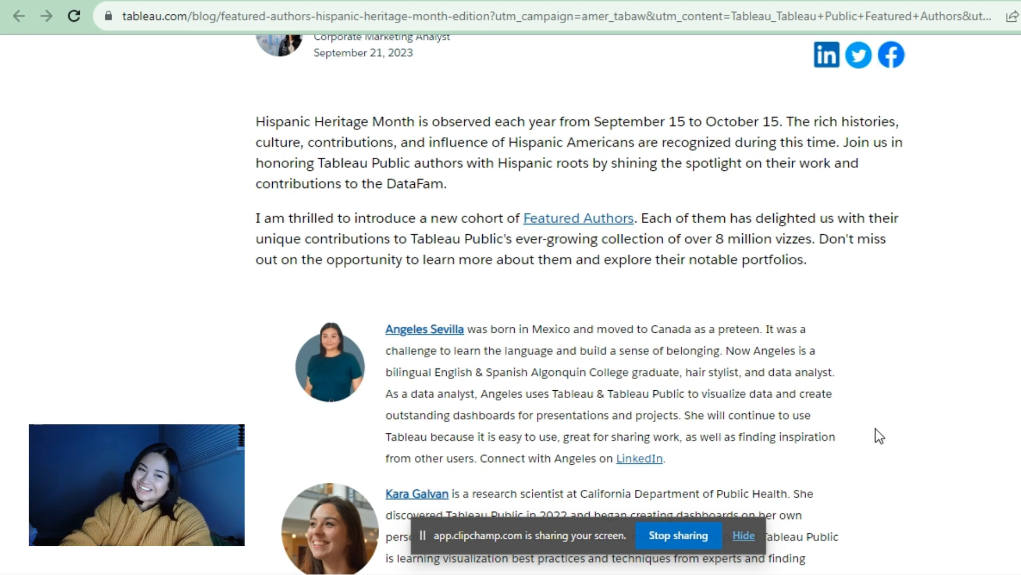
- Read through the Hispanic Heritage Month Featured Authors article and switch to Kaggle's Unicode Emoji Frequency Ranks dataset page
scroll(909, 389, up, 2)
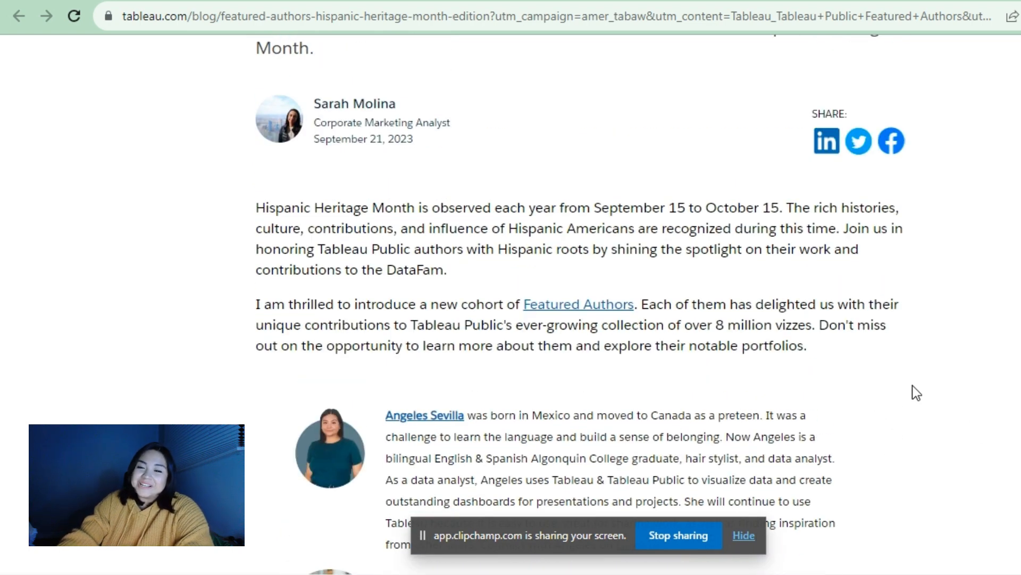
scroll(911, 386, down, 10)
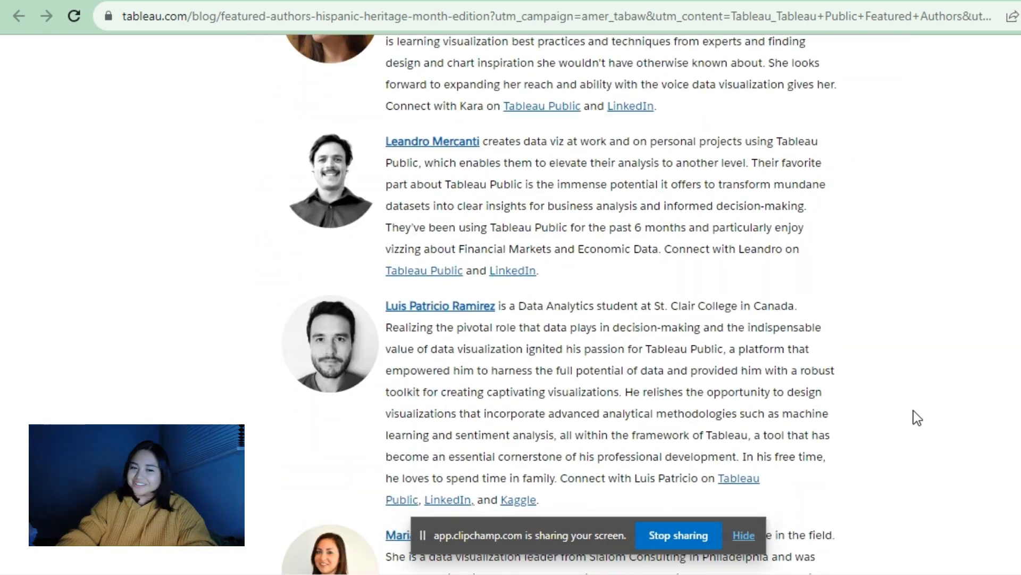
scroll(914, 411, down, 13)
scroll(914, 410, up, 13)
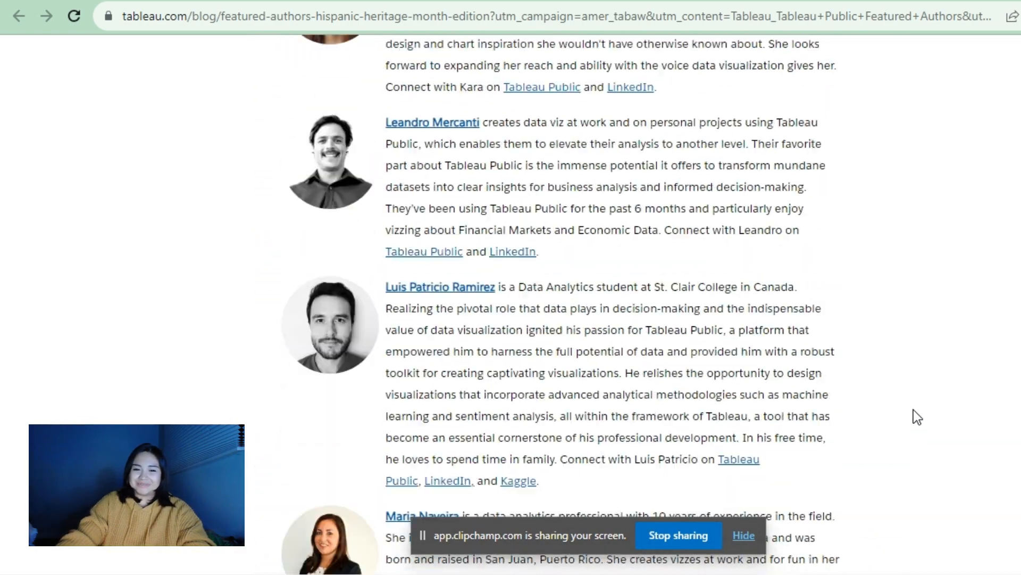
scroll(913, 411, up, 15)
scroll(914, 409, down, 5)
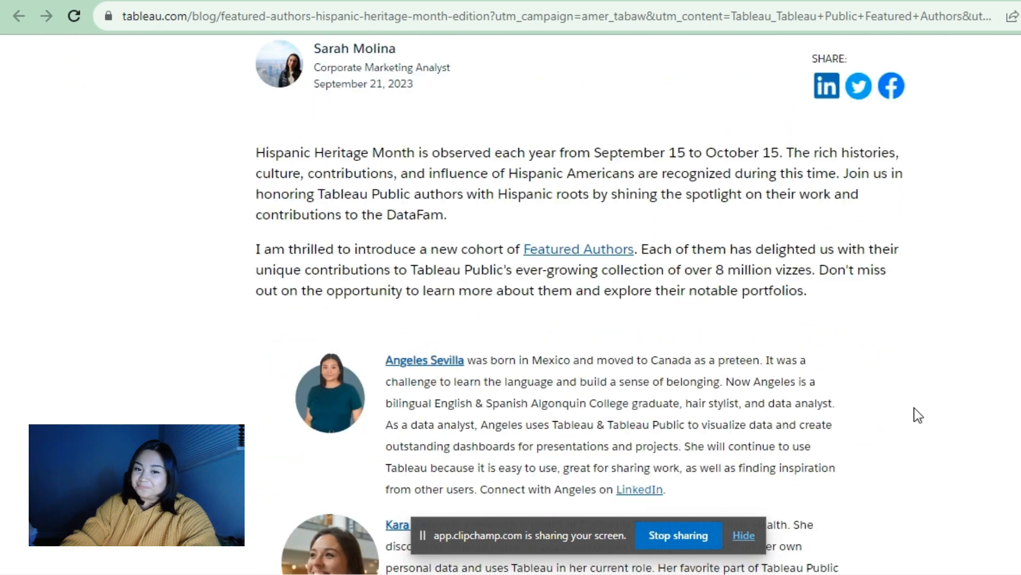
scroll(914, 412, down, 2)
scroll(912, 408, up, 2)
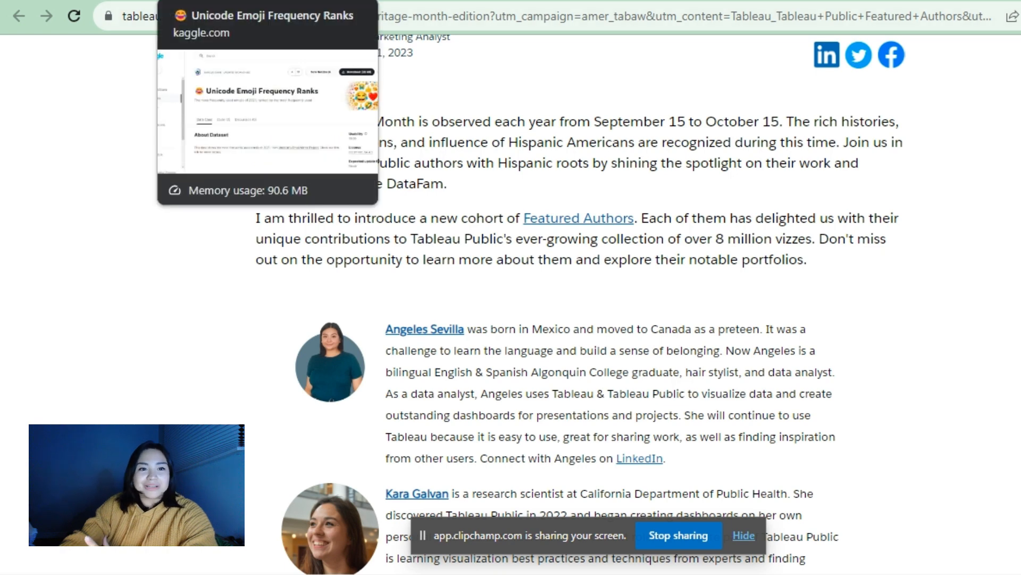
click(224, 1)
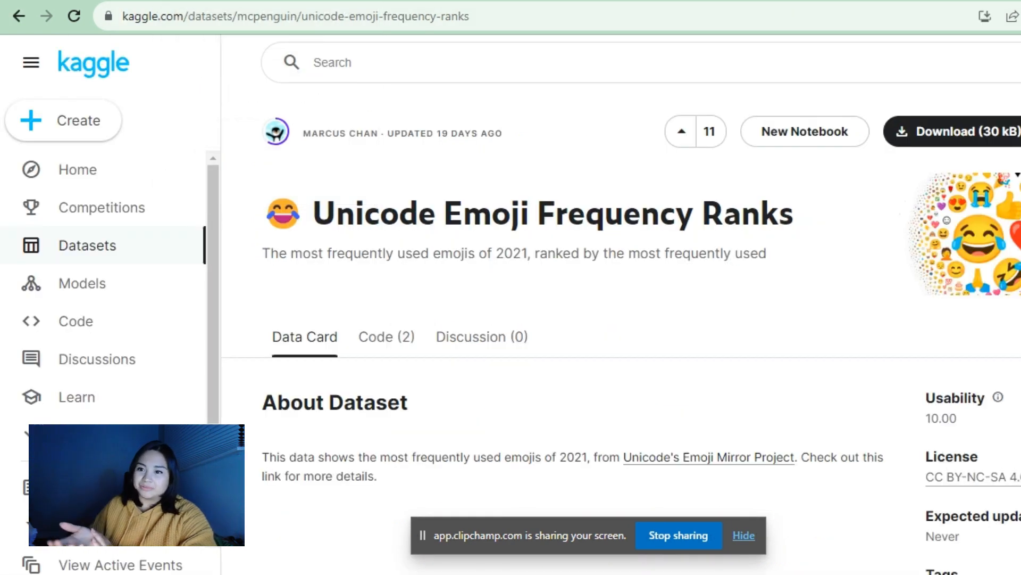
- Search Google for "tableau download" in a new browser tab and view the Download Tableau Desktop page
key(ctrl+t)
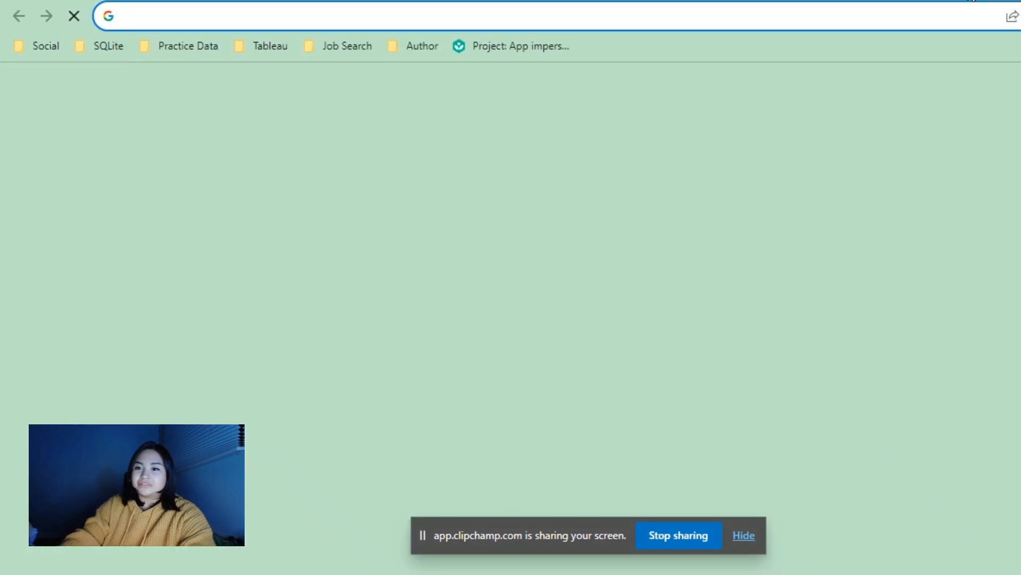
text(tableau downlo)
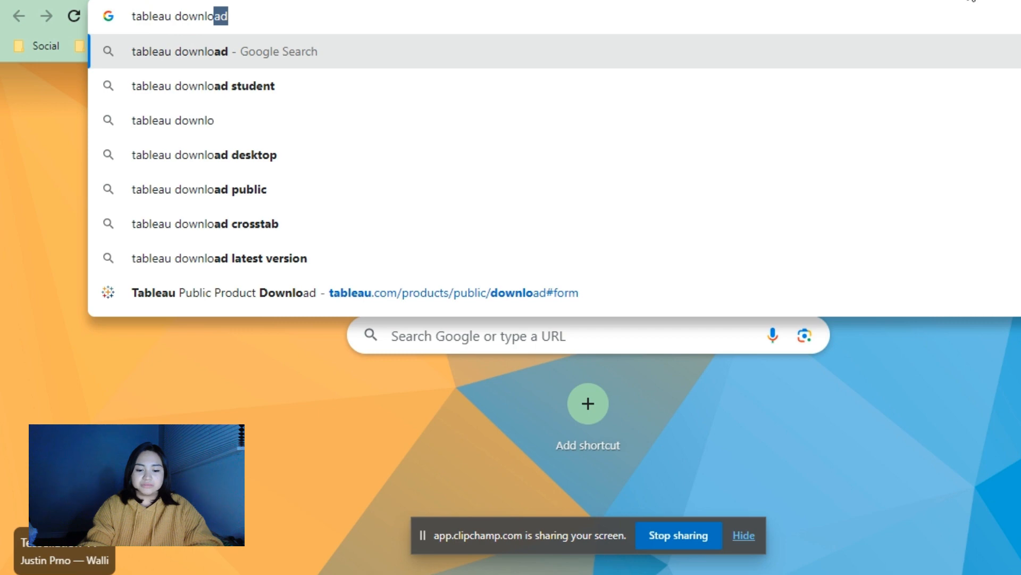
key(Return)
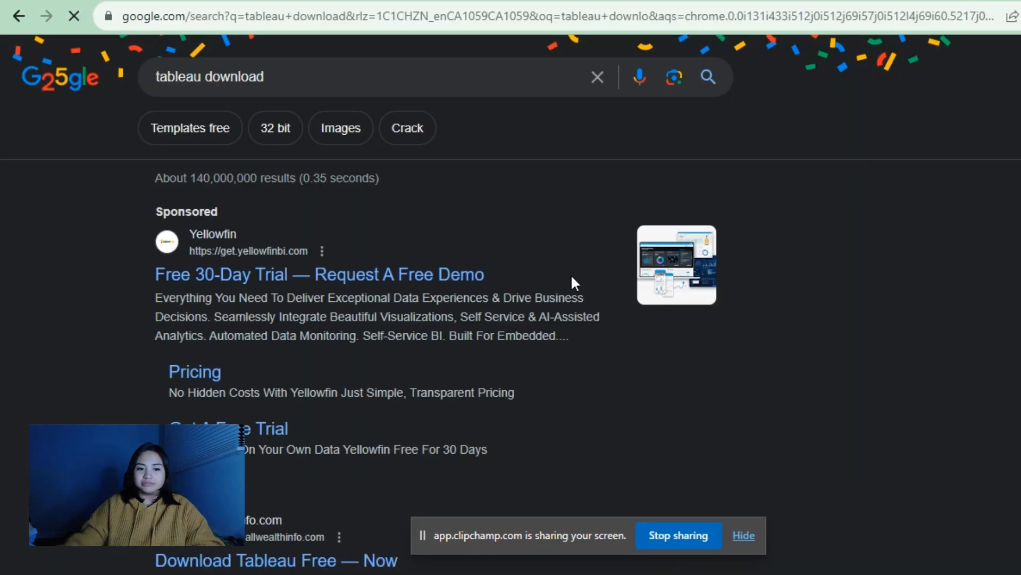
scroll(83, 347, down, 5)
scroll(87, 356, down, 2)
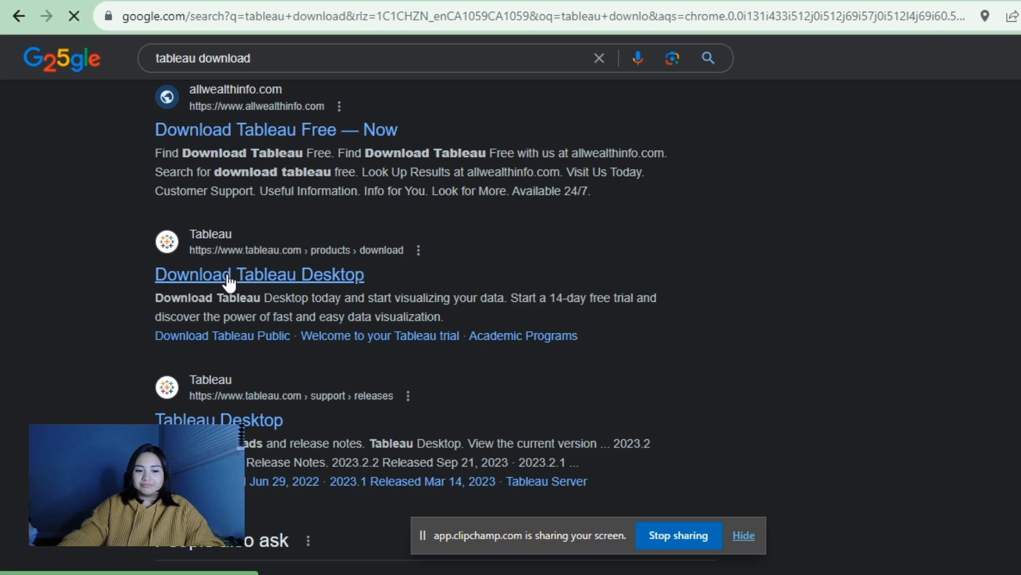
scroll(497, 282, down, 3)
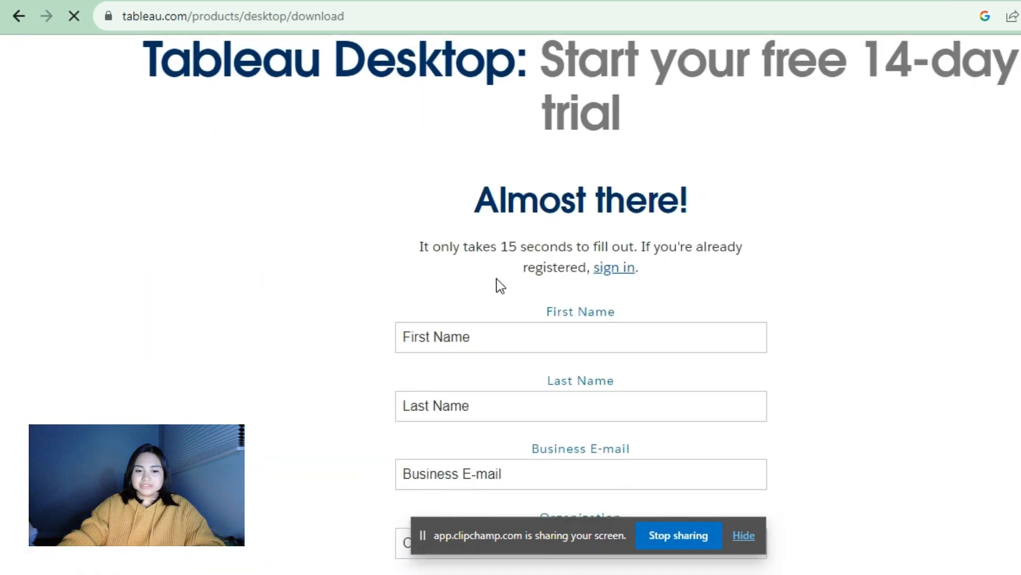
- Go to the Tableau Public download page and highlight the wording about it being free
scroll(497, 282, up, 2)
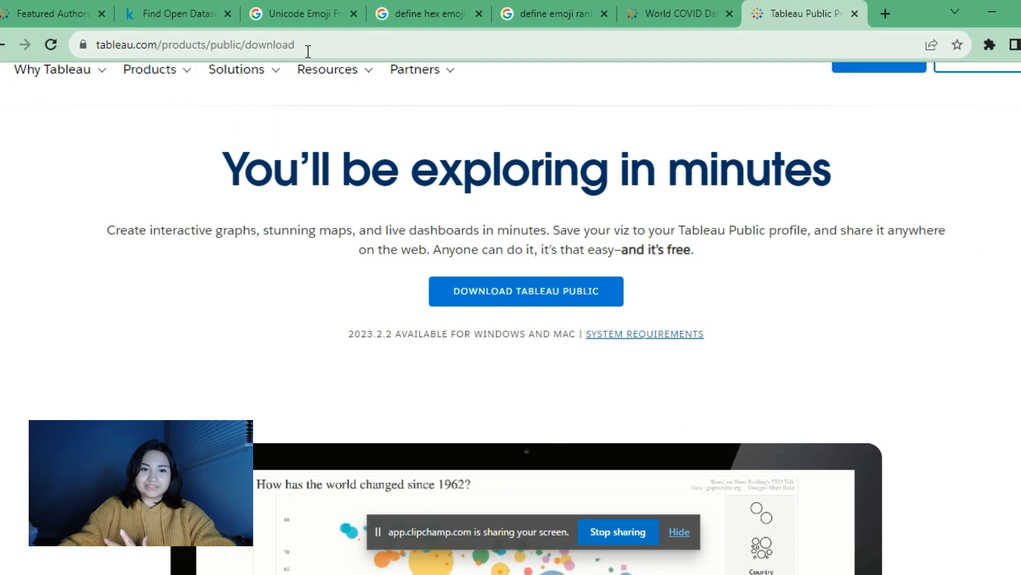
drag(637, 250, 701, 253)
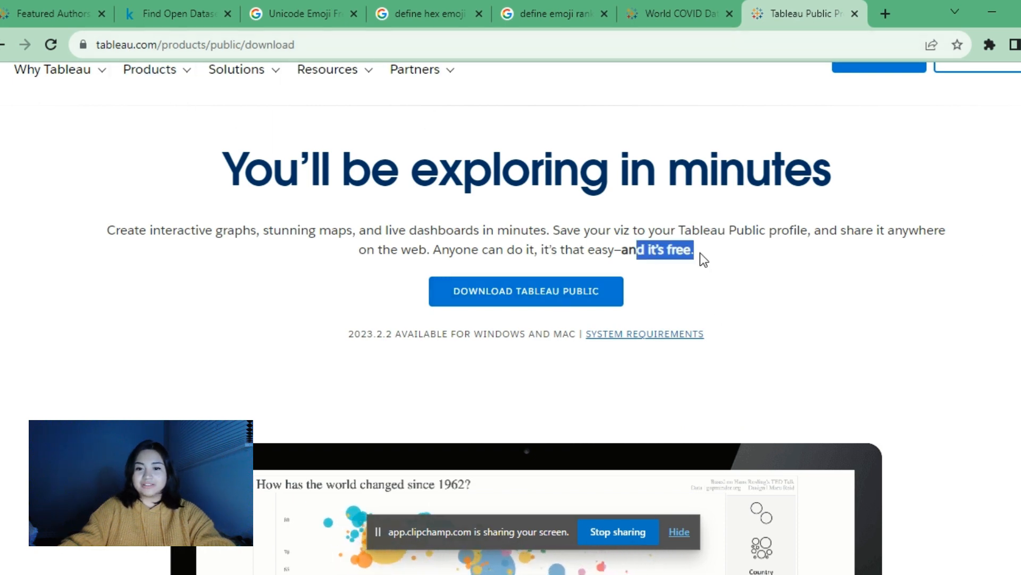
click(792, 305)
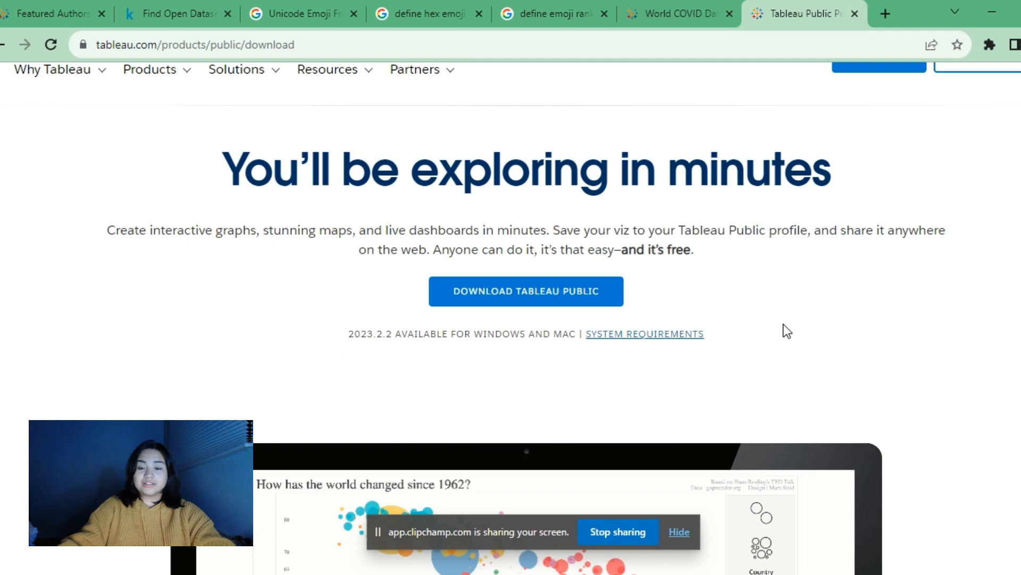
- Browse Kaggle's datasets page and open the Unicode Emoji Frequency Ranks dataset from the recently viewed datasets
click(150, 7)
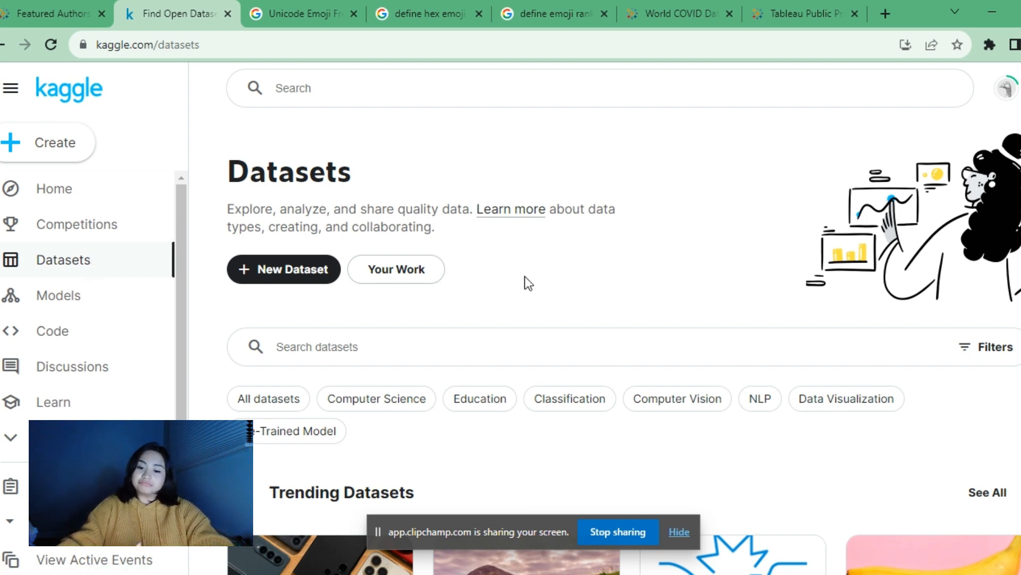
scroll(533, 274, down, 2)
scroll(534, 273, down, 2)
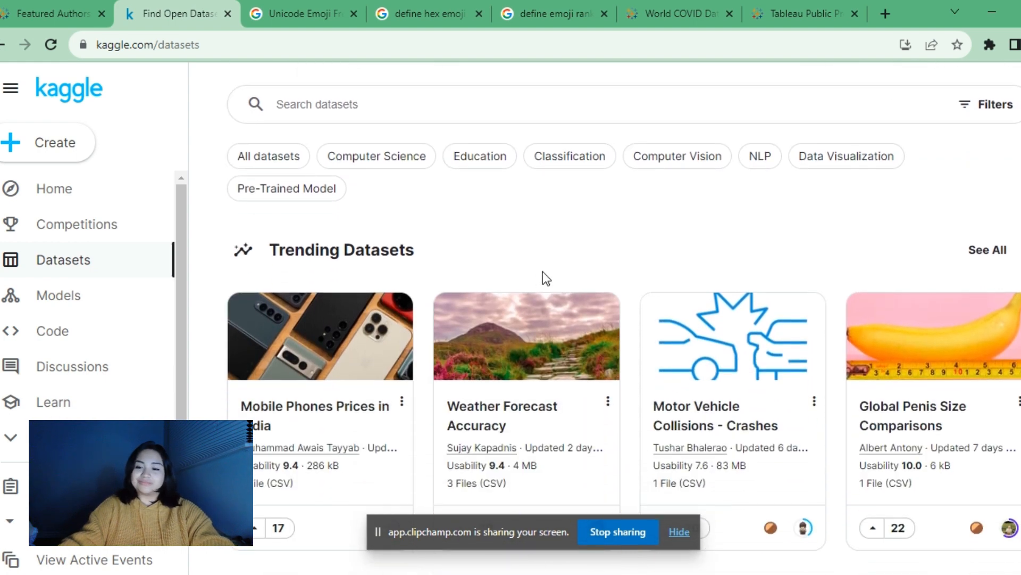
scroll(543, 272, down, 3)
scroll(542, 277, up, 2)
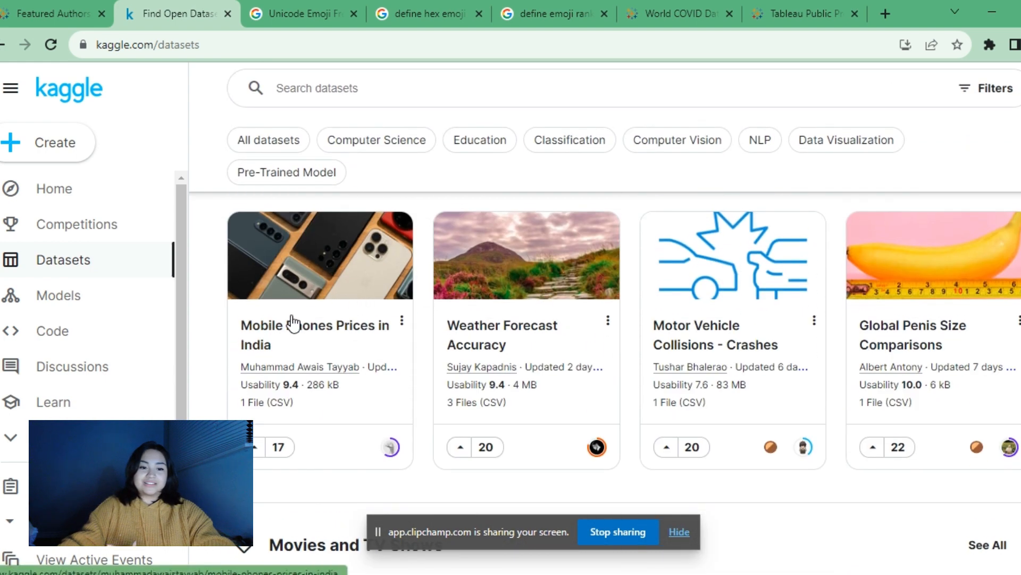
scroll(816, 468, down, 1)
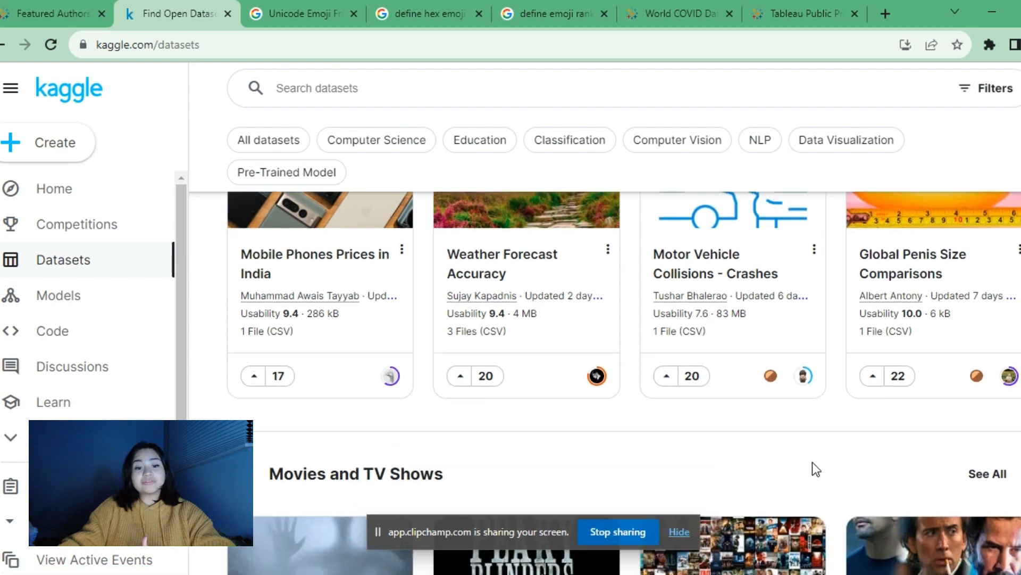
scroll(812, 467, down, 9)
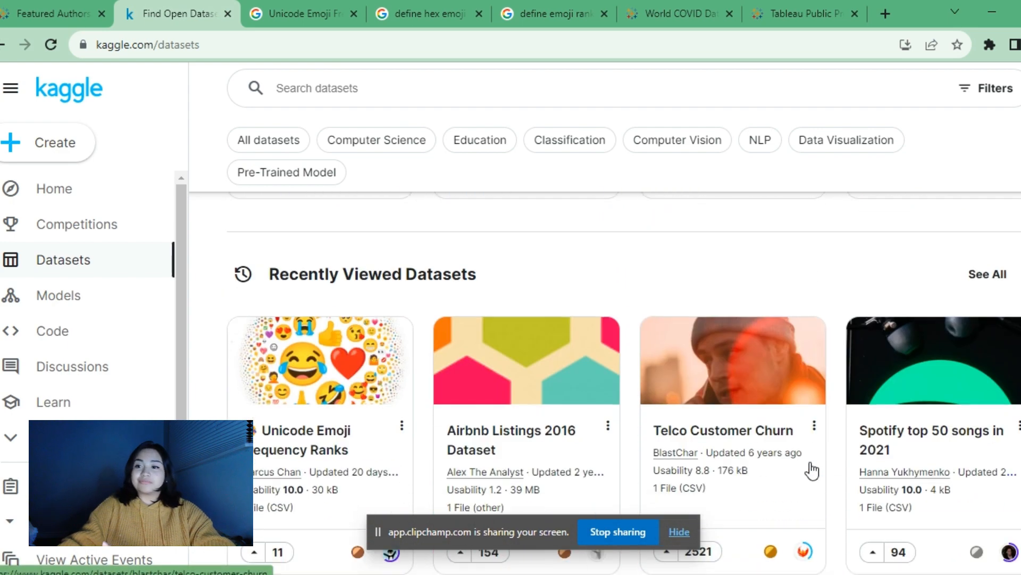
scroll(812, 470, down, 1)
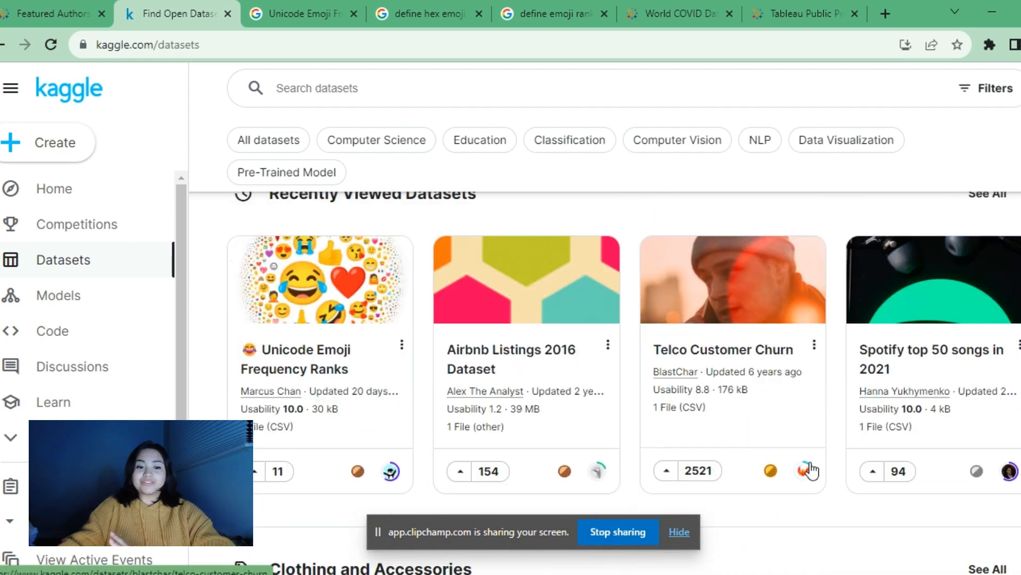
click(295, 366)
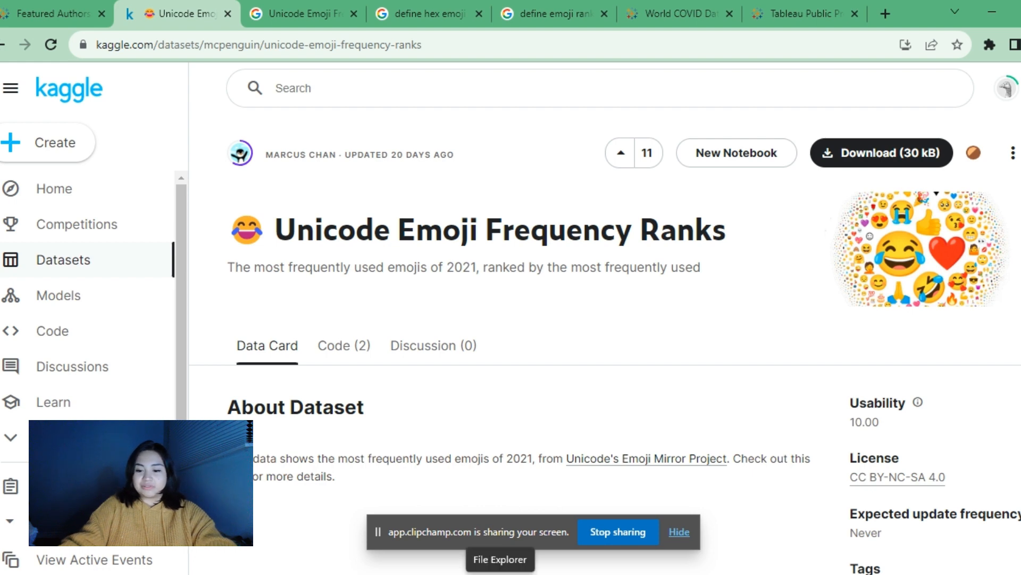
- Locate the downloaded archive in File Explorer and open the emojis file in Excel, declining to reload the open copy
click(500, 574)
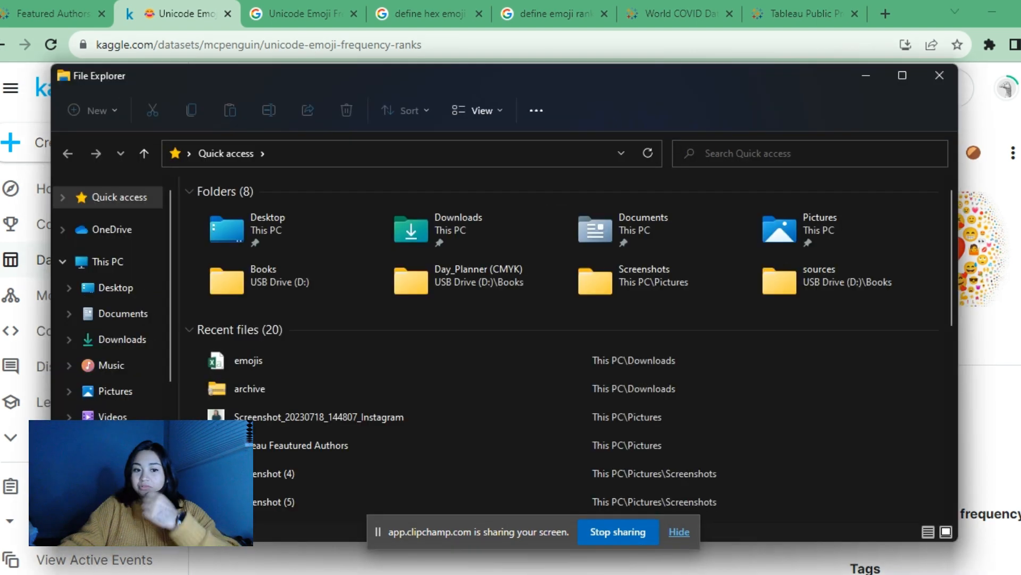
click(250, 394)
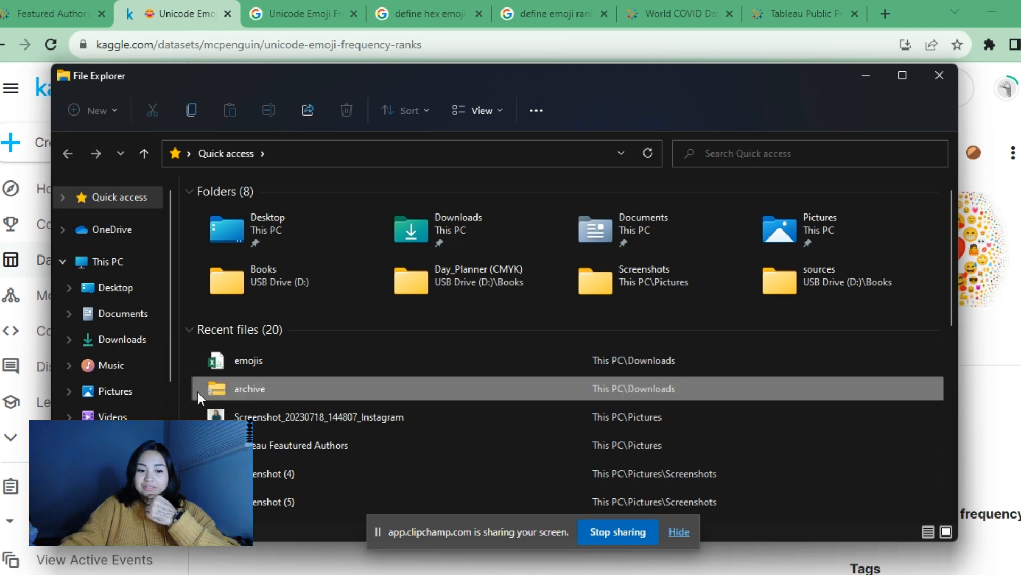
right_click(228, 386)
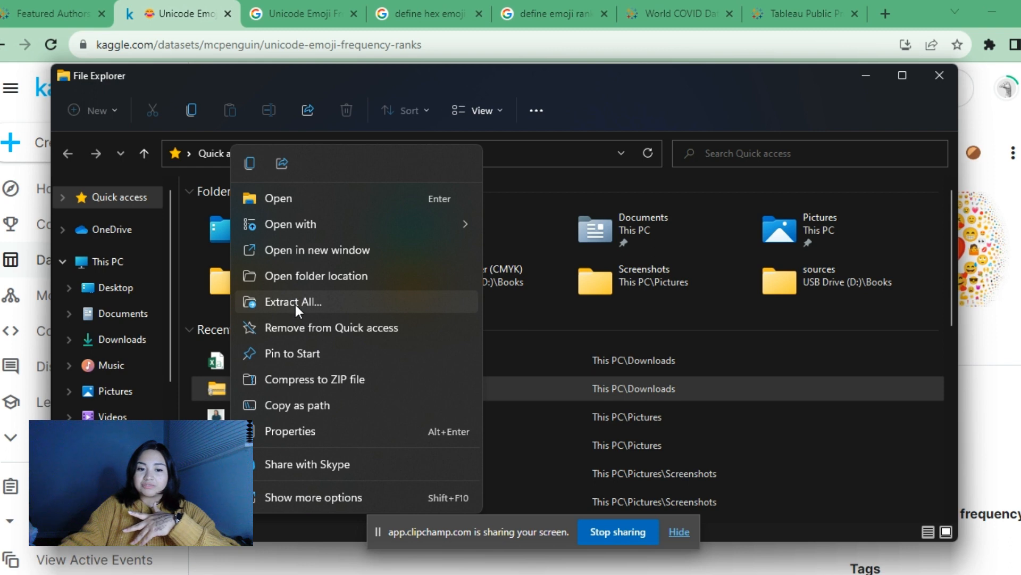
click(218, 359)
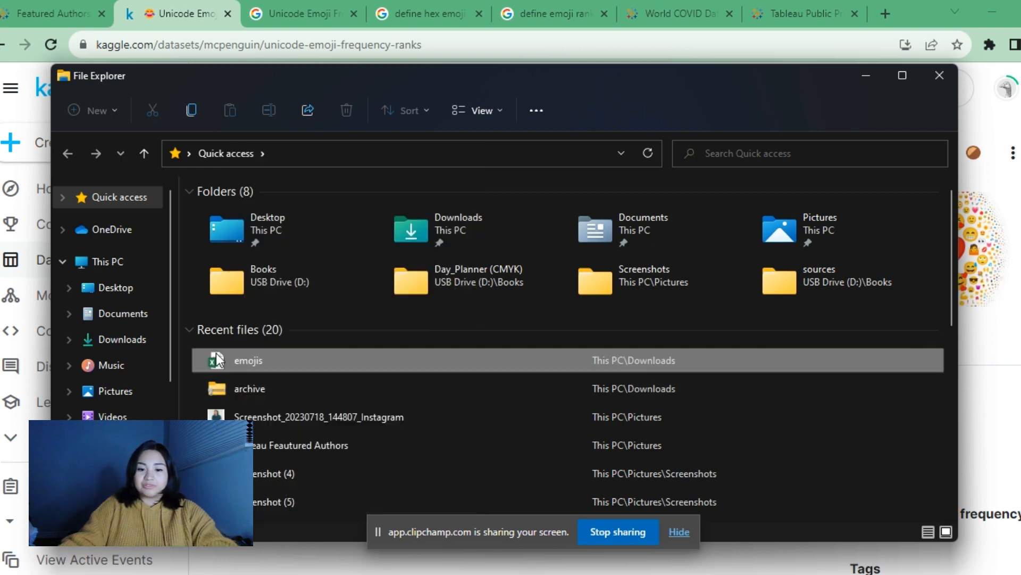
double_click(218, 359)
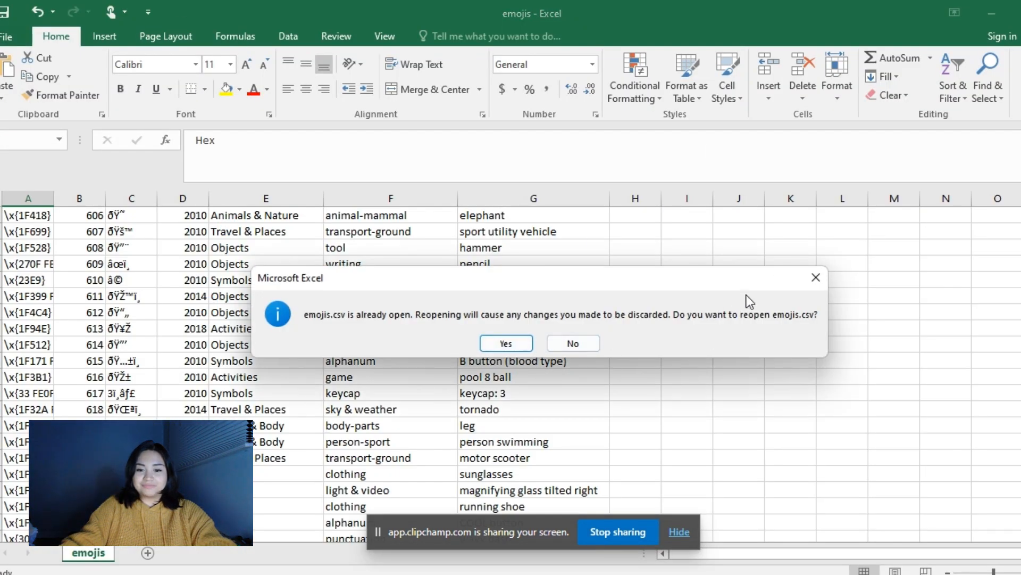
click(815, 277)
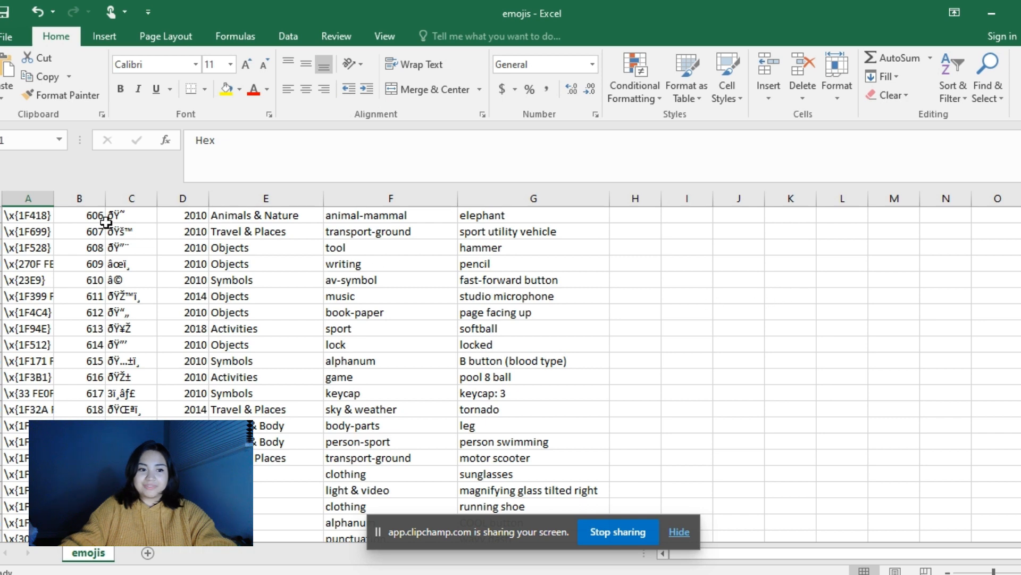
- Widen columns A, B and C of the emojis sheet and review its rows from the last one to the header
drag(50, 199, 137, 199)
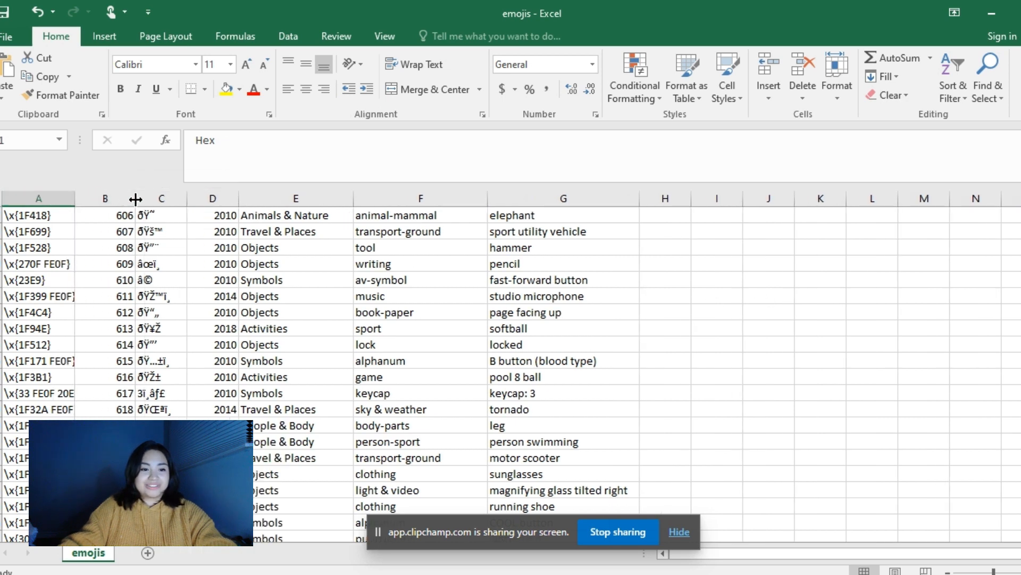
scroll(149, 340, up, 9)
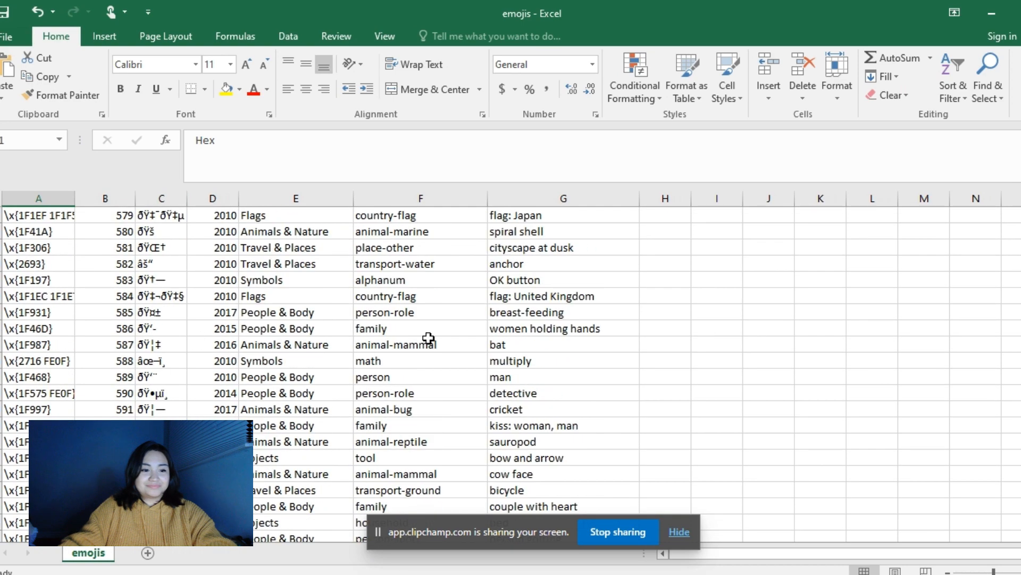
drag(1019, 330, 1019, 527)
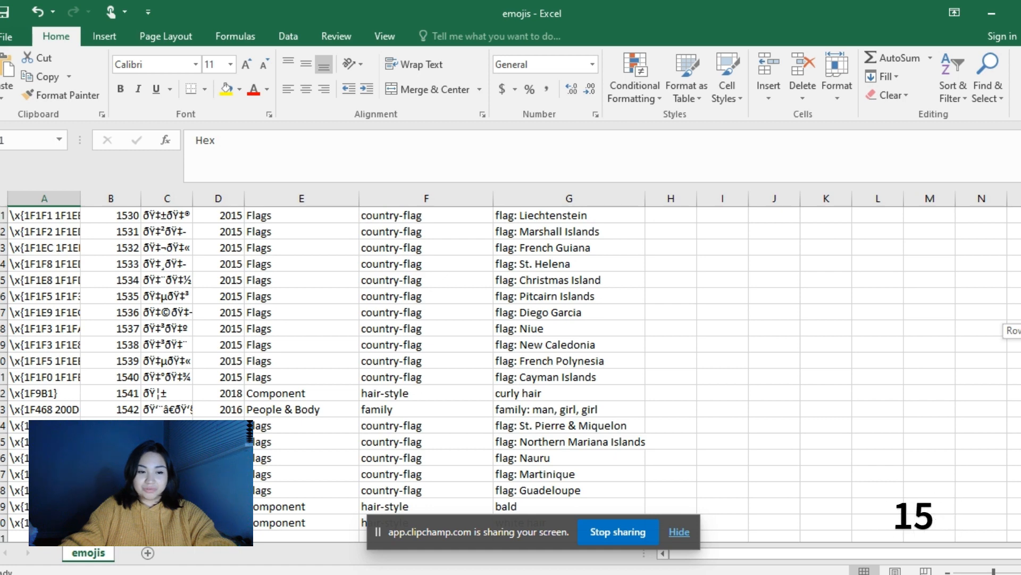
drag(1019, 527, 1019, 213)
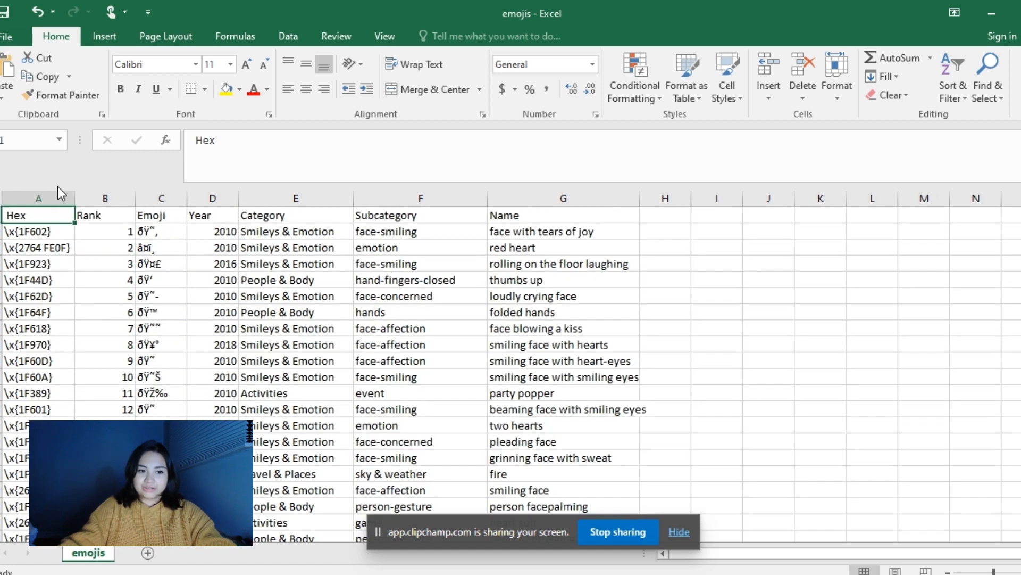
drag(135, 198, 206, 198)
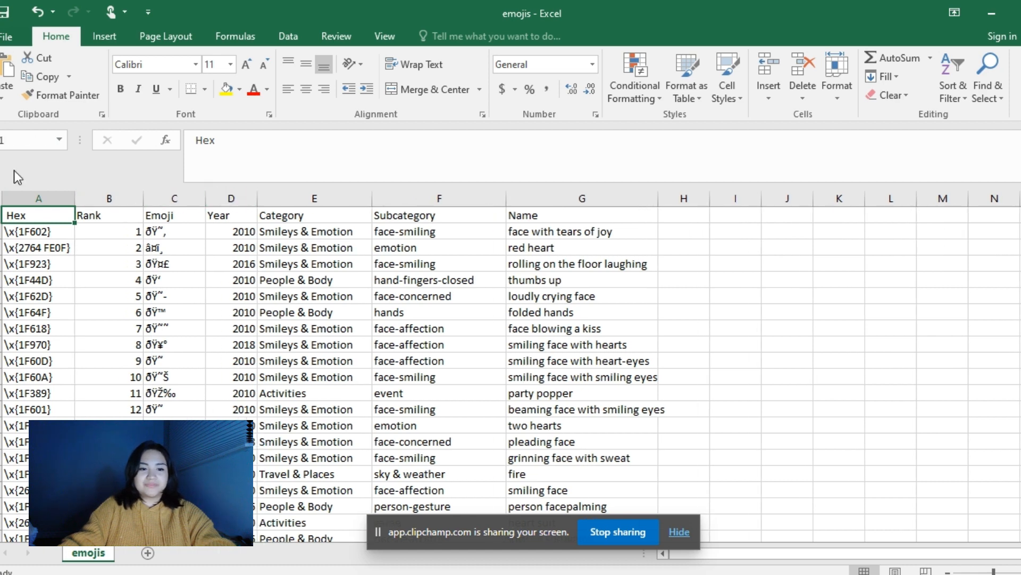
- Look over the hex code and rows for the thumbs up emoji and beyond, and switch to Tableau Public
click(22, 280)
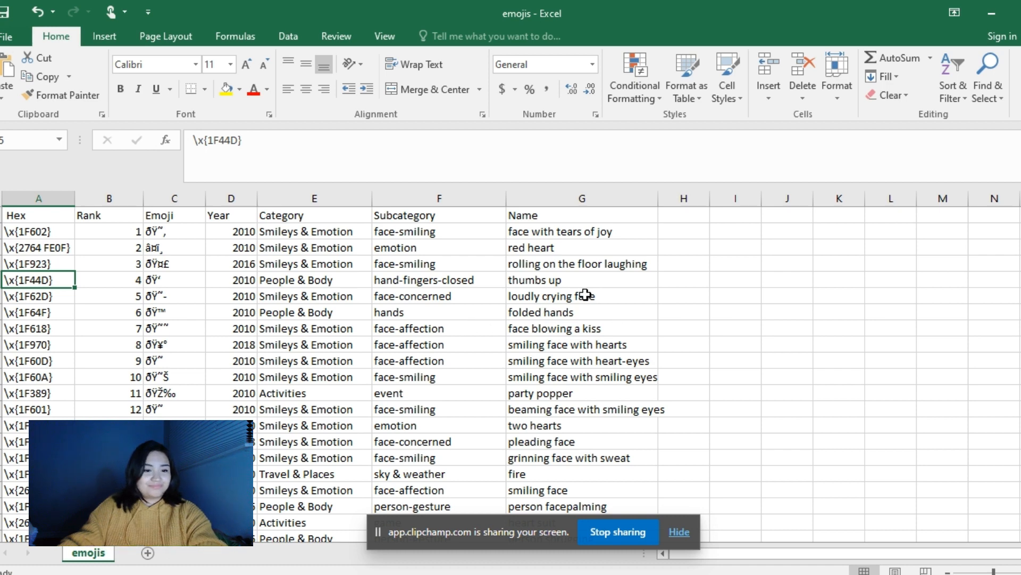
scroll(695, 338, down, 4)
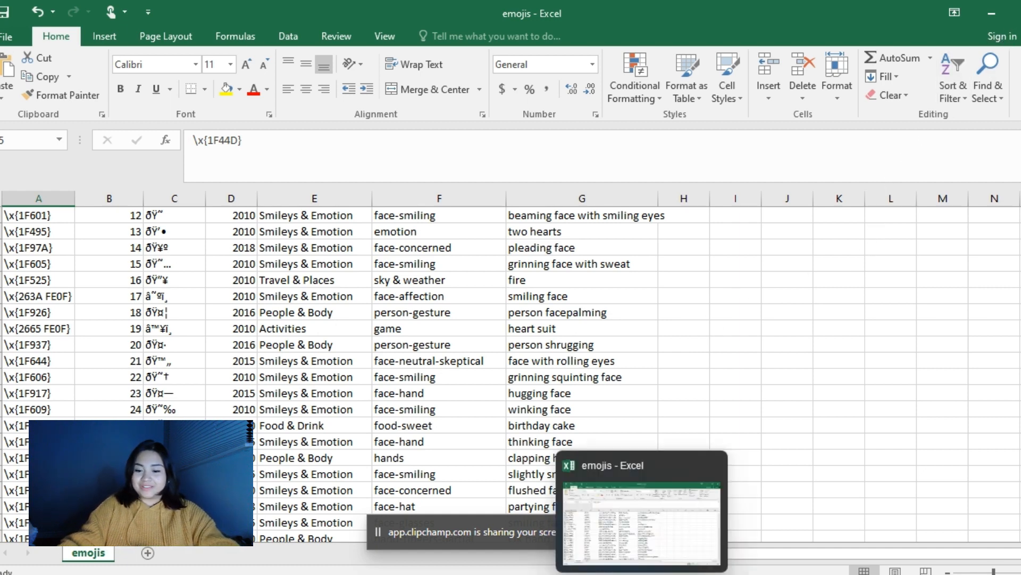
click(830, 571)
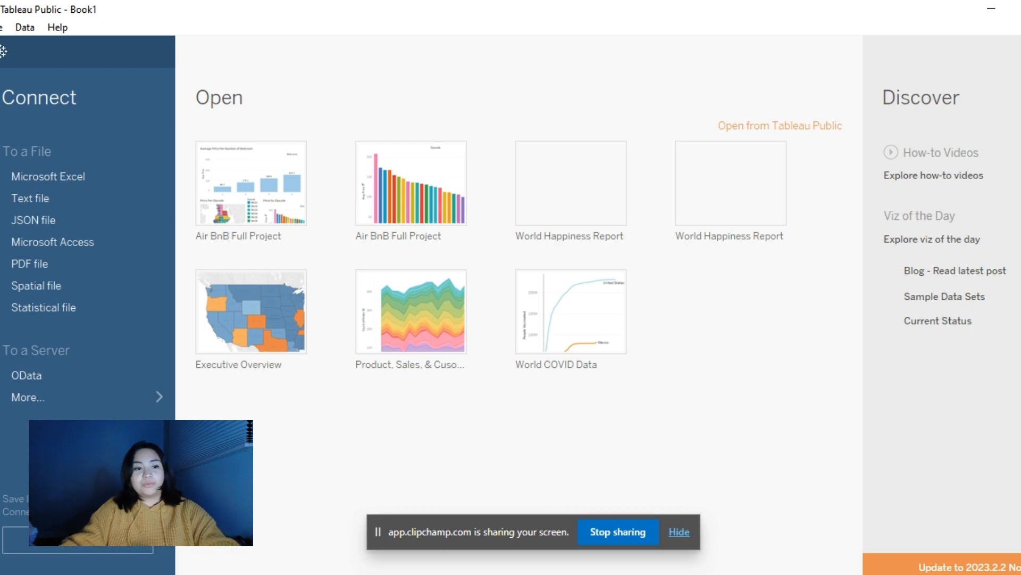
- Connect to the emojis text file in the Downloads folder as the data source
click(34, 201)
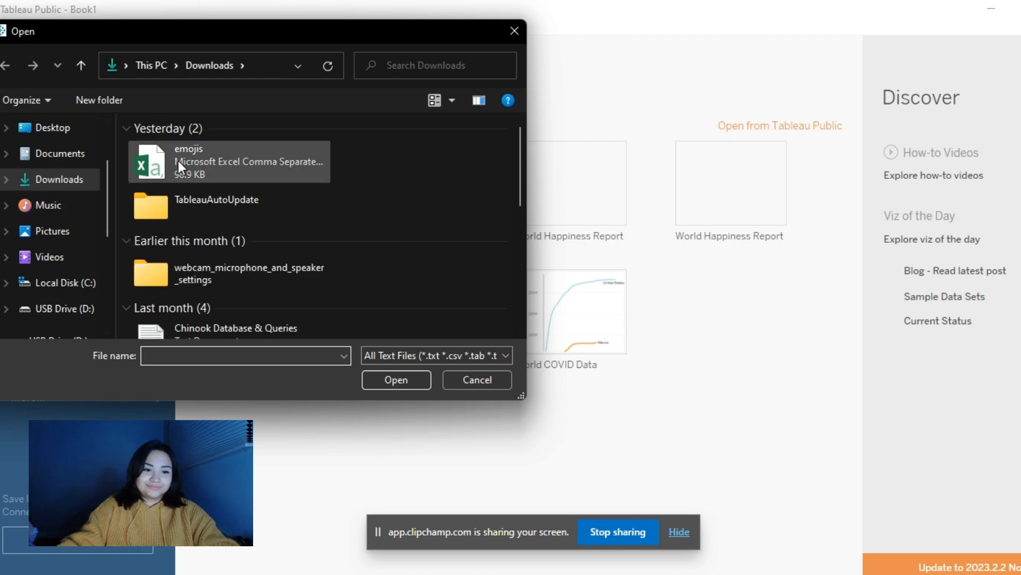
click(199, 162)
click(385, 379)
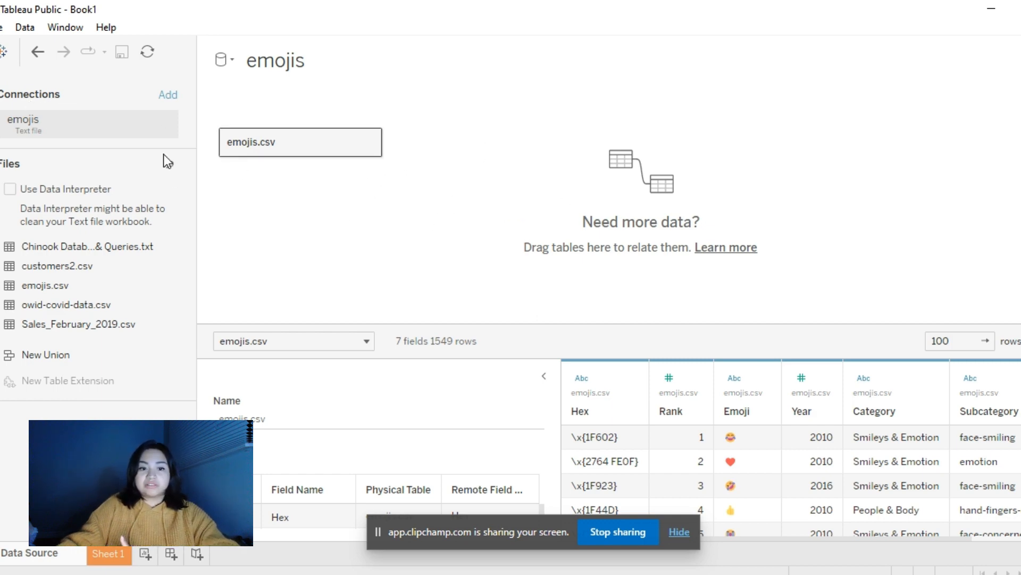
- Look over the connected files and the emojis.csv data preview, from the Hex column across to Name and back
drag(56, 245, 33, 258)
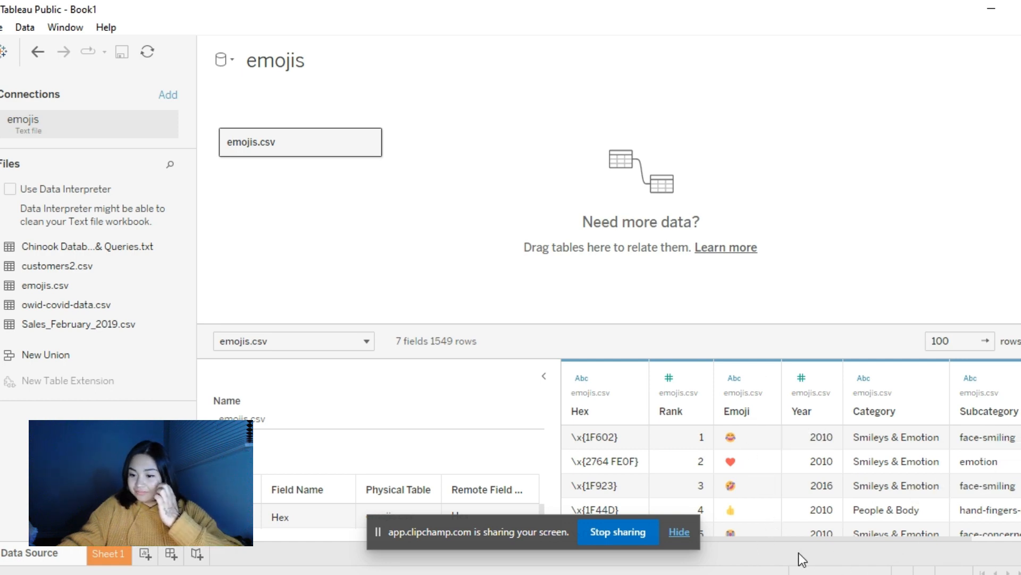
click(679, 532)
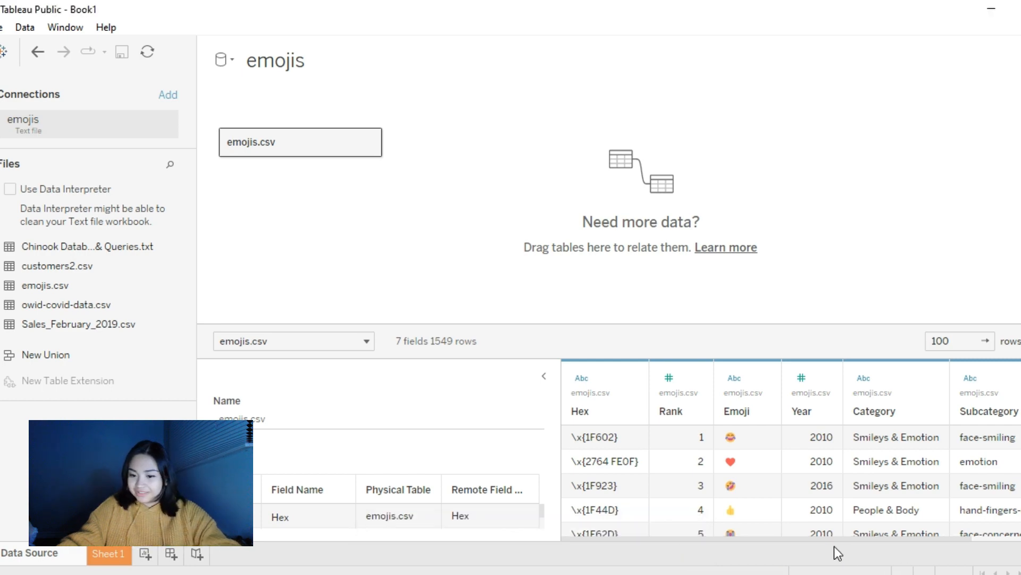
drag(834, 538, 972, 544)
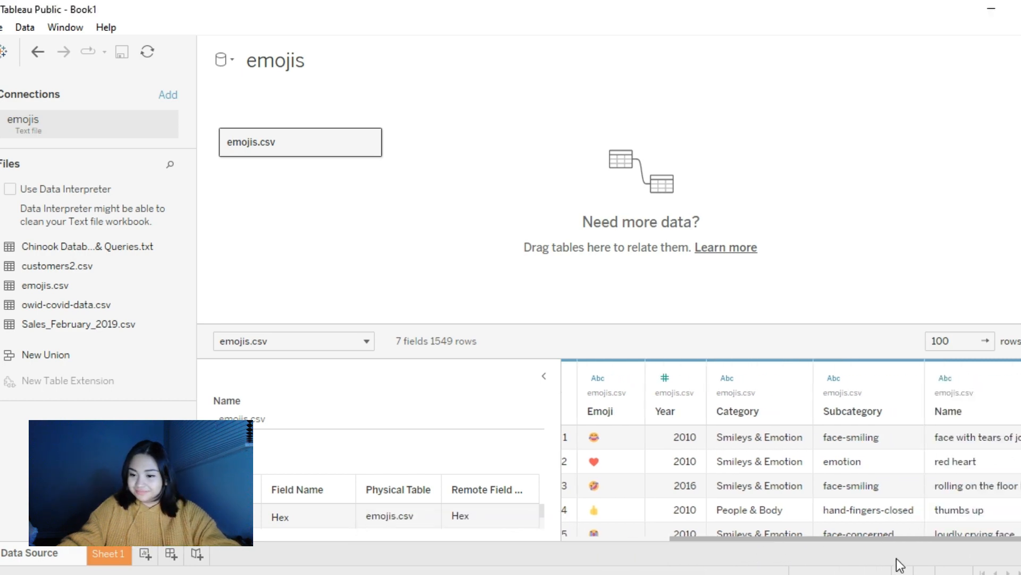
drag(896, 565, 776, 572)
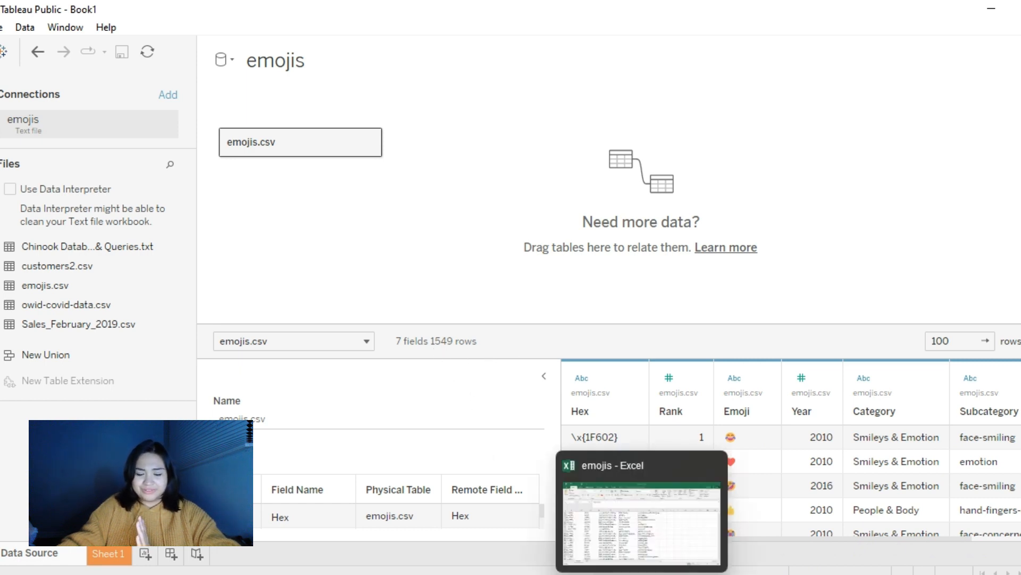
- On Sheet 1, build a bar chart with Category as columns and the count of emojis.csv as rows
click(105, 554)
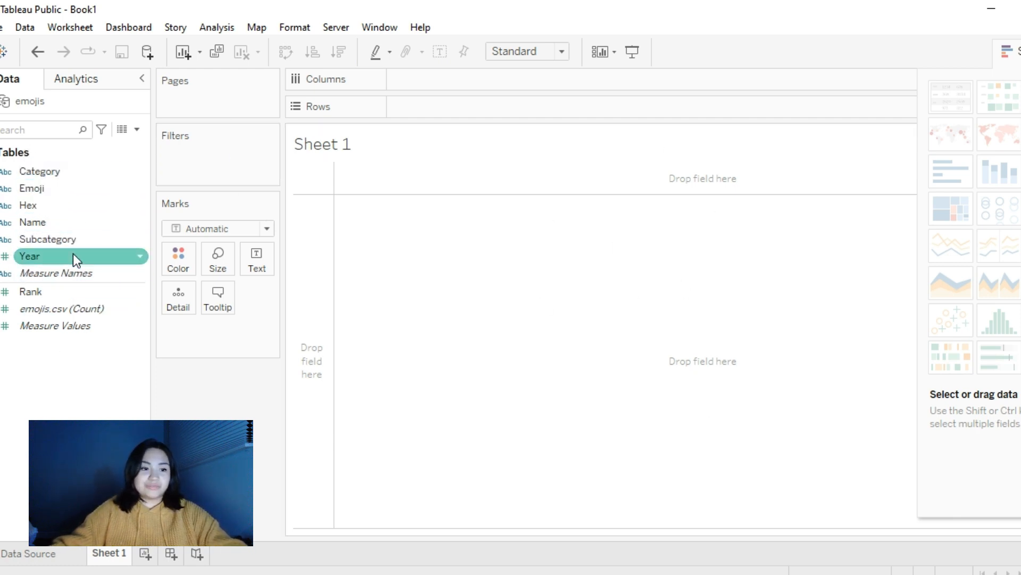
click(1018, 53)
click(1013, 51)
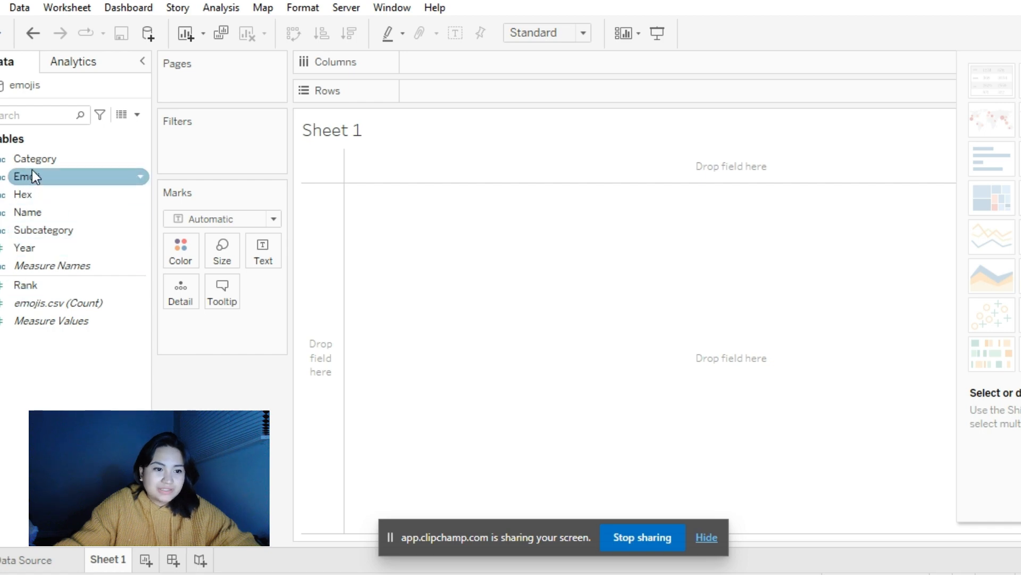
drag(34, 160, 442, 68)
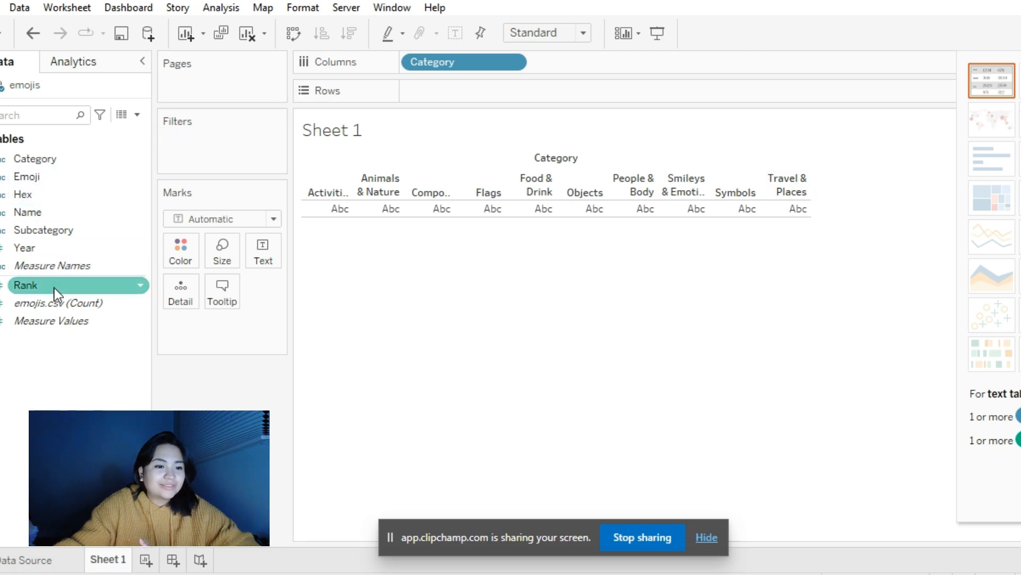
drag(46, 302, 468, 94)
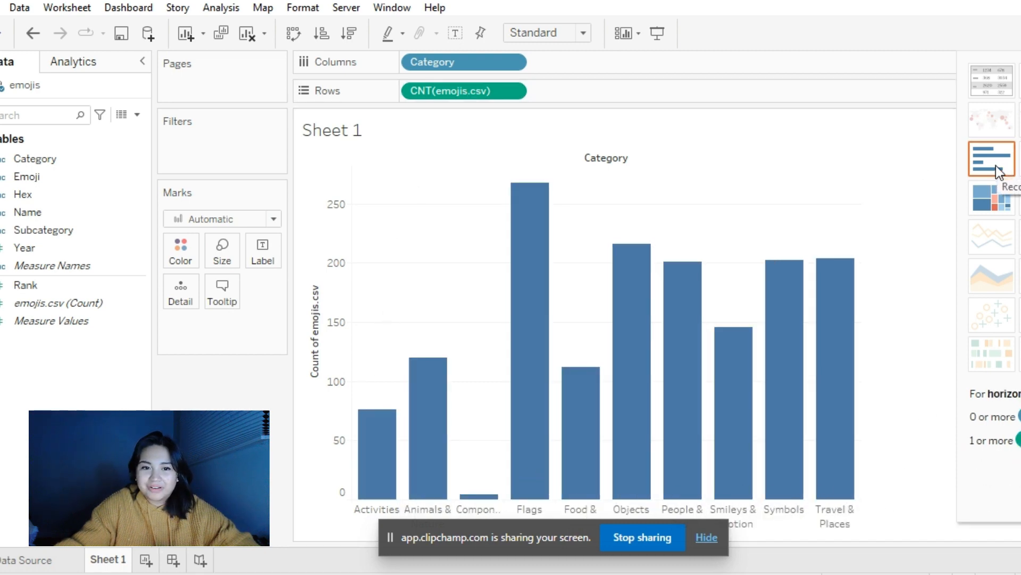
- Try swapping the chart's rows and columns, swap them back, and sort the categories ascending by count
click(292, 42)
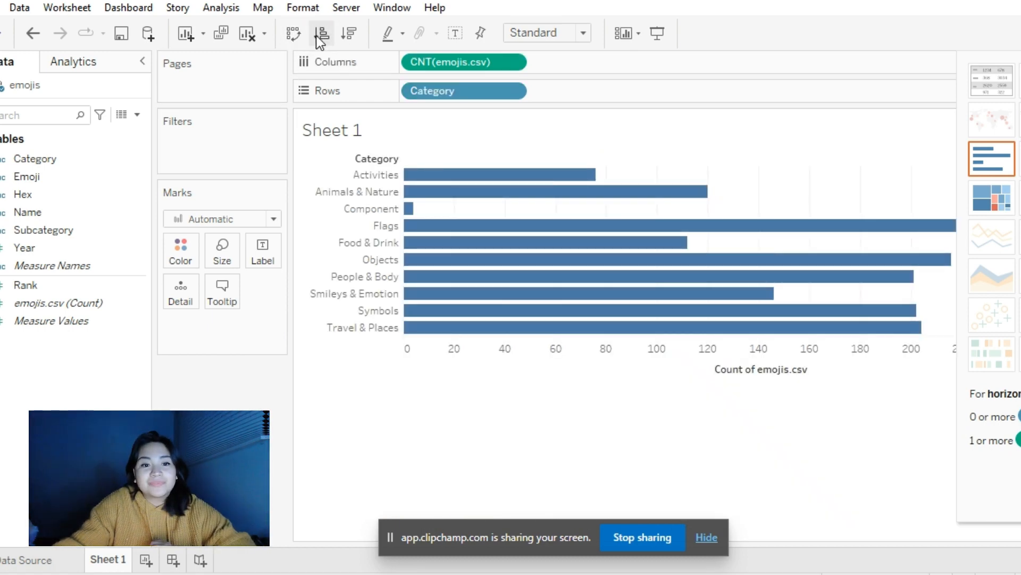
click(293, 35)
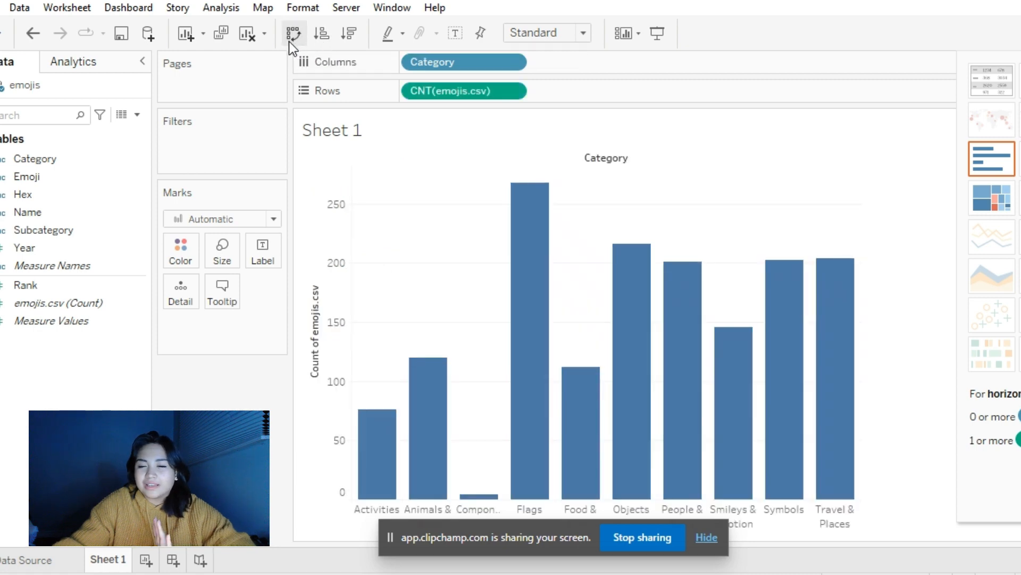
click(319, 40)
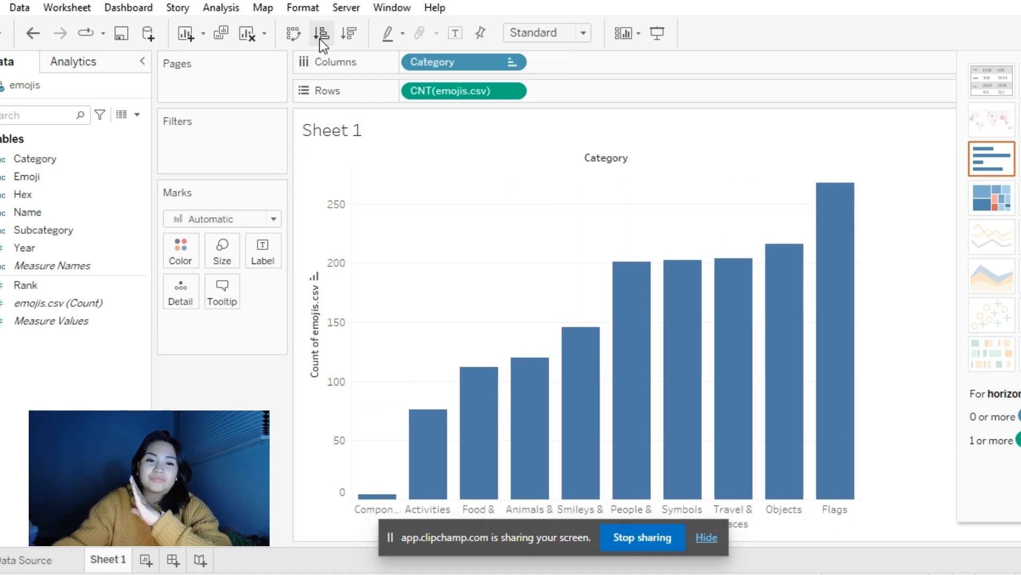
- Sort the category bars in descending order by count and inspect the details of individual bars
click(350, 34)
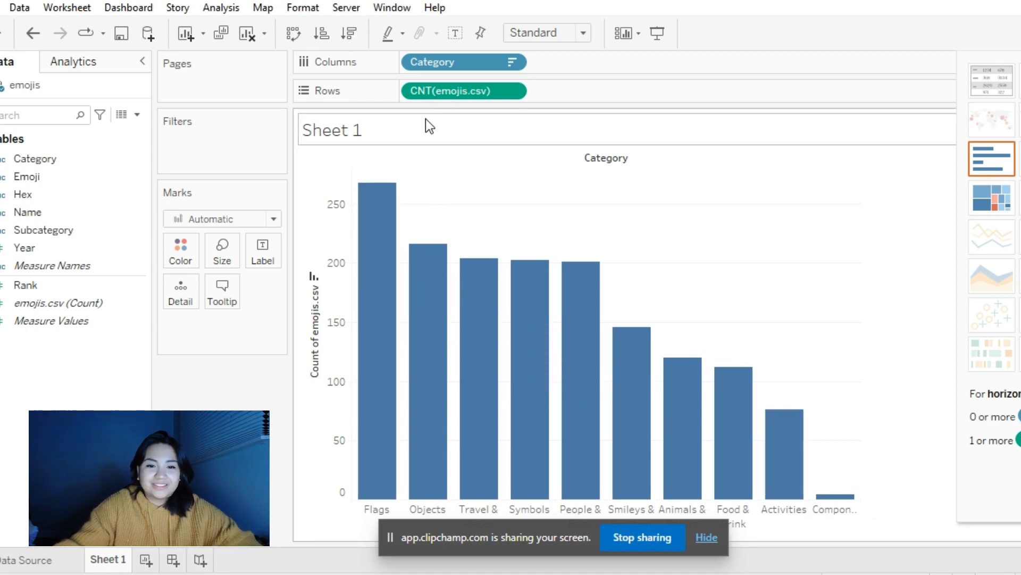
mouse_move(368, 264)
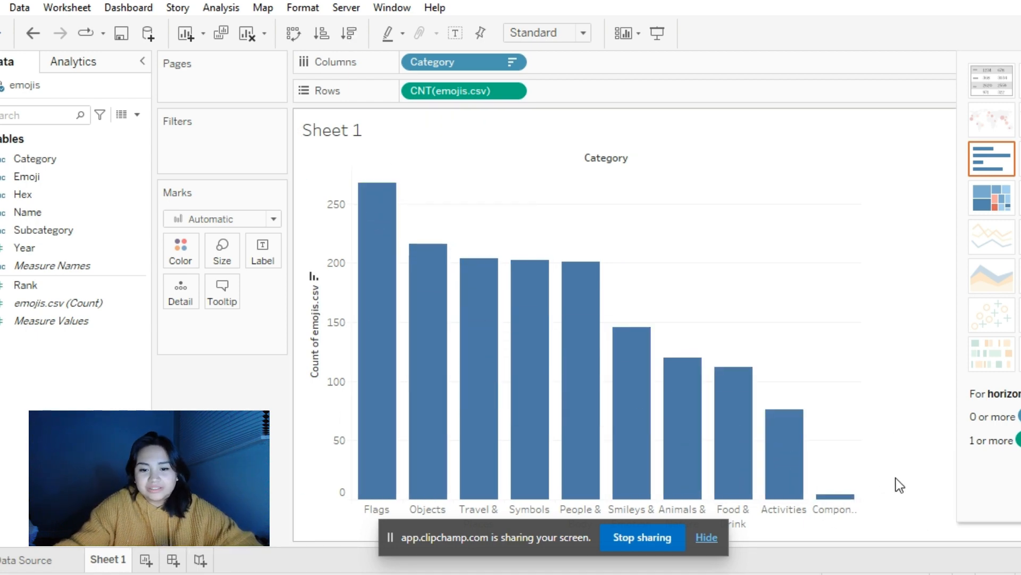
click(707, 537)
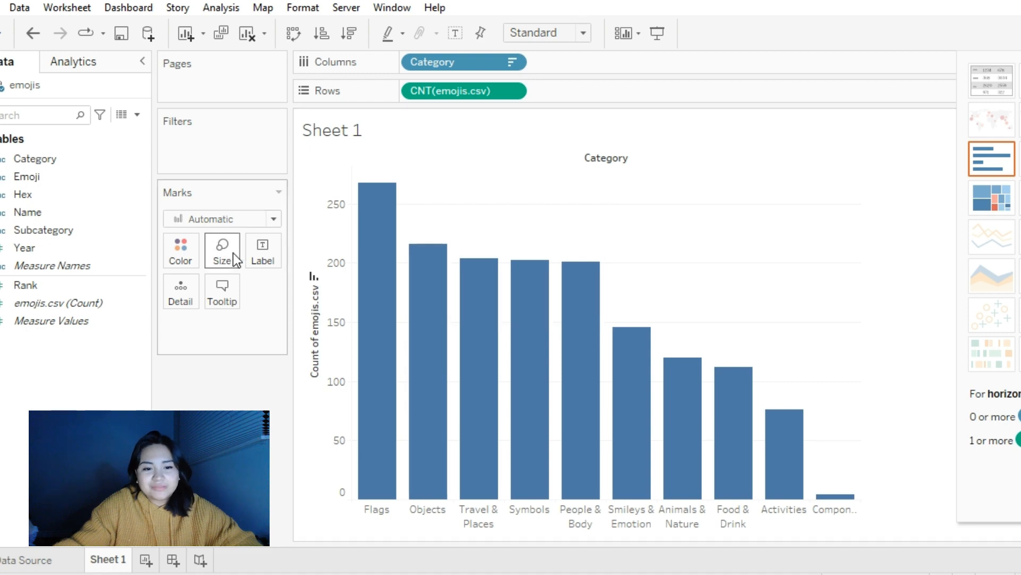
mouse_move(366, 471)
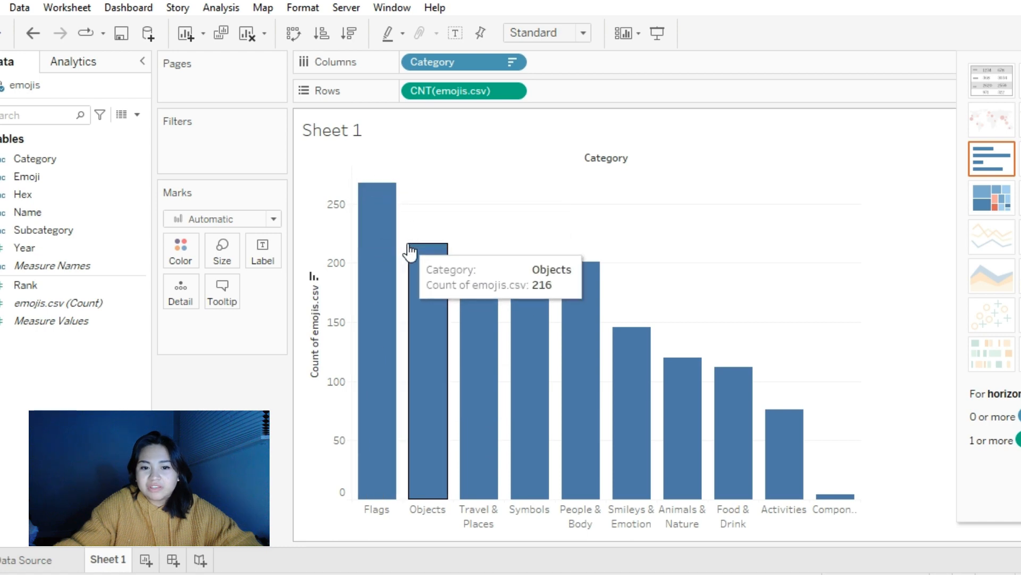
mouse_move(477, 262)
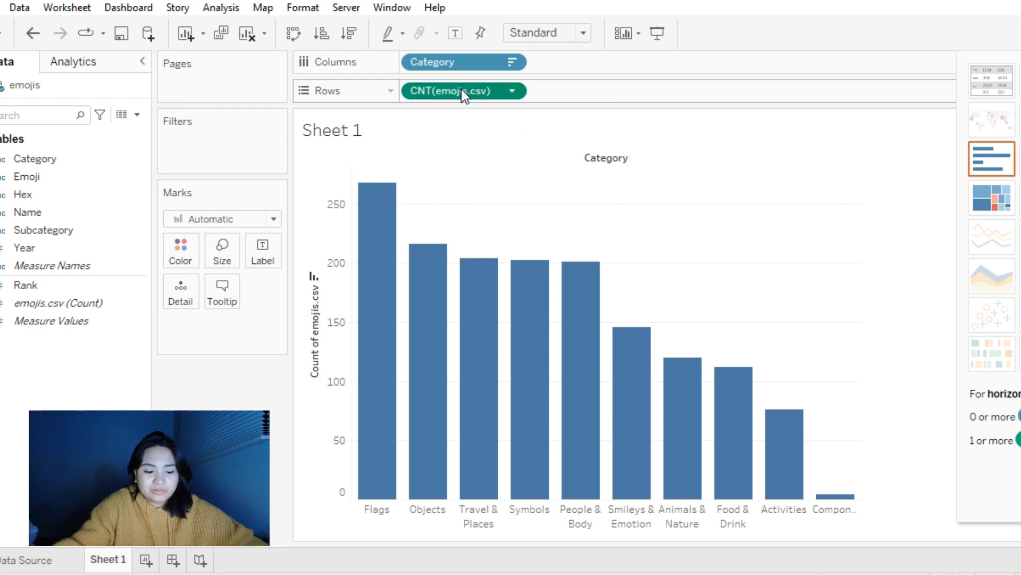
- Label the bars with the count of emojis.csv and color them by Category, keeping both fields on their shelves
drag(461, 88, 264, 251)
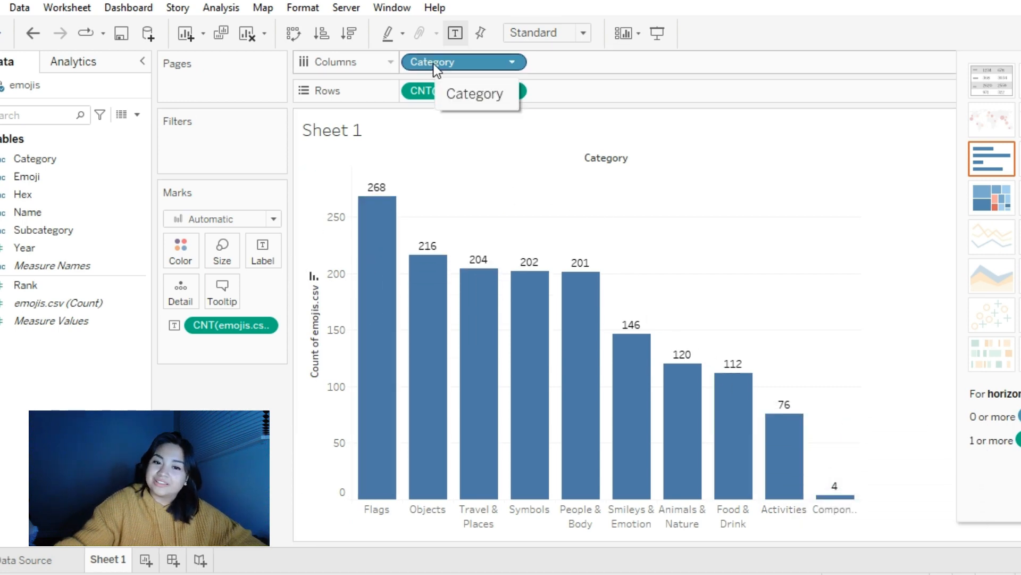
drag(433, 64, 178, 257)
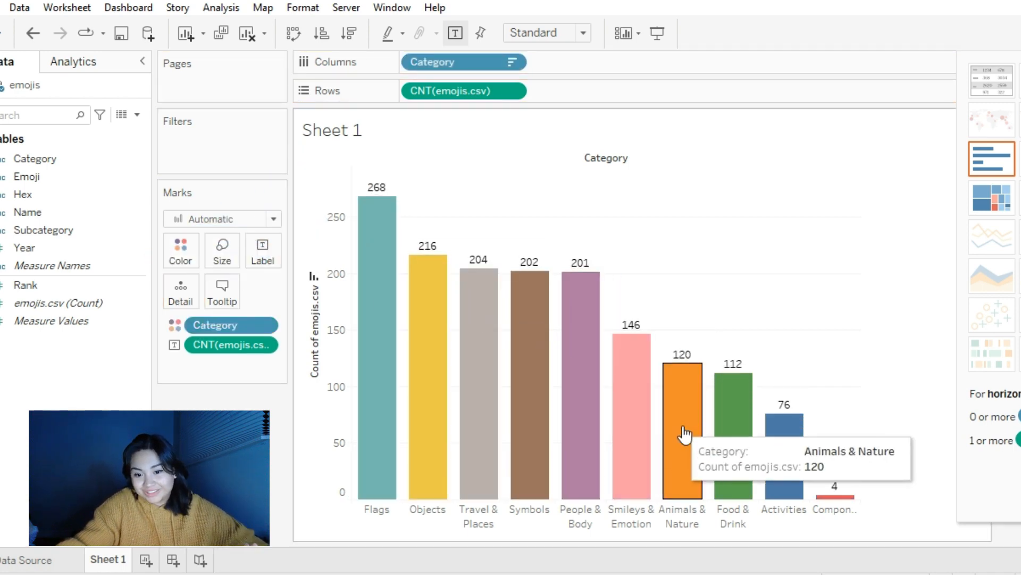
- Try to recolor the Category bars with the Orange-Gold palette
click(193, 256)
click(251, 304)
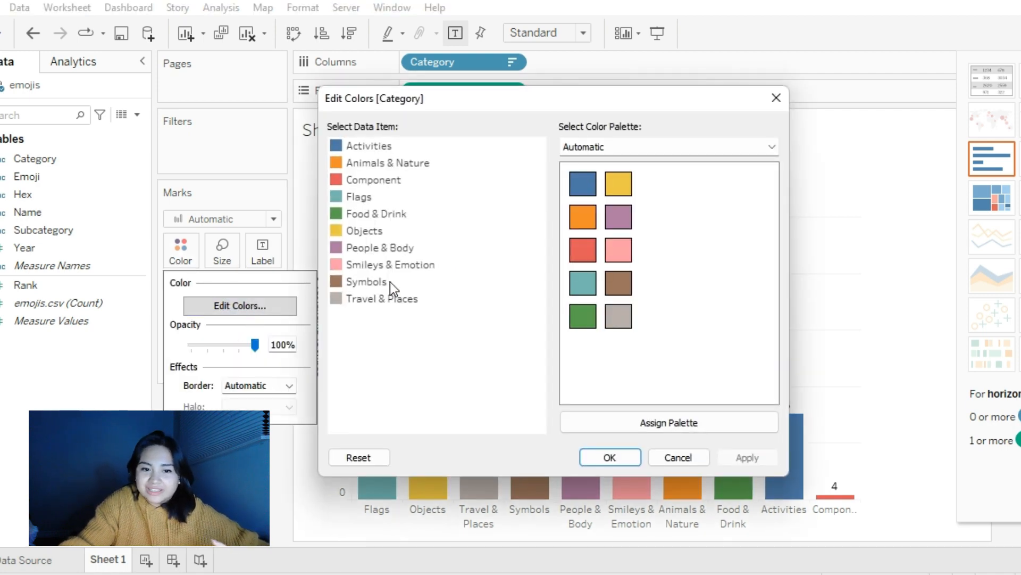
click(675, 141)
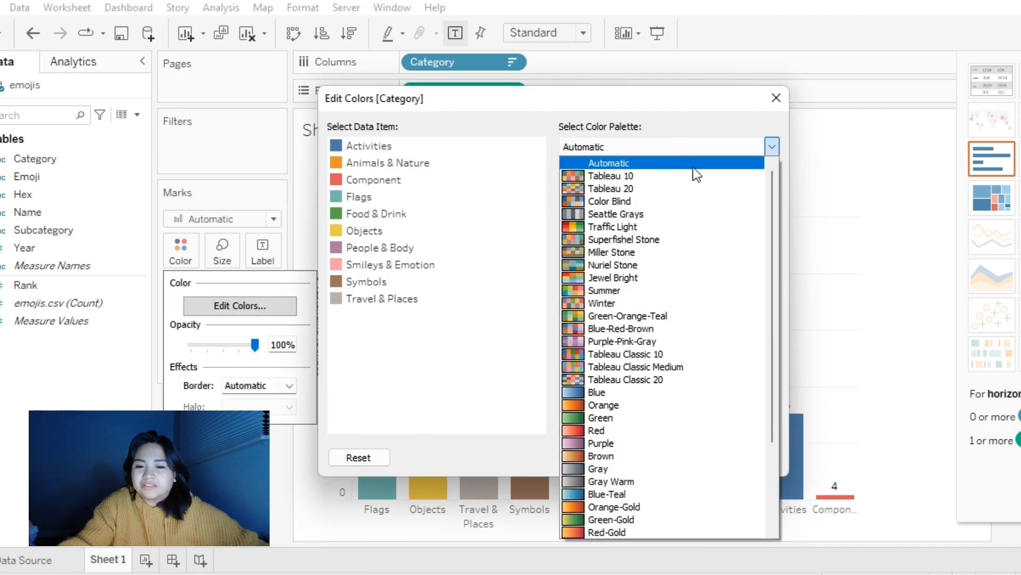
scroll(655, 317, down, 3)
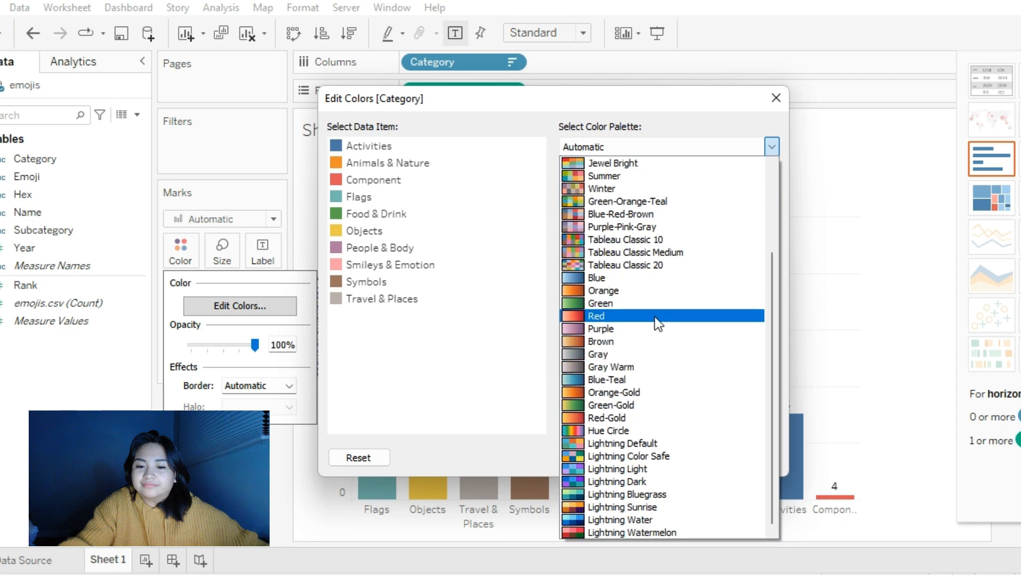
click(631, 393)
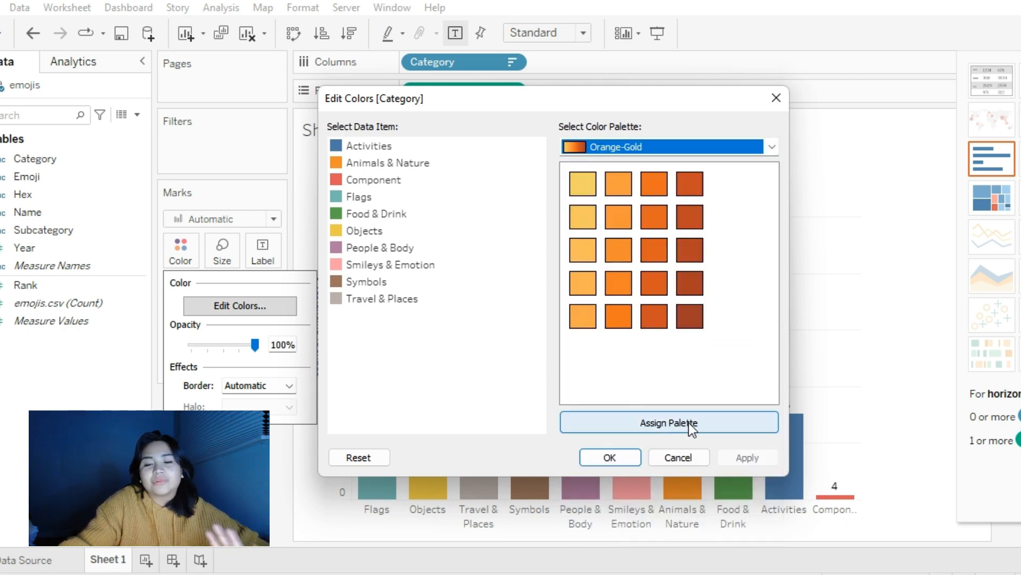
click(608, 457)
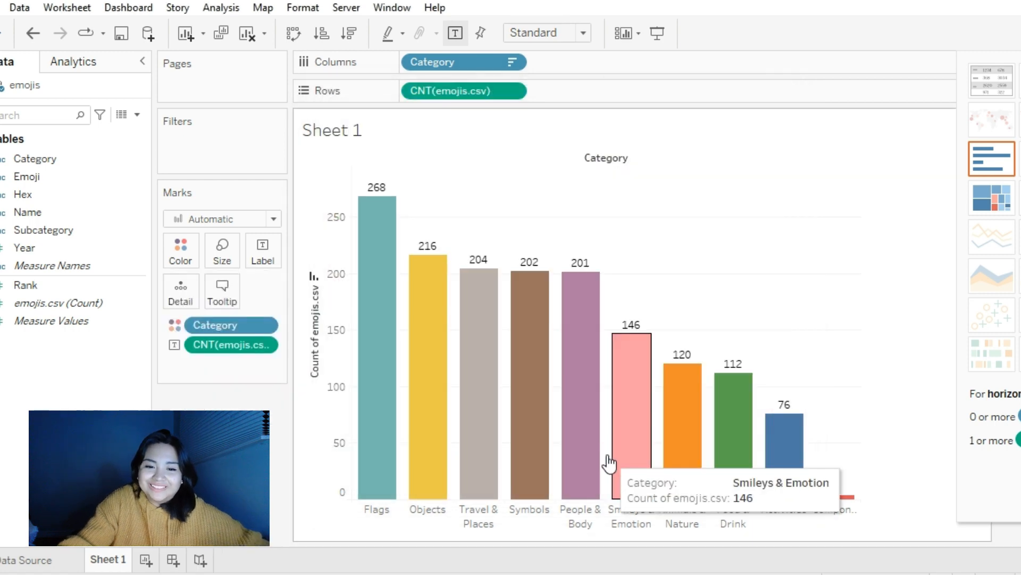
- Assign the Orange color palette to the Category values and apply it to the bars
click(175, 263)
click(210, 302)
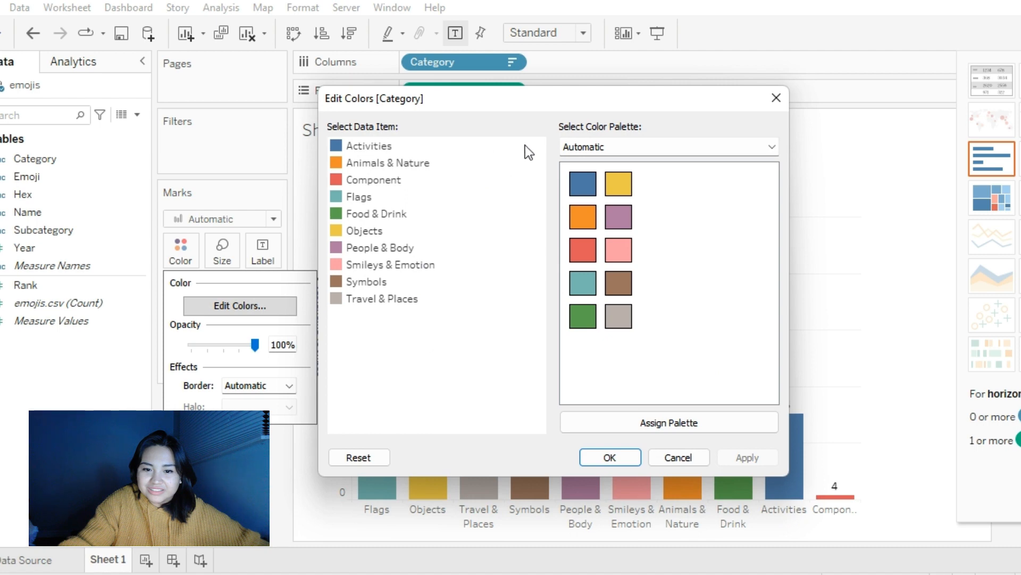
click(599, 143)
click(607, 413)
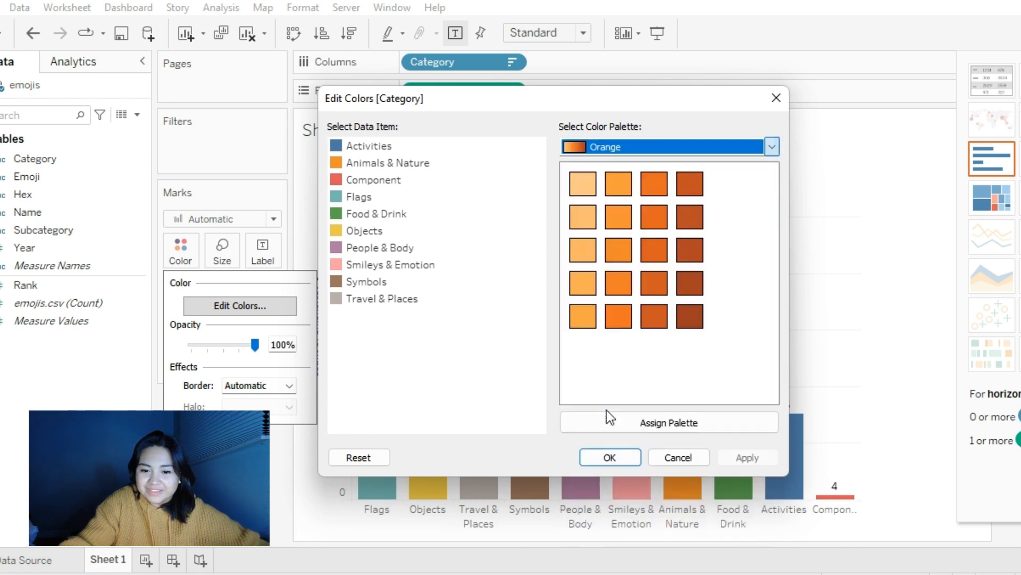
click(627, 426)
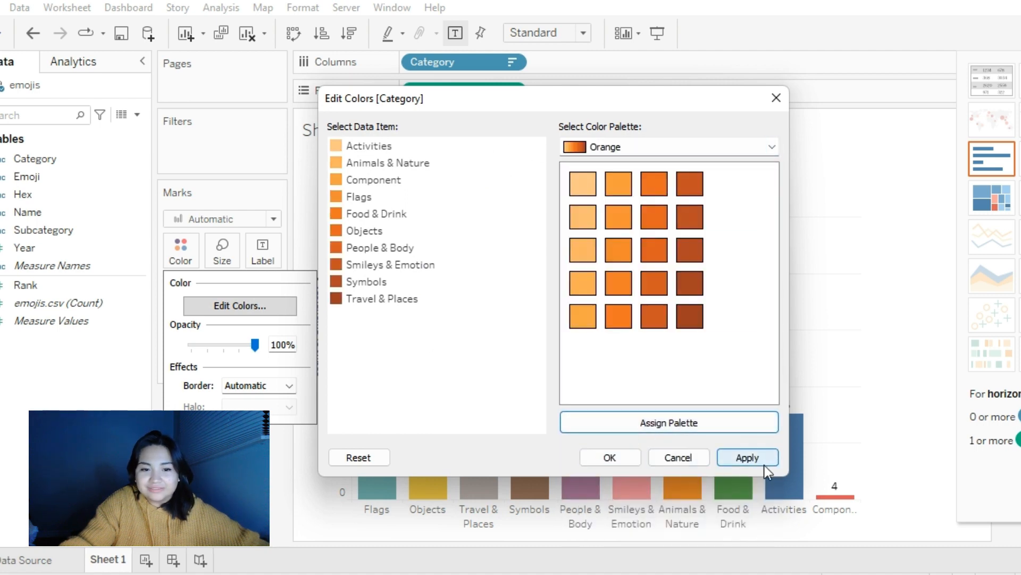
click(750, 456)
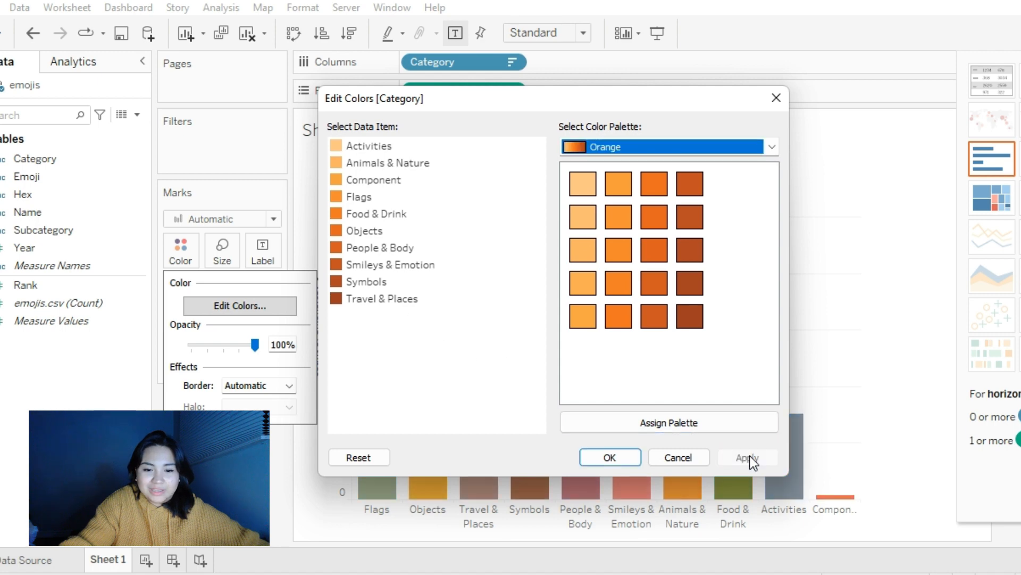
click(617, 457)
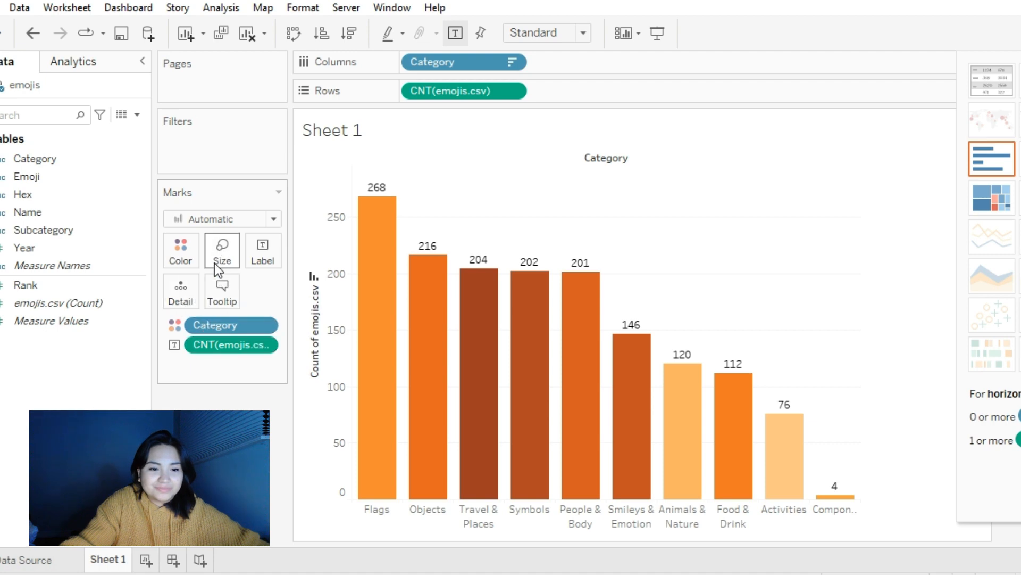
- Inspect the Flags bar, clear its selection, and add a black border to all the bars
click(384, 340)
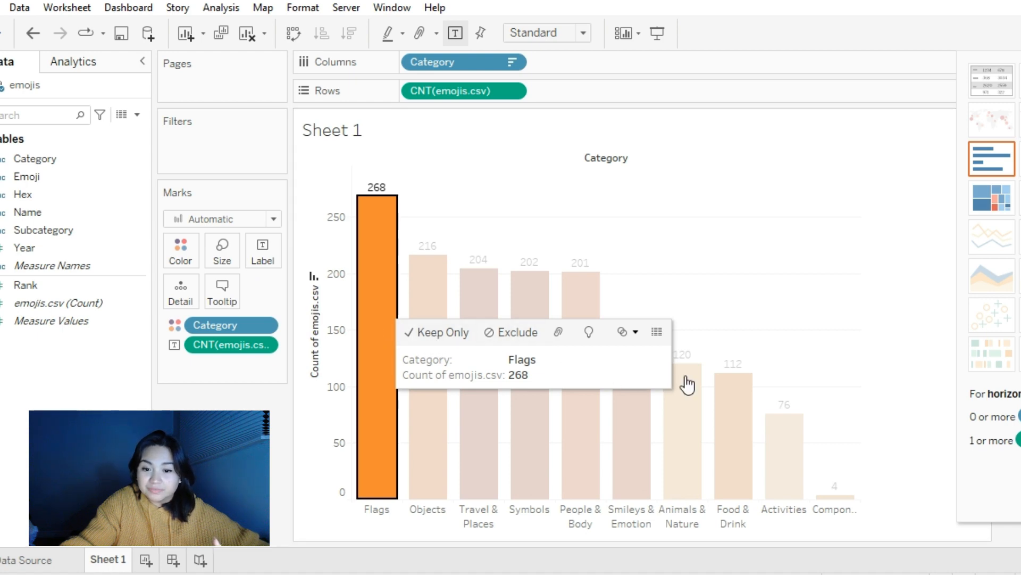
key(Escape)
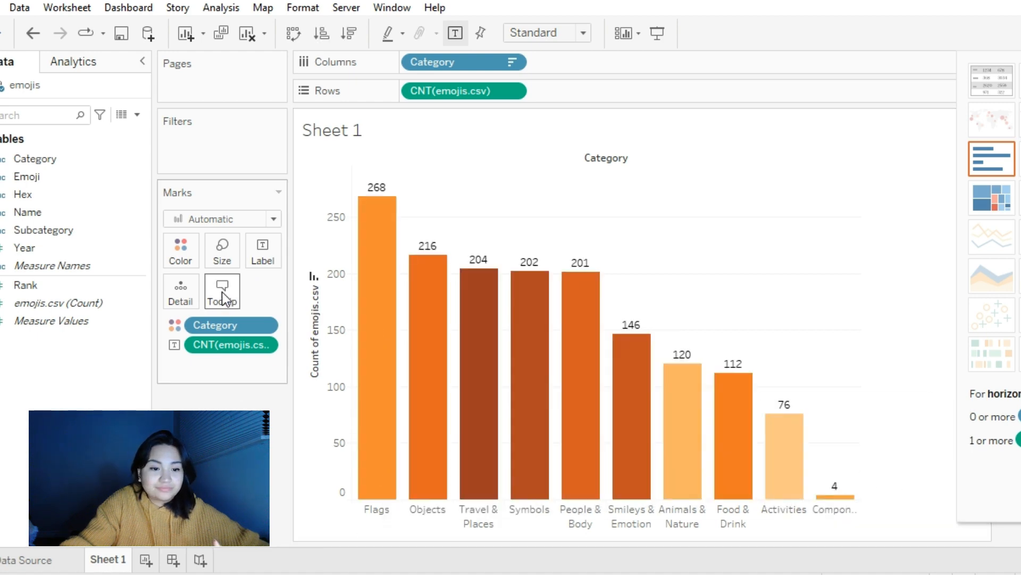
click(189, 254)
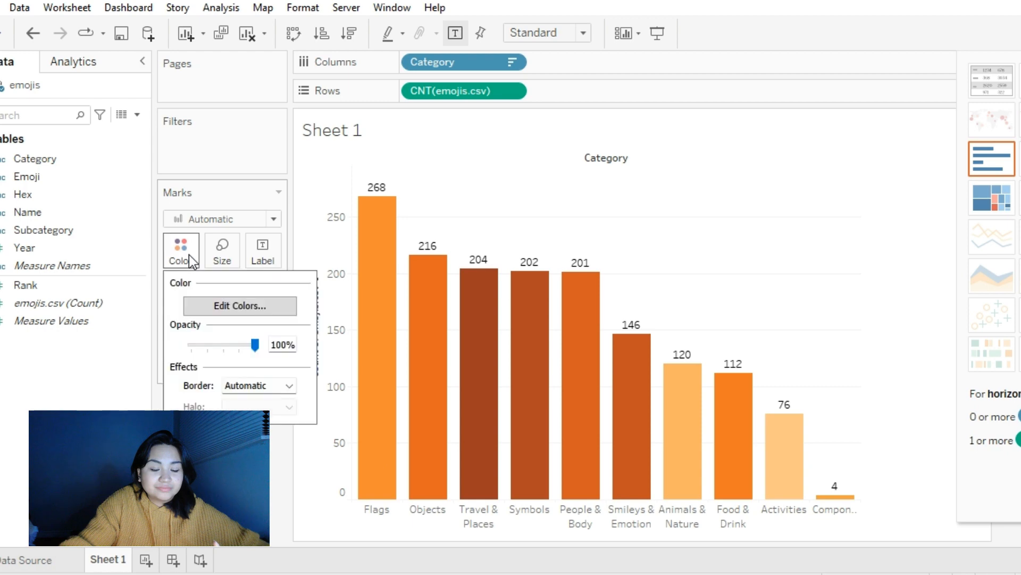
click(257, 386)
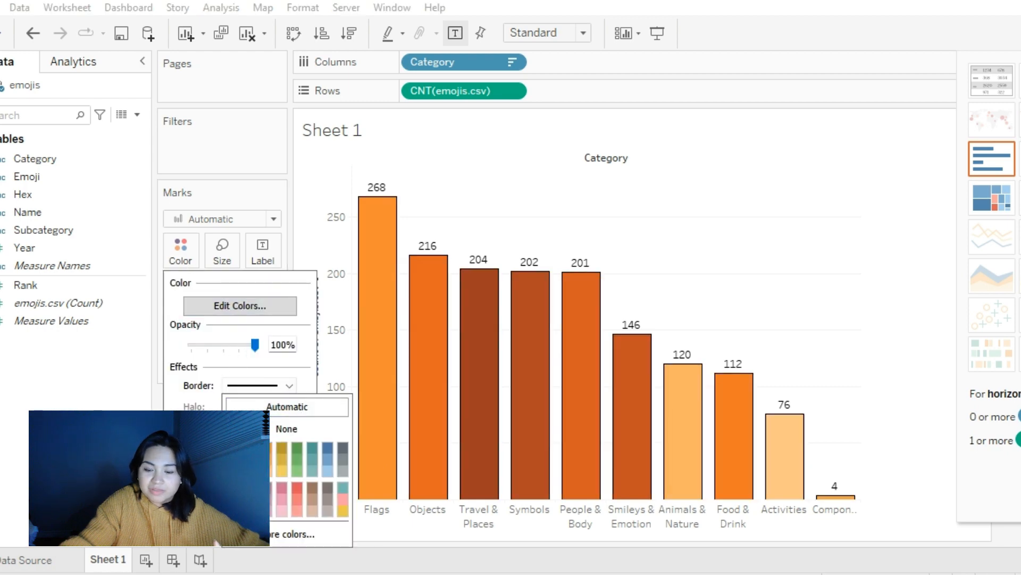
key(Escape)
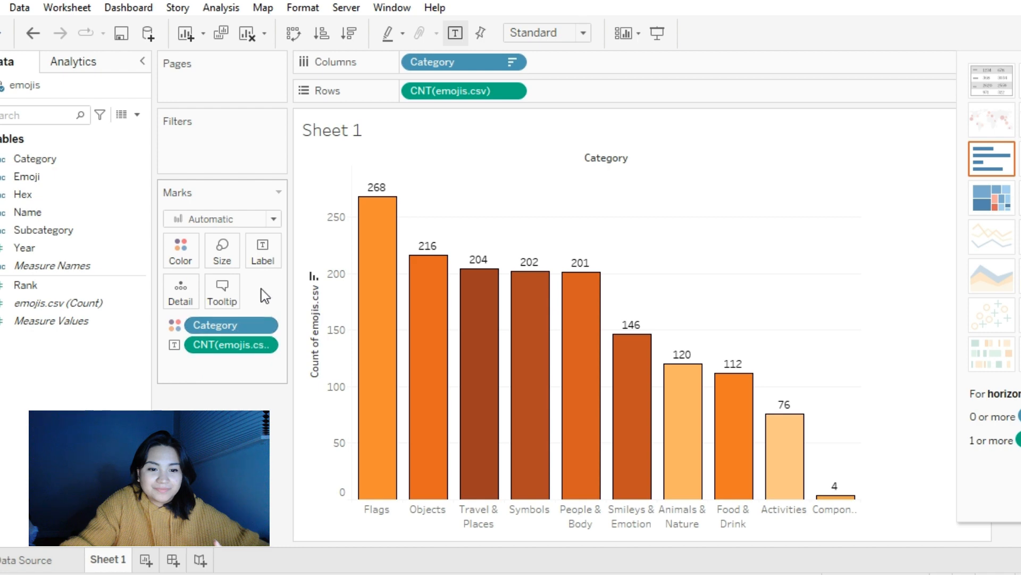
- Replace the bar chart's sheet title with "Emojis Per Category"
double_click(323, 134)
double_click(347, 191)
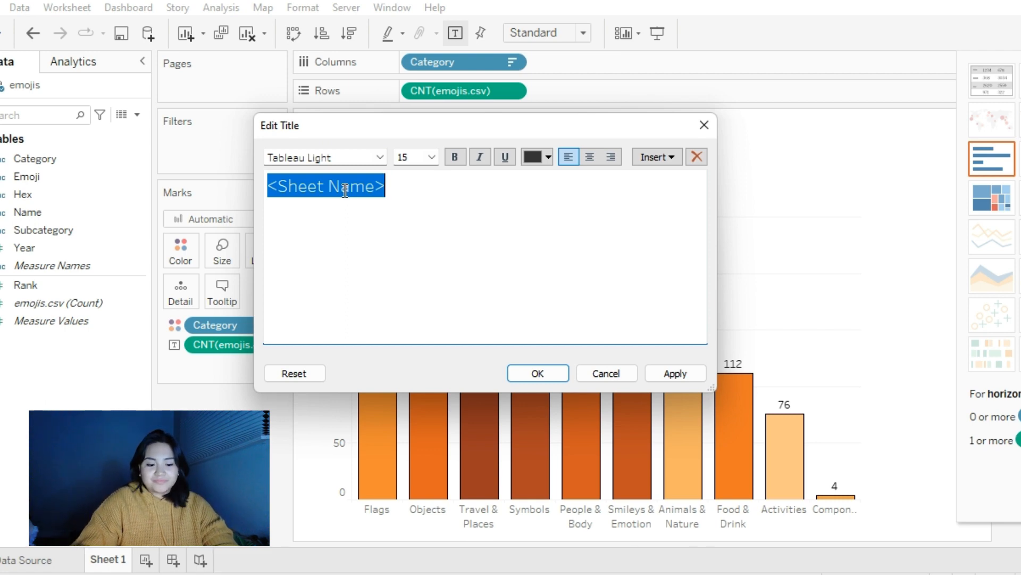
text(Emojis Per Category)
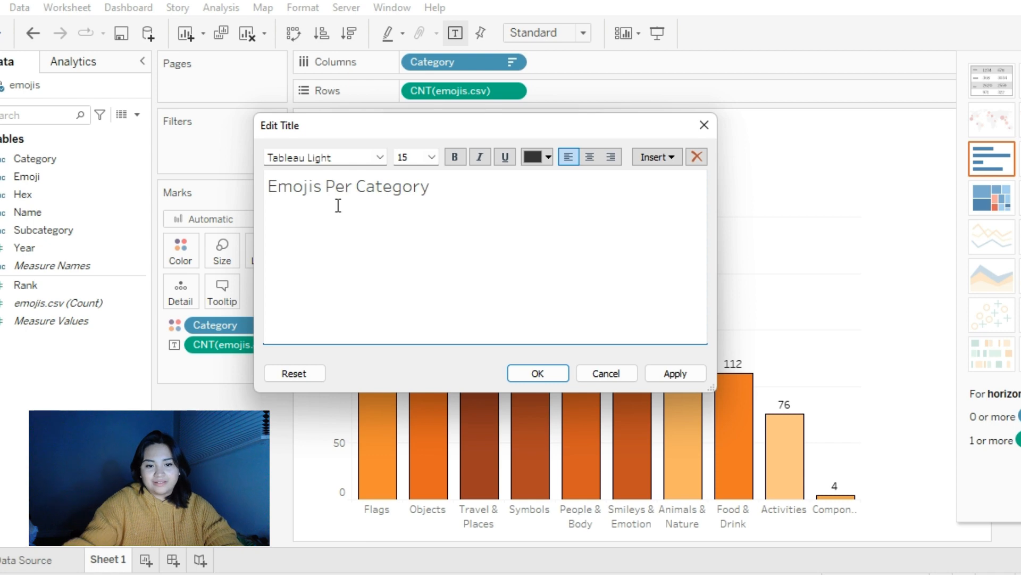
click(538, 373)
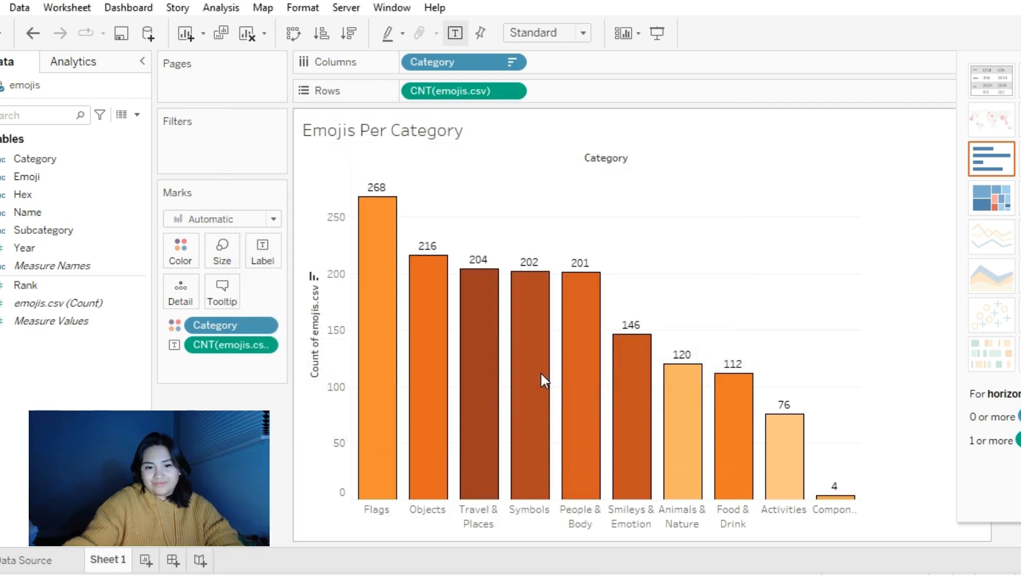
- In a new worksheet, chart the count of emojis.csv on Rows per Subcategory on Columns, sorted in descending order
click(146, 561)
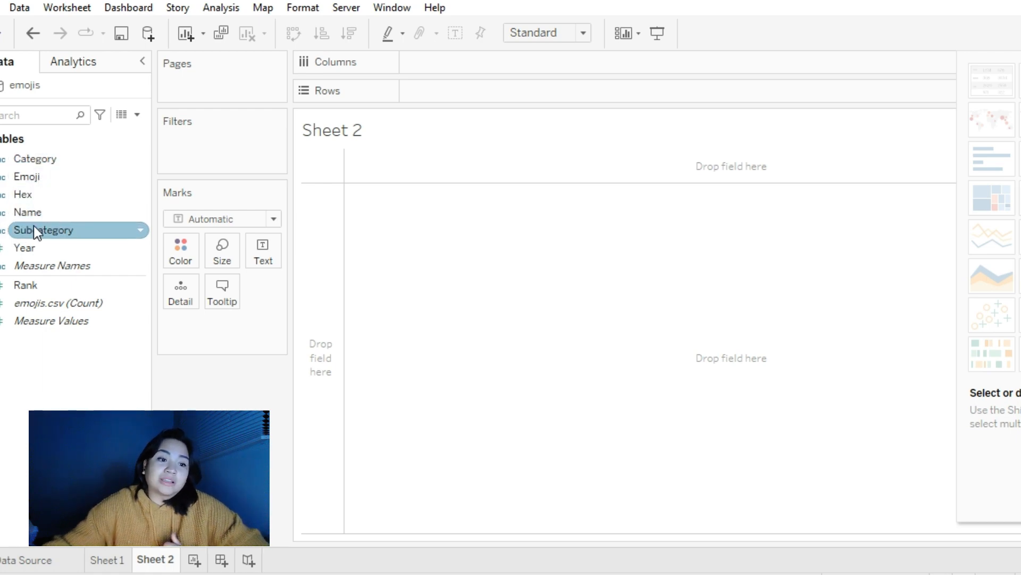
drag(33, 225, 480, 64)
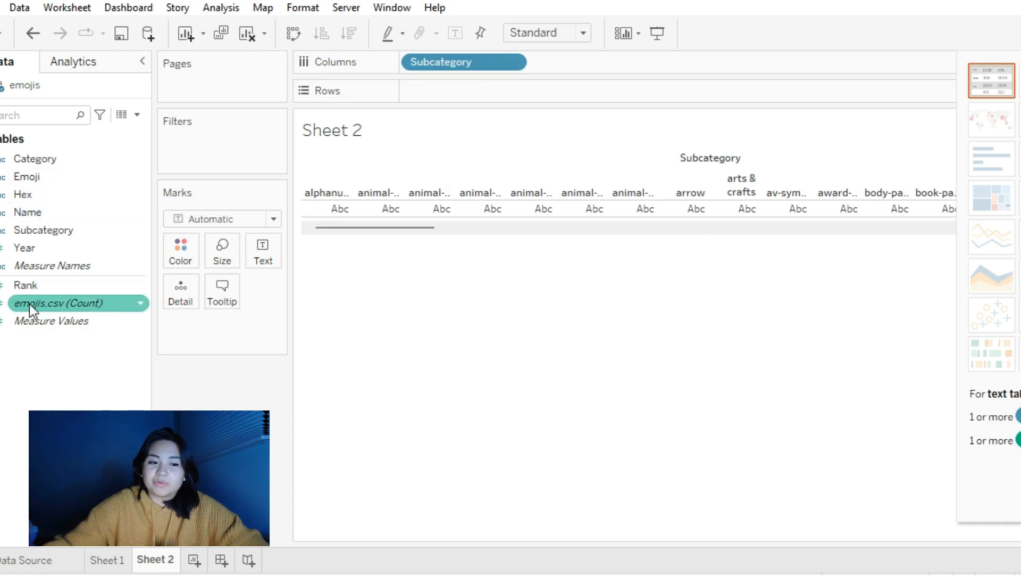
drag(30, 304, 453, 95)
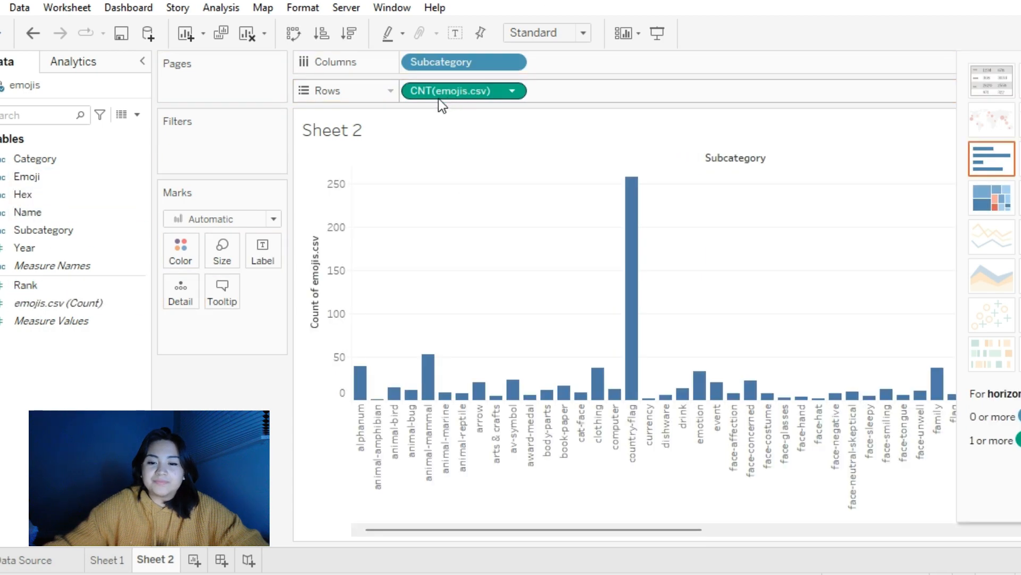
click(349, 34)
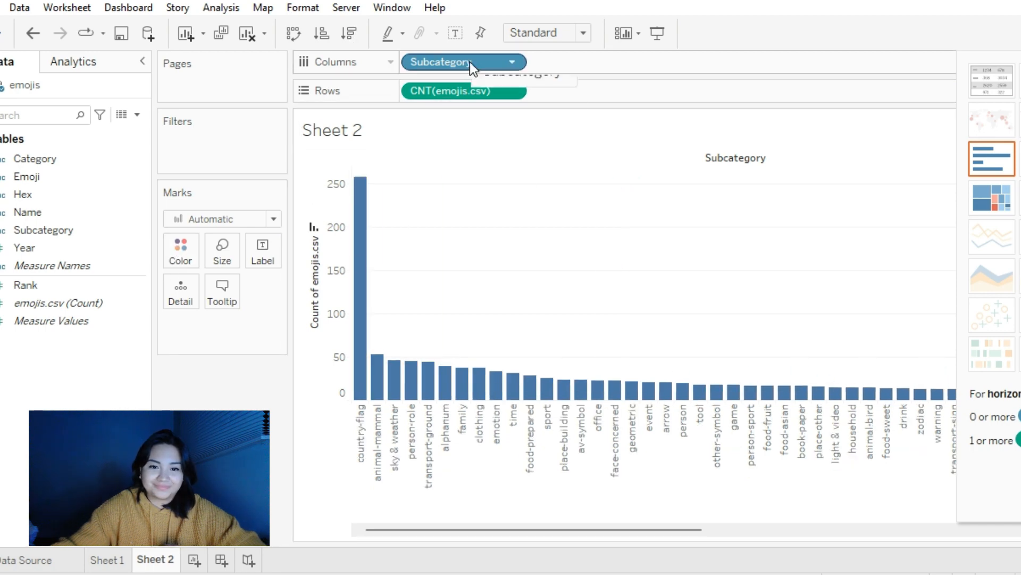
- Color the bars by Subcategory, keeping it on Columns, and assign the Purple palette to its values
drag(470, 62, 180, 248)
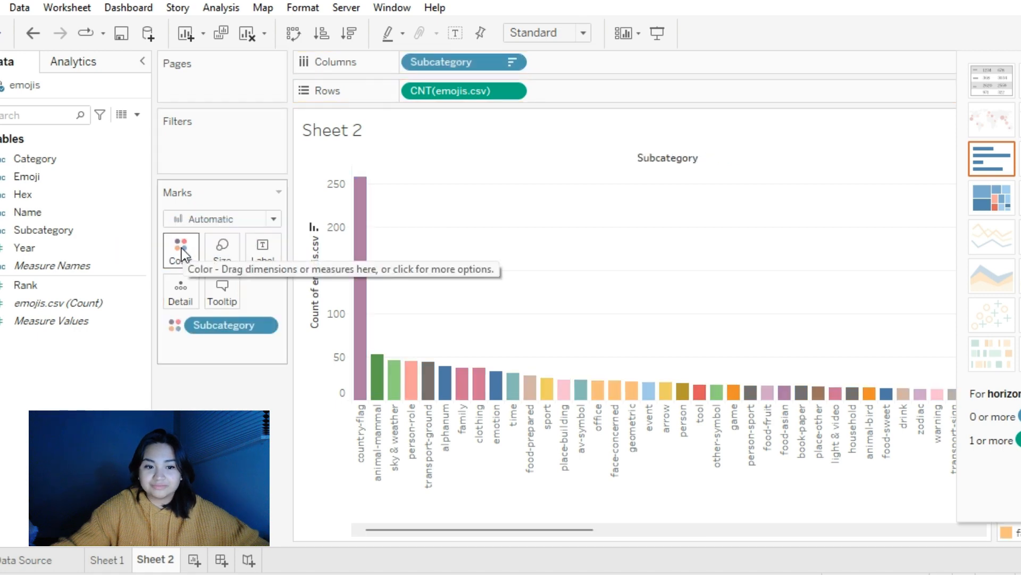
click(181, 248)
click(225, 308)
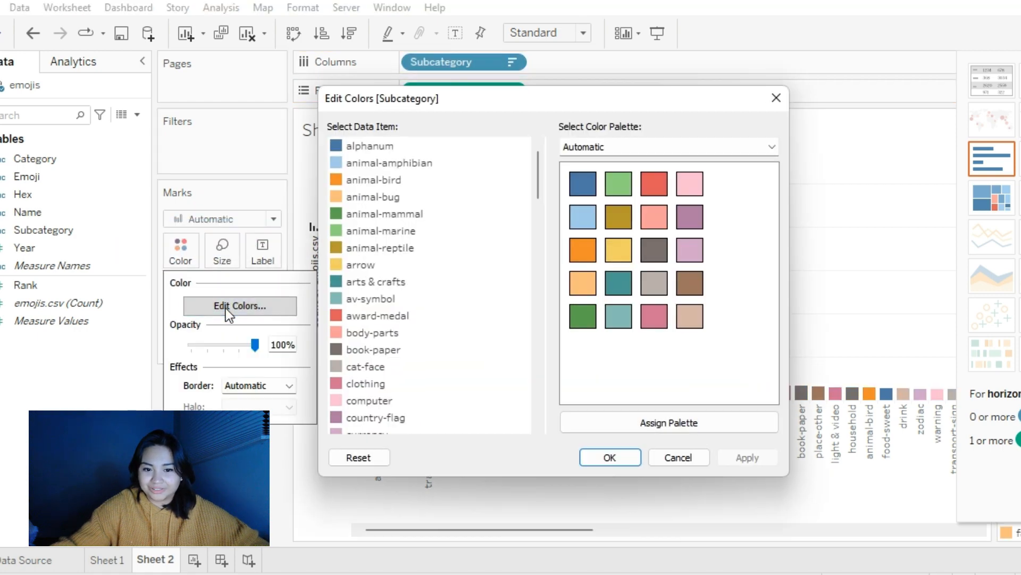
click(621, 147)
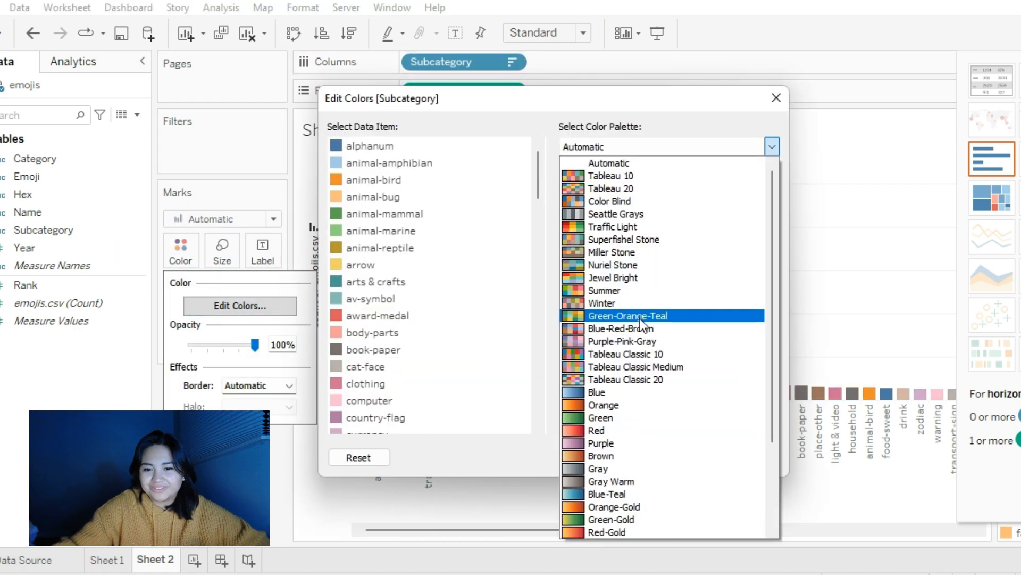
click(639, 448)
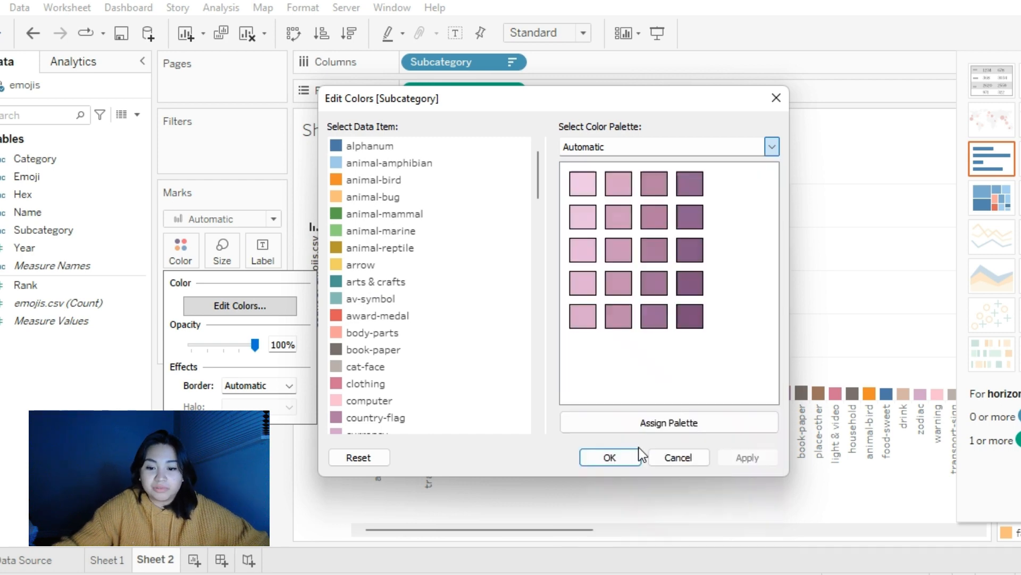
click(657, 428)
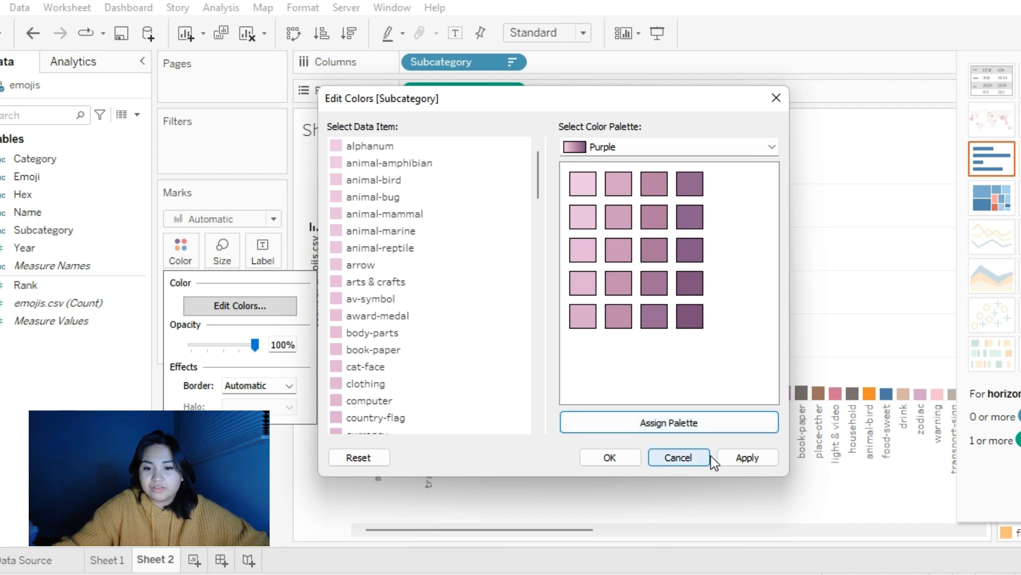
click(610, 458)
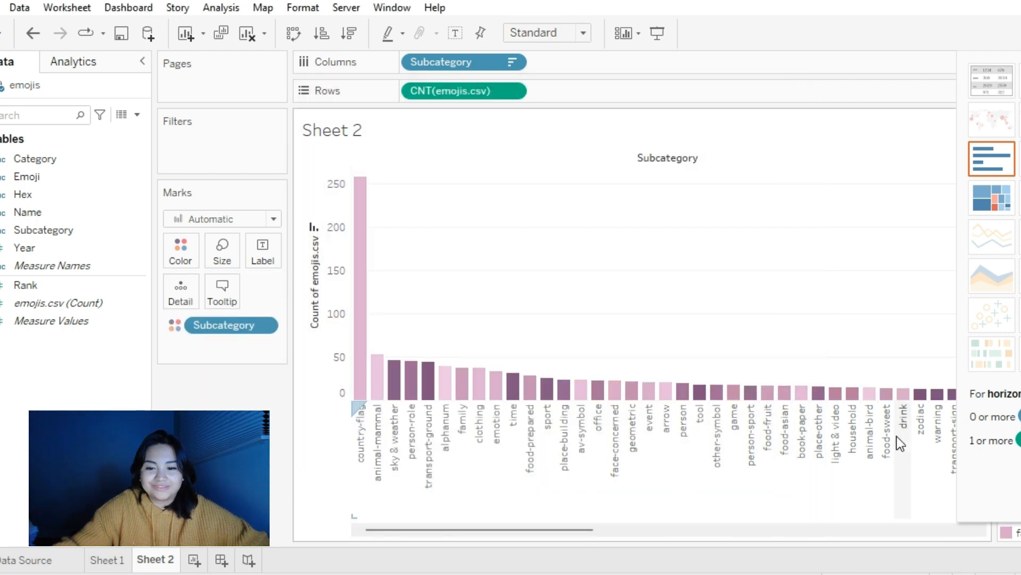
- Rename the Sheet 2 worksheet as "Emojis Per Subcategory"
mouse_move(729, 409)
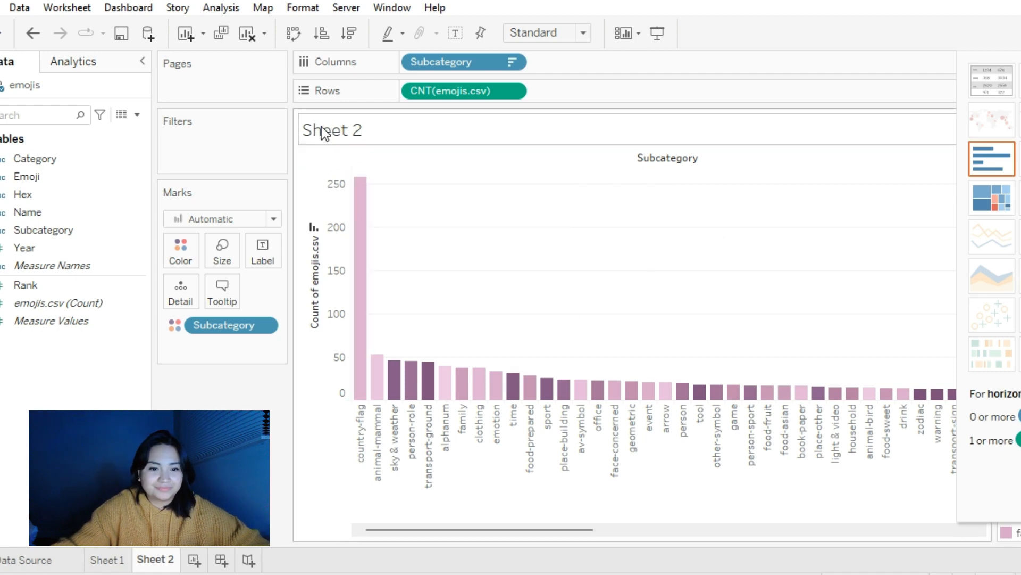
click(107, 561)
click(156, 561)
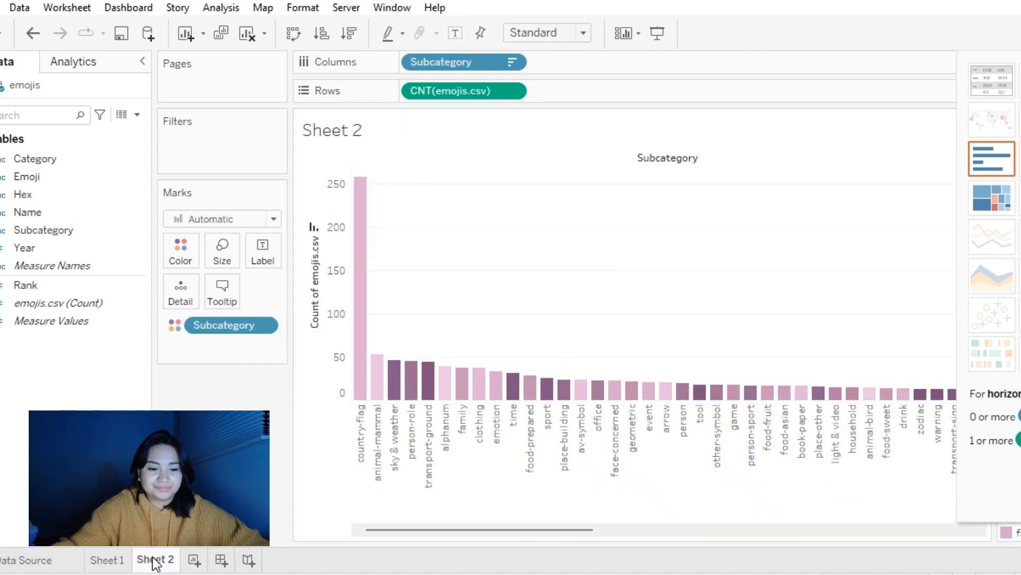
text(Emoji)
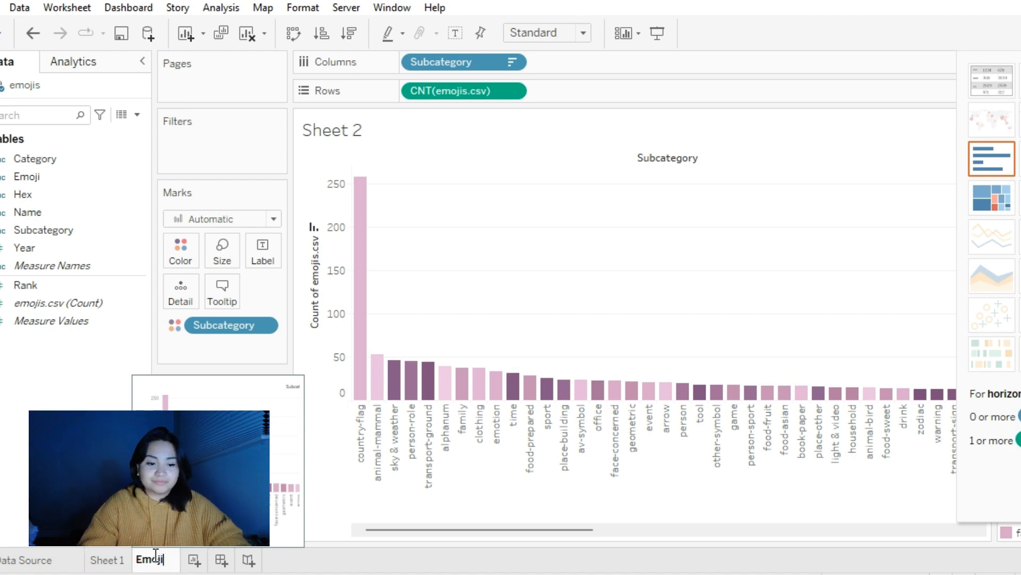
text(s Per )
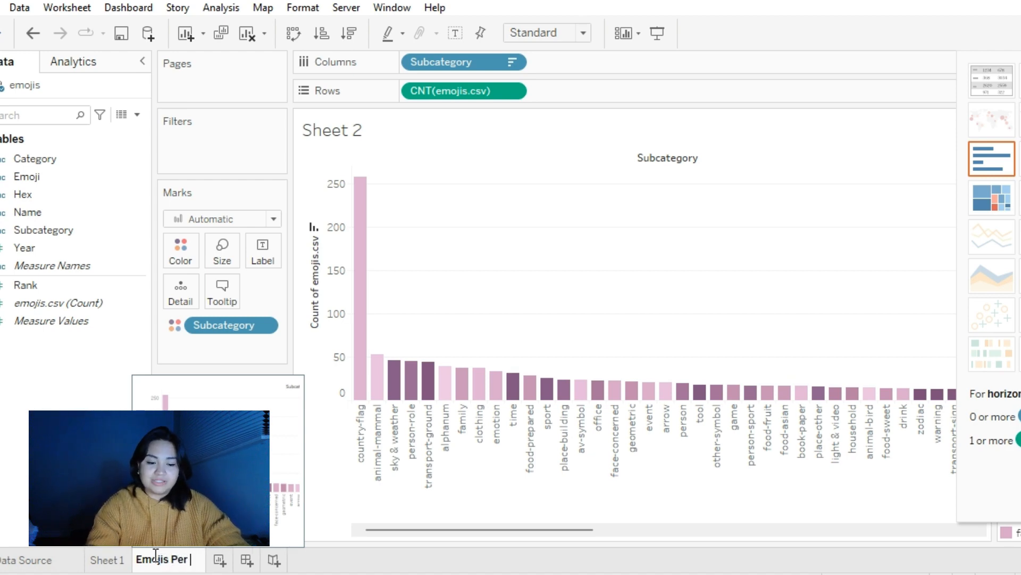
text(Subc)
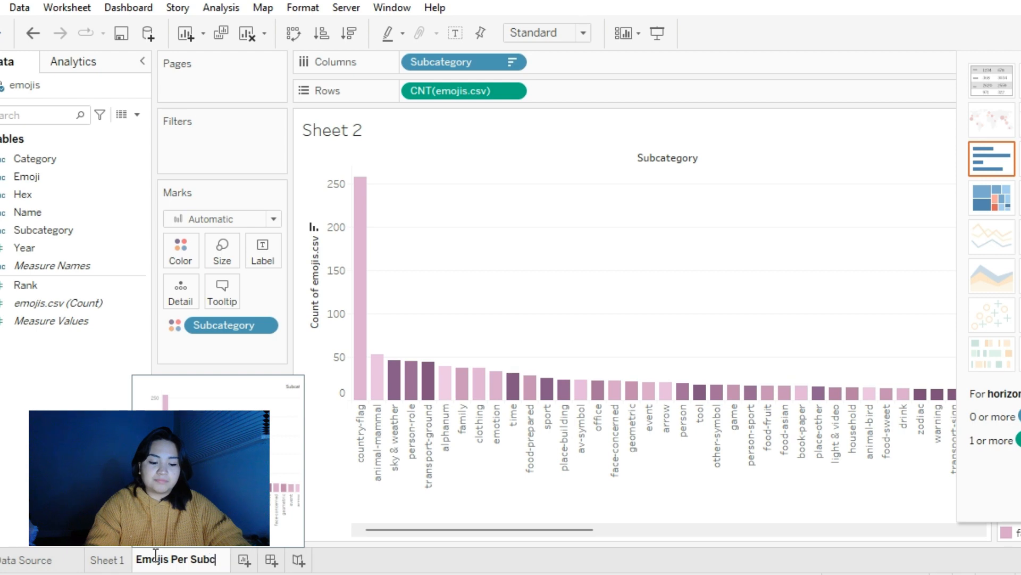
text(ategor)
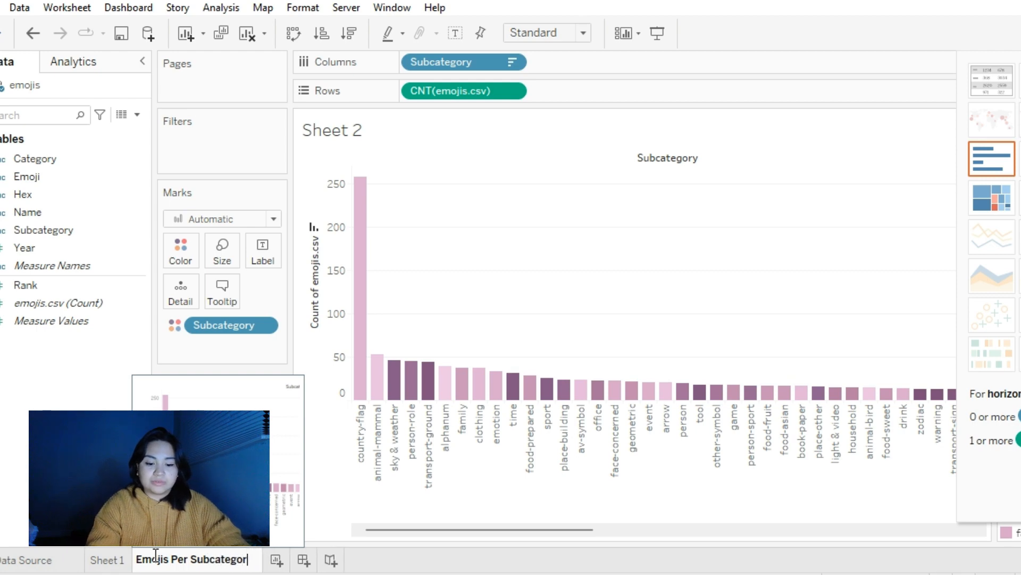
text(y)
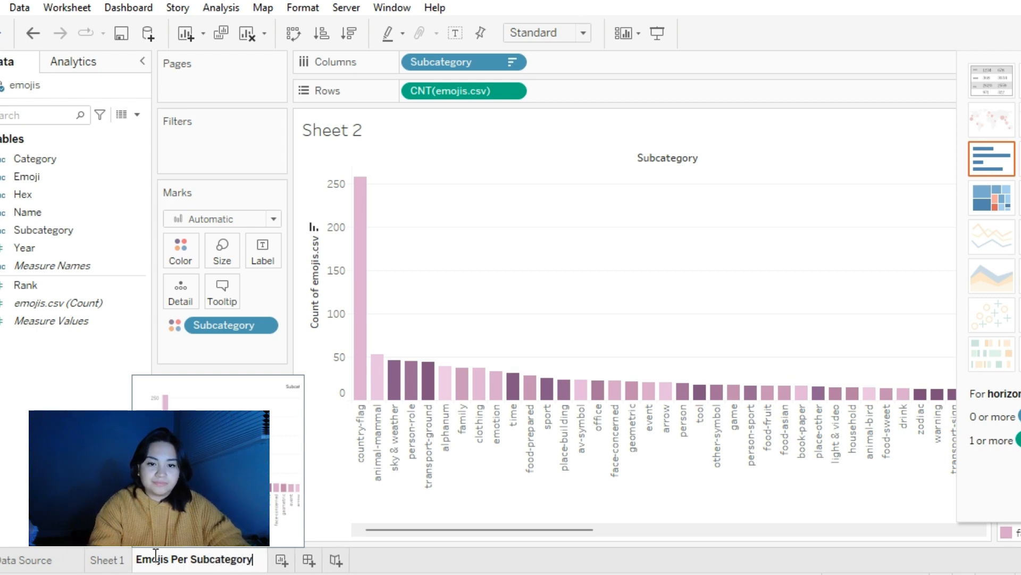
key(Return)
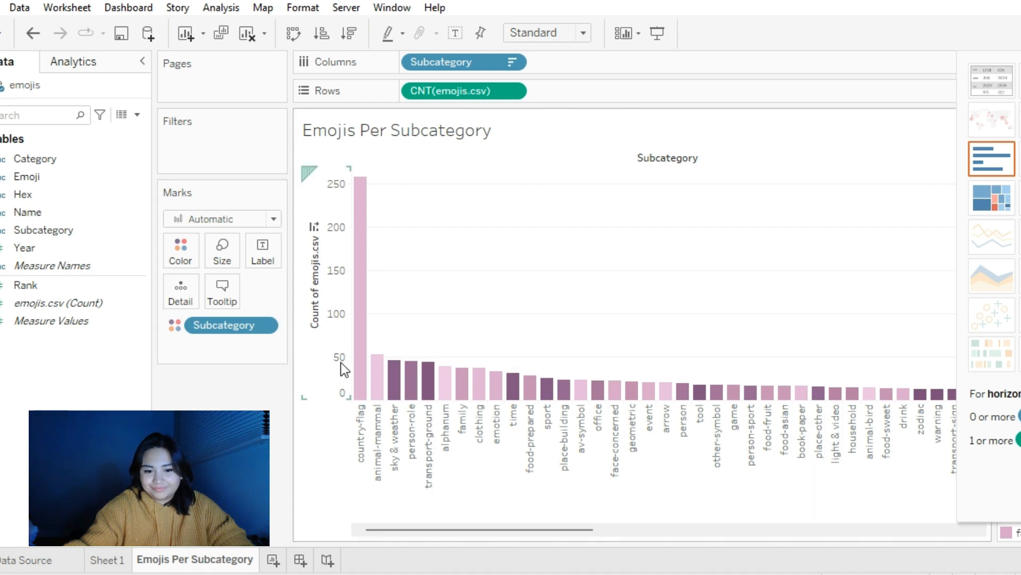
- In a new worksheet, place Rank on Rows and all Emoji members on Columns, and turn the view into a highlight table
click(280, 560)
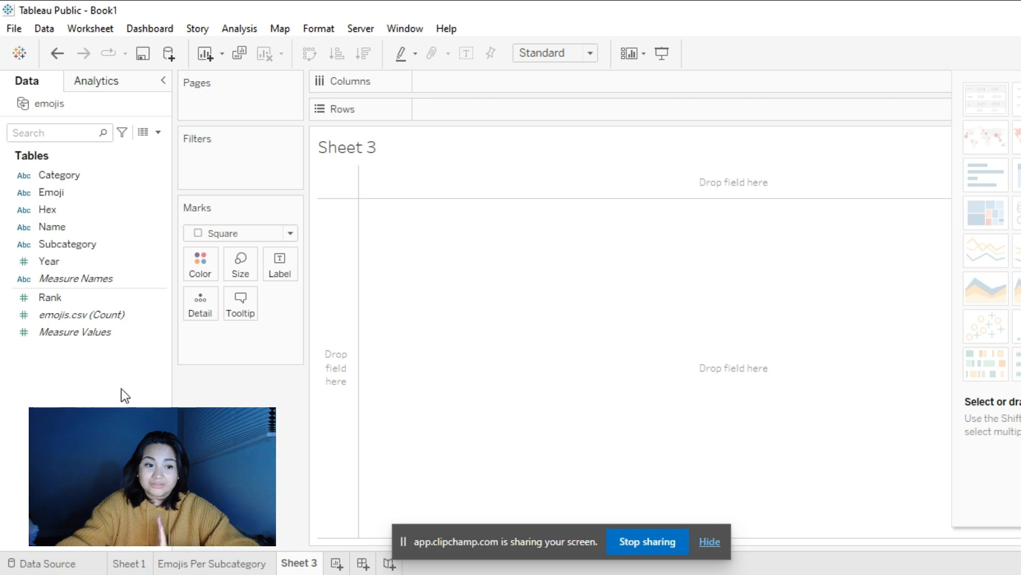
mouse_move(50, 301)
mouse_down()
mouse_move(82, 301)
mouse_move(423, 135)
mouse_move(452, 110)
mouse_up()
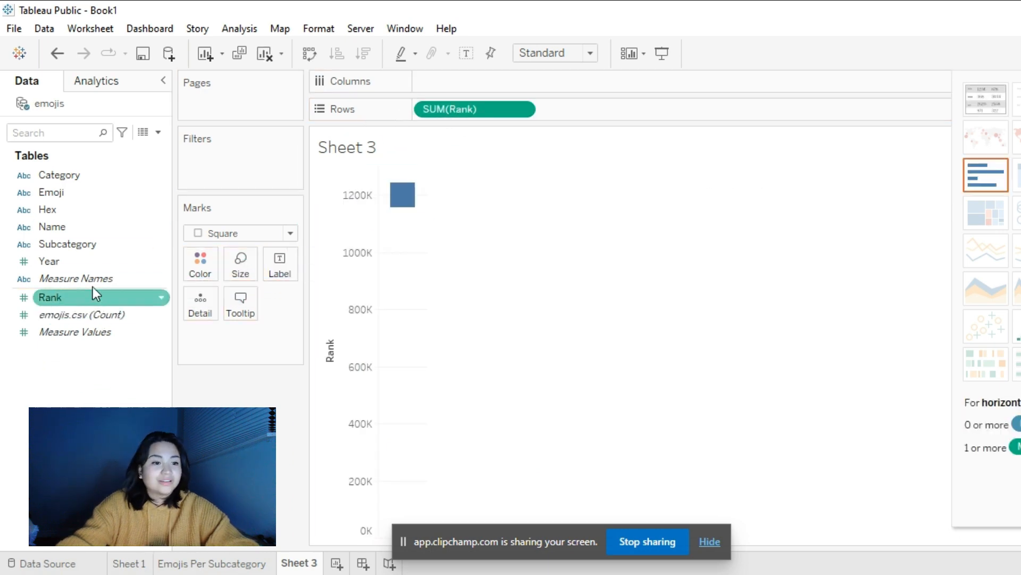
drag(78, 190, 459, 75)
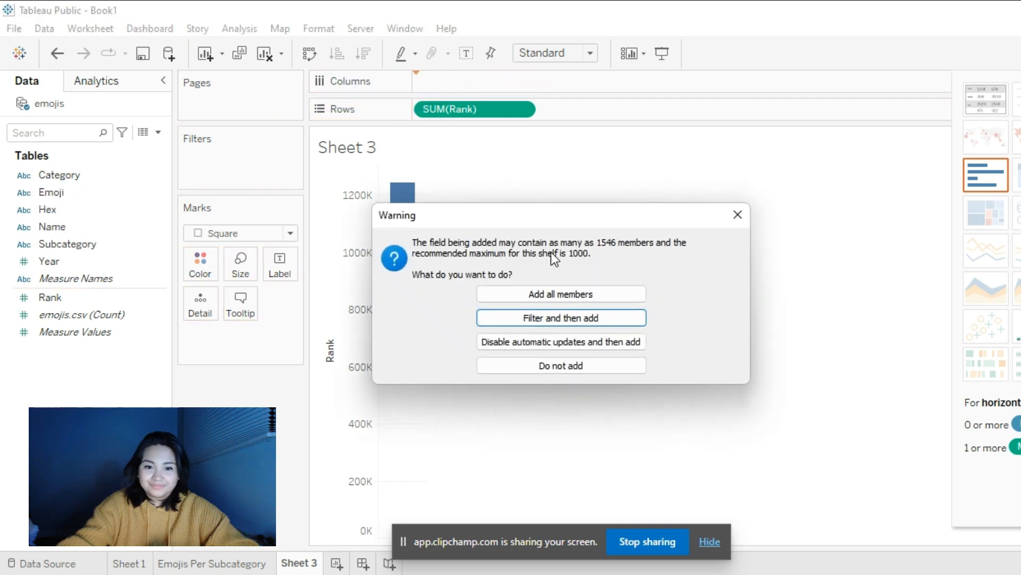
click(541, 293)
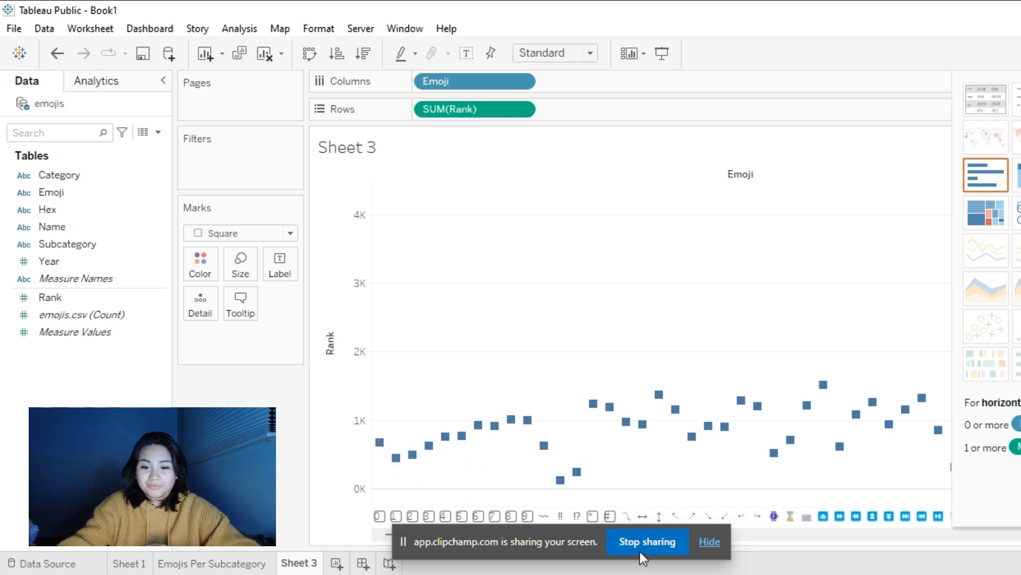
click(709, 541)
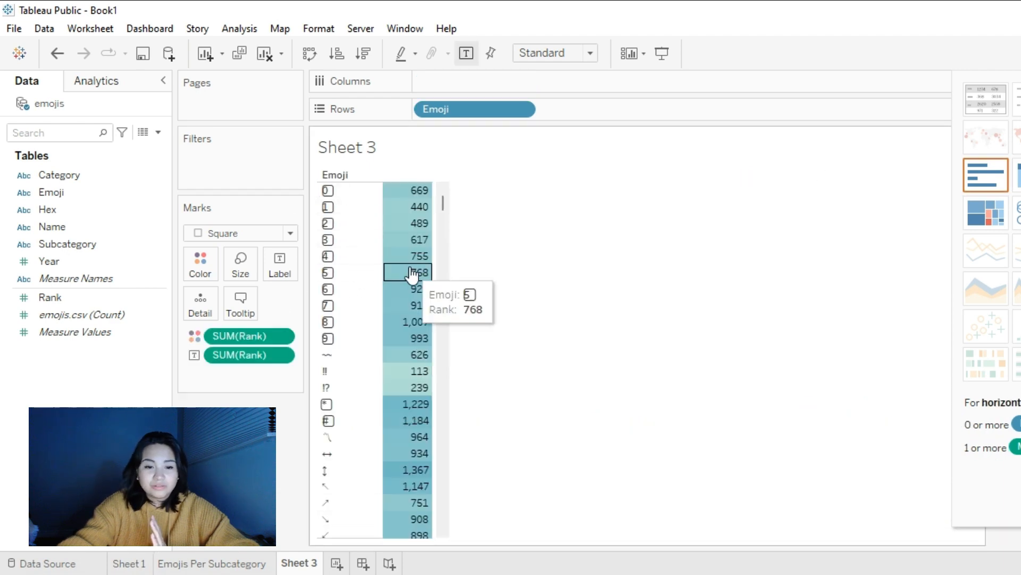
- Sort the emojis in the highlight table by Rank in ascending order and review the ranked list
mouse_move(443, 206)
mouse_down()
mouse_move(455, 526)
mouse_move(439, 190)
mouse_up()
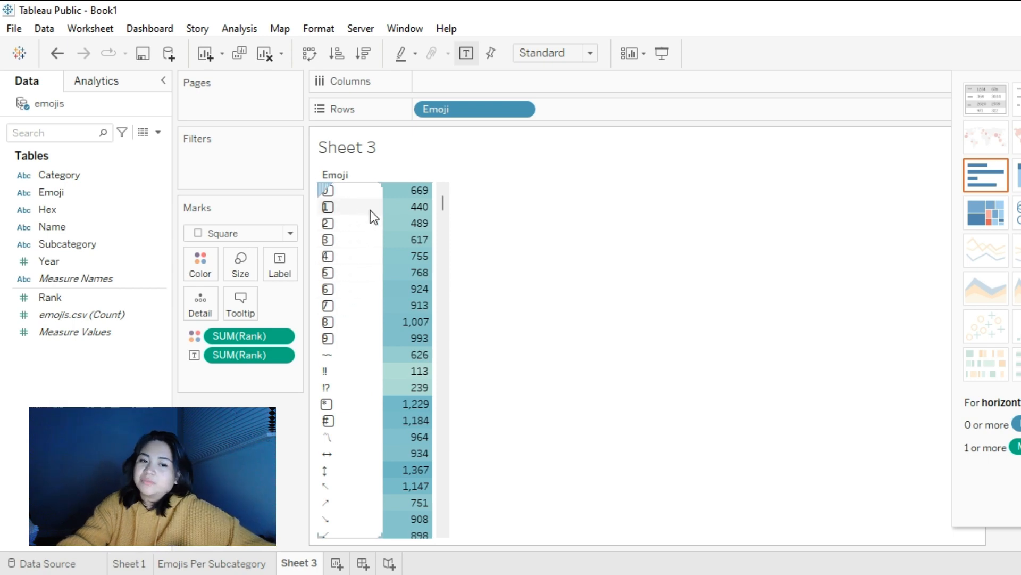
click(343, 55)
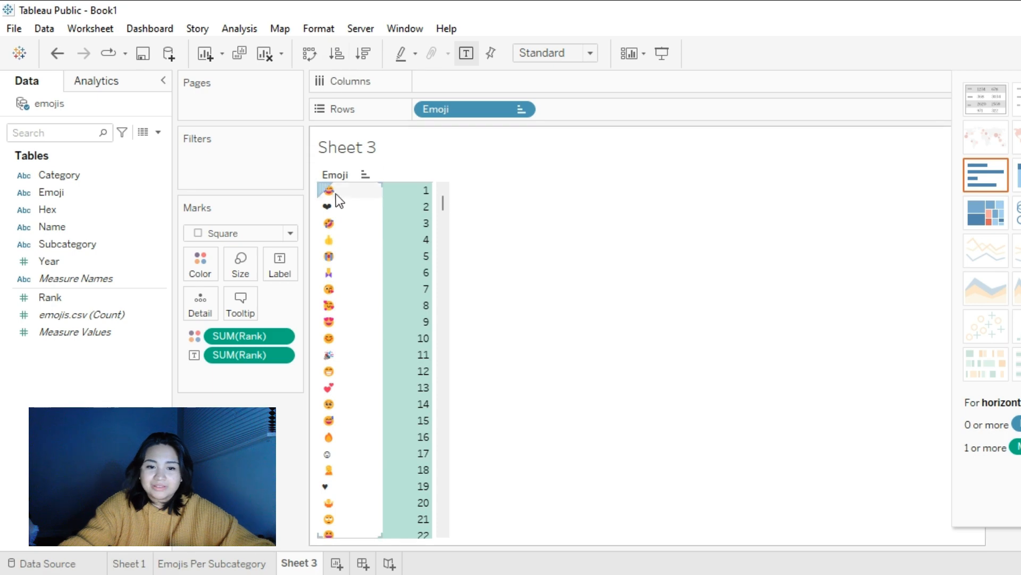
scroll(420, 337, down, 20)
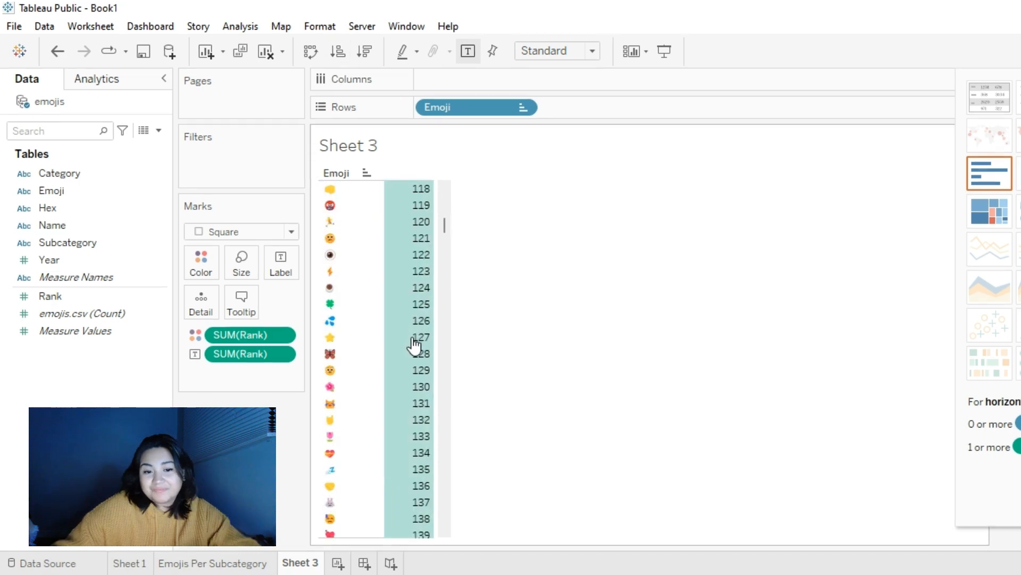
drag(444, 232, 475, 189)
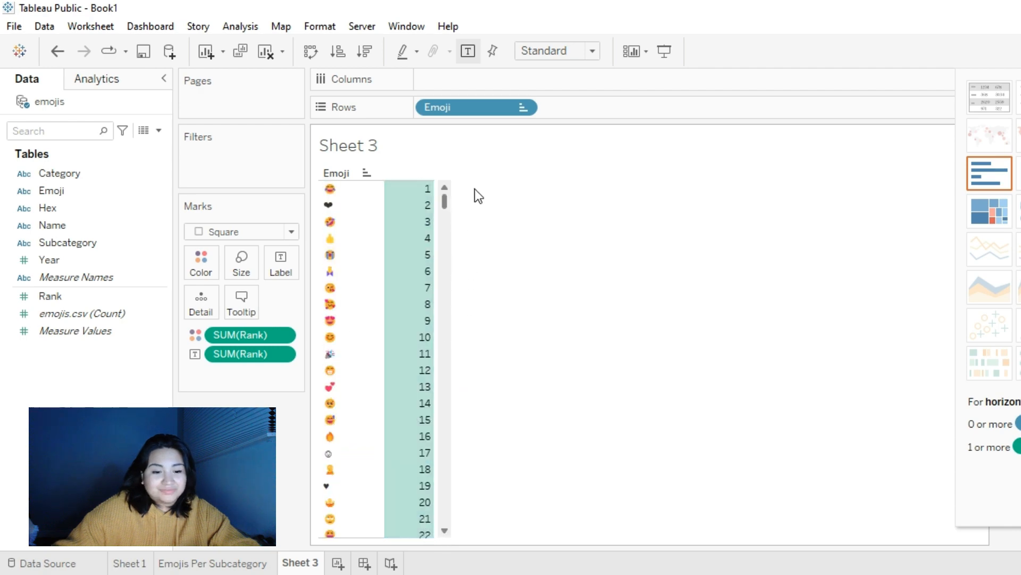
- Replace the highlight table's sheet title with "Emoji By Rank"
double_click(362, 149)
triple_click(361, 200)
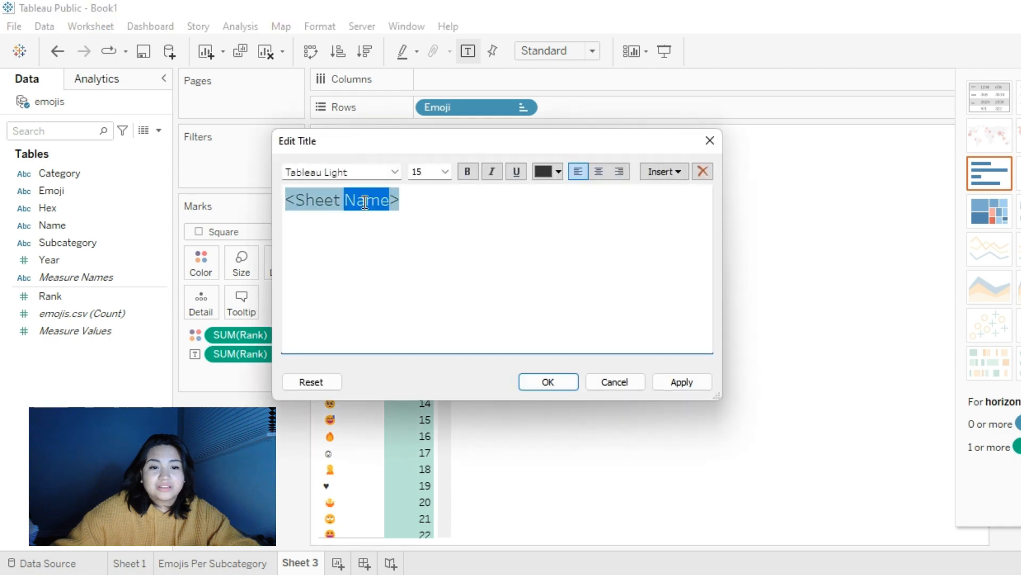
text(Em)
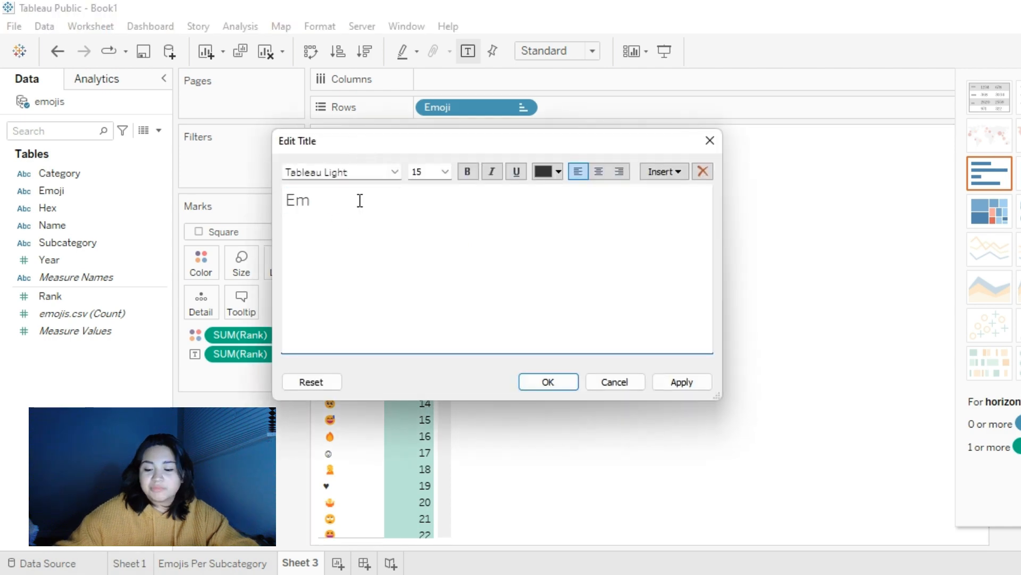
text(oji B)
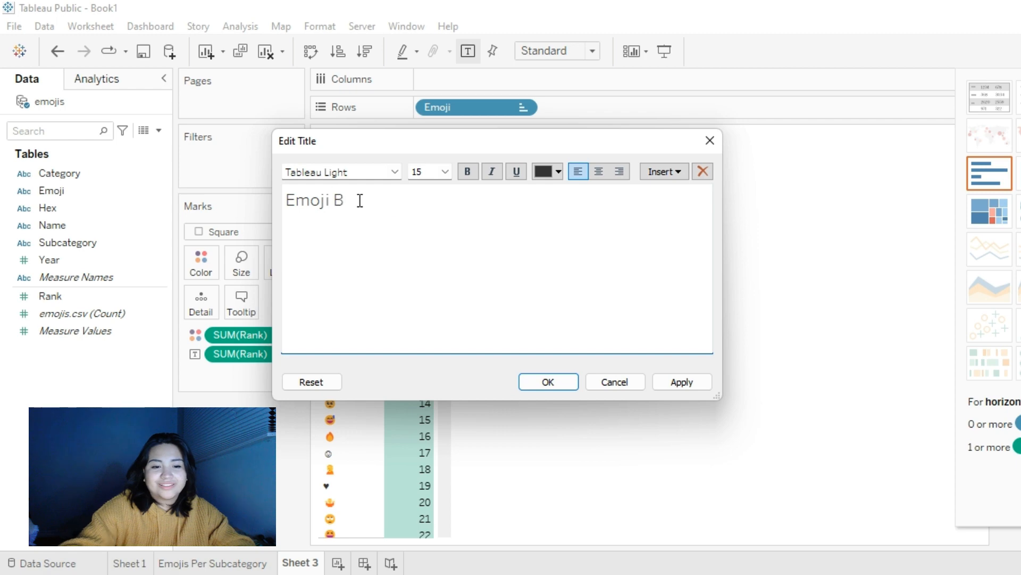
text(y Rank)
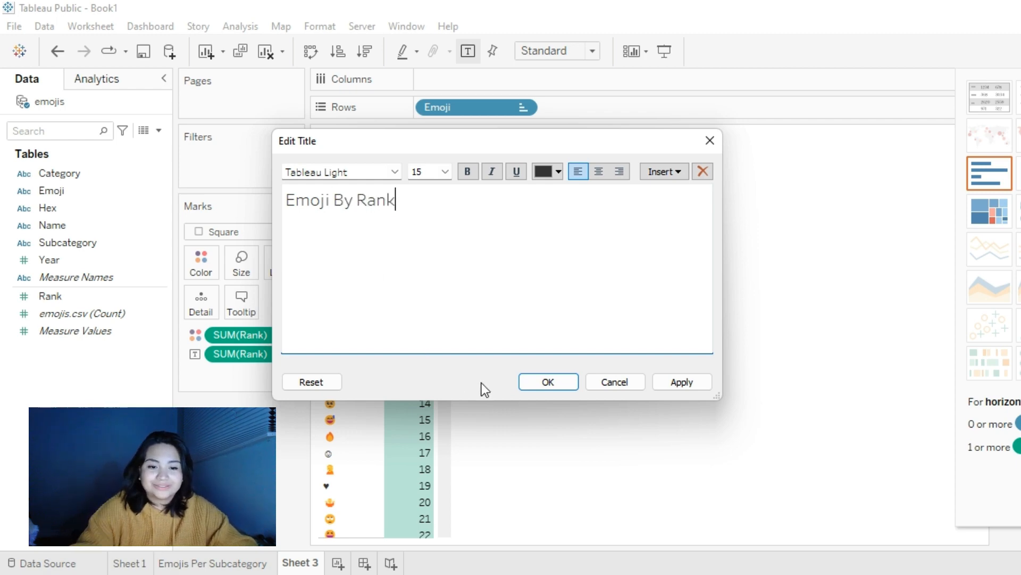
click(532, 381)
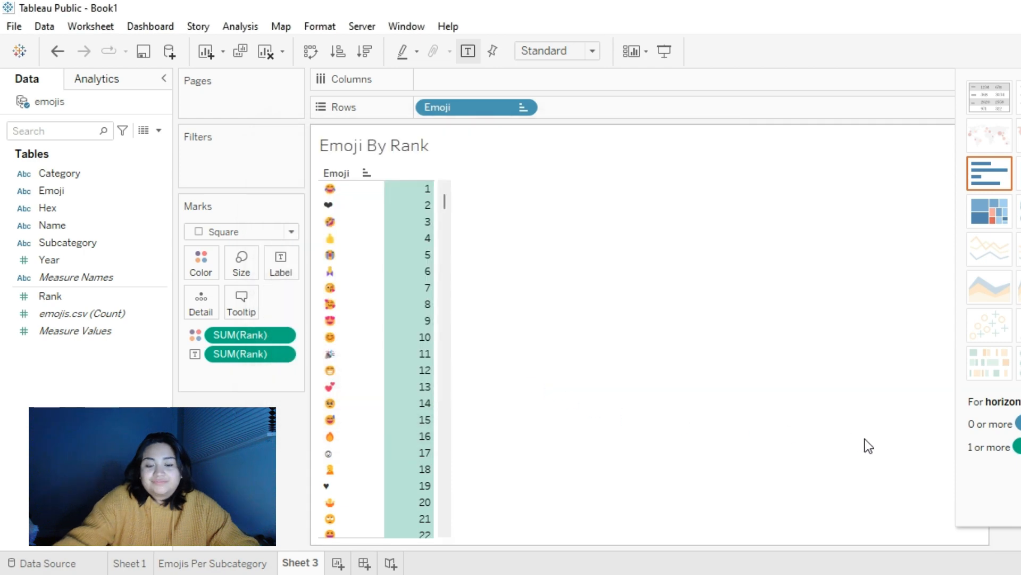
- In a new worksheet, place Year on Columns and Rank on Rows, and aggregate Rank by Count
click(338, 563)
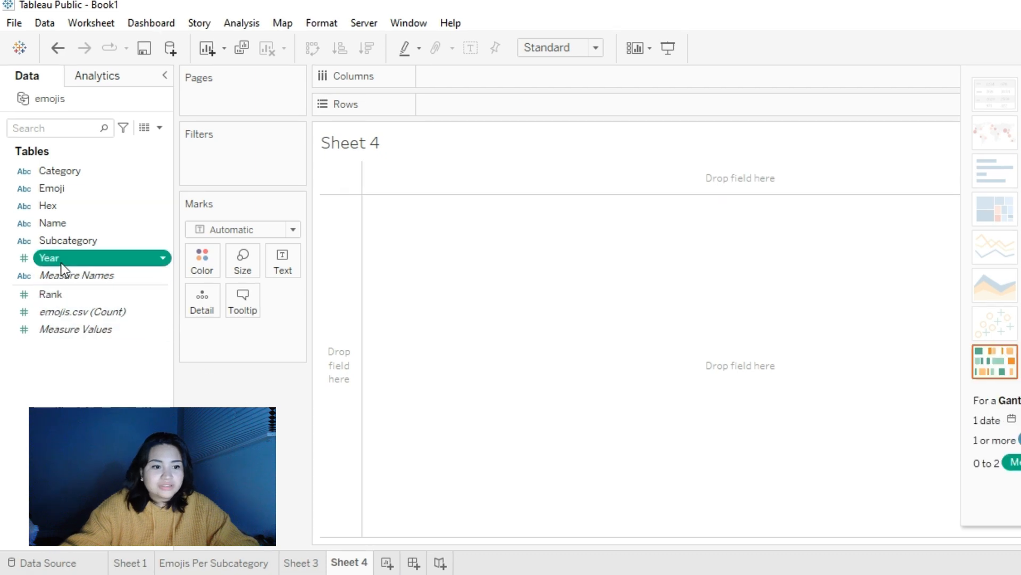
drag(62, 261, 487, 85)
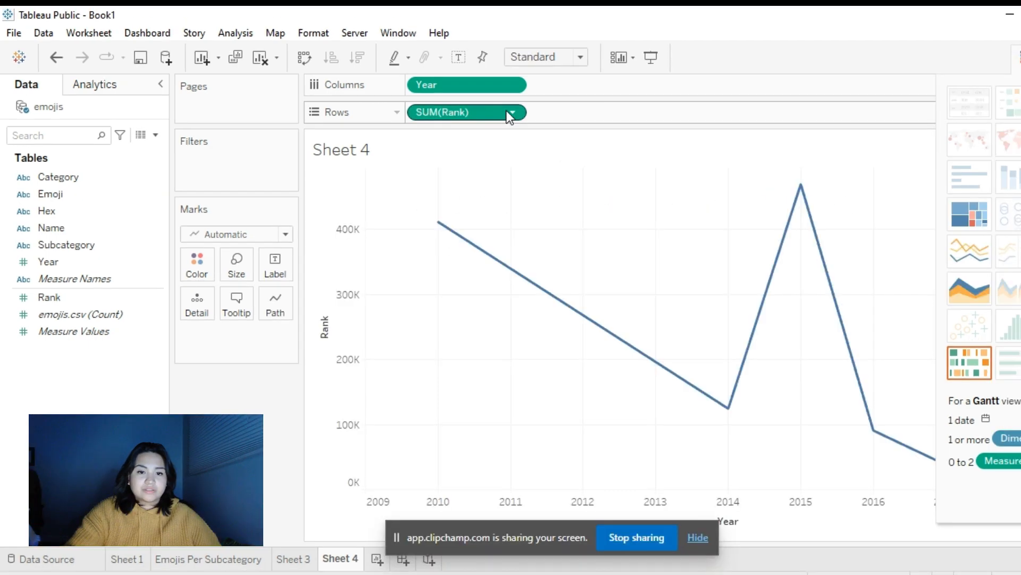
click(511, 112)
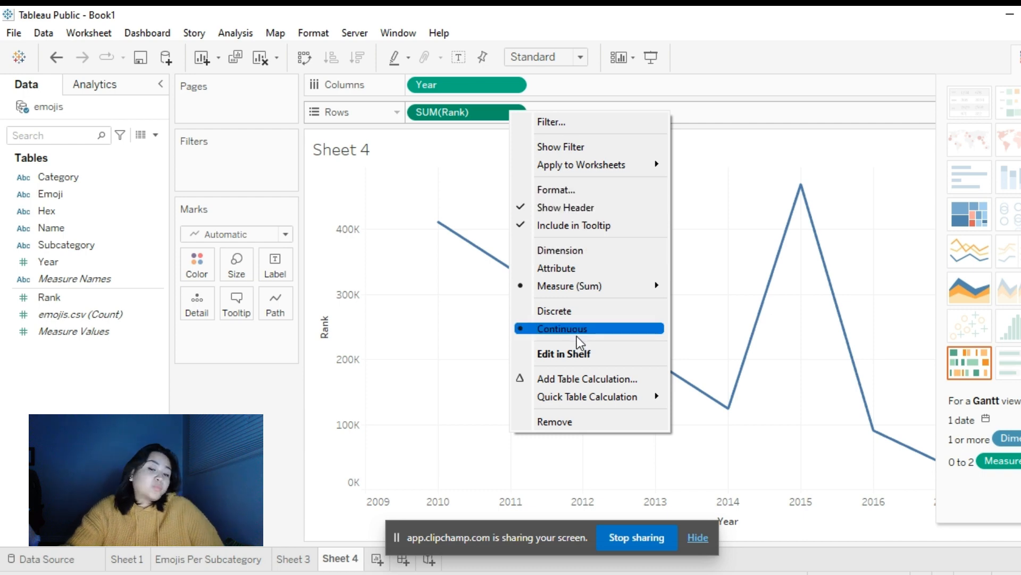
mouse_move(560, 398)
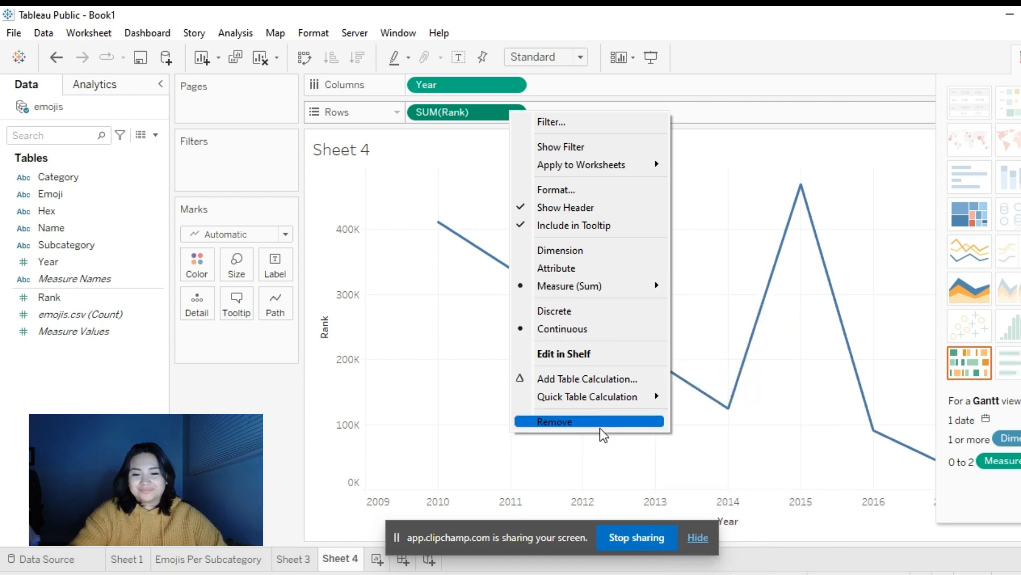
mouse_move(613, 286)
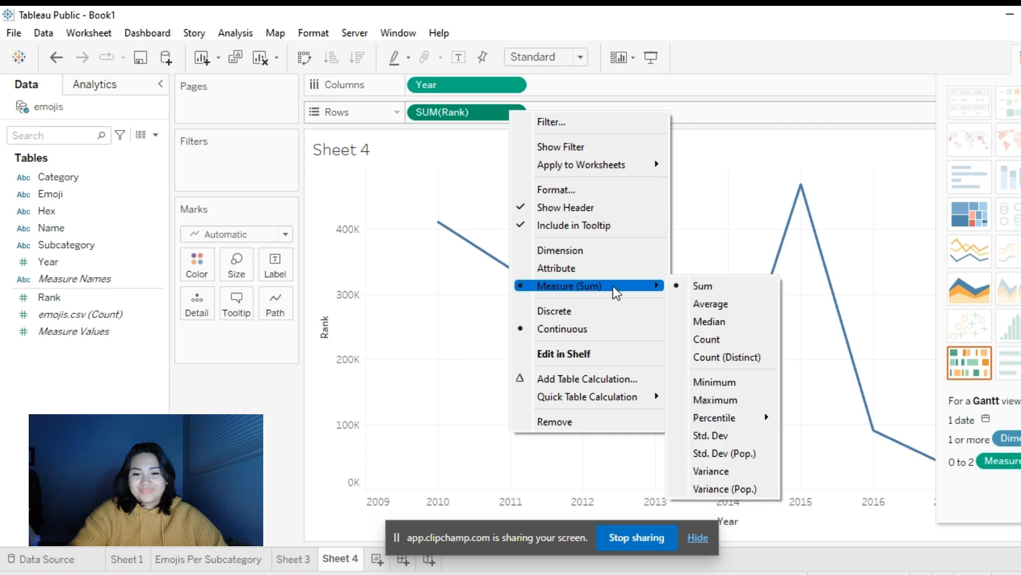
click(716, 339)
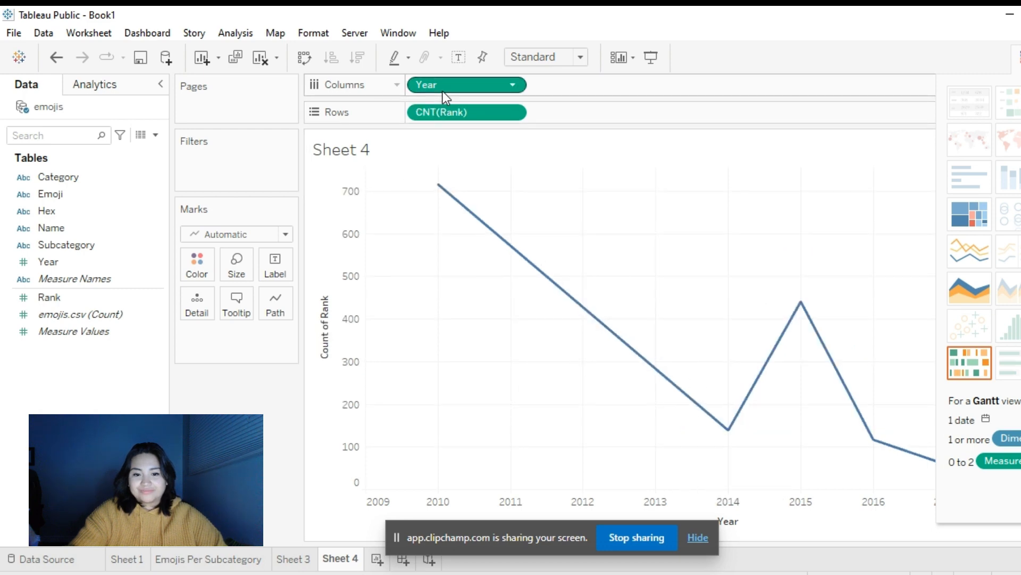
- Turn the line chart of Rank by Year into a treemap and inspect the 2010 block
drag(443, 91, 466, 117)
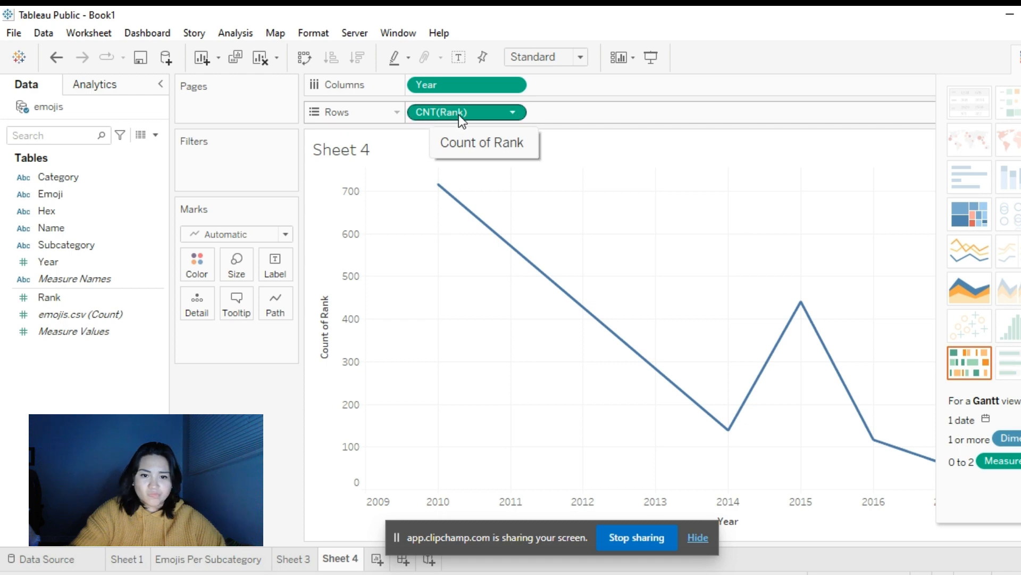
drag(459, 114, 467, 114)
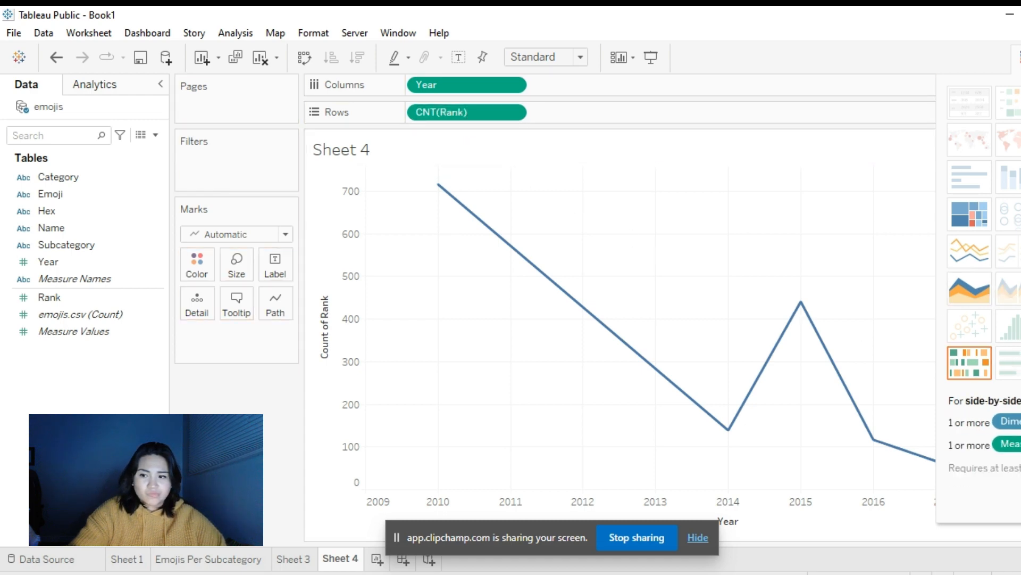
click(967, 223)
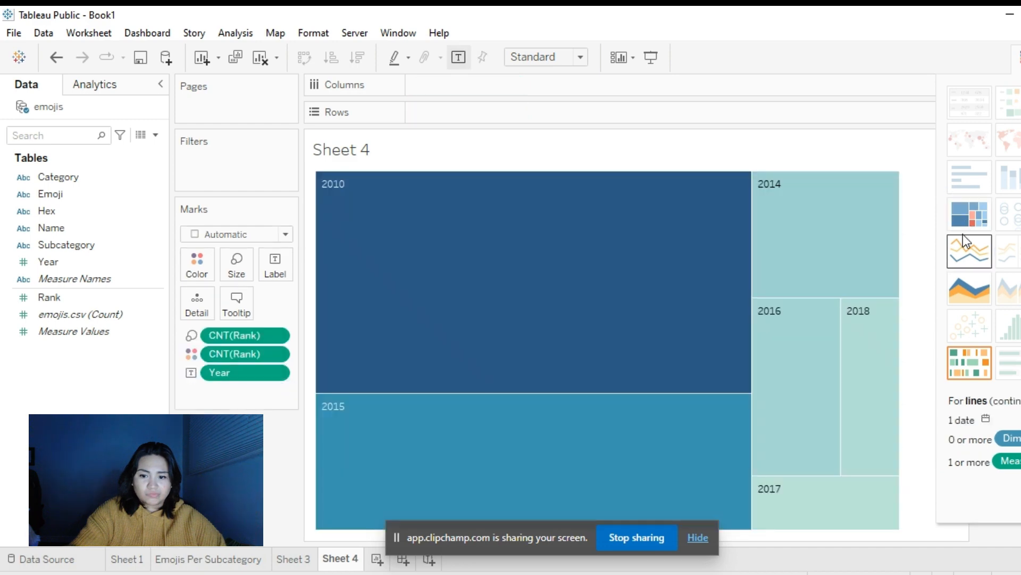
mouse_move(388, 255)
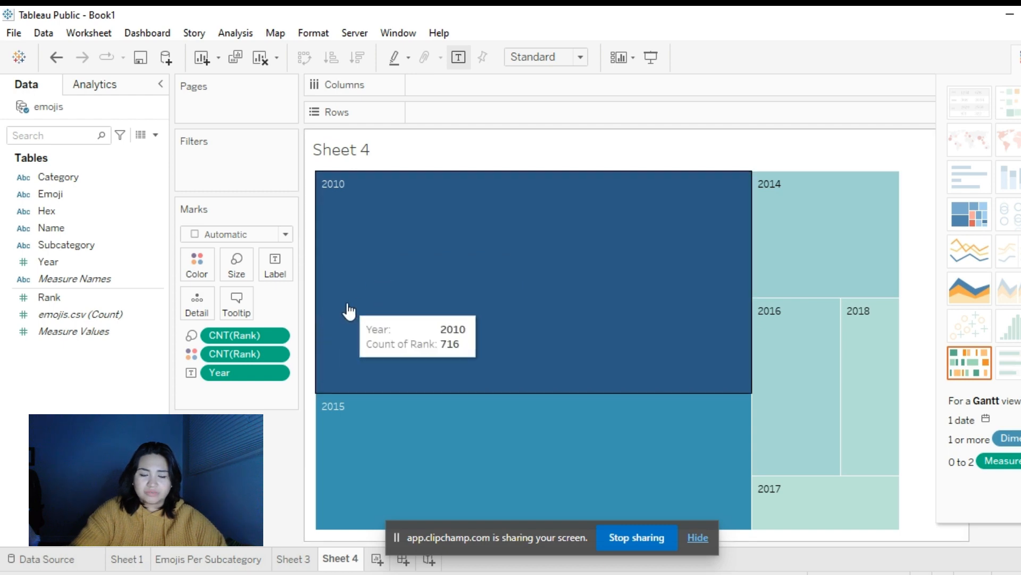
- Set the Rank aggregation to Sum for both the color and the size of the treemap blocks
click(276, 354)
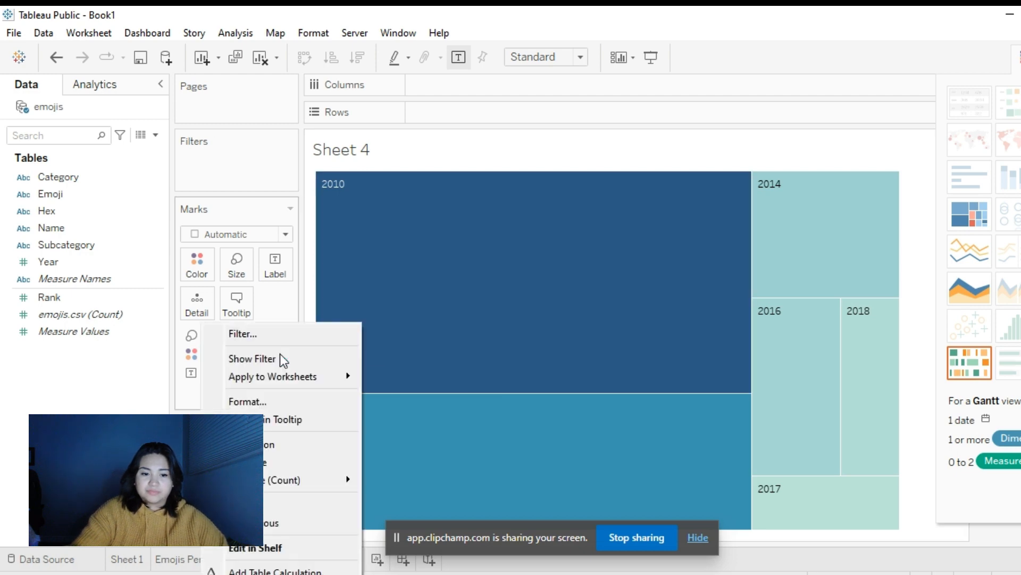
mouse_move(314, 481)
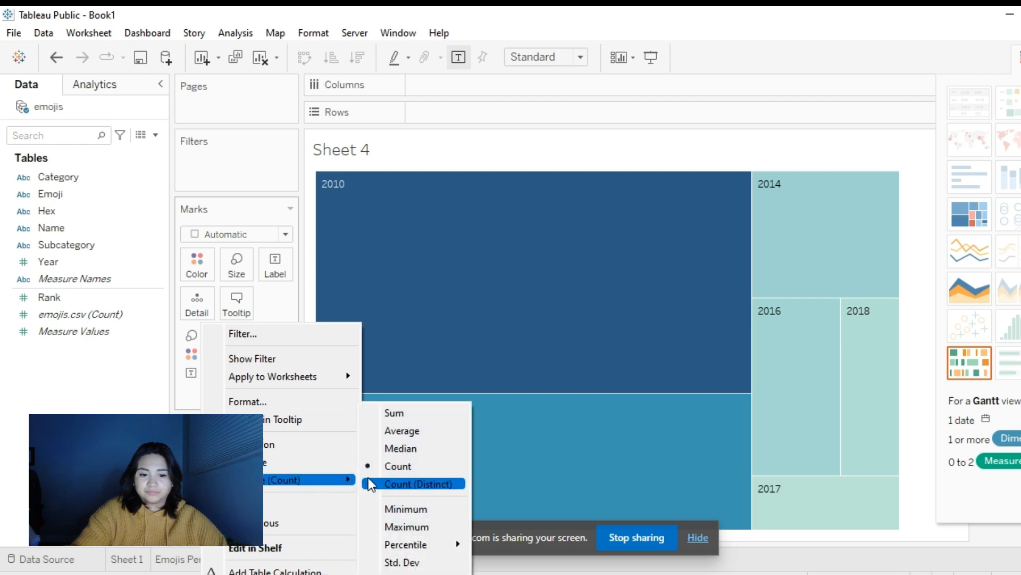
click(403, 413)
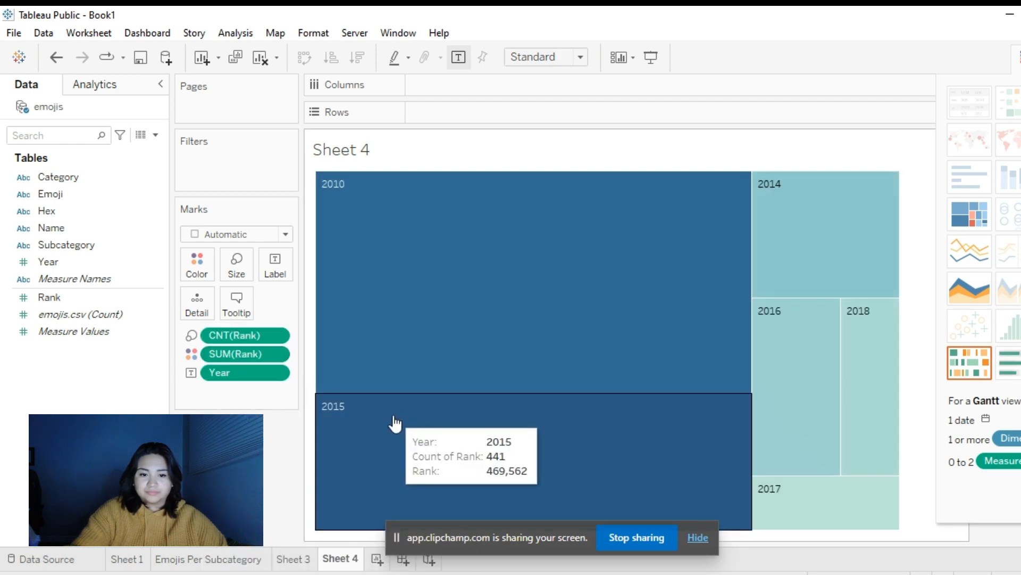
click(276, 335)
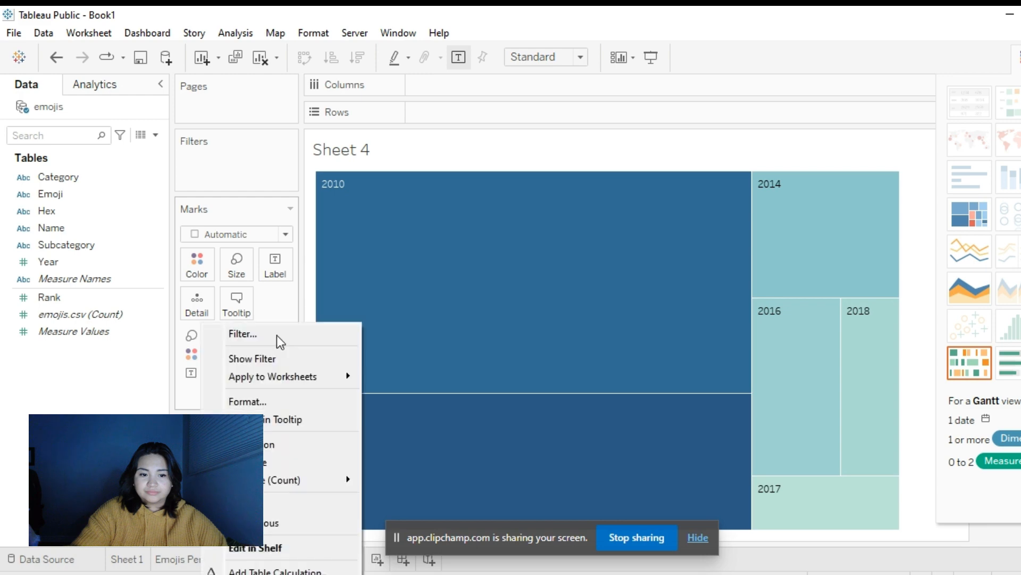
mouse_move(334, 482)
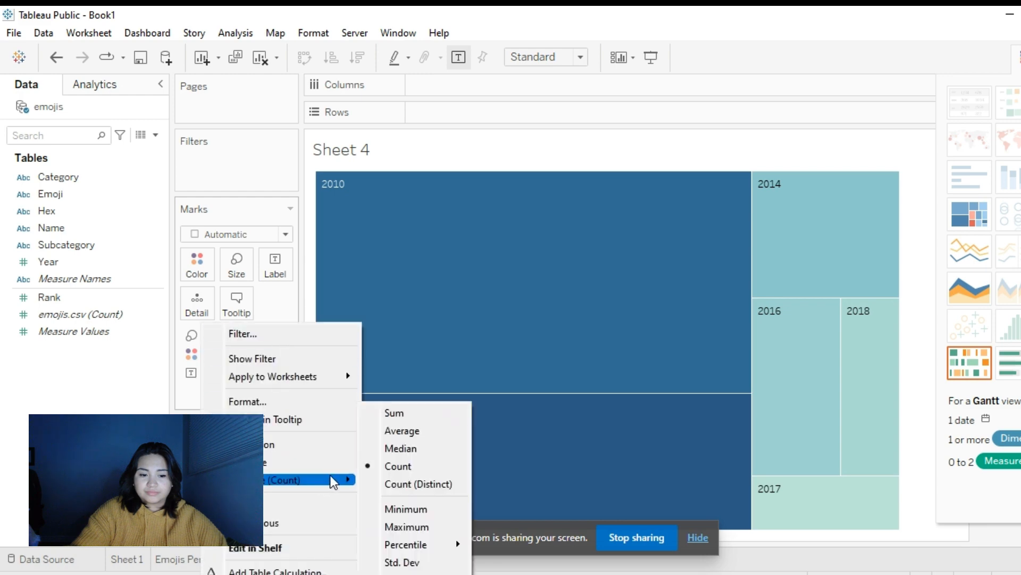
click(404, 414)
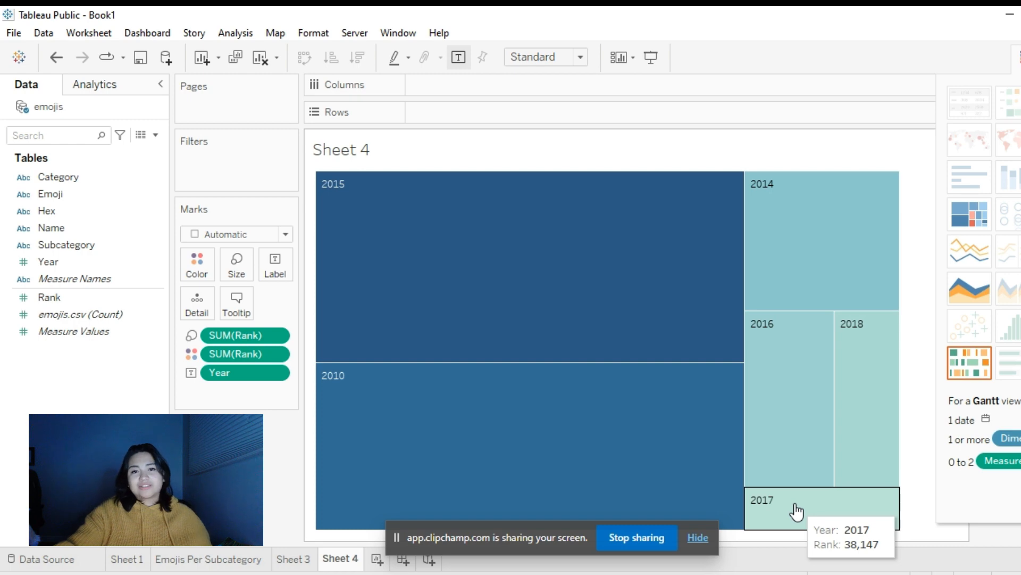
- Hide the screen-sharing notice and label each year block of the treemap with its summed Rank
click(698, 538)
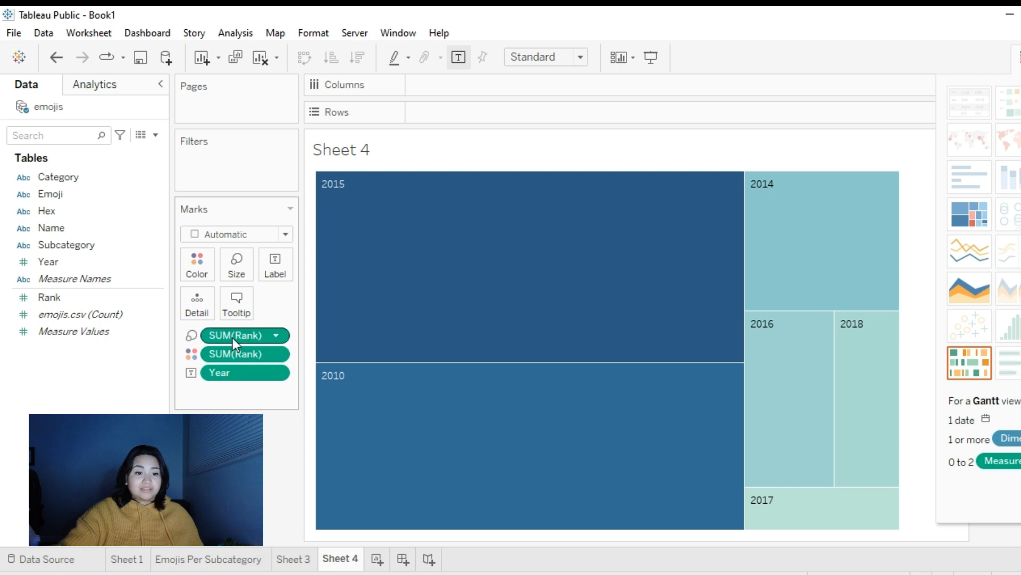
drag(232, 338, 278, 273)
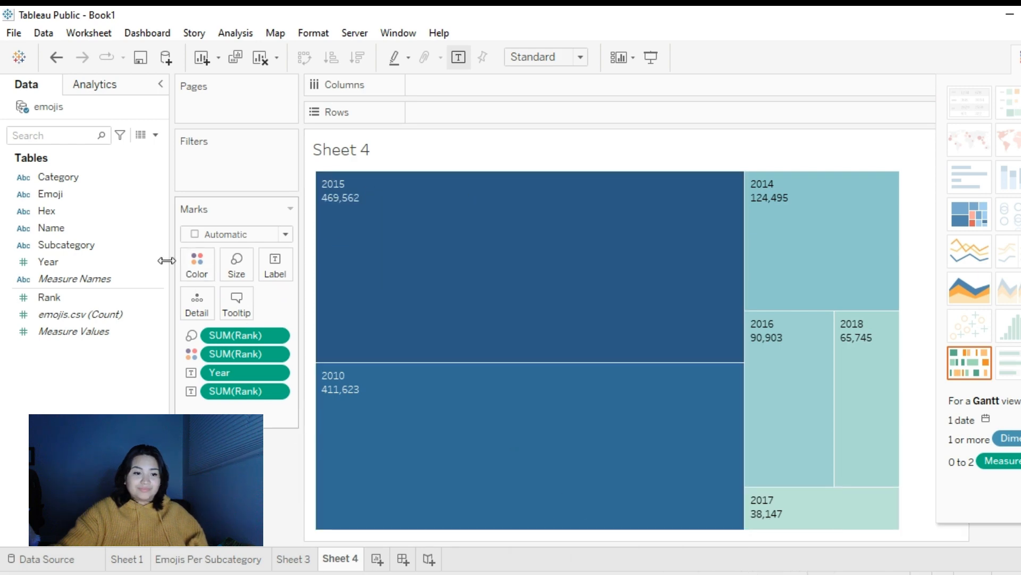
- Apply the Red-Gold palette to the Rank colors of the treemap
click(196, 263)
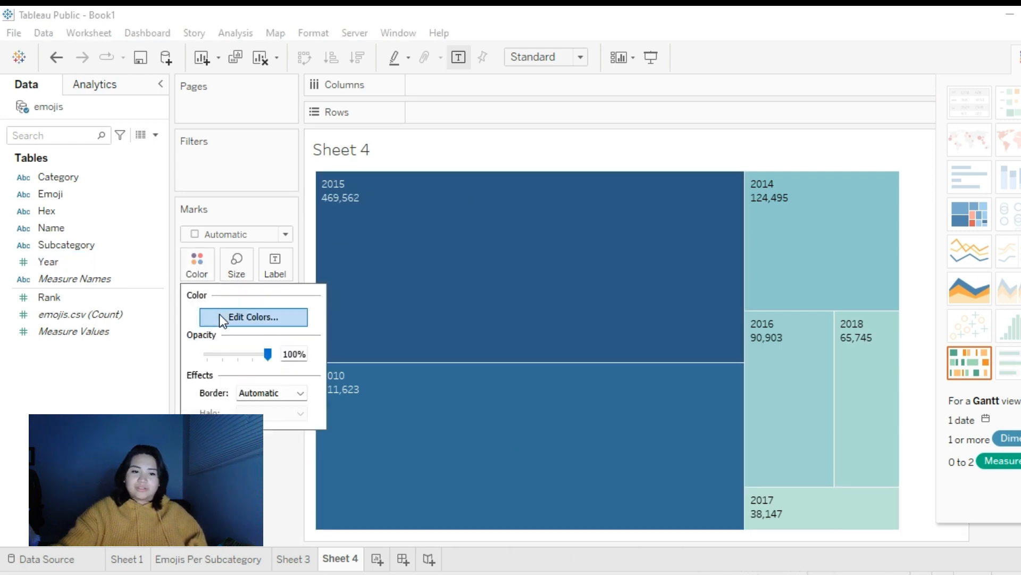
click(219, 317)
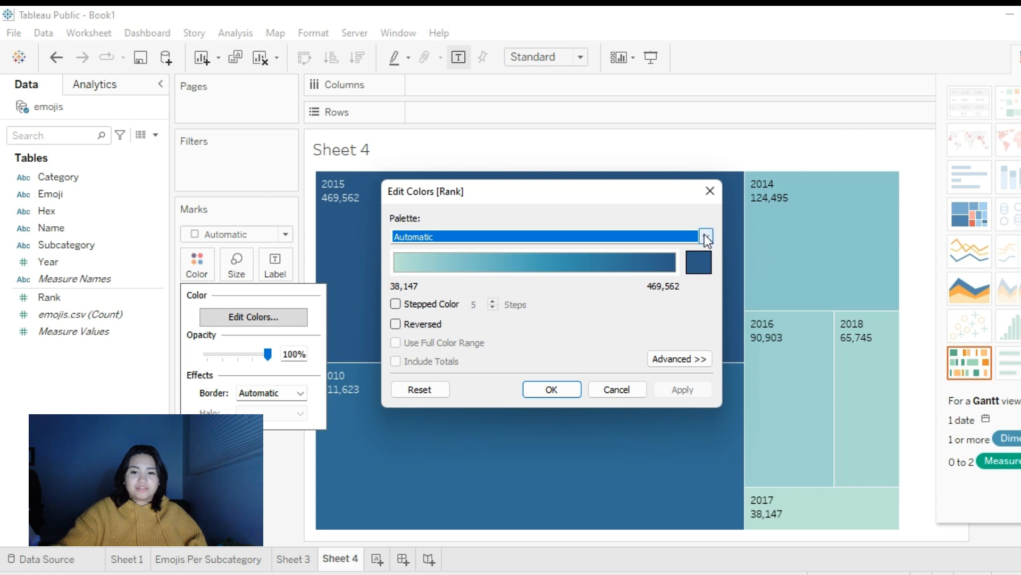
click(703, 236)
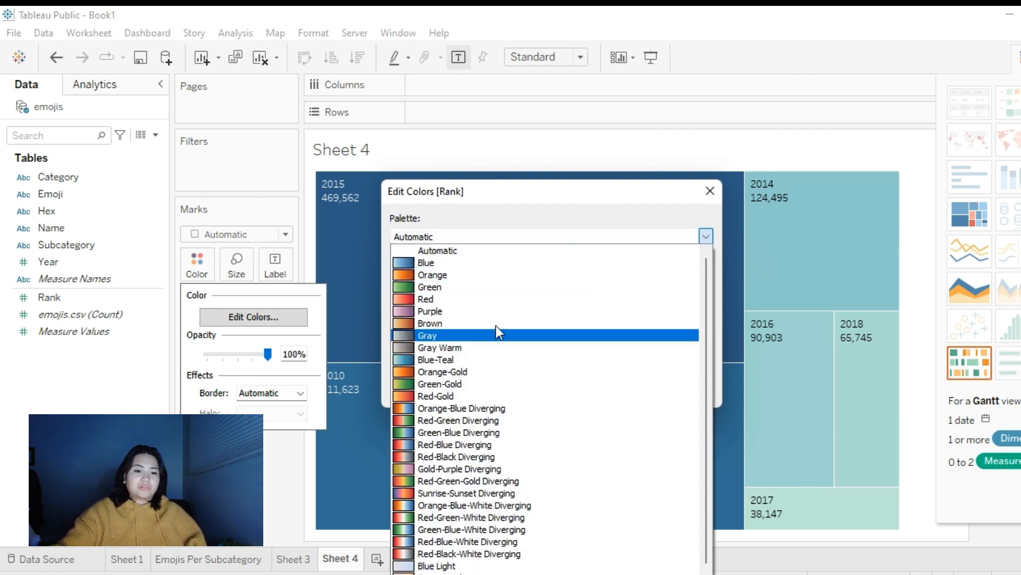
click(446, 395)
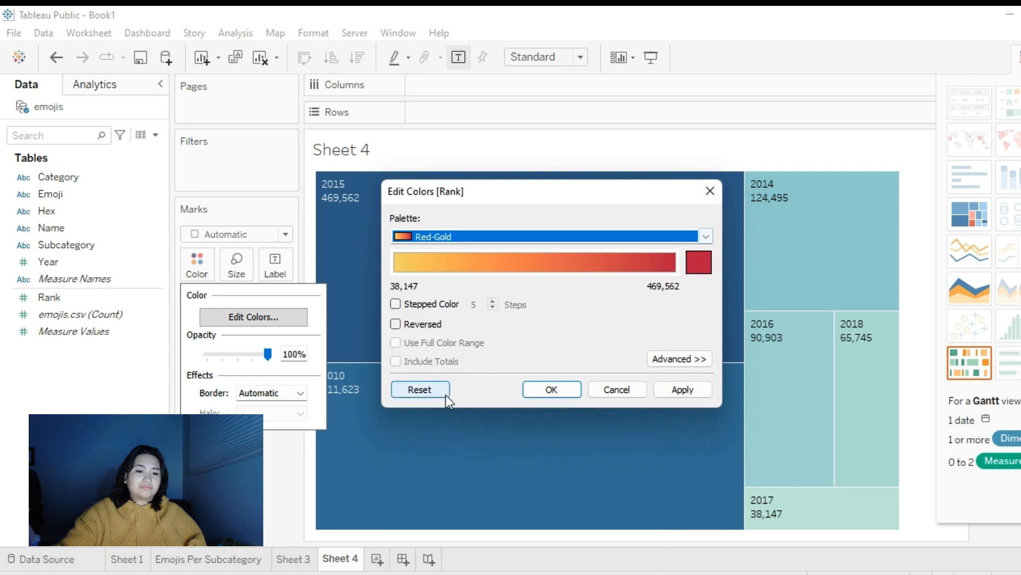
click(551, 392)
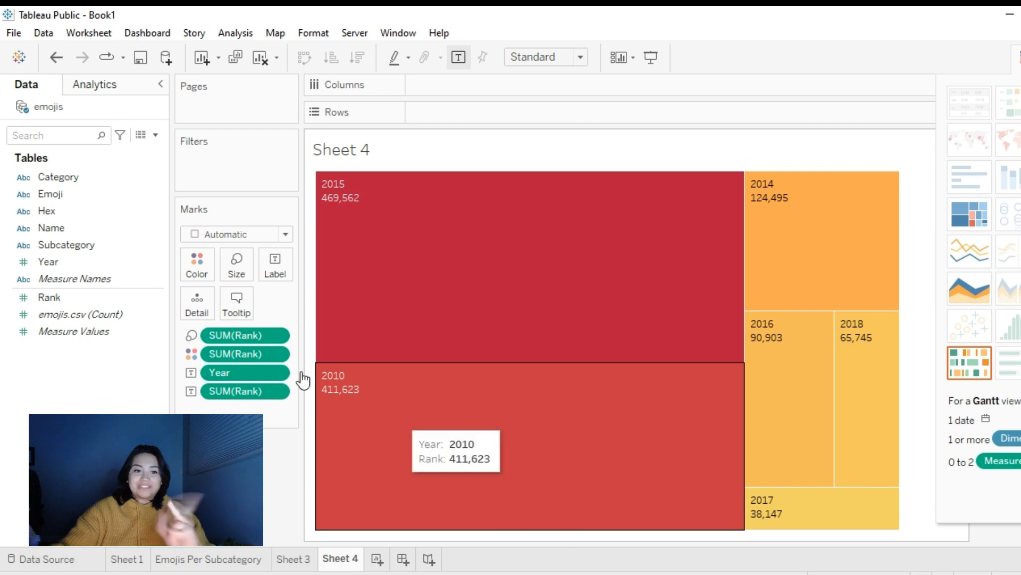
- Reverse the Red-Gold color range of the treemap, leaving the advanced start and end options off
click(198, 266)
click(228, 314)
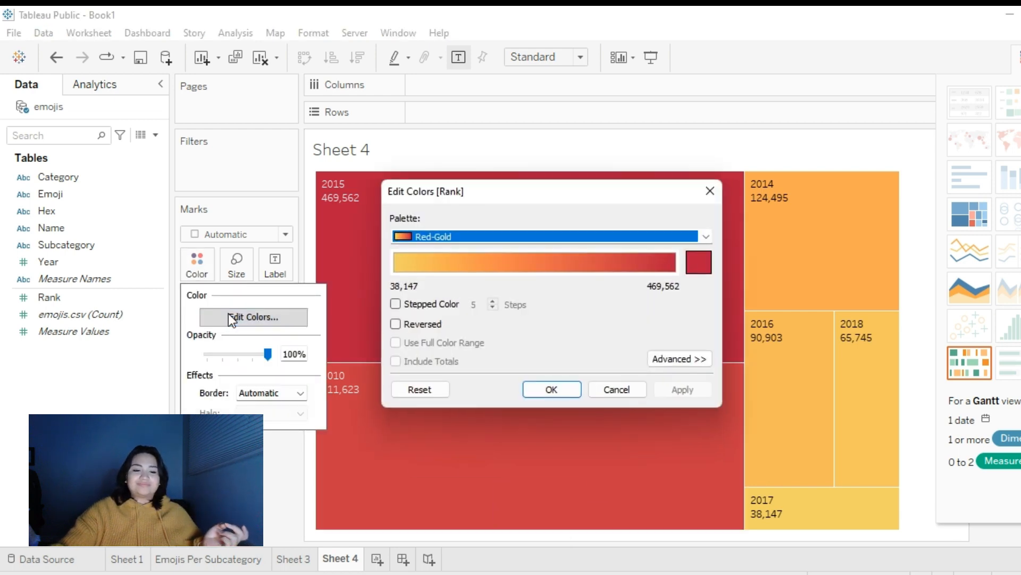
click(396, 324)
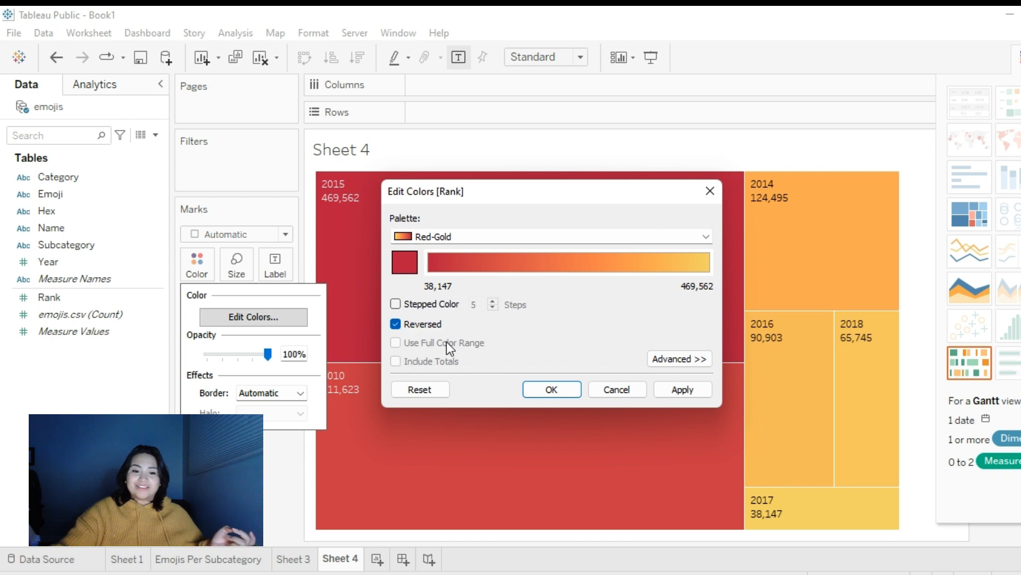
click(658, 358)
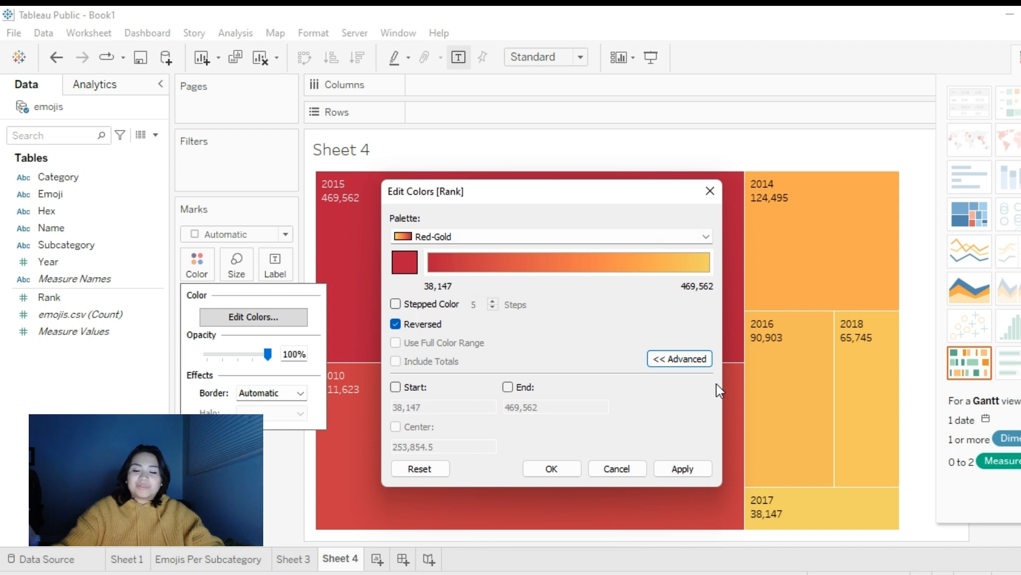
click(682, 469)
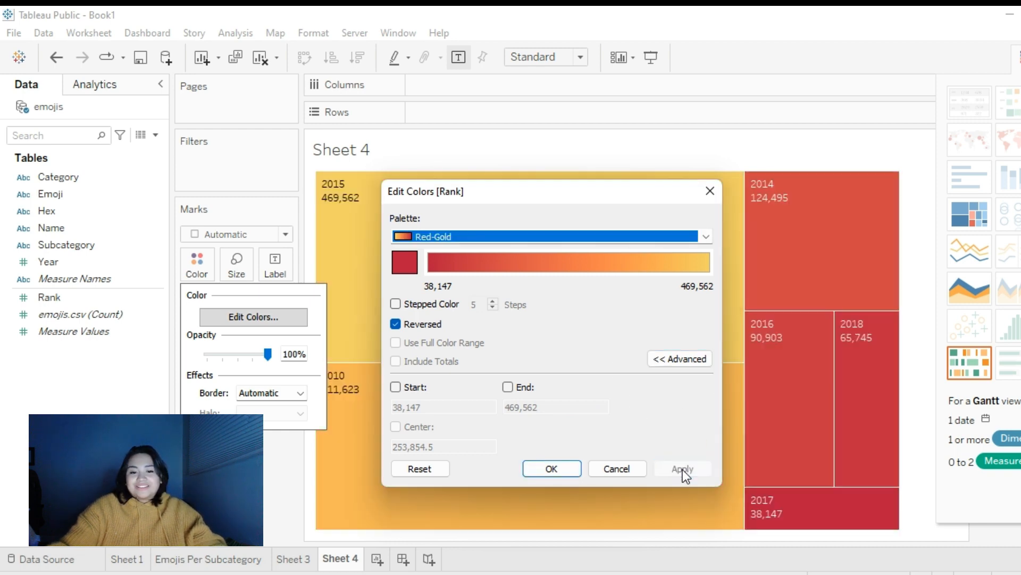
click(553, 473)
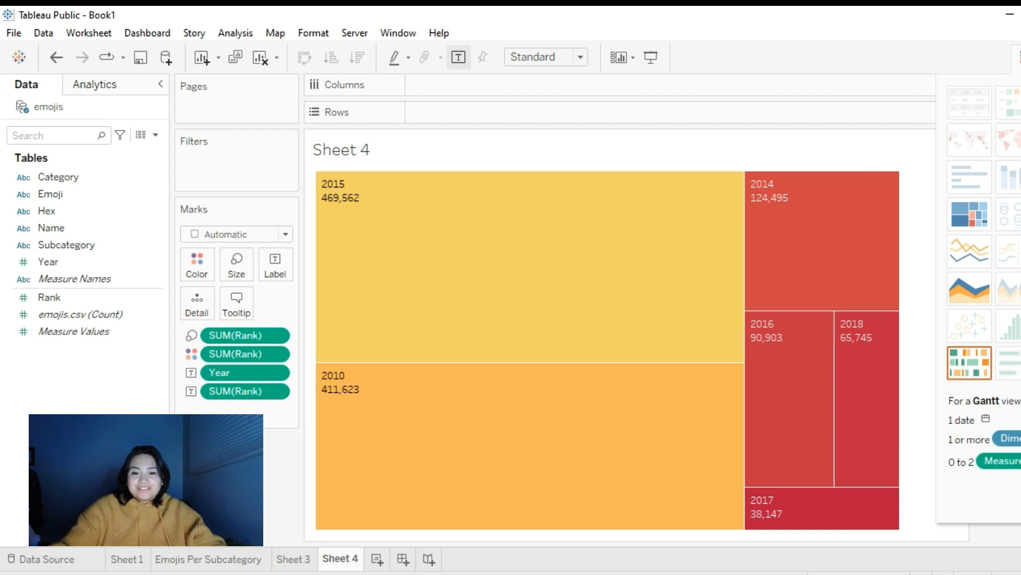
- Apply the Purple palette to the Rank colors of the "Emoji By Rank" highlight table on Sheet 3
click(294, 559)
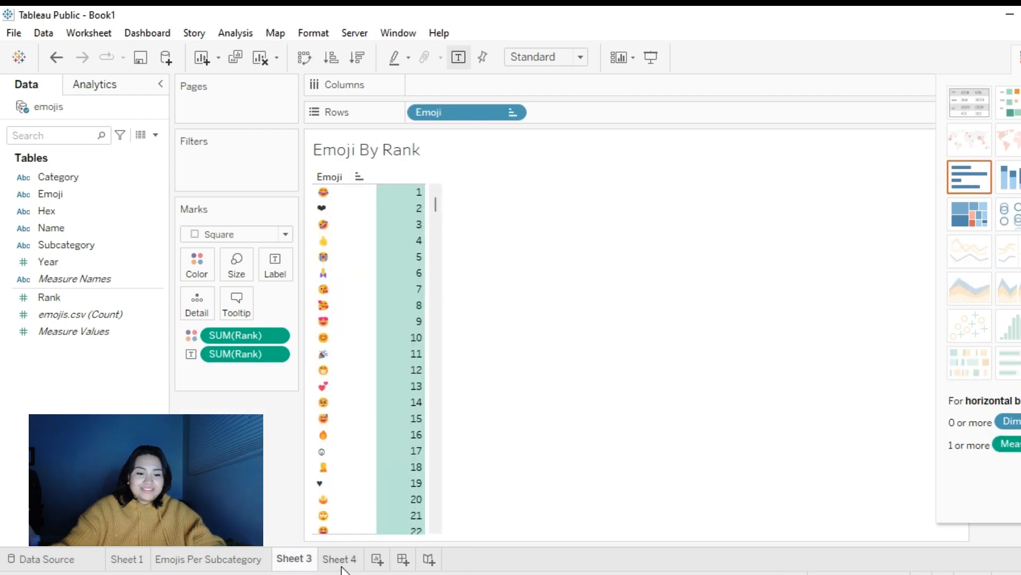
click(192, 276)
click(244, 317)
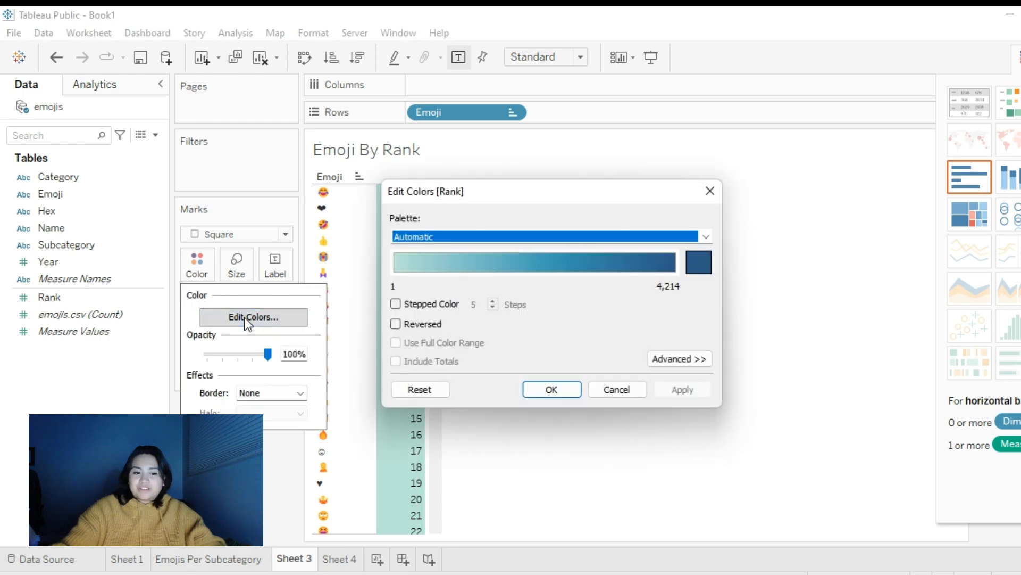
click(705, 234)
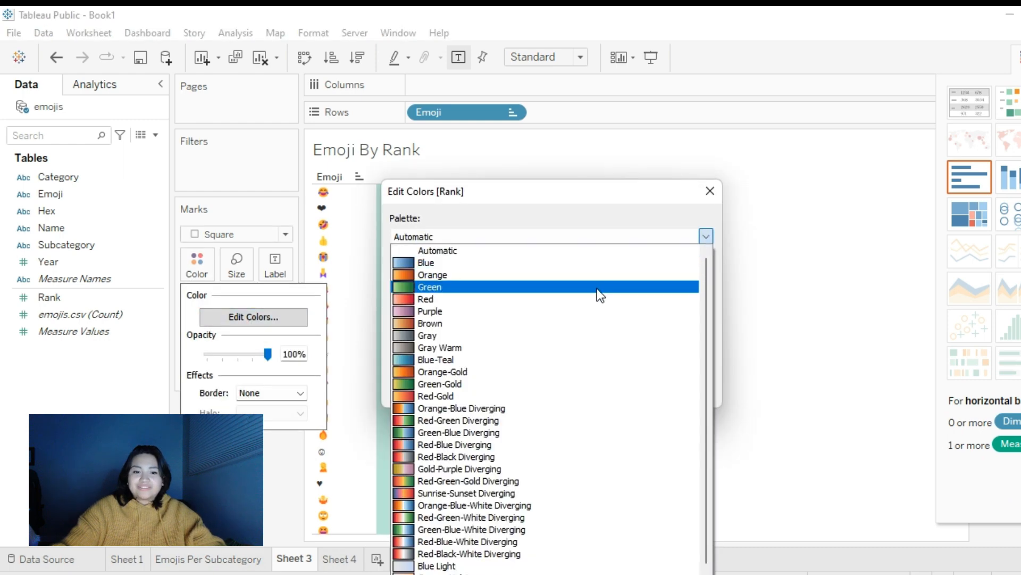
click(522, 315)
click(562, 388)
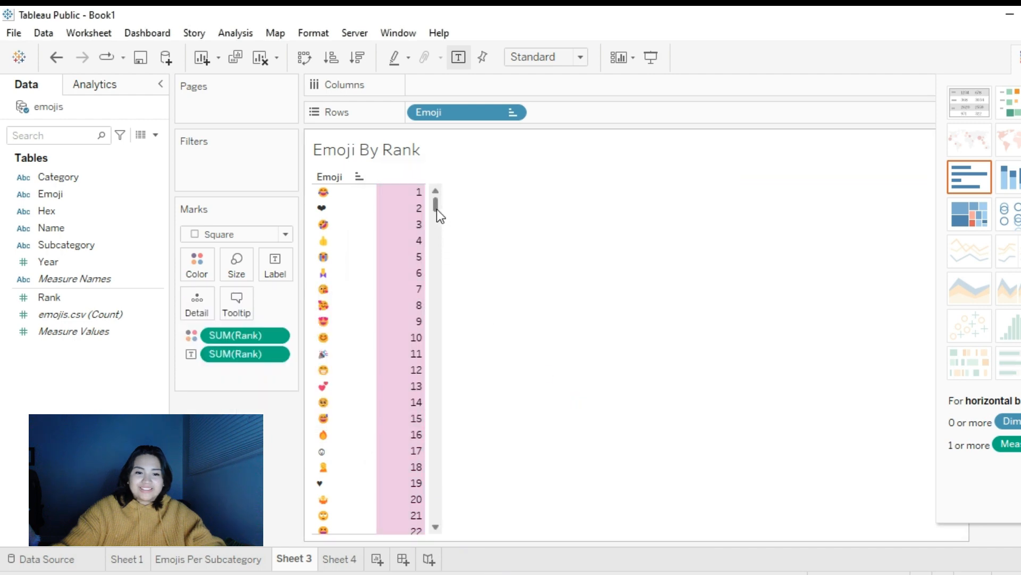
drag(435, 201, 469, 180)
- Assign the Red-Gold palette to the Subcategory colors of the "Emojis Per Subcategory" bar chart
click(222, 559)
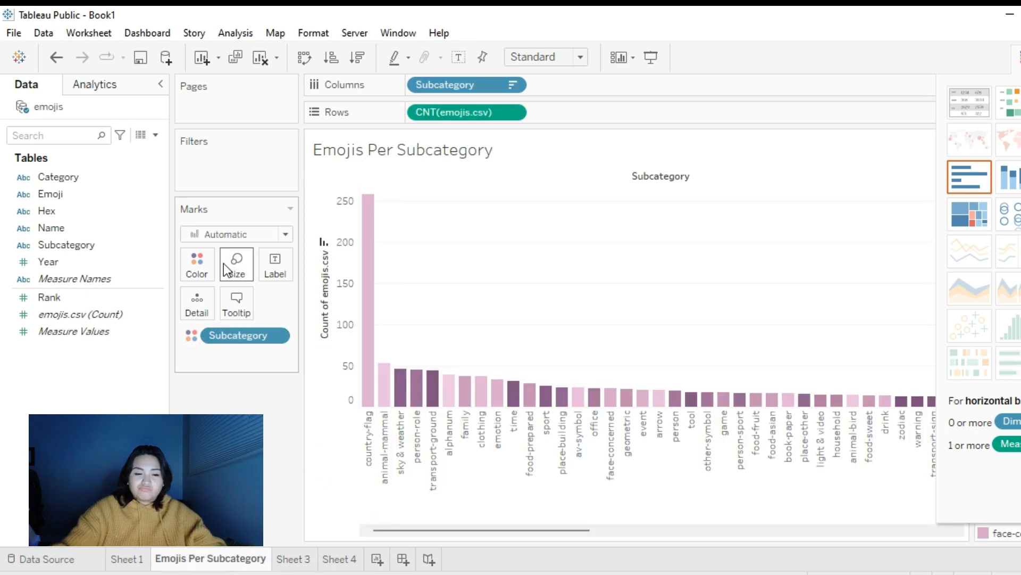
click(197, 266)
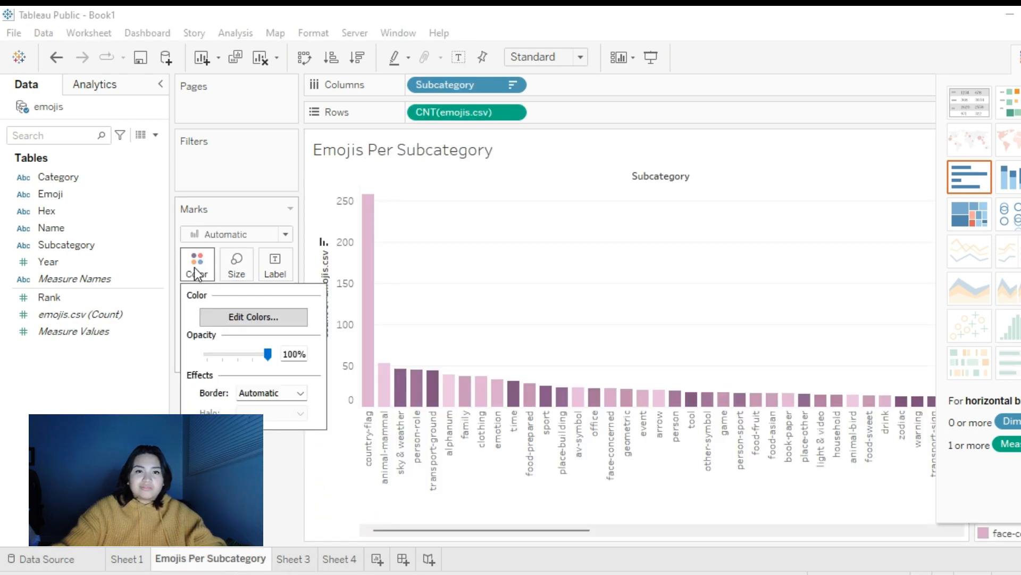
click(237, 312)
click(691, 165)
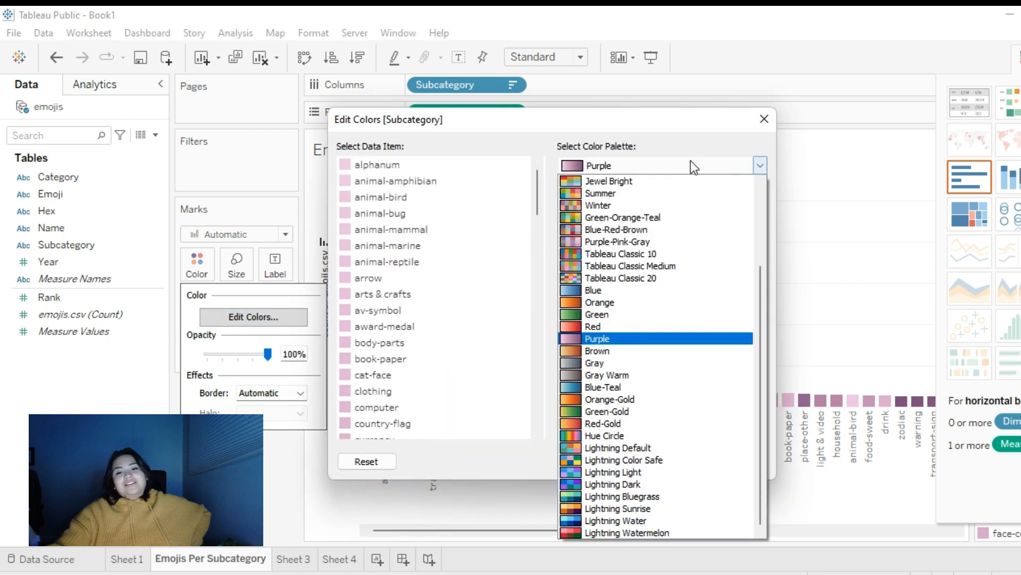
click(619, 422)
click(606, 425)
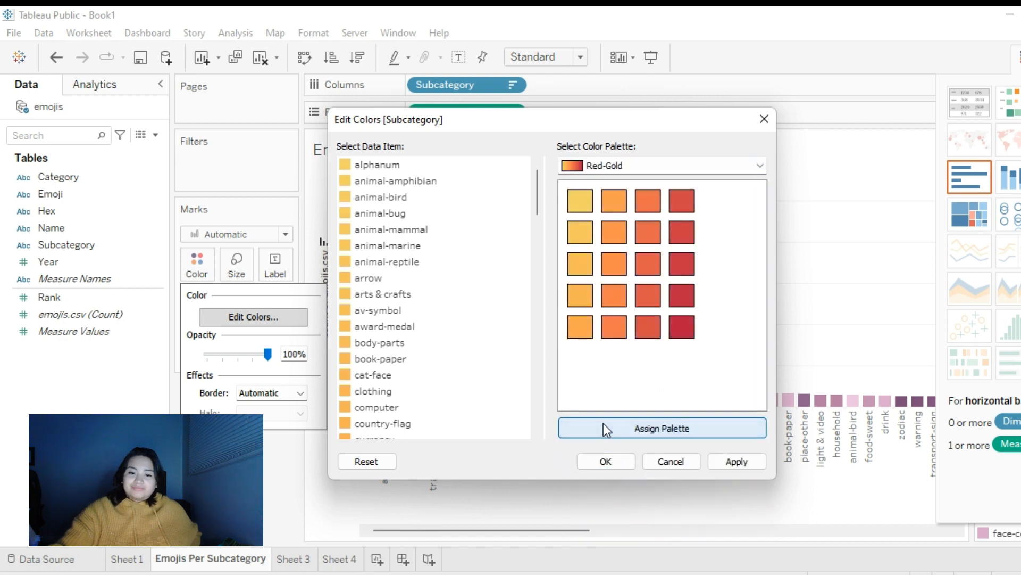
click(607, 460)
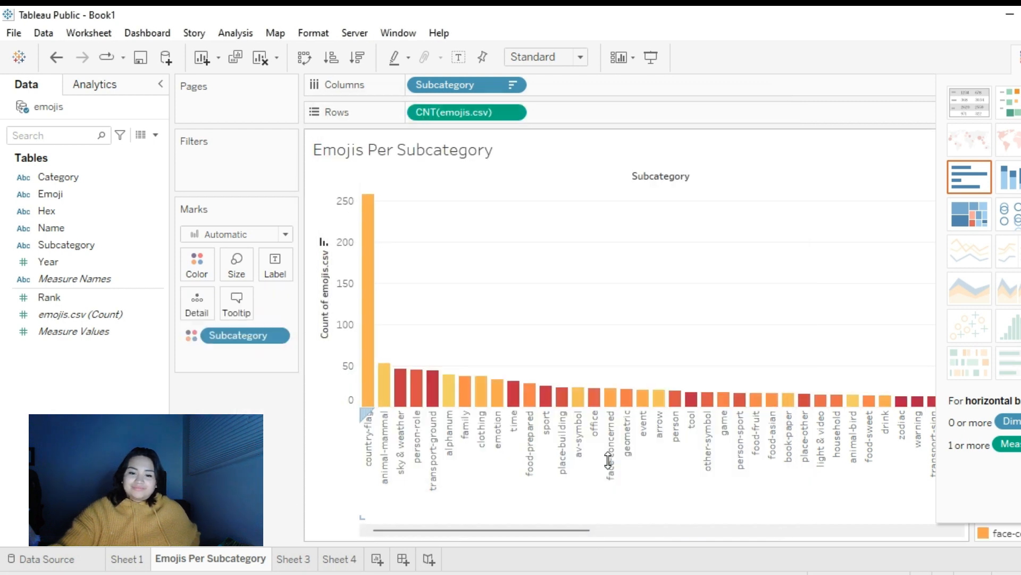
- Apply the Green-Gold palette to the Rank colors of the "Emoji By Rank" highlight table on Sheet 3
click(292, 561)
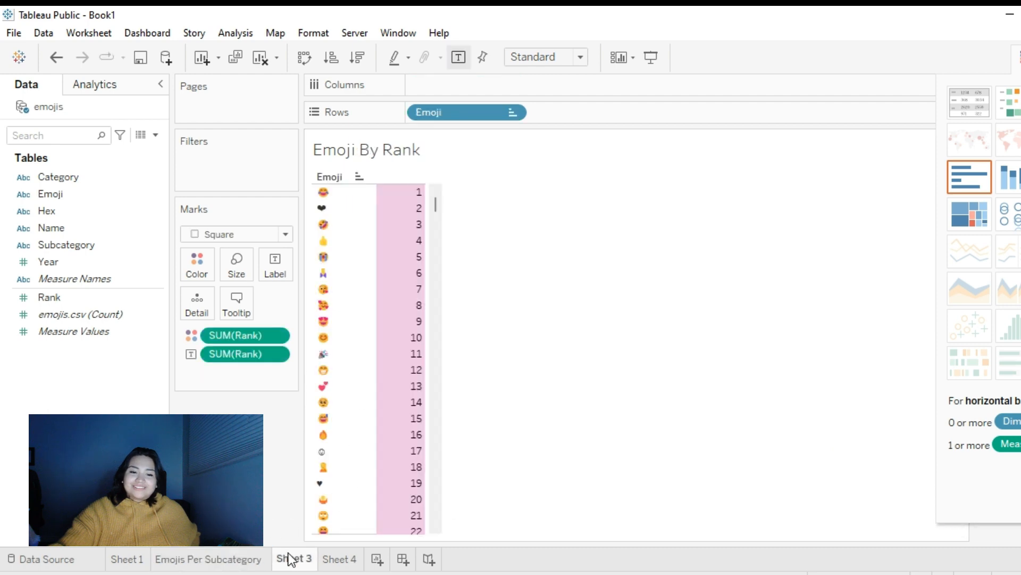
click(195, 254)
click(253, 317)
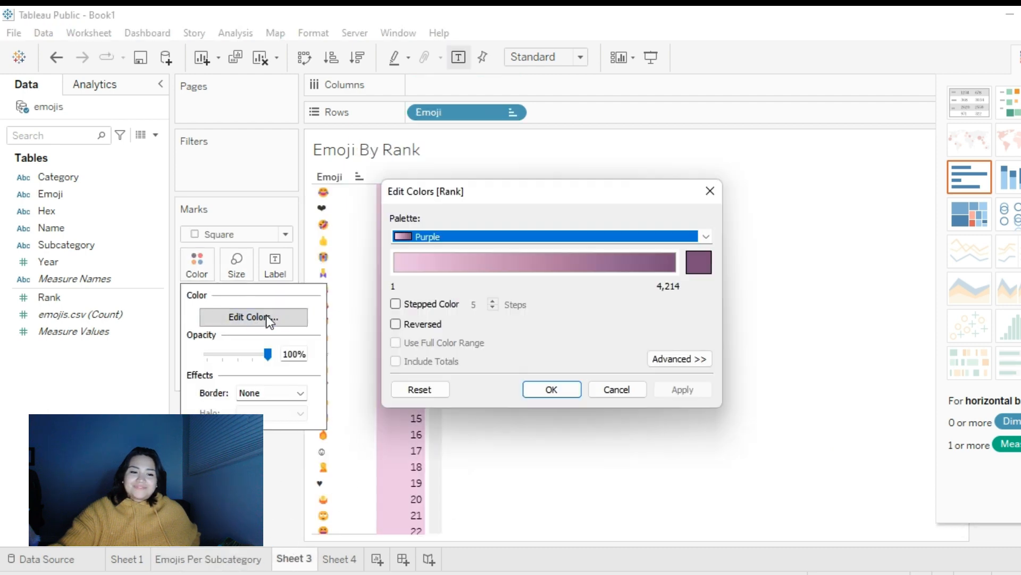
click(706, 236)
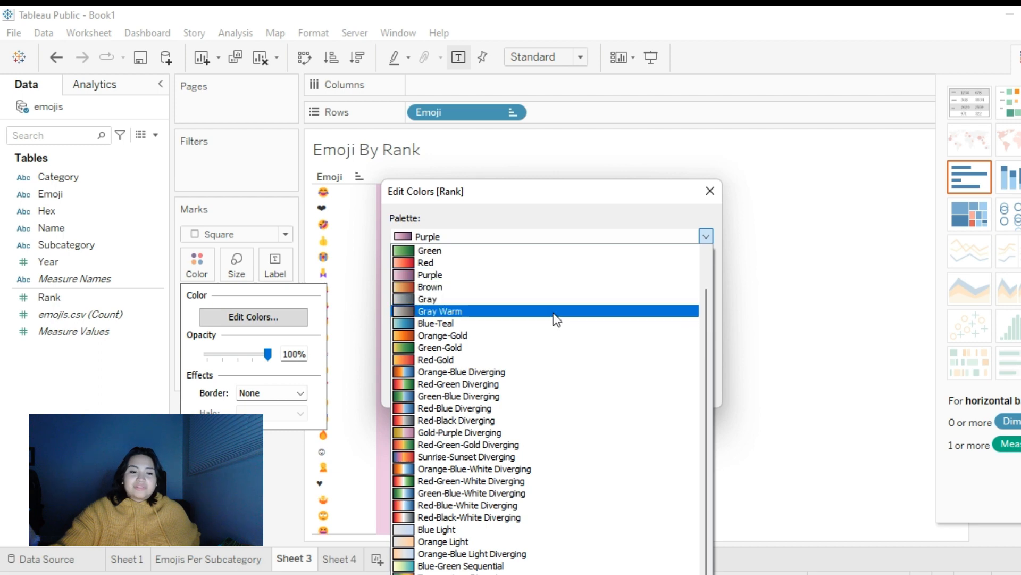
click(444, 346)
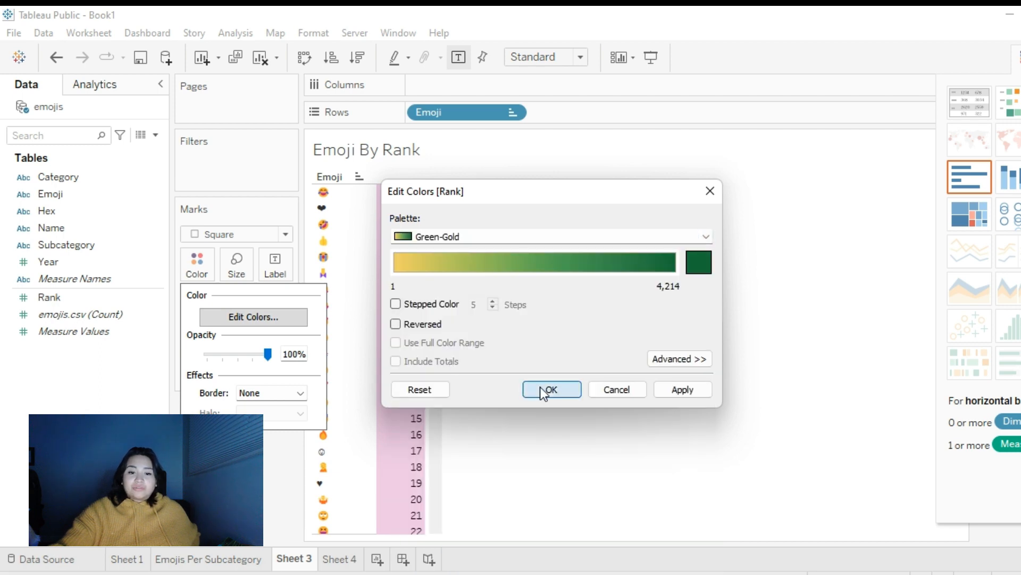
click(540, 388)
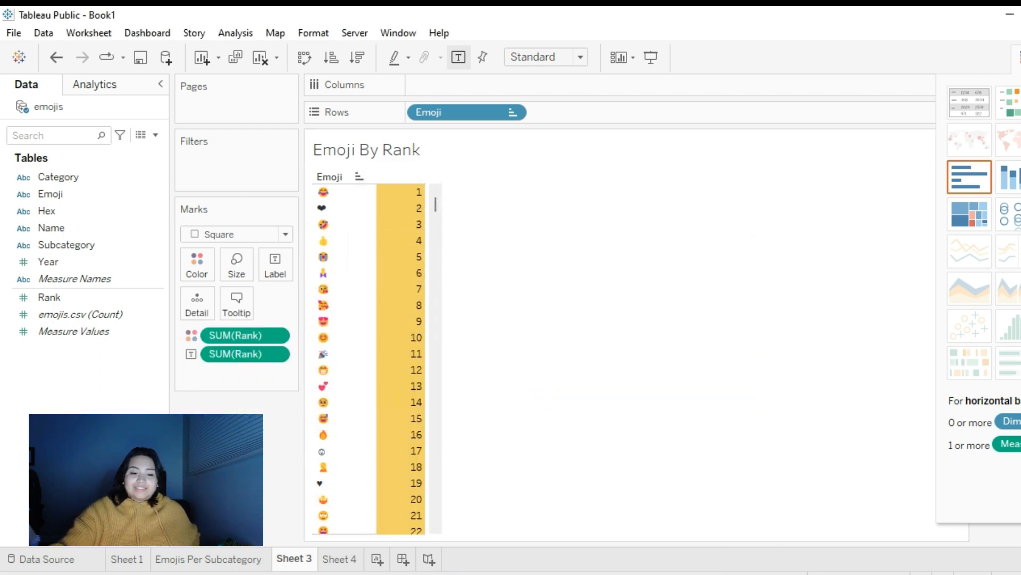
- Open the title of the Sheet 4 treemap for editing and enter "Sum Rank Per Year" before the sheet-name placeholder
click(328, 566)
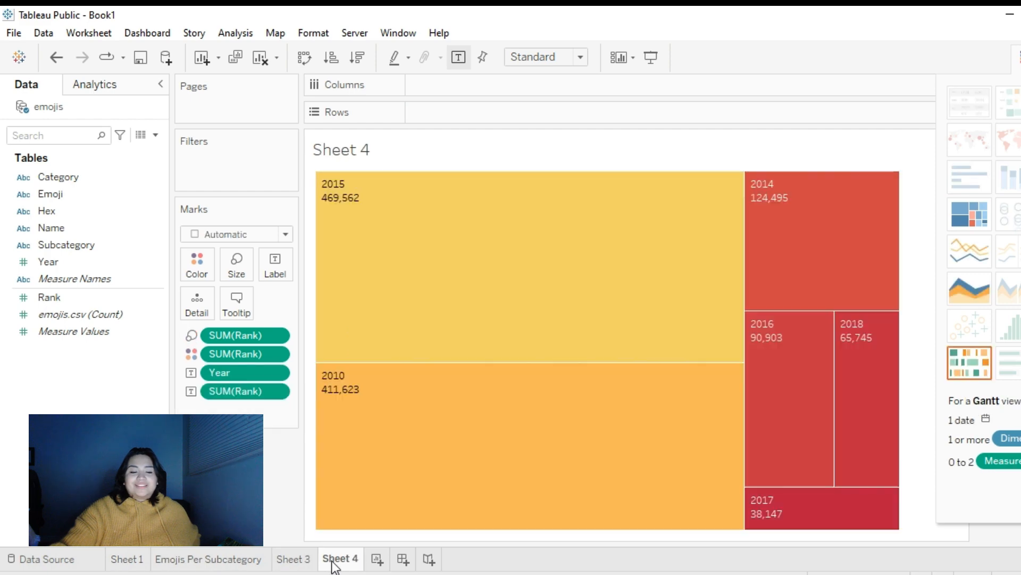
double_click(358, 153)
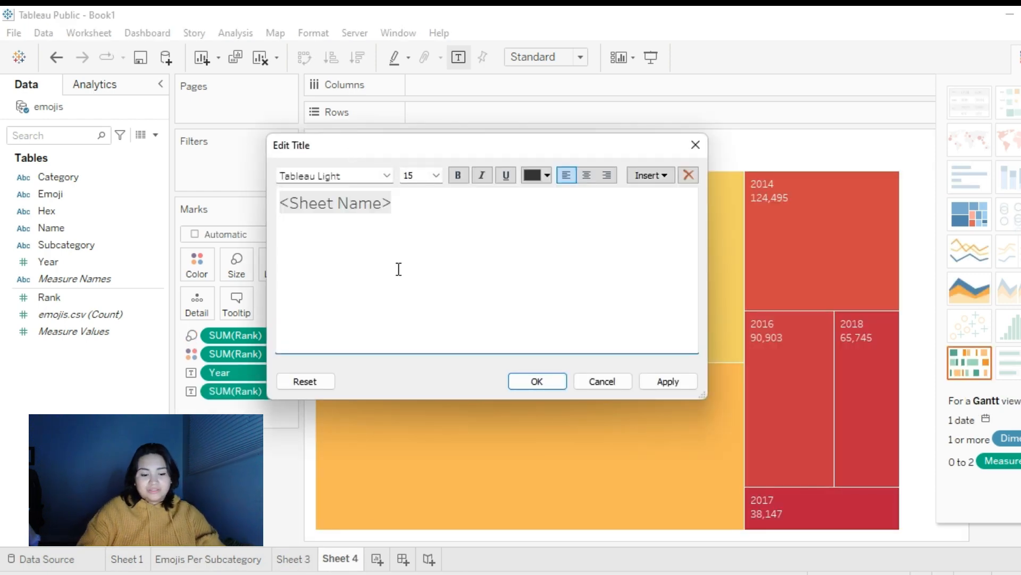
text(Sum R)
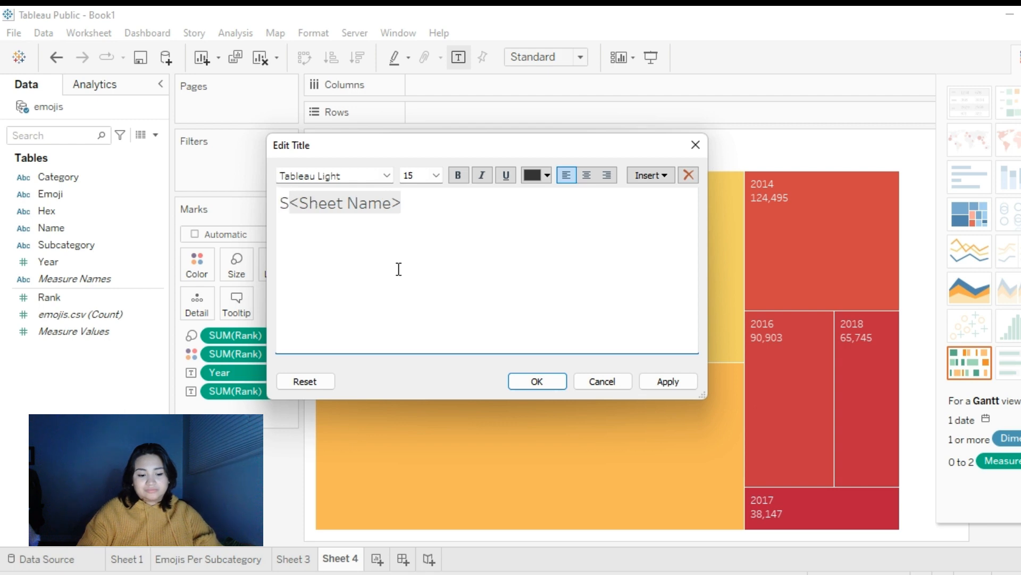
text(ank P)
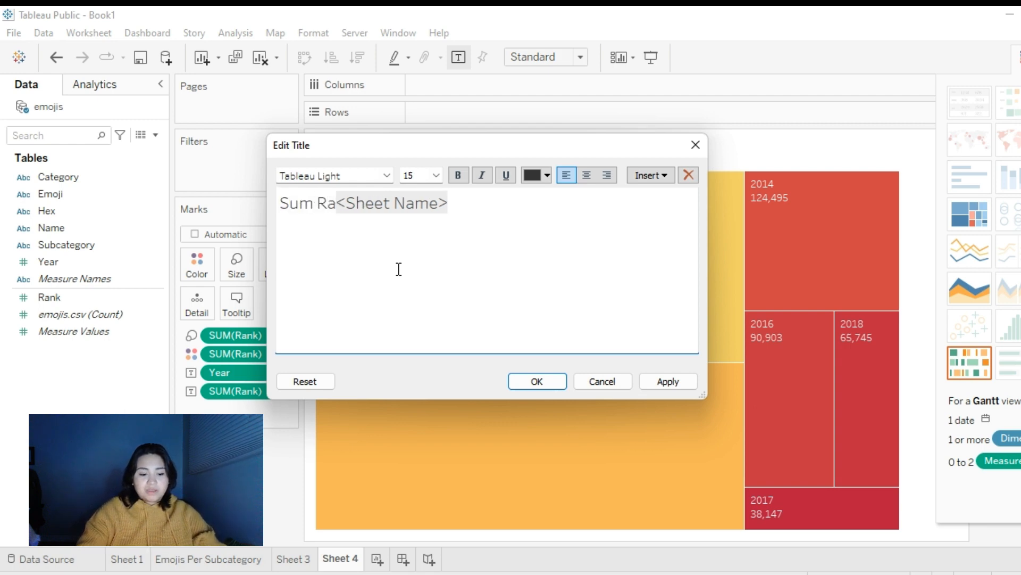
text(er Yea)
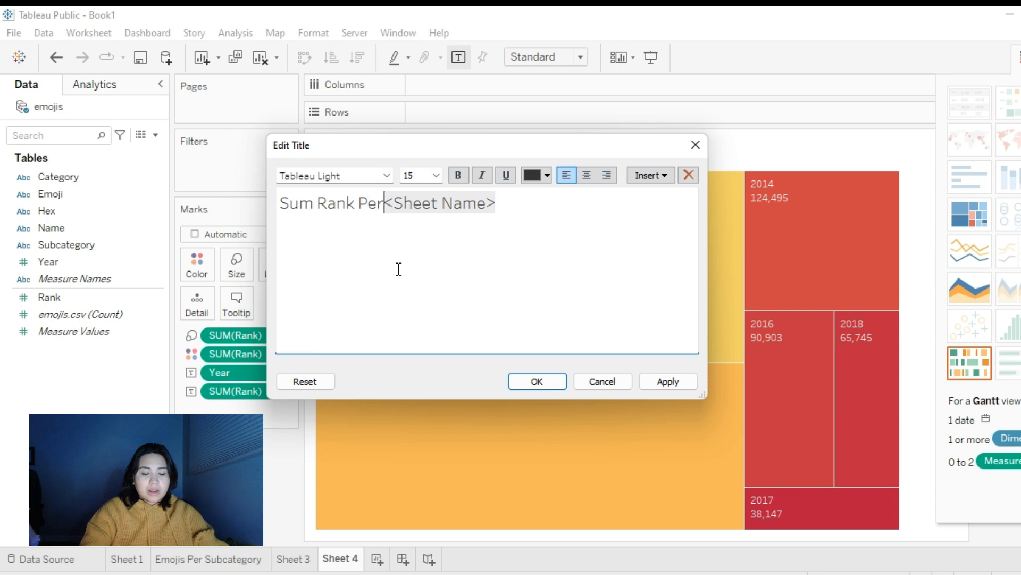
text(r)
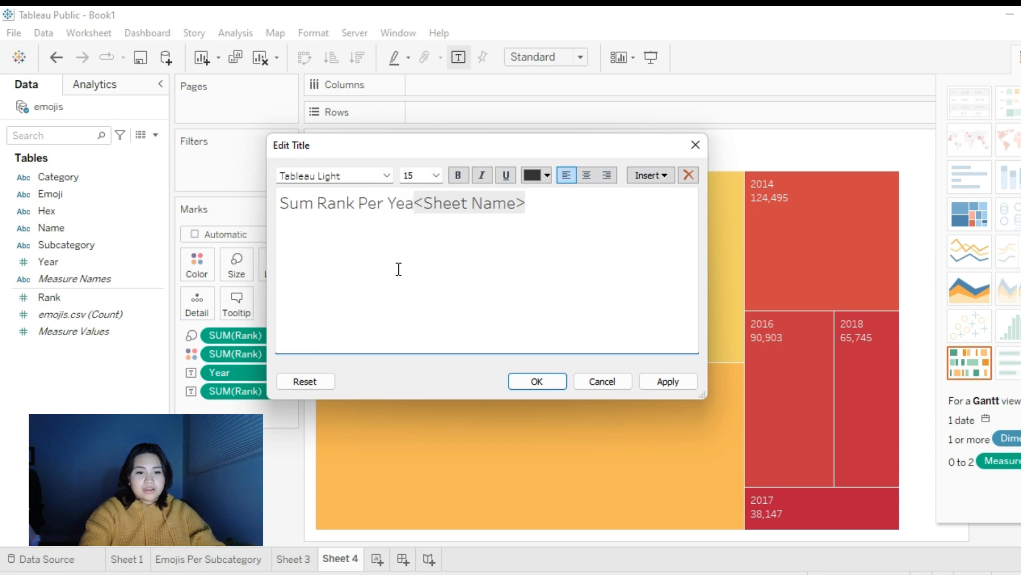
- Remove the <Sheet Name> placeholder from the treemap's title and accept the edited title
triple_click(470, 201)
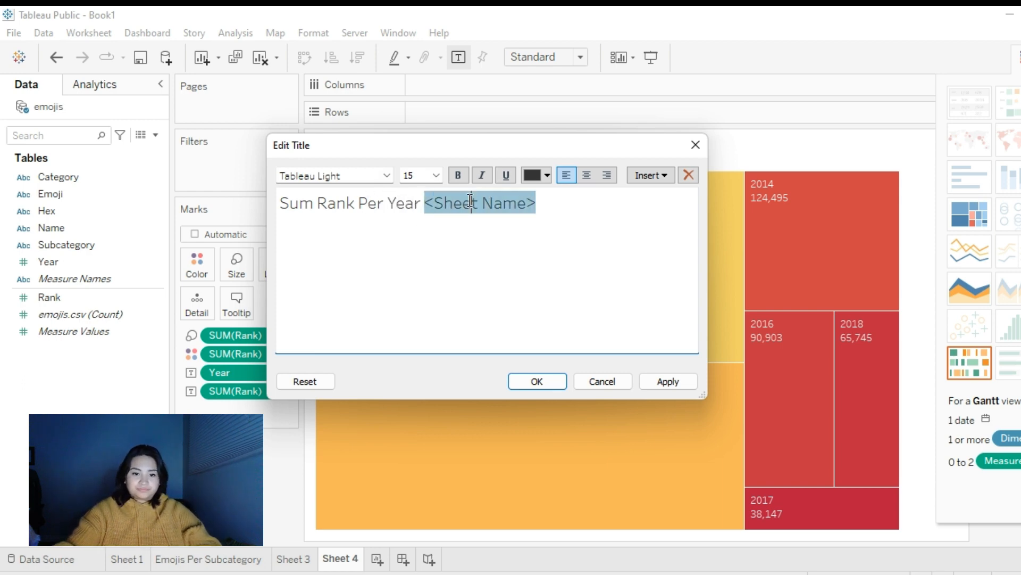
click(544, 202)
click(539, 202)
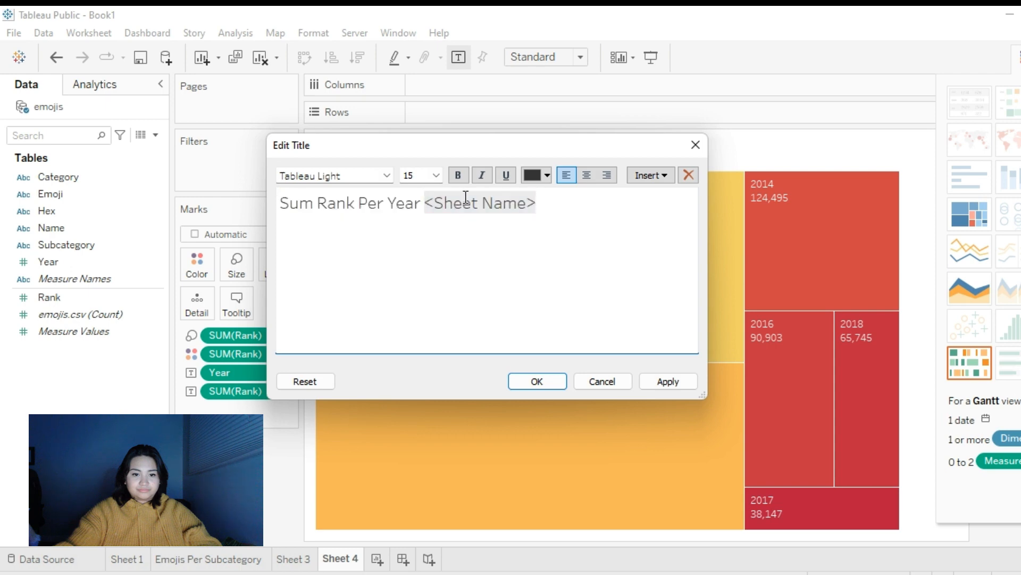
double_click(464, 200)
triple_click(468, 201)
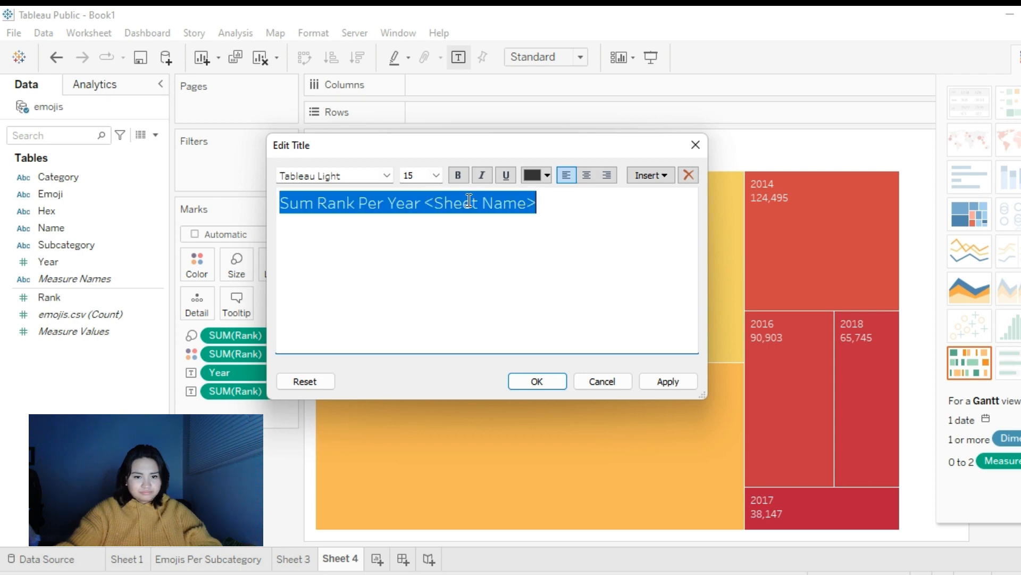
click(556, 211)
key(BackSpace)
key(BackSpace)
key(BackSpace)
key(BackSpace)
key(BackSpace)
key(BackSpace)
key(BackSpace)
key(BackSpace)
key(BackSpace)
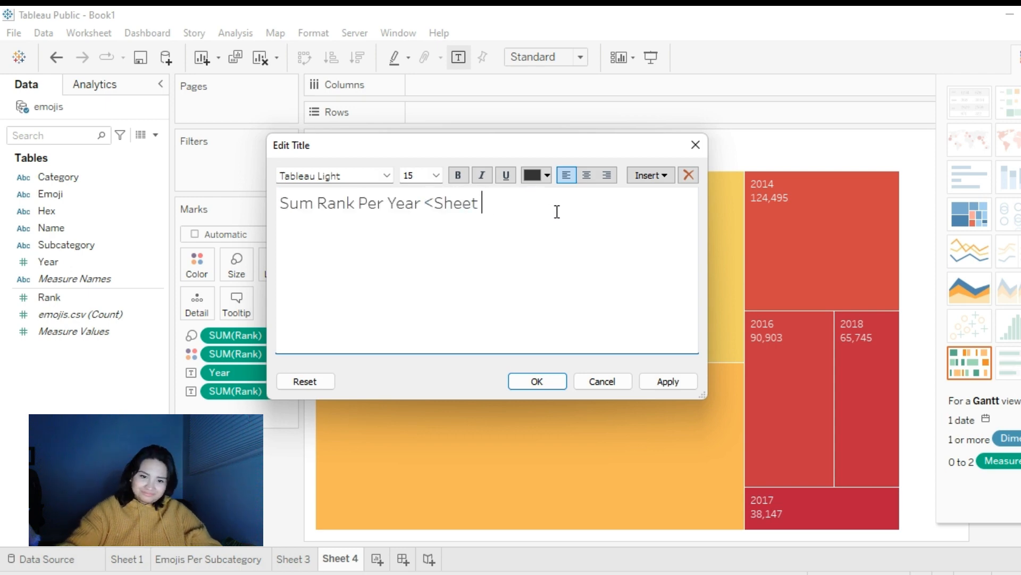
key(BackSpace)
key(BackSpace)
key(BackSpace)
key(BackSpace)
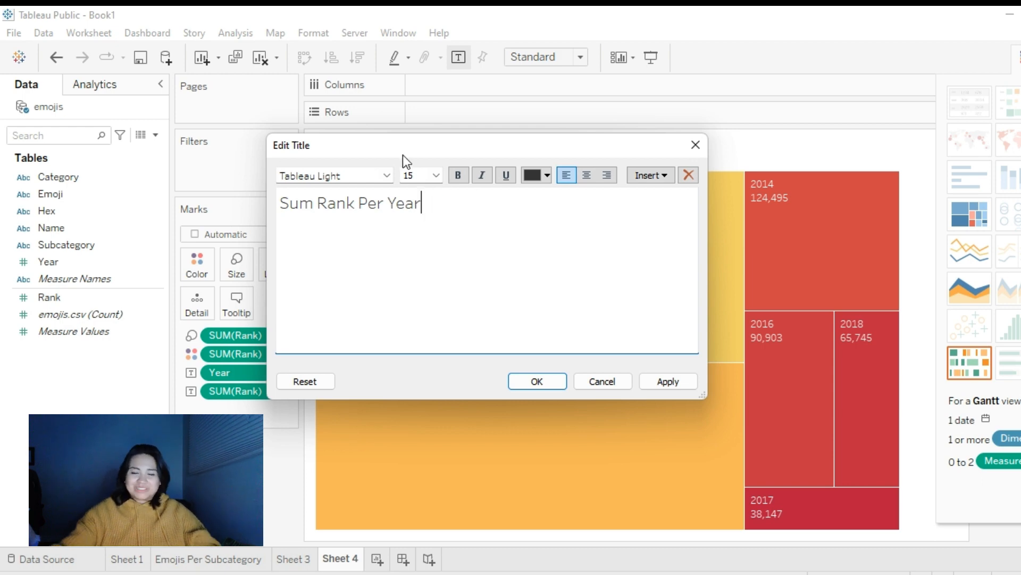
click(547, 381)
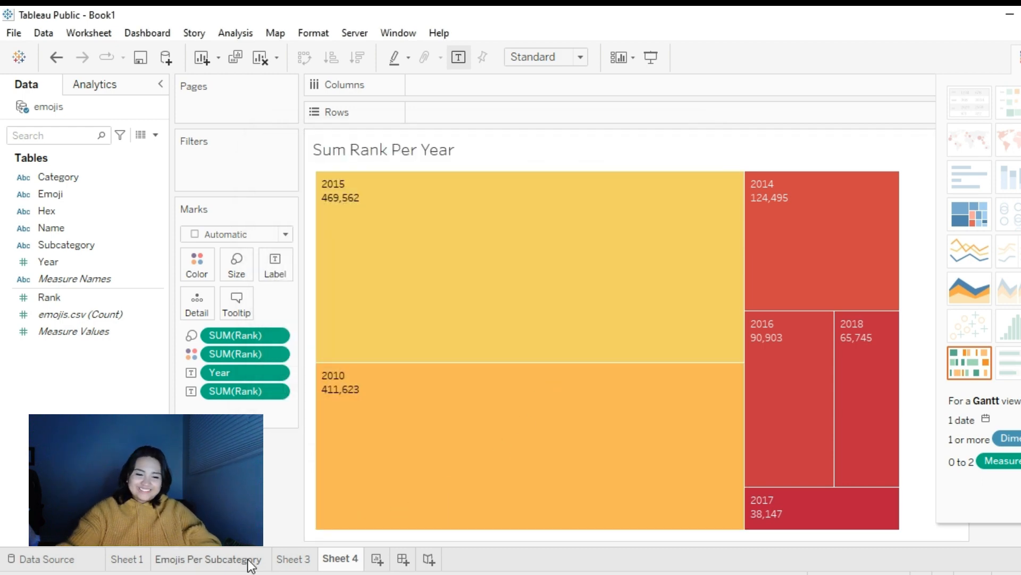
- Convert the "Emojis Per Category" bar chart on Sheet 1 to packed bubbles labeled by Category
click(143, 559)
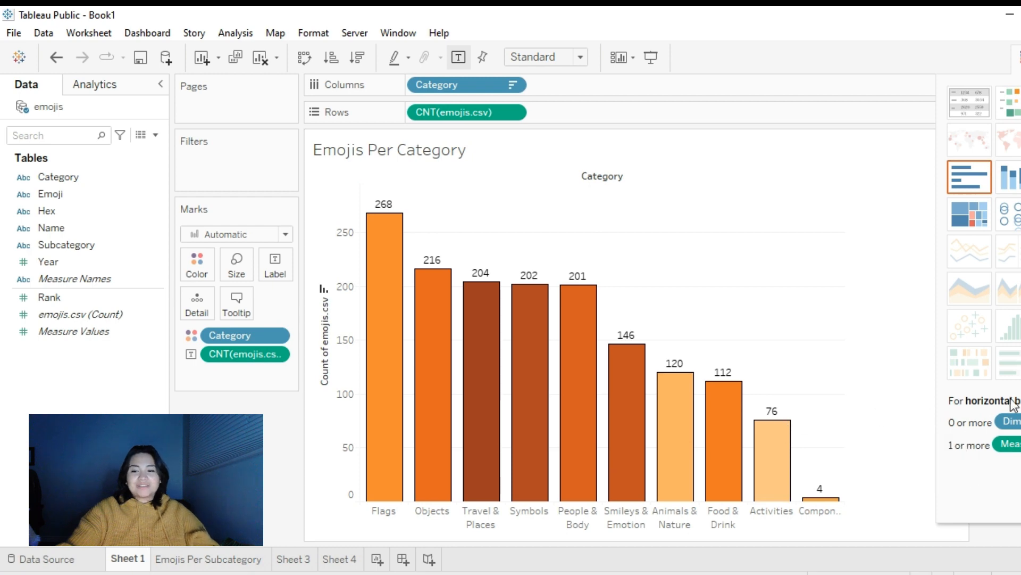
click(1009, 213)
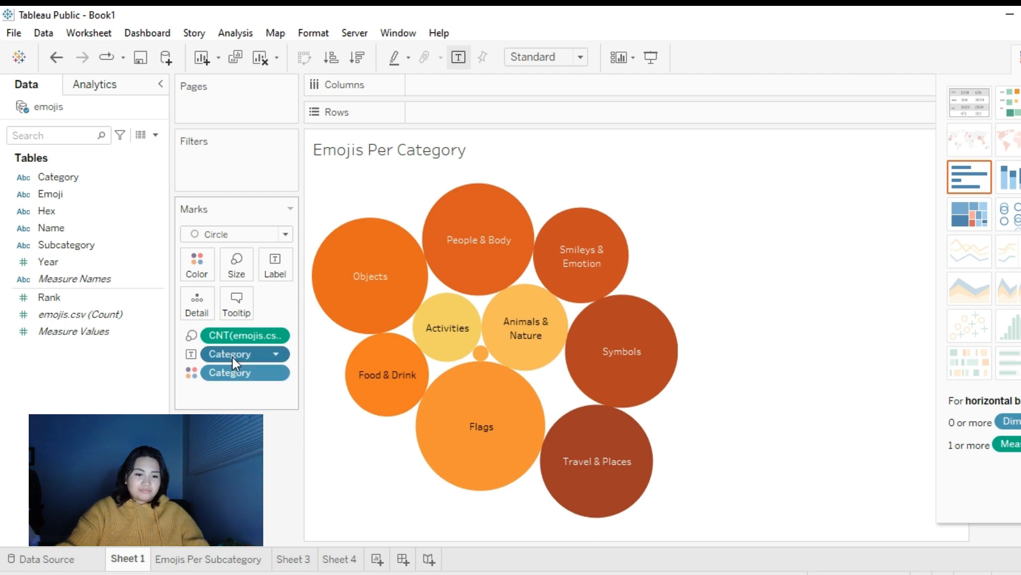
drag(232, 356, 282, 262)
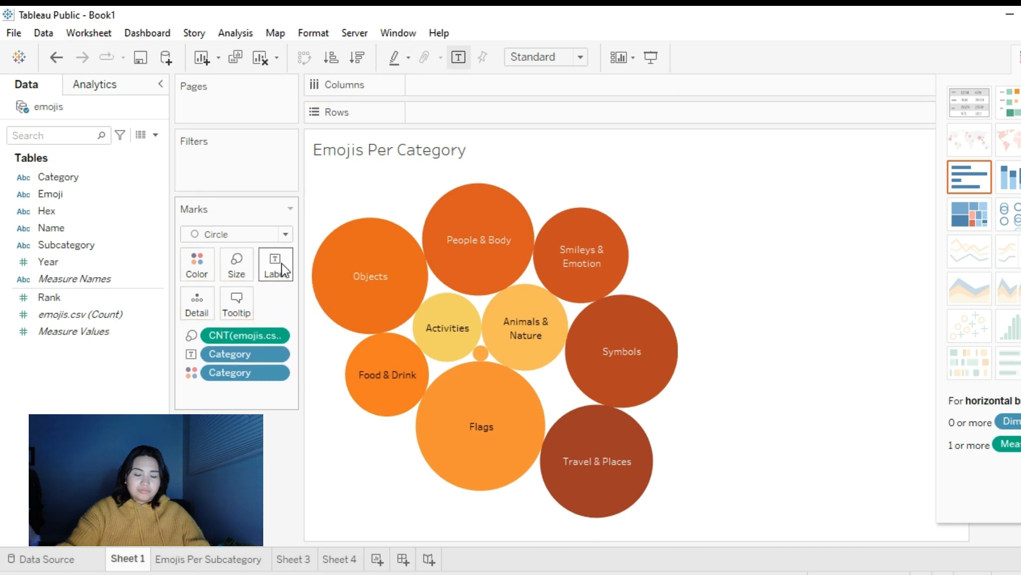
- Allow the category labels of the bubble chart to overlap other marks
click(282, 262)
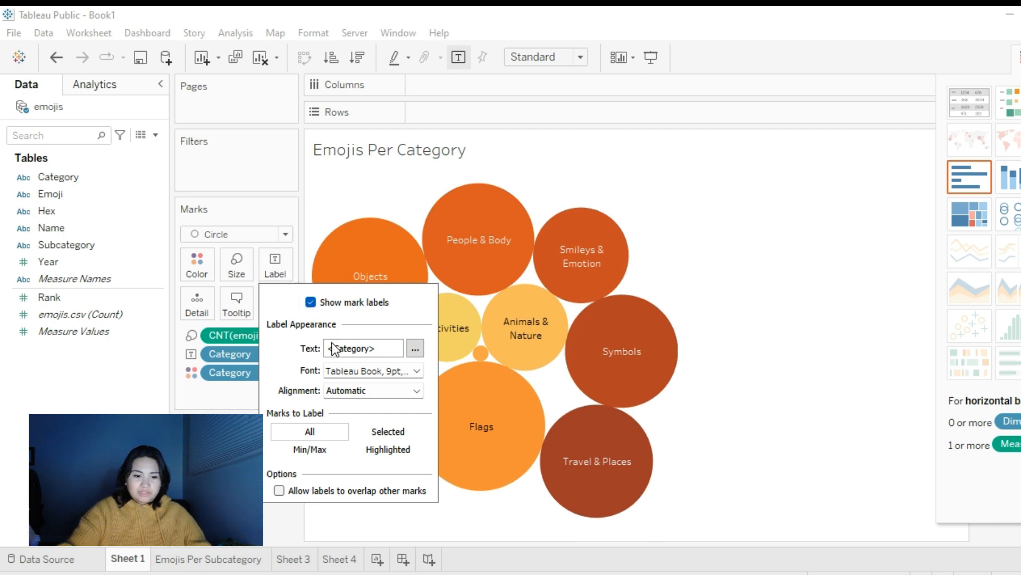
click(279, 490)
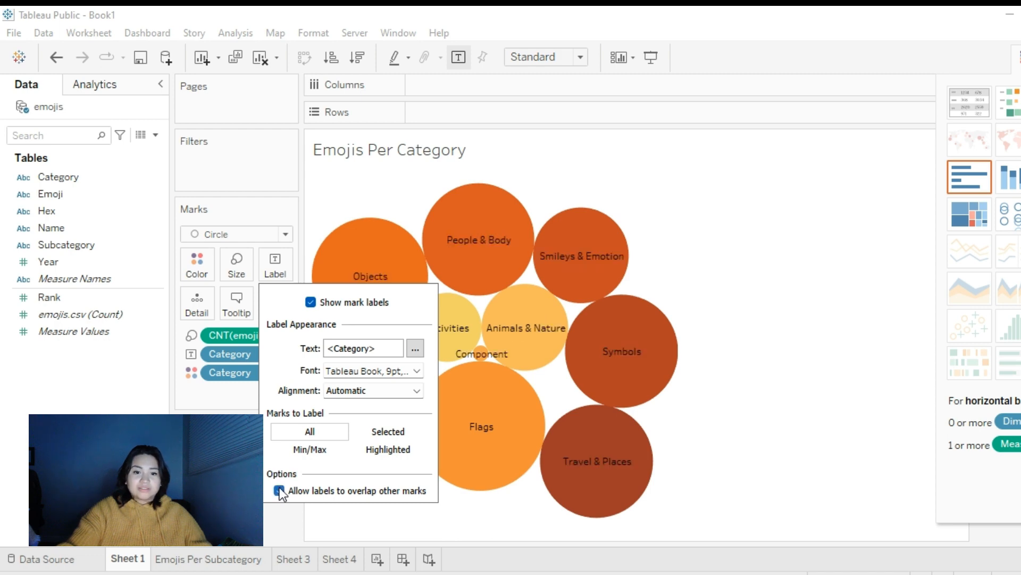
click(250, 492)
mouse_move(469, 360)
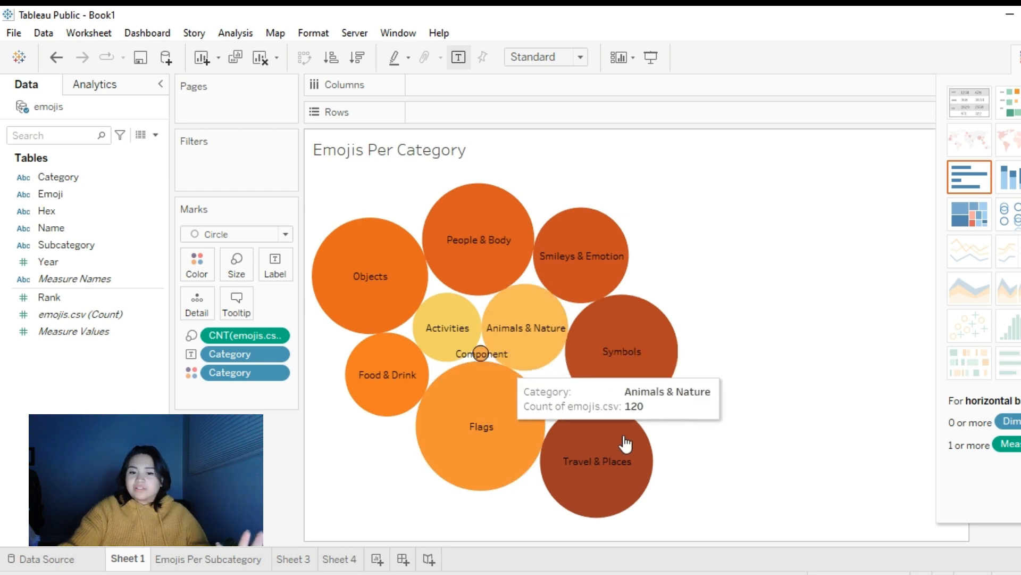
- Compare ascending and descending sorting of the category bubbles and keep the descending order
click(331, 58)
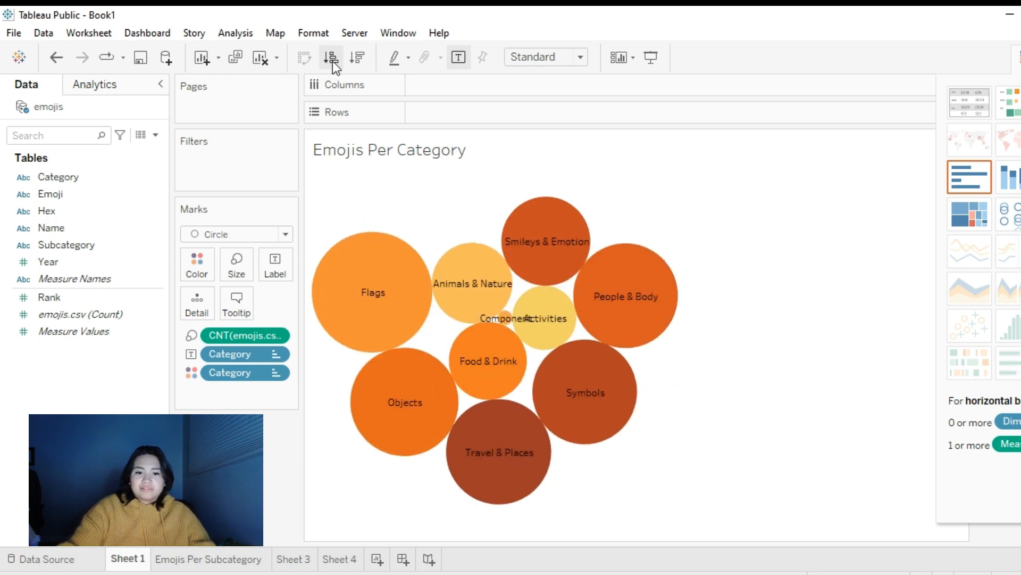
click(351, 61)
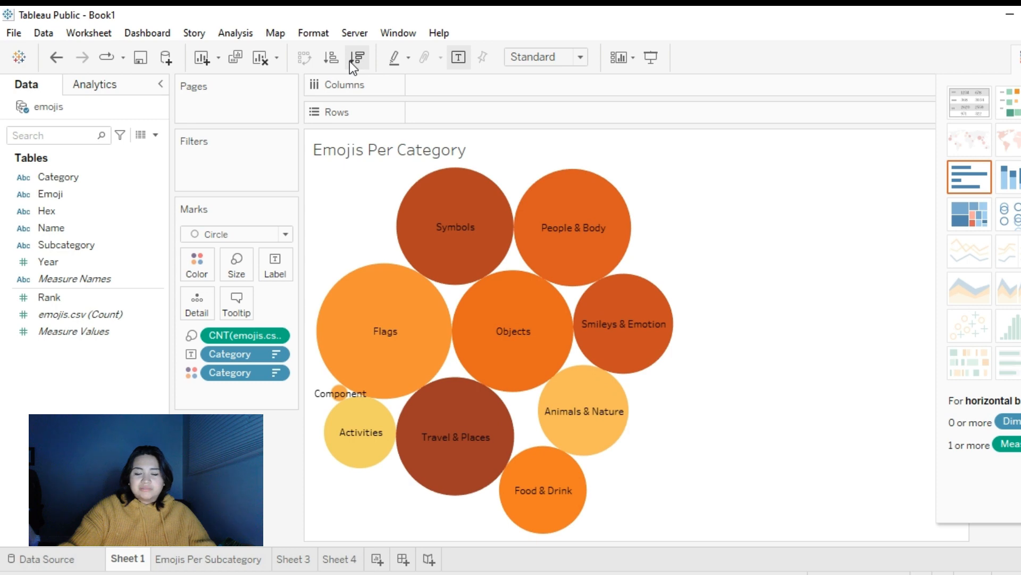
click(332, 59)
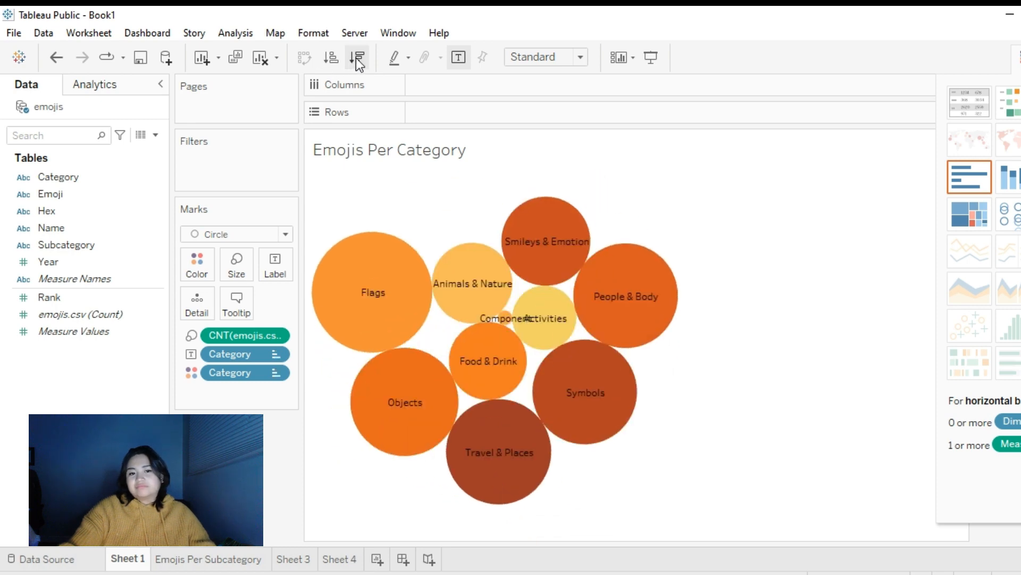
click(356, 59)
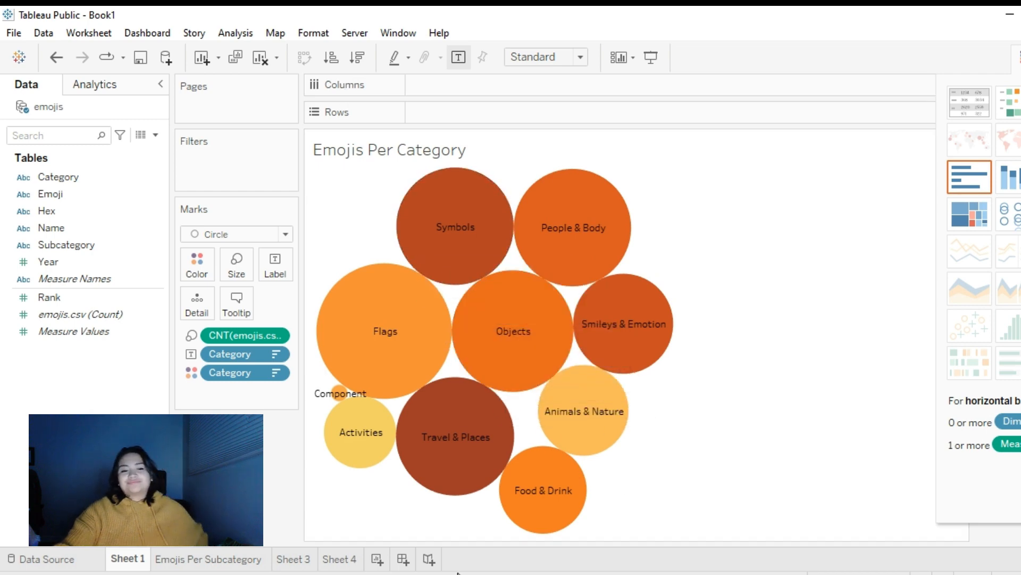
- Add a black border to the bars of the "Emojis Per Subcategory" chart
click(189, 559)
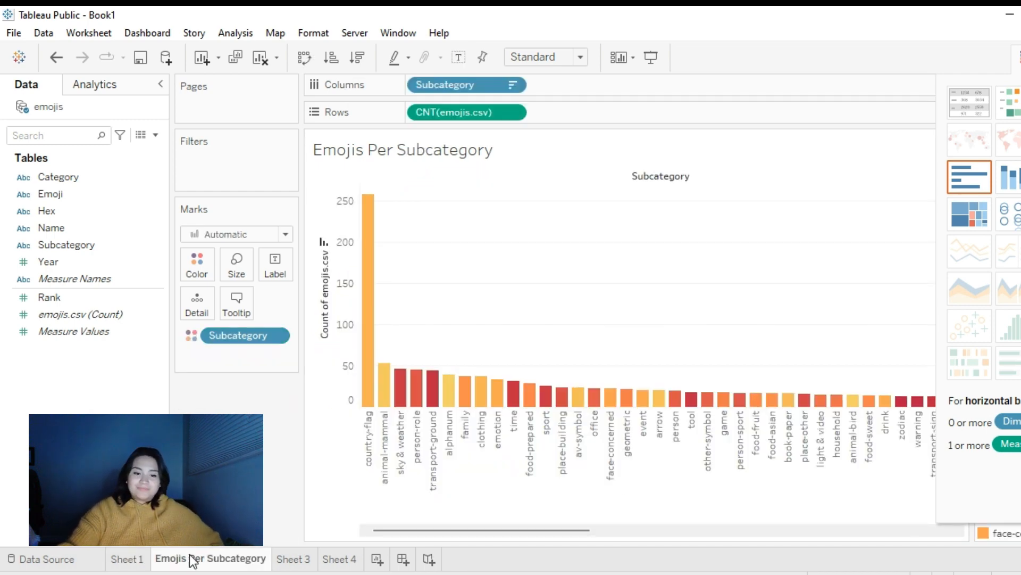
click(195, 272)
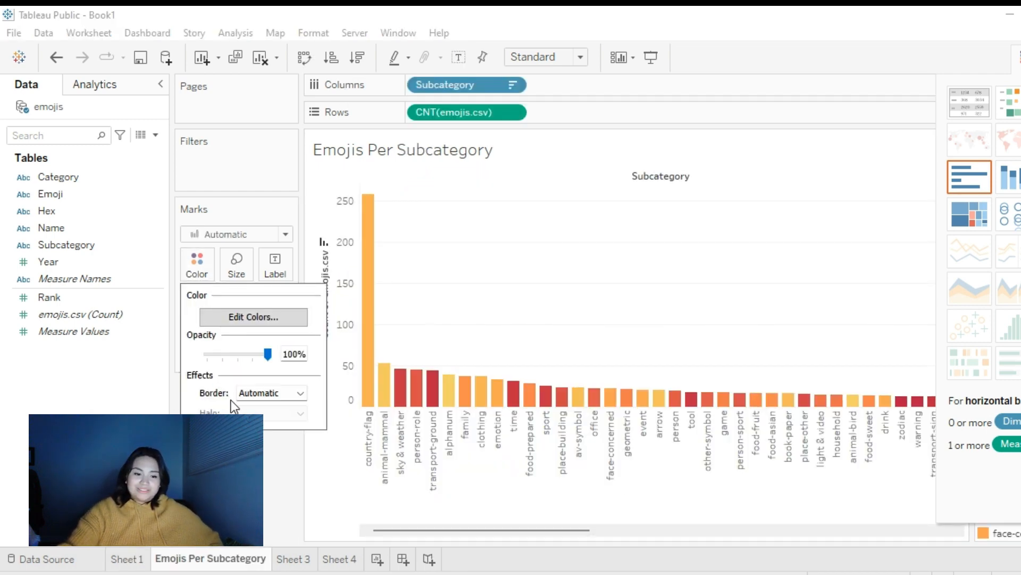
click(248, 393)
click(248, 452)
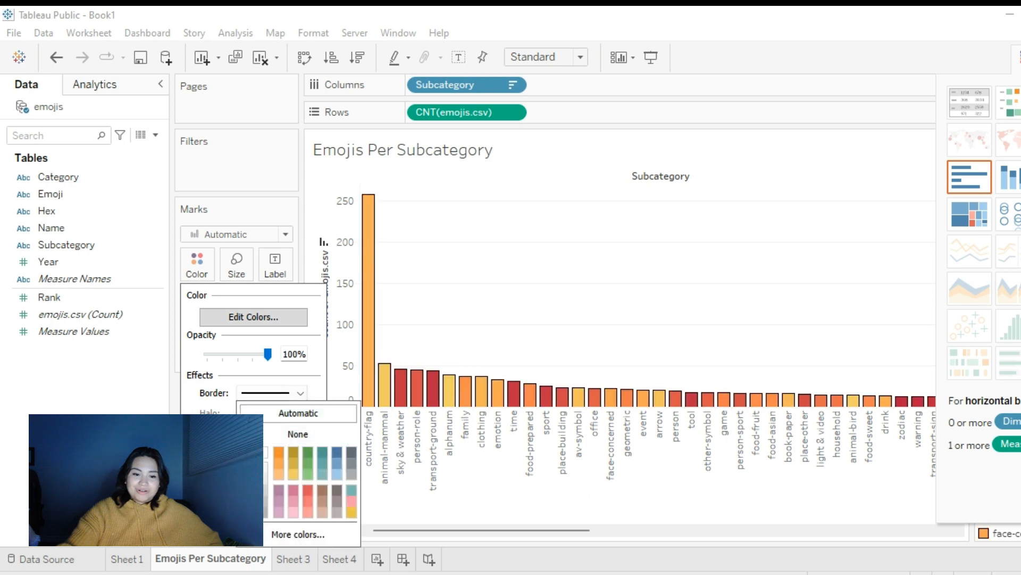
- Review the Emoji By Rank and Sum Rank Per Year sheets
key(Escape)
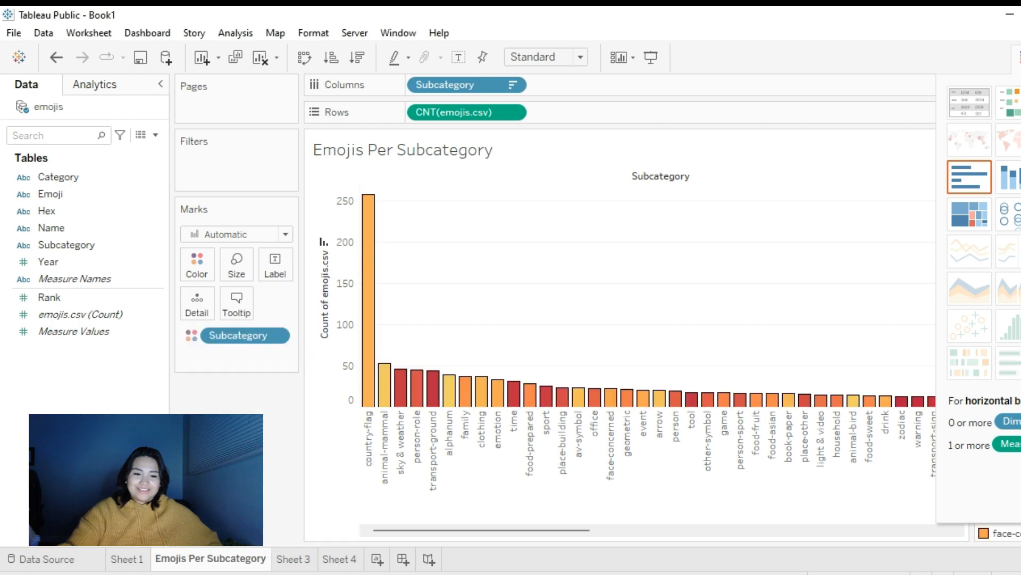
click(287, 560)
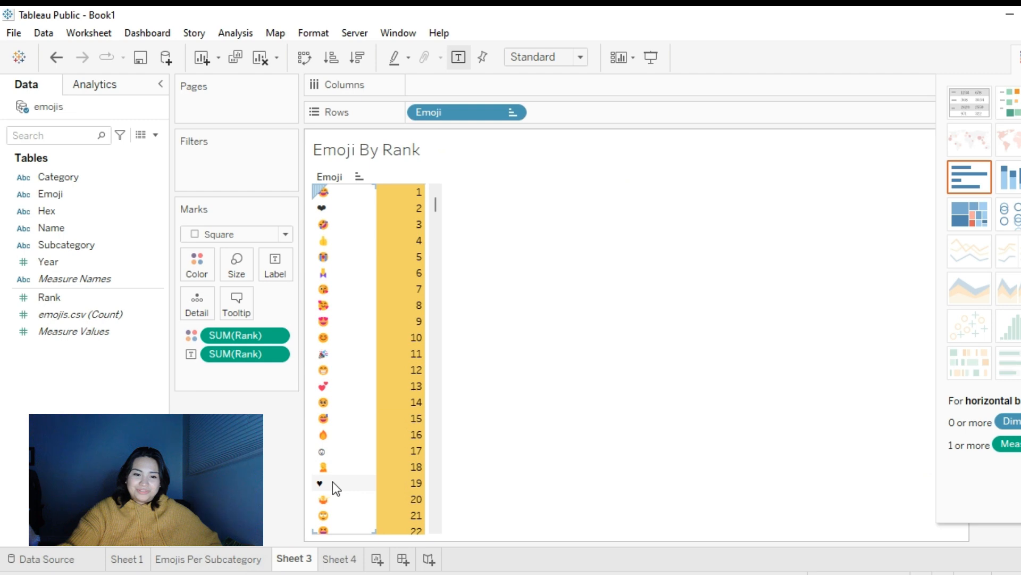
click(337, 559)
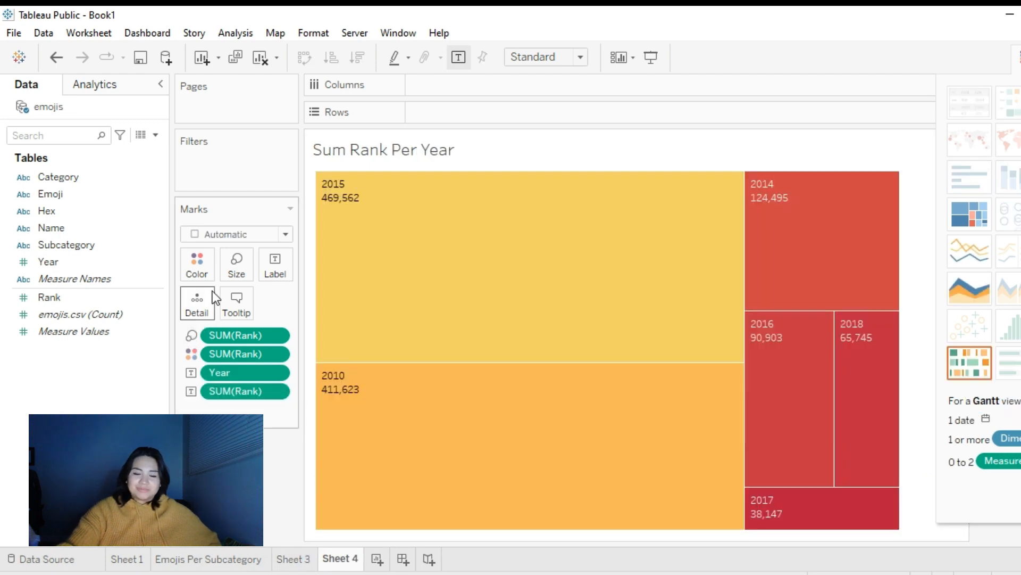
mouse_move(600, 352)
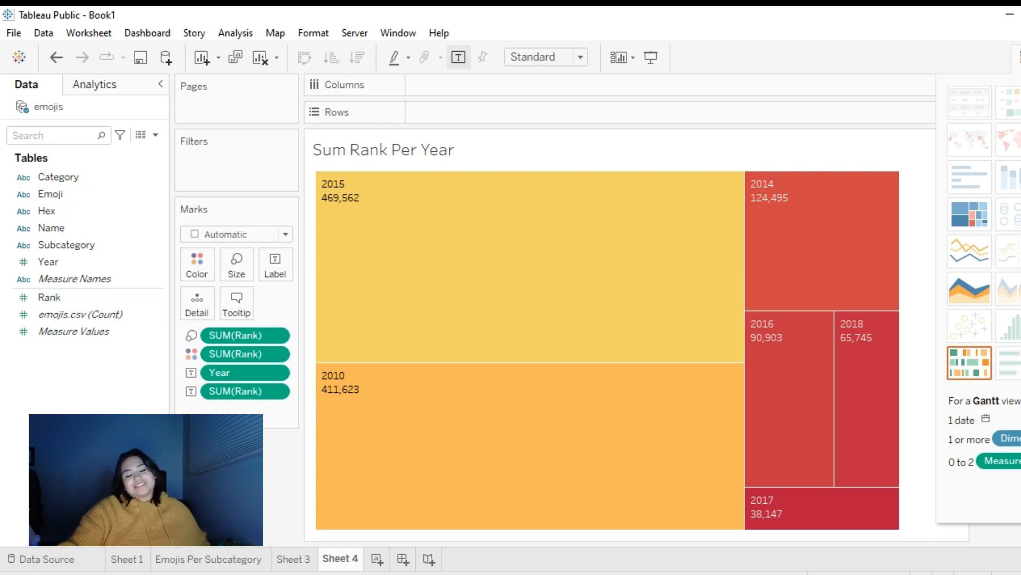
- Create a new dashboard and place the Emojis Per Subcategory sheet on it
click(403, 558)
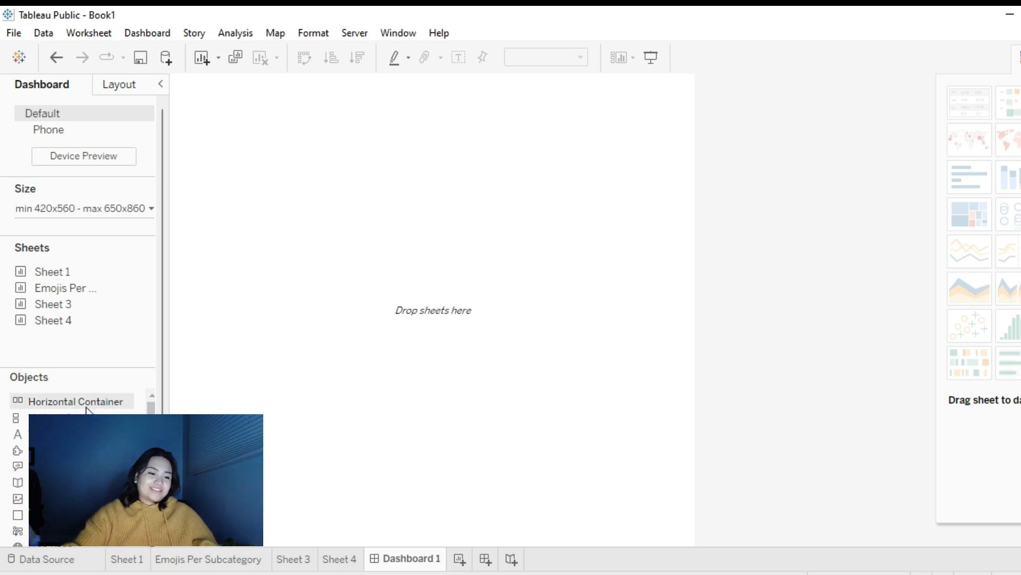
mouse_move(71, 285)
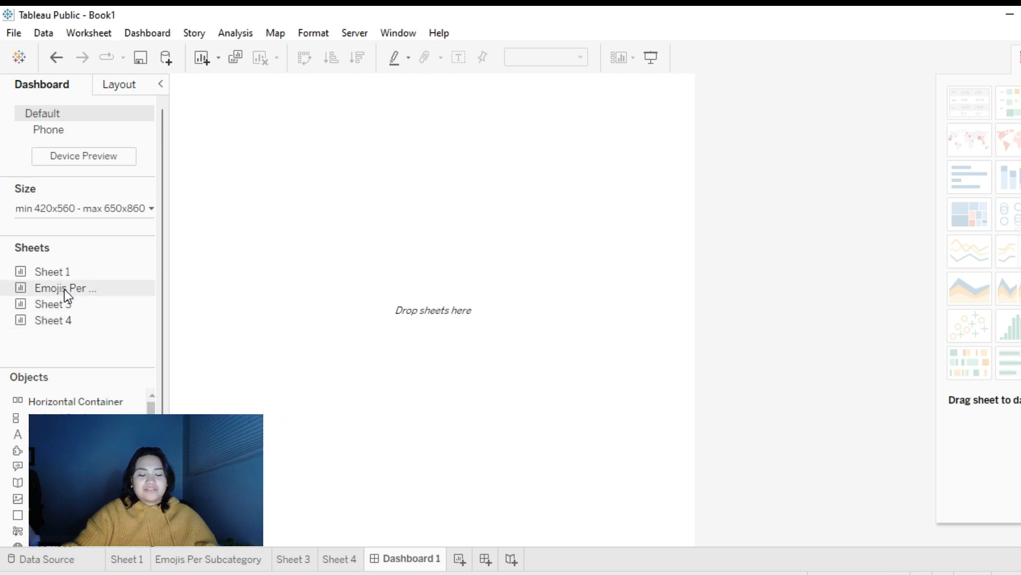
drag(65, 289, 283, 298)
drag(378, 234, 379, 235)
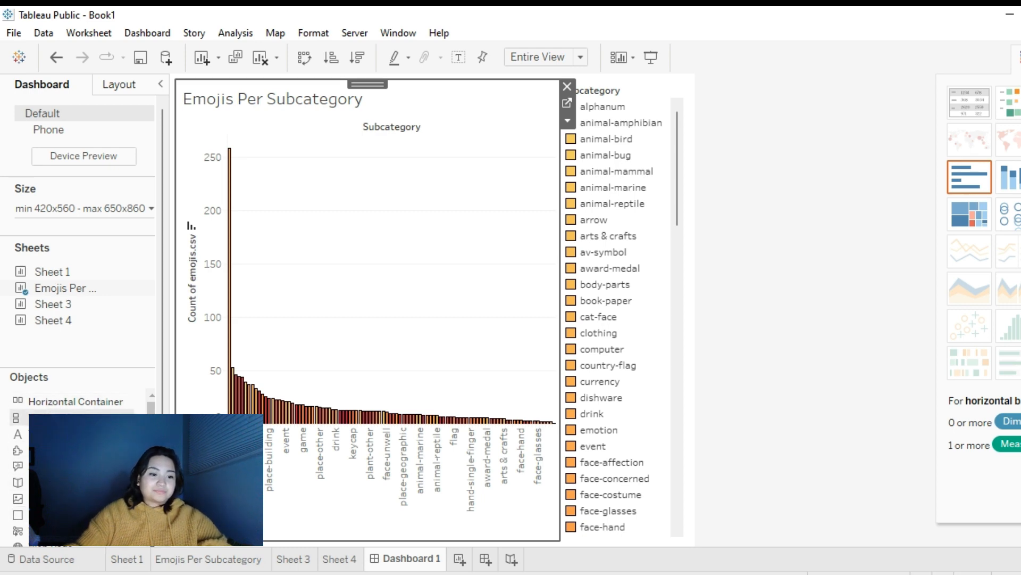
- Add a vertical container above the subcategory chart with a text object reading "Emoji Ranks, Categories, & Subcategories."
mouse_move(50, 412)
mouse_down()
mouse_move(416, 343)
mouse_move(457, 216)
mouse_move(424, 292)
mouse_move(58, 412)
mouse_move(257, 372)
mouse_move(543, 134)
mouse_move(455, 87)
mouse_up()
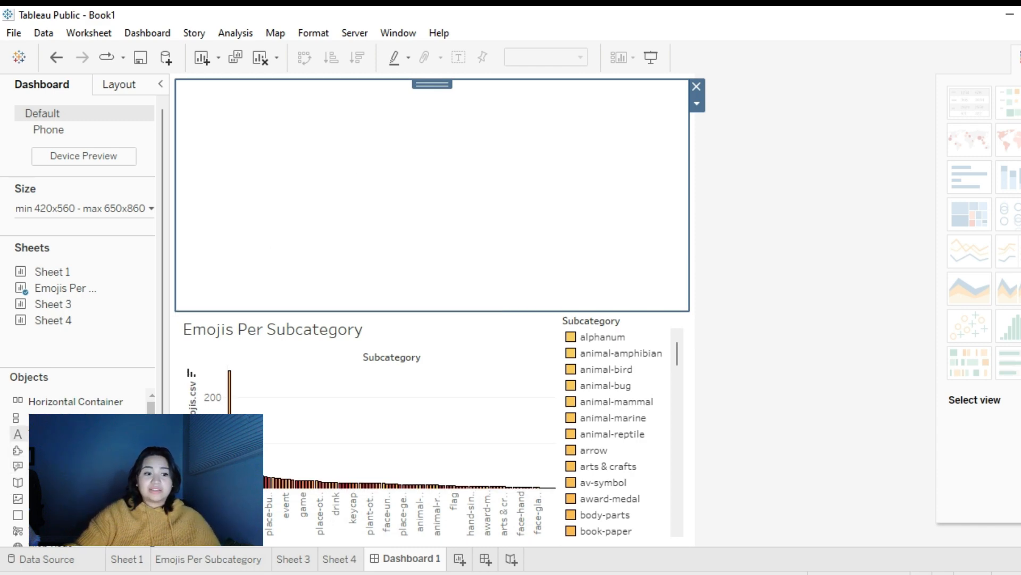
drag(17, 434, 421, 196)
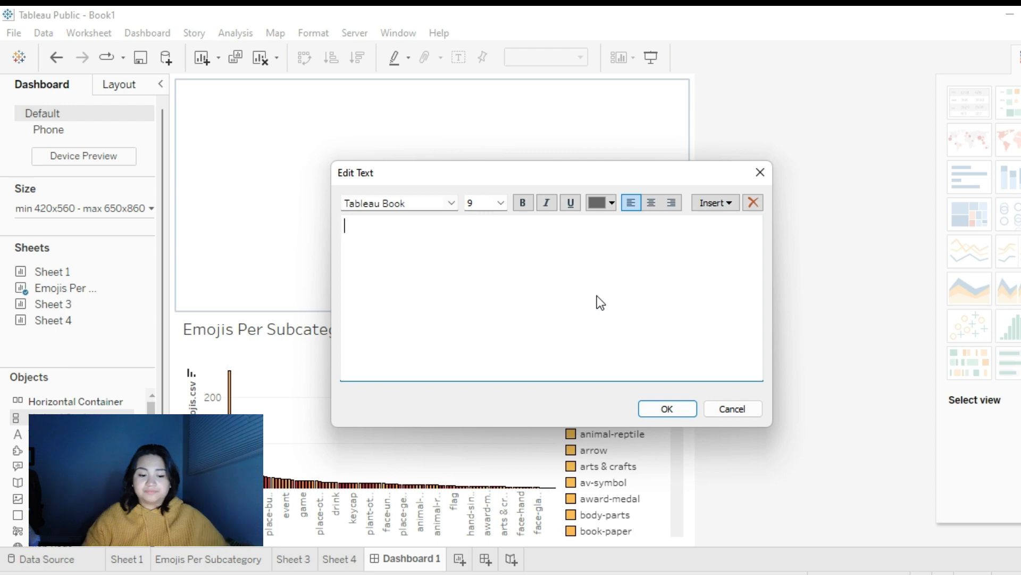
text(Emoj)
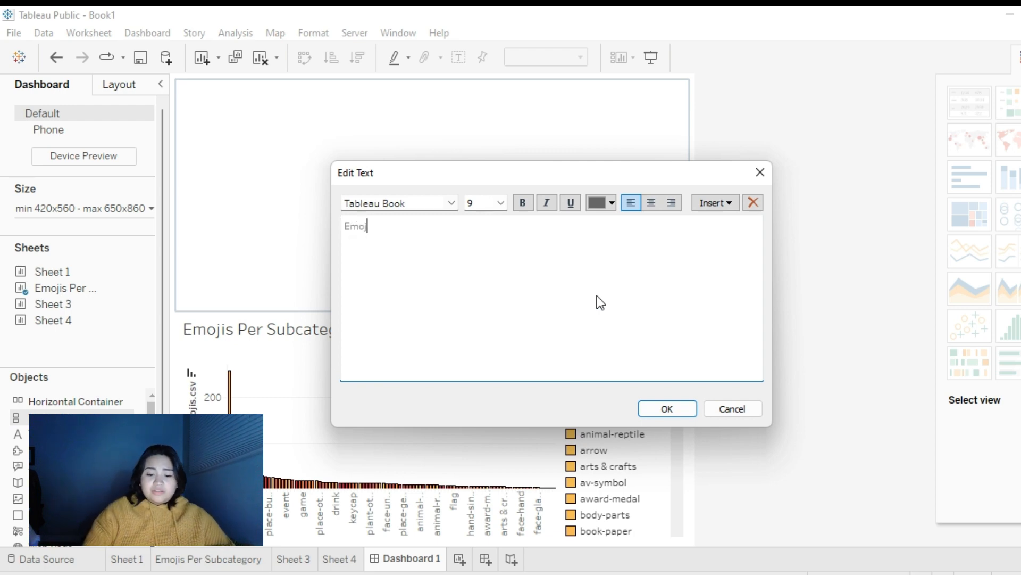
text(i Ranks)
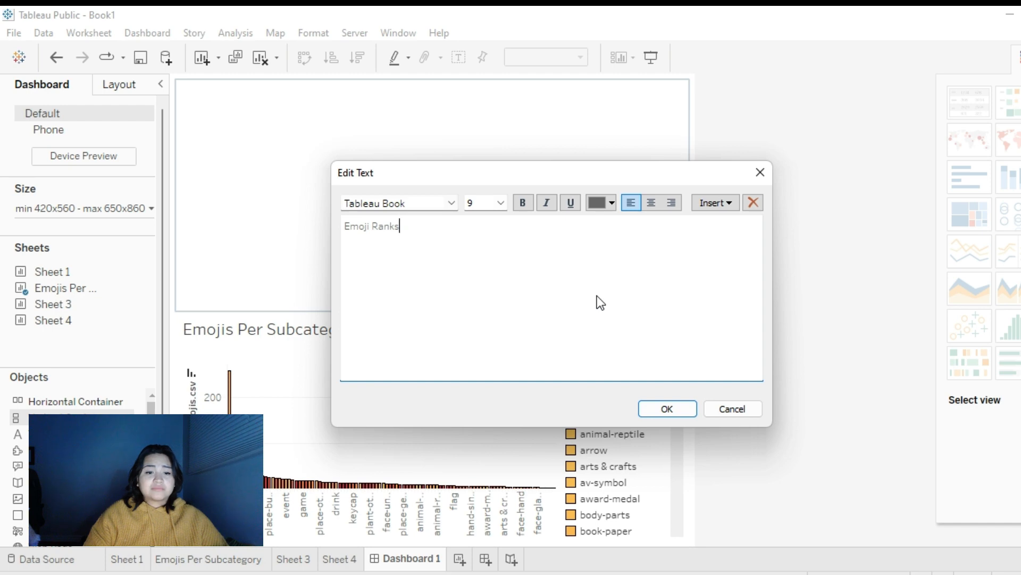
text(, Cate)
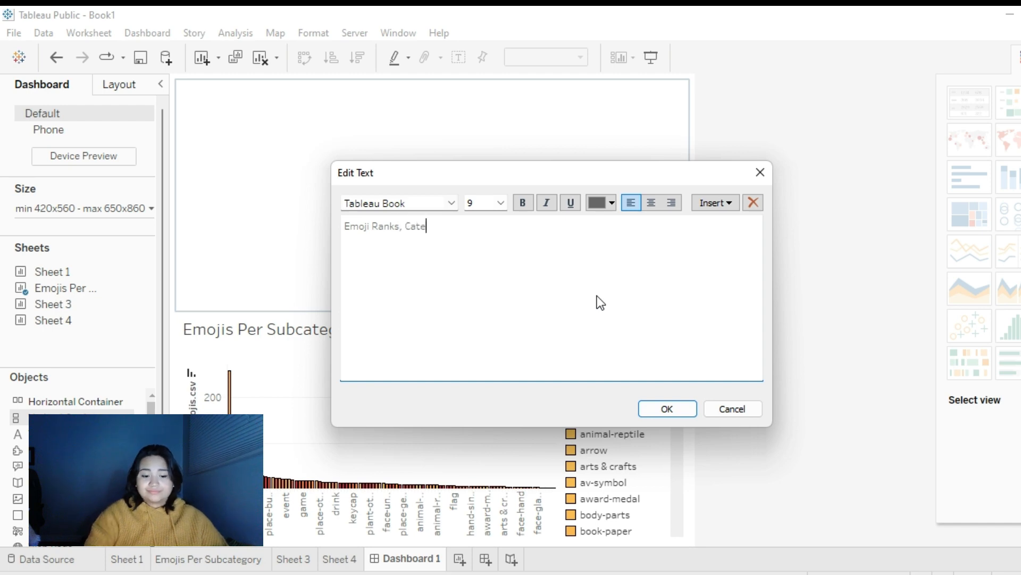
text(gories)
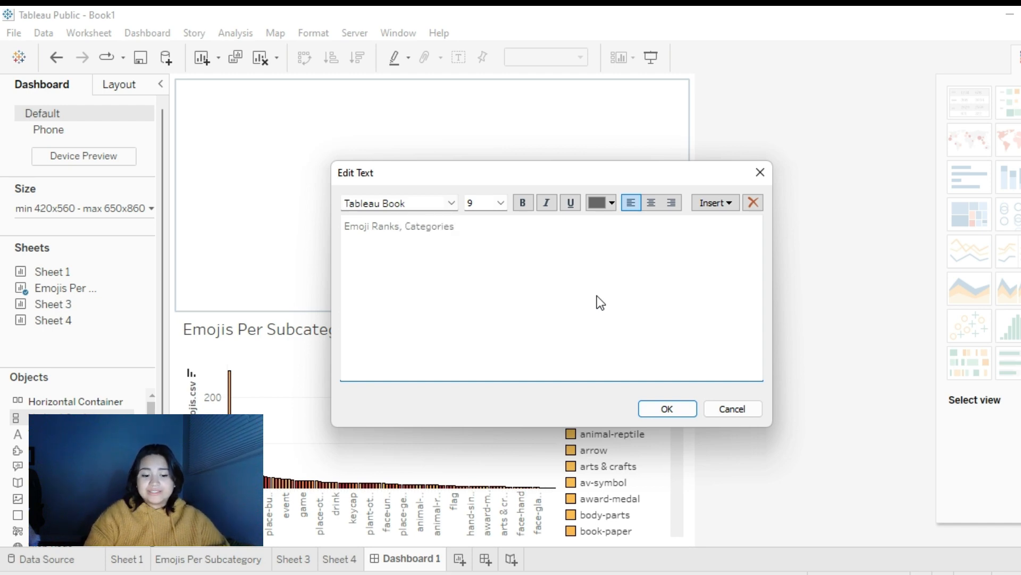
text(, &)
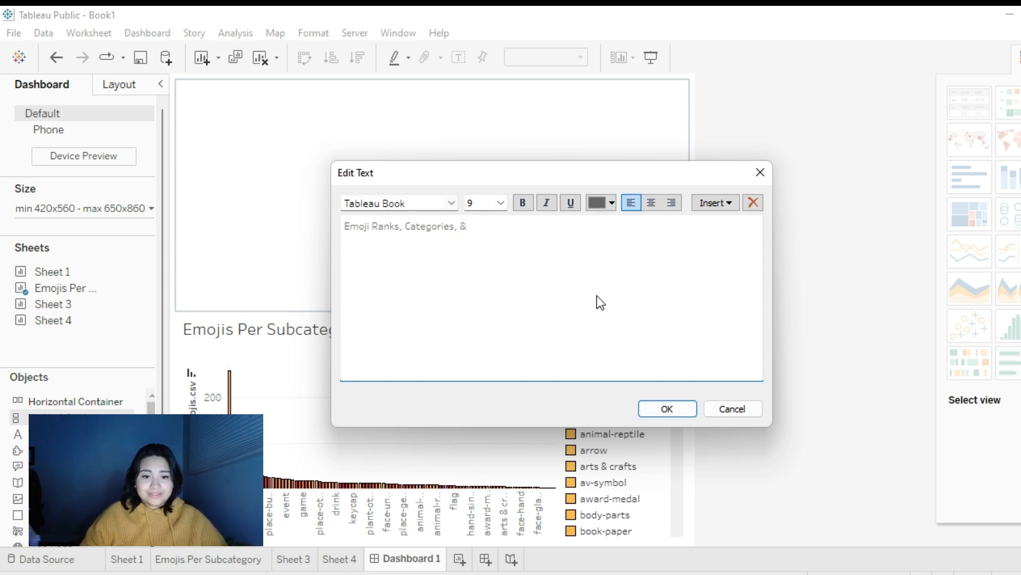
text( Subcat)
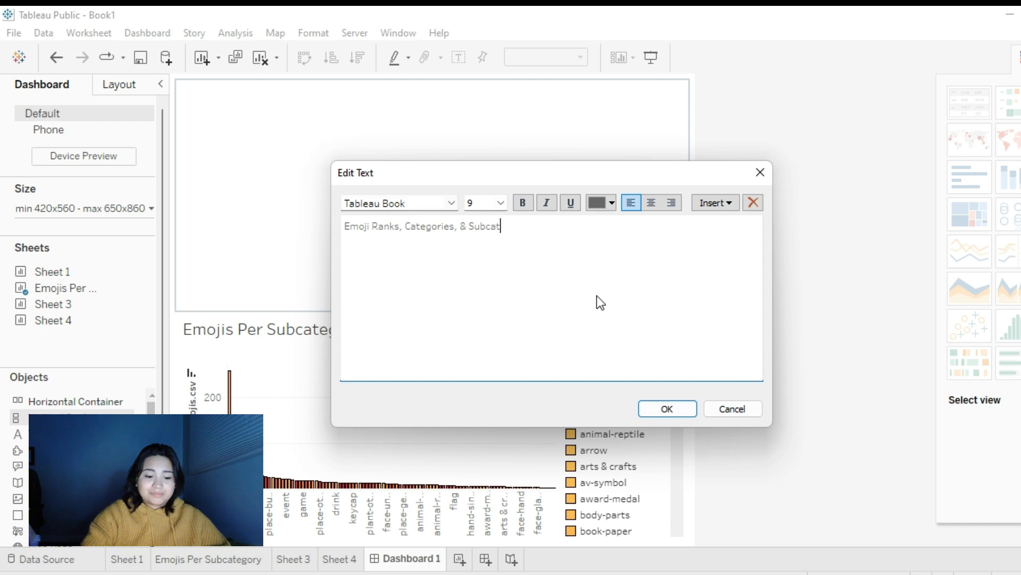
text(egories)
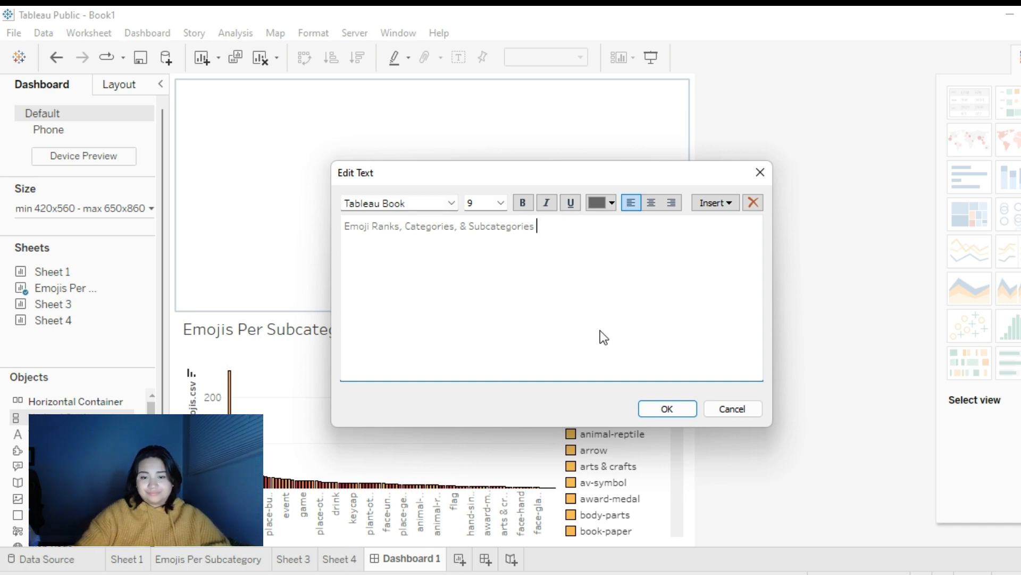
text(.)
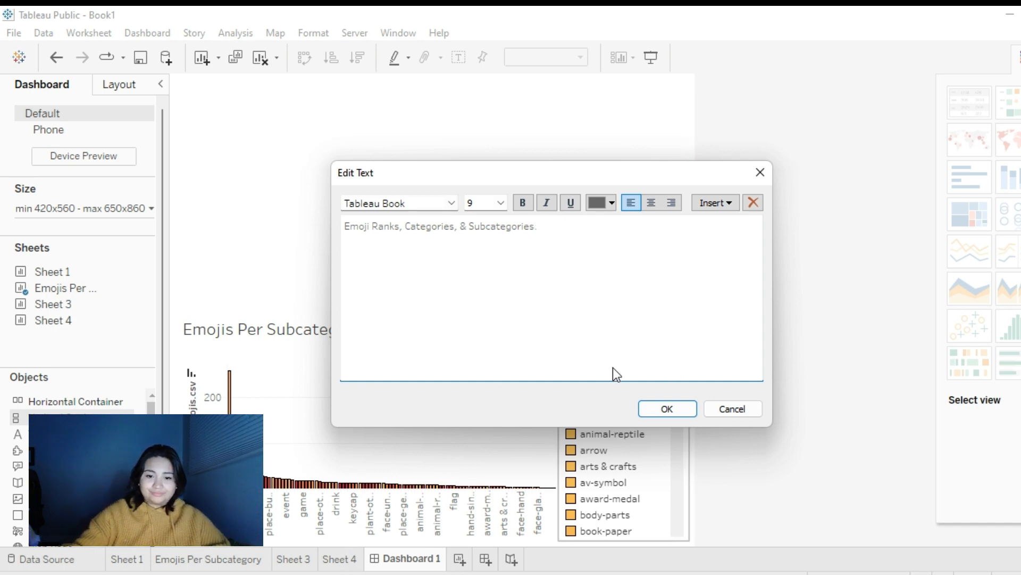
- Set the font of the whole dashboard title text to Tableau Bold
triple_click(438, 223)
double_click(438, 223)
triple_click(439, 223)
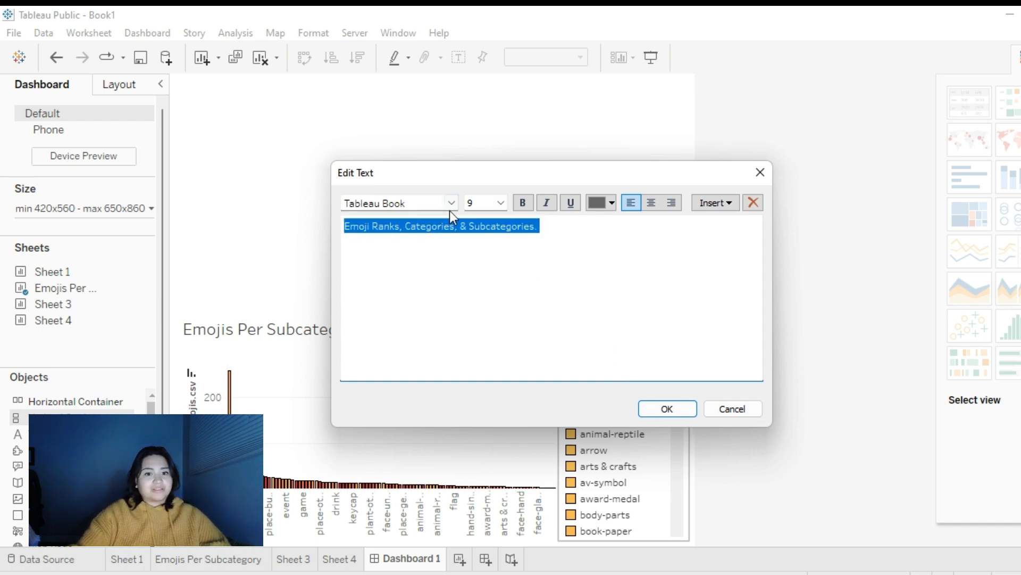
click(454, 205)
click(453, 204)
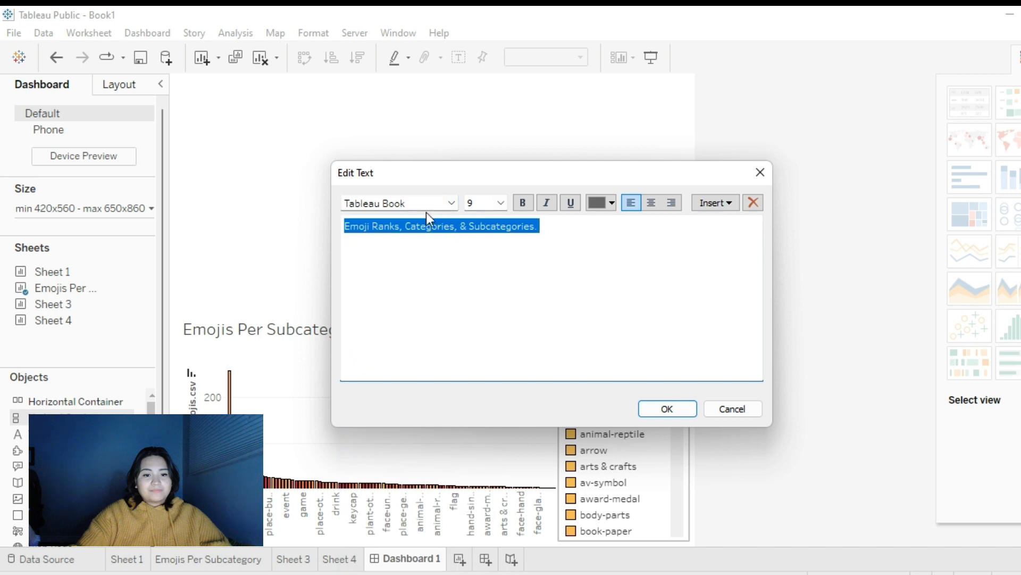
click(451, 202)
click(451, 203)
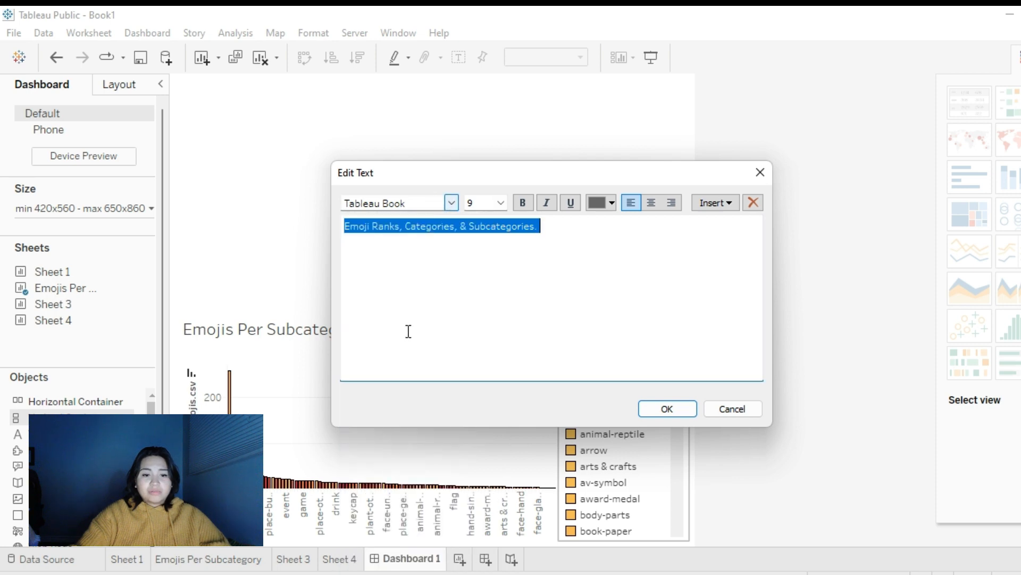
click(451, 203)
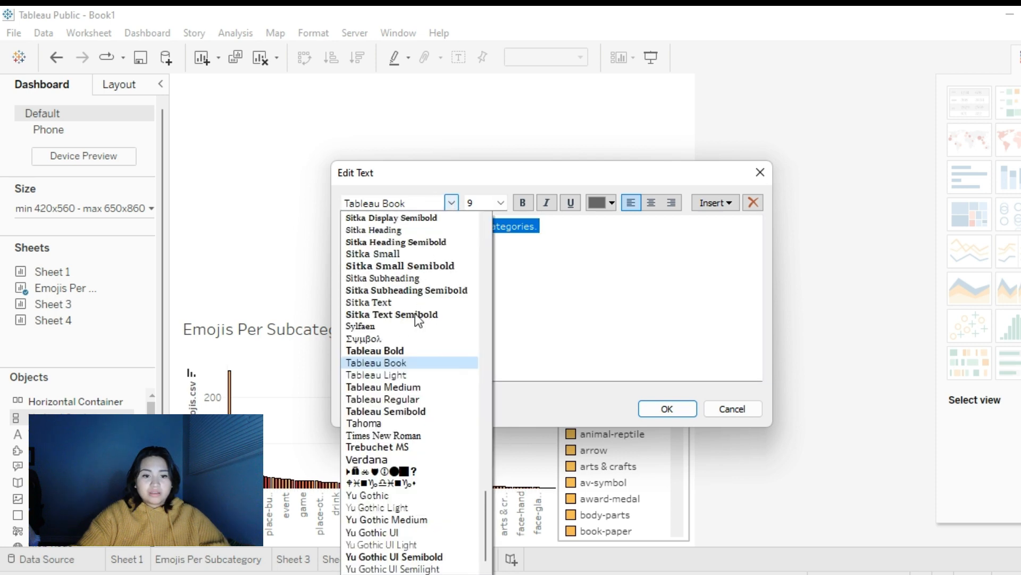
click(382, 349)
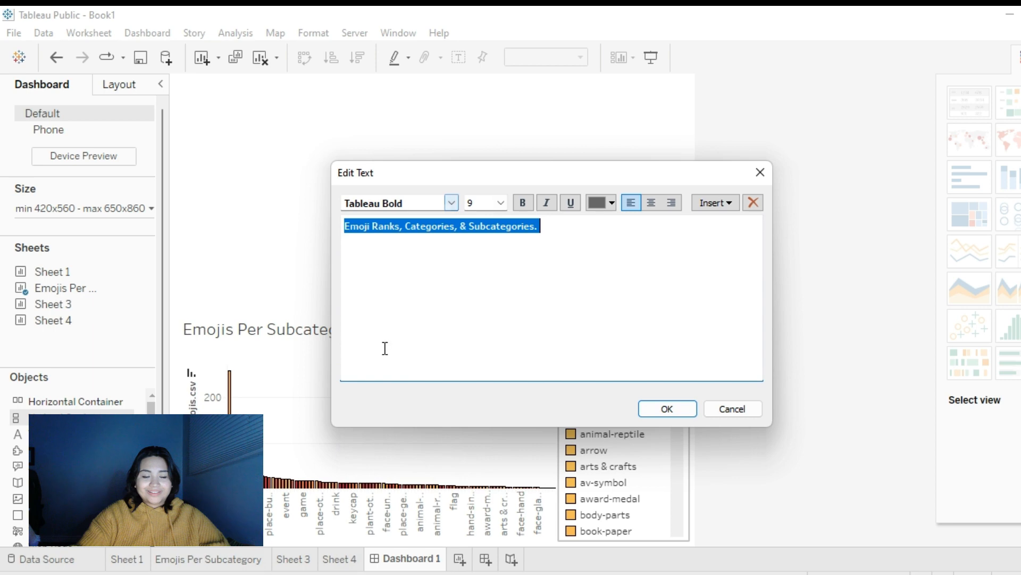
- Format the dashboard title as size 20, black and centered, and shrink its area to a narrow strip above the chart
click(500, 203)
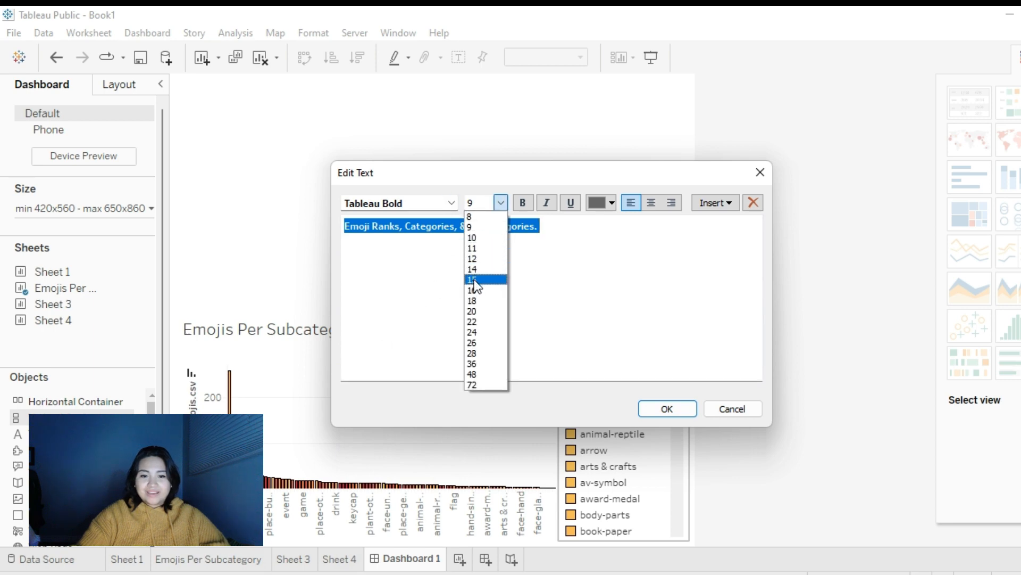
click(485, 312)
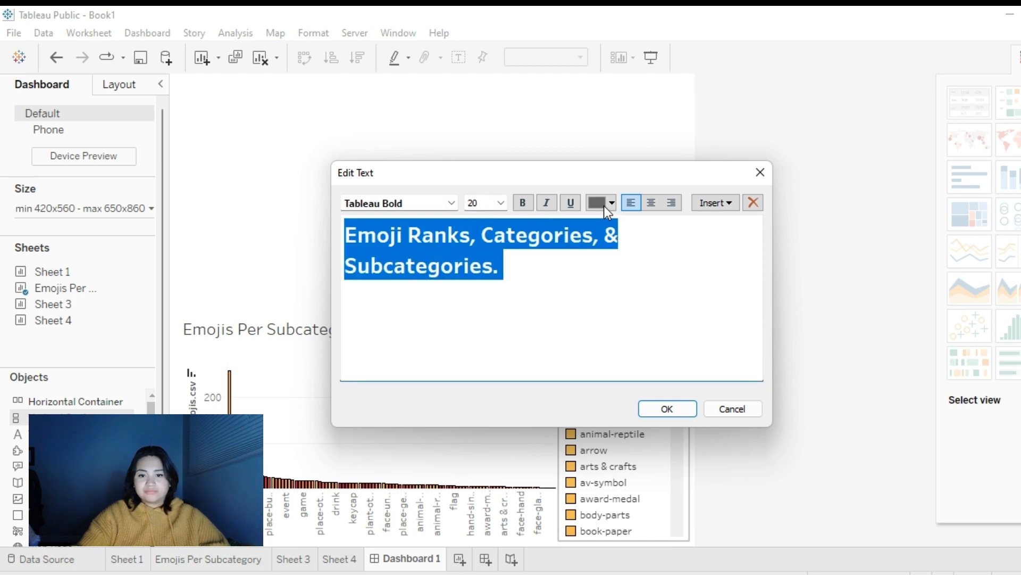
click(612, 203)
click(596, 219)
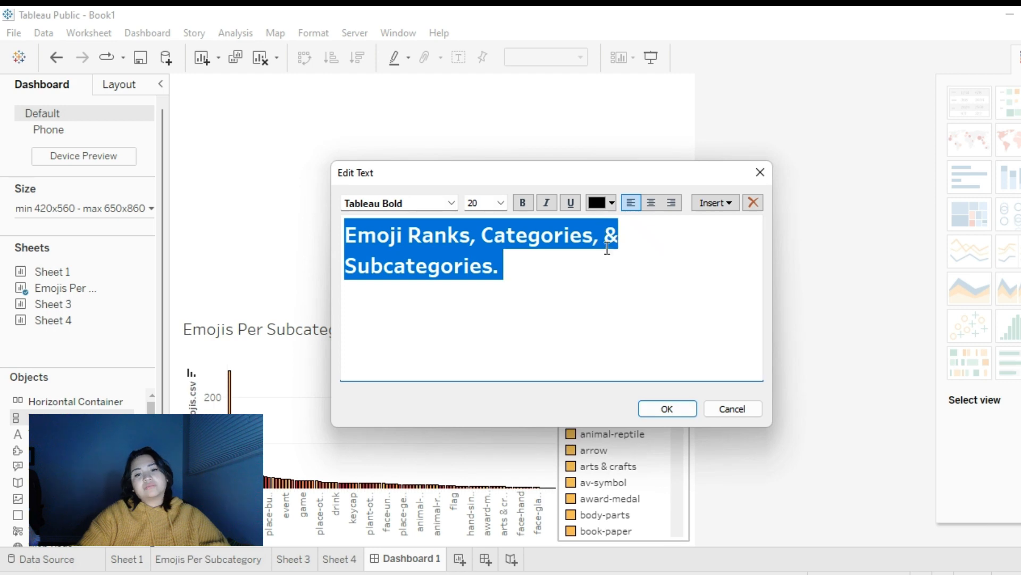
click(646, 202)
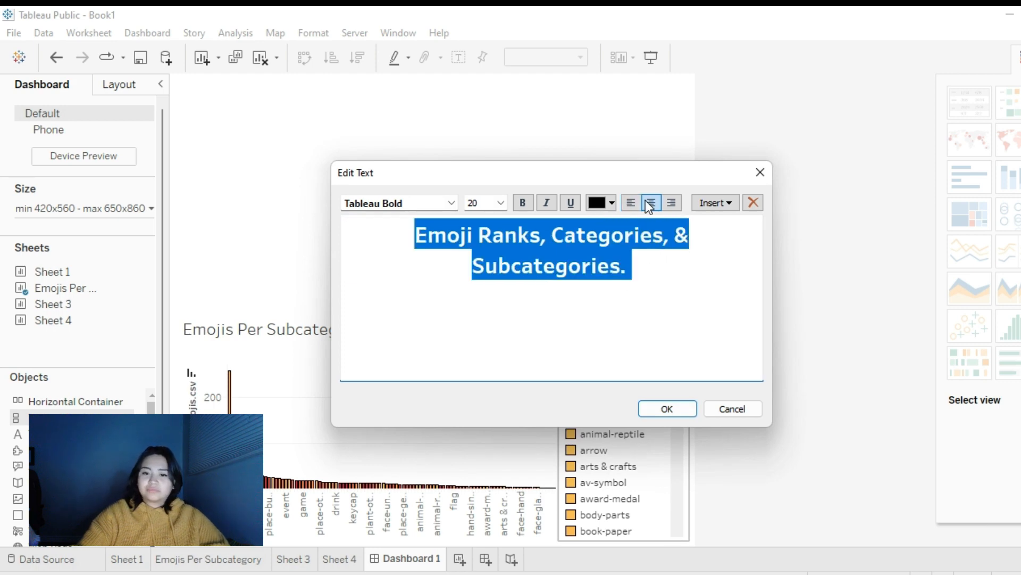
click(666, 410)
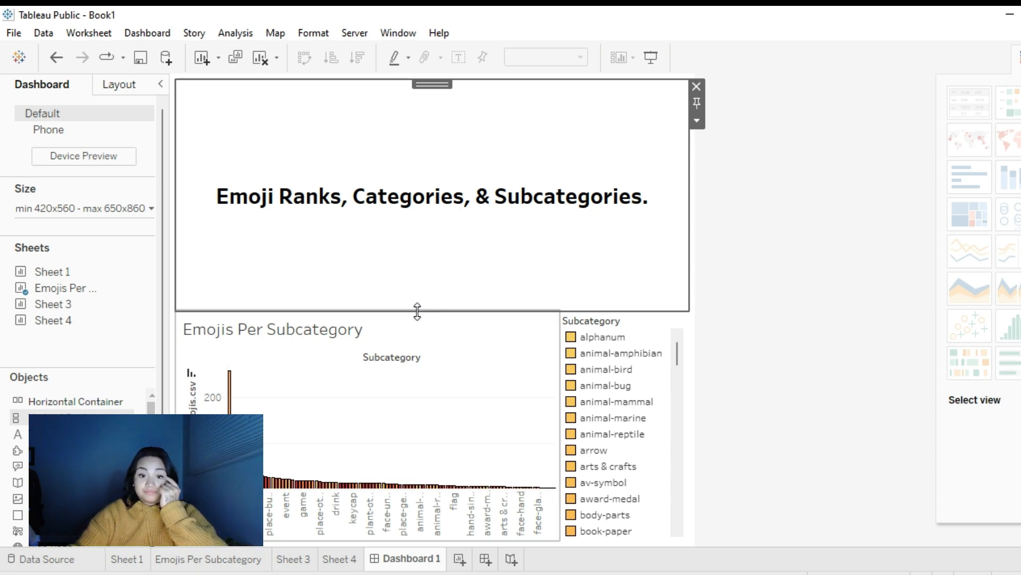
drag(417, 311, 443, 157)
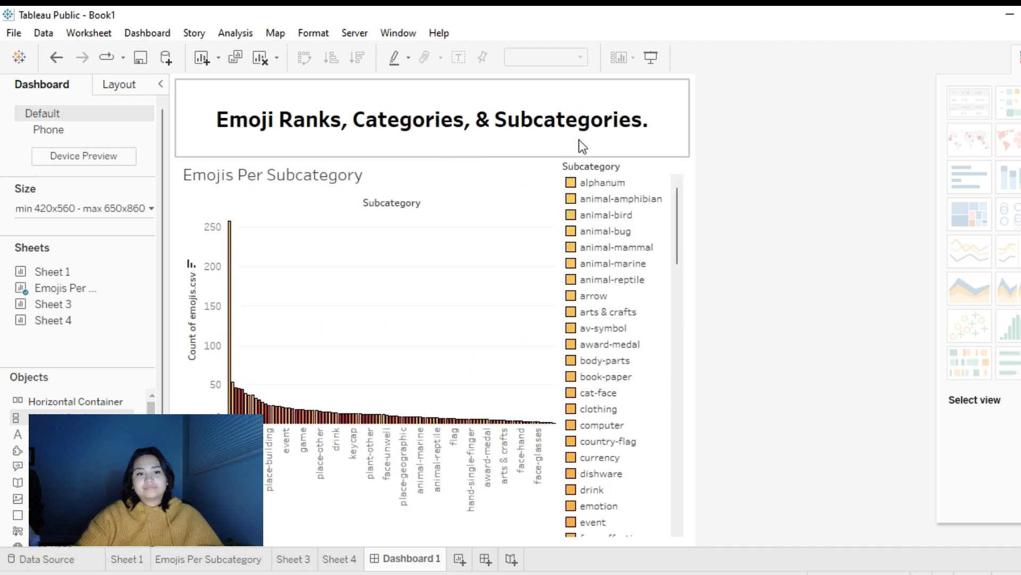
- Add a second line reading "Between 2010-2018" beneath the dashboard title text
double_click(656, 127)
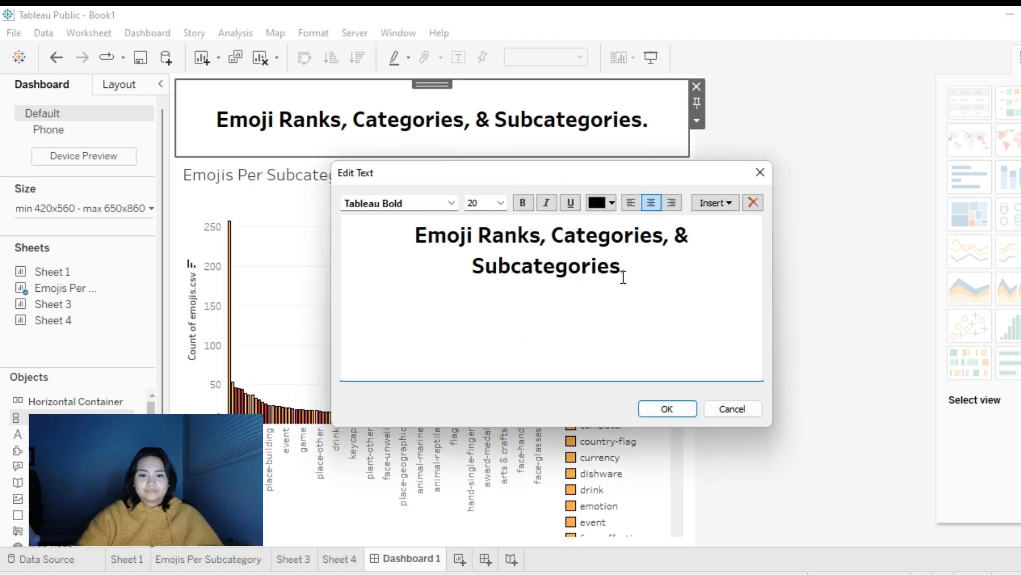
click(645, 273)
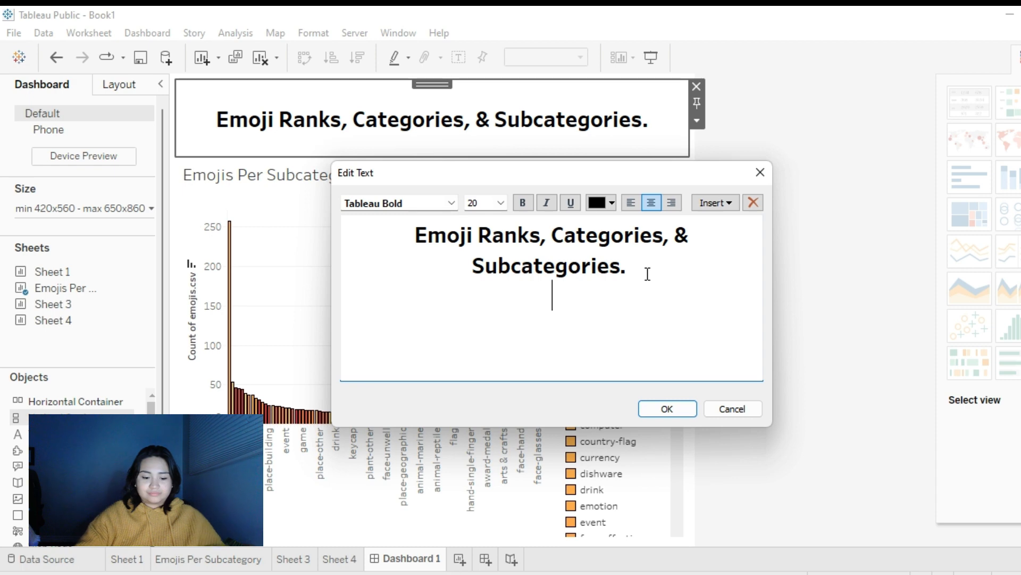
text(Bet)
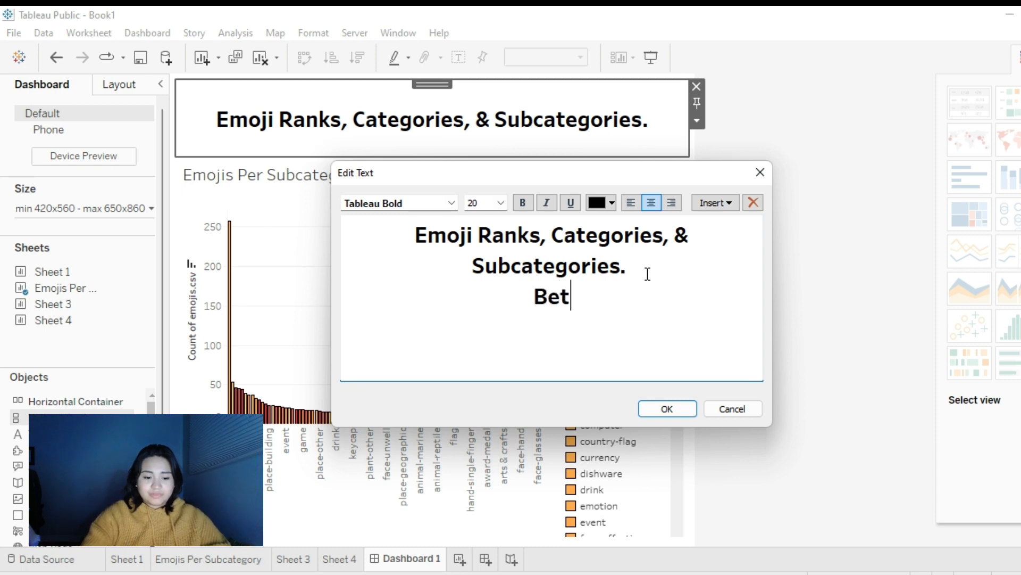
text(ween )
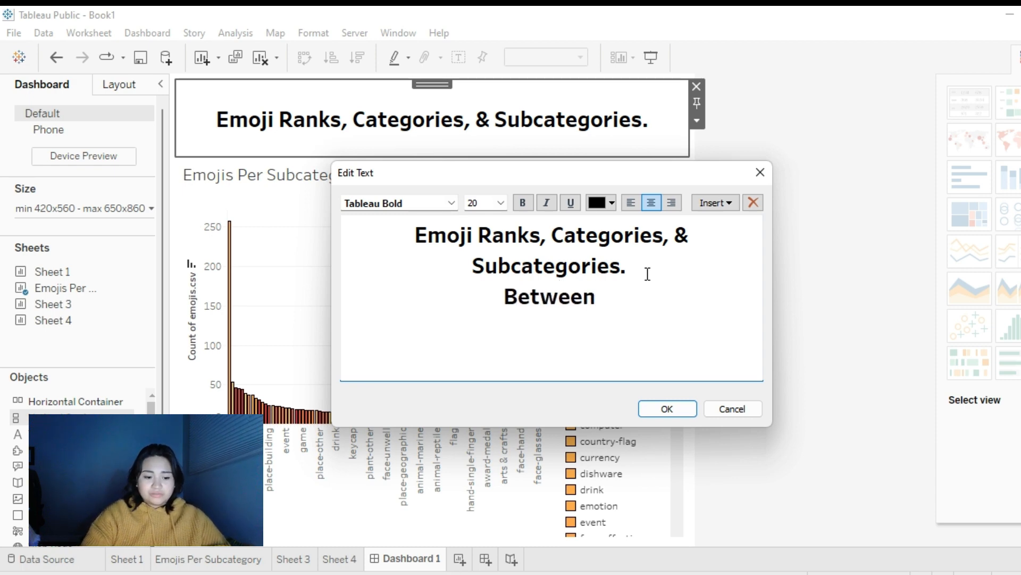
text(2018)
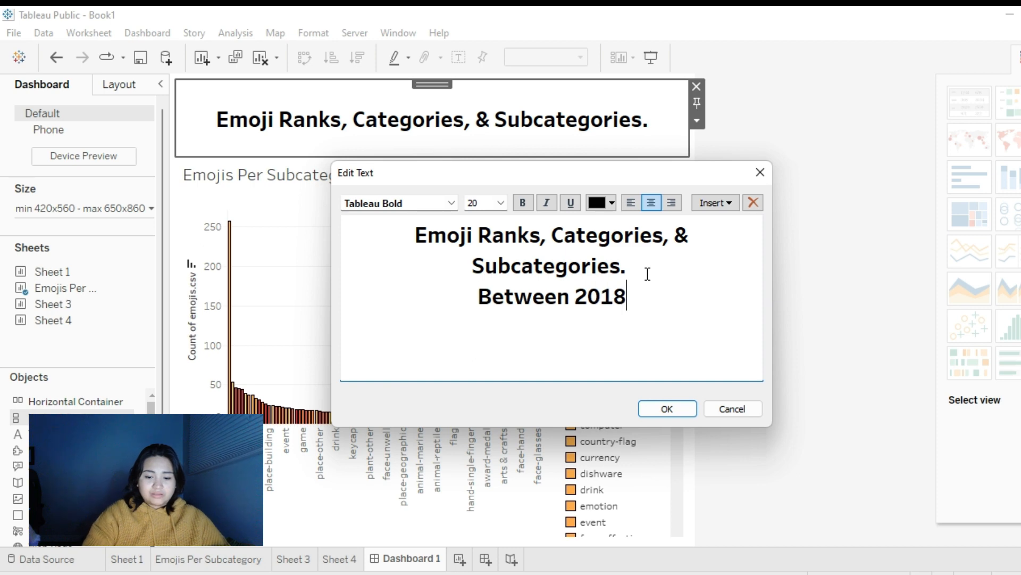
key(BackSpace)
text(0-2)
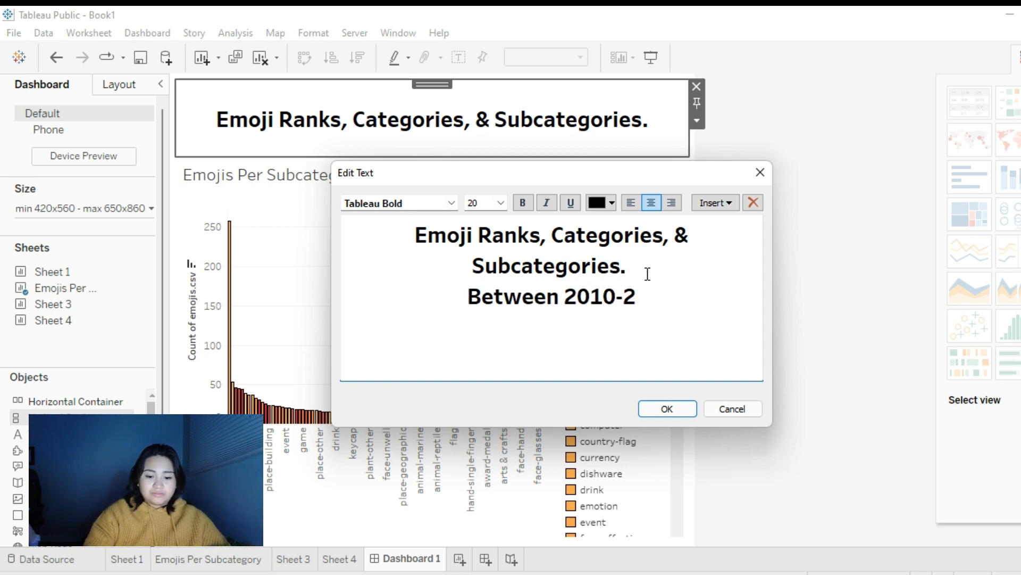
text(018)
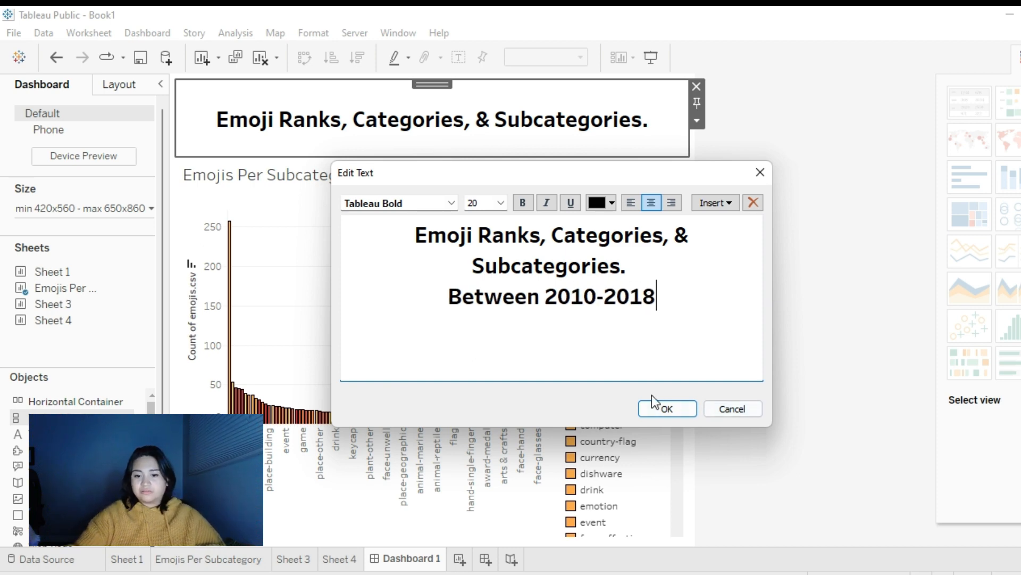
- Set the font of the "Between 2010-2018" subtitle line to Tableau Regular
triple_click(532, 298)
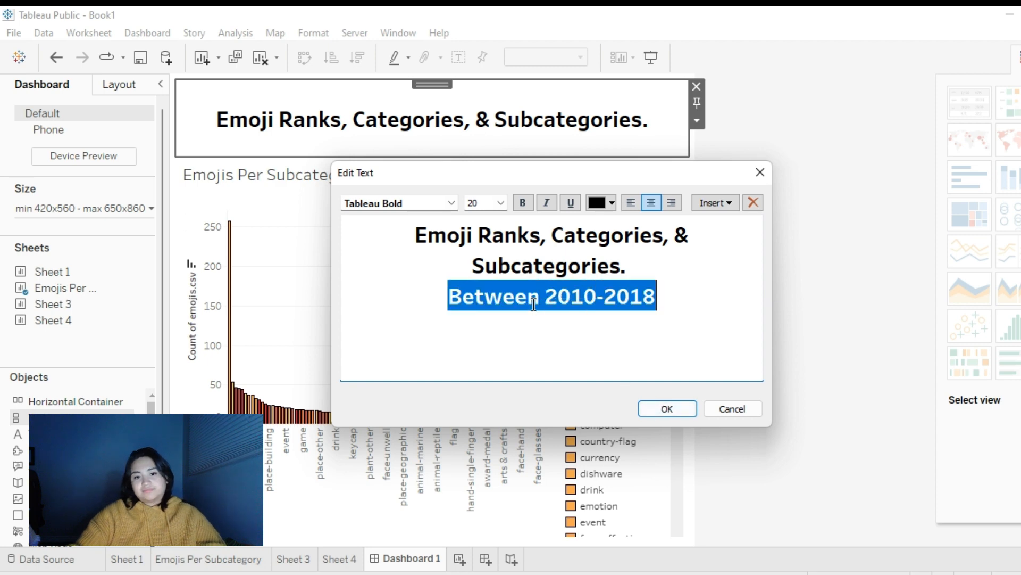
click(454, 202)
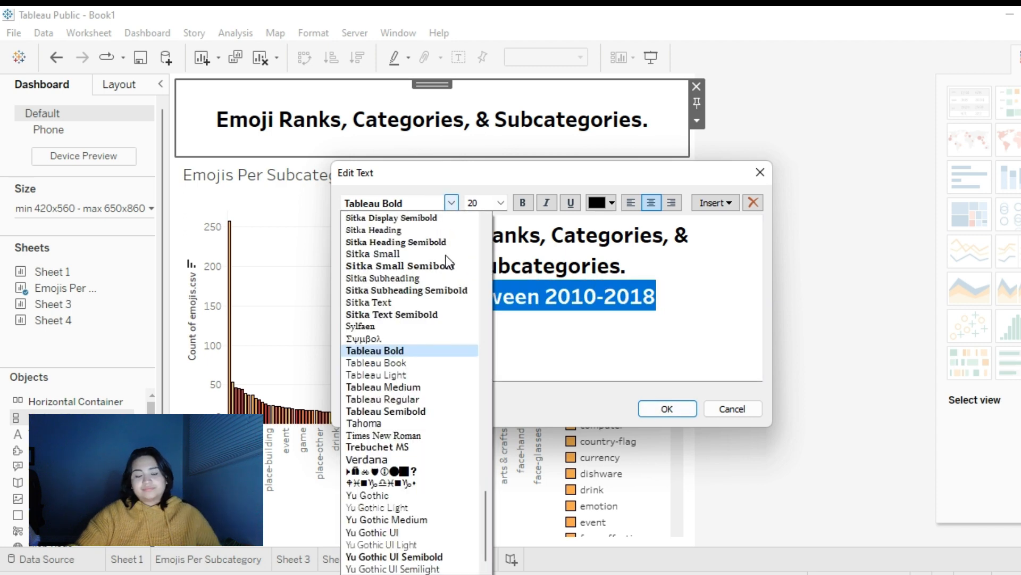
click(434, 349)
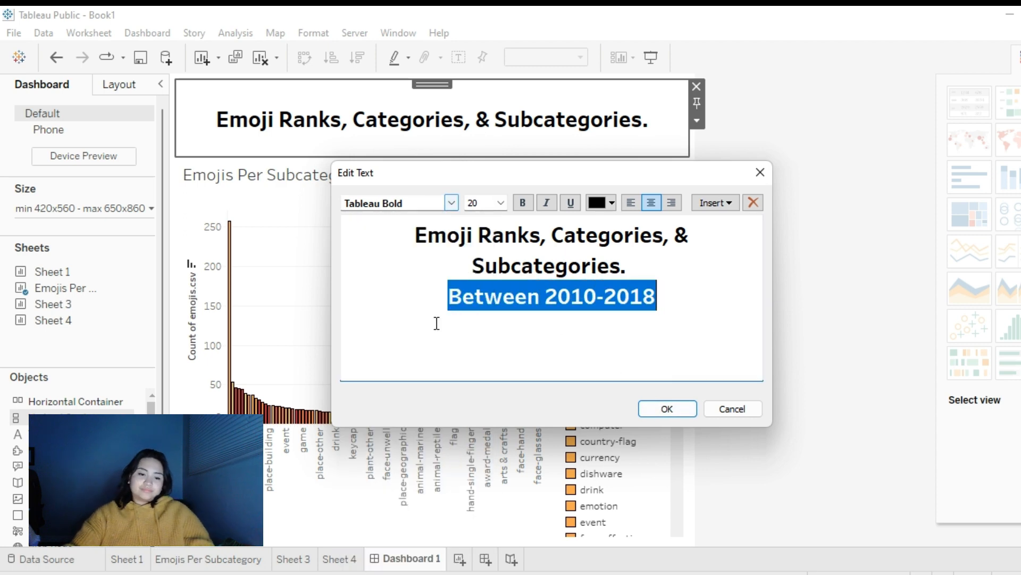
click(451, 204)
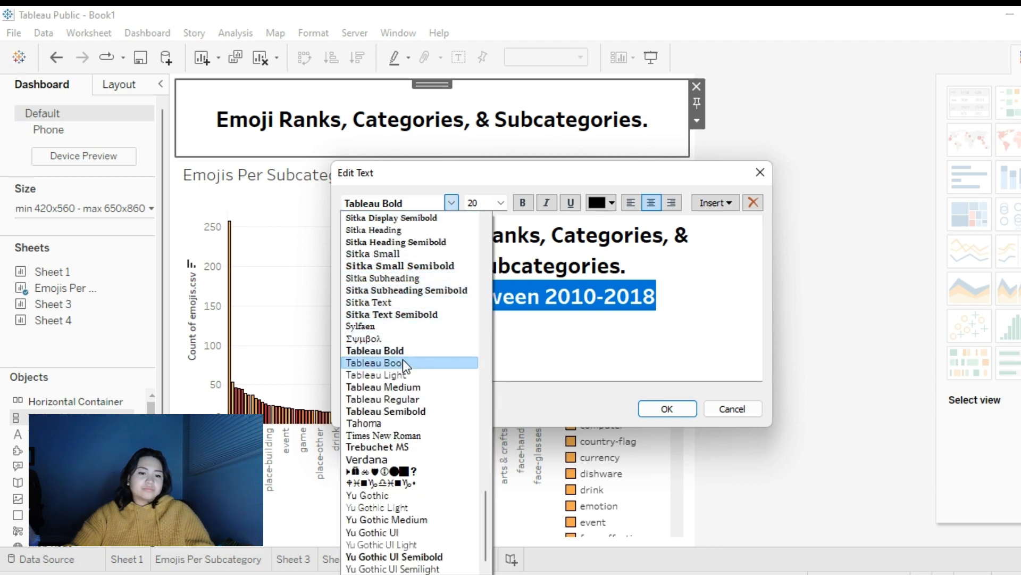
click(407, 408)
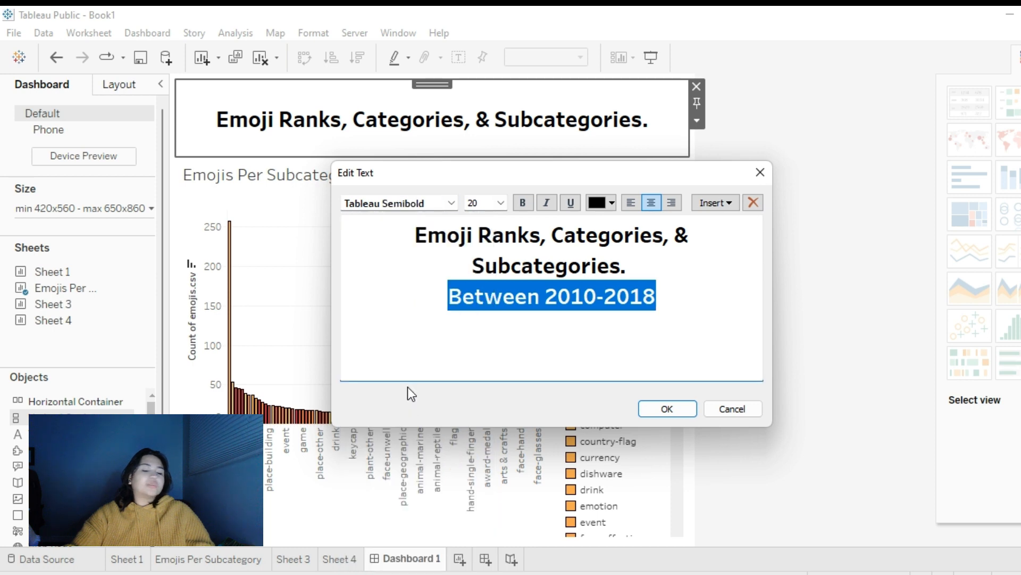
click(451, 202)
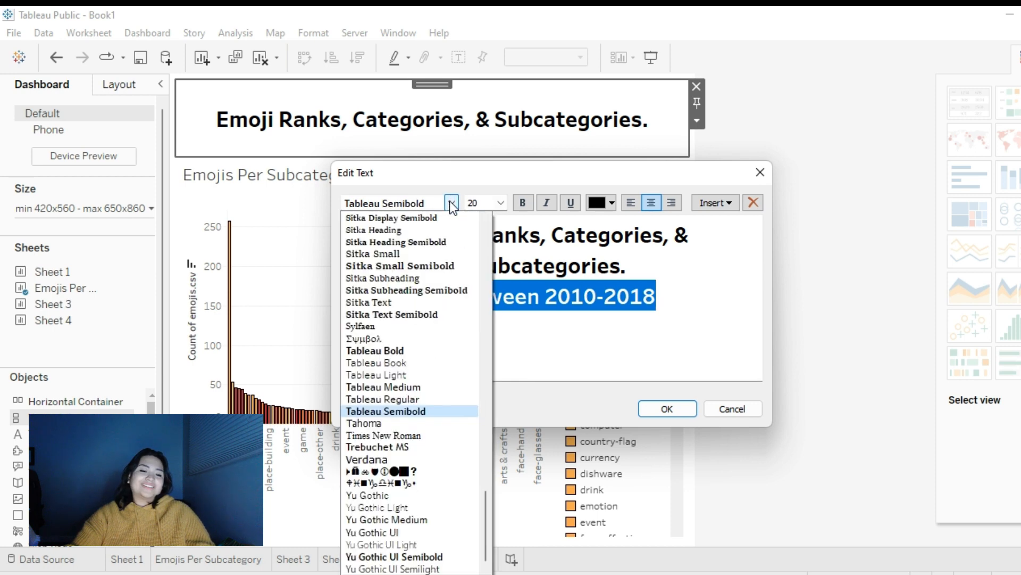
click(451, 204)
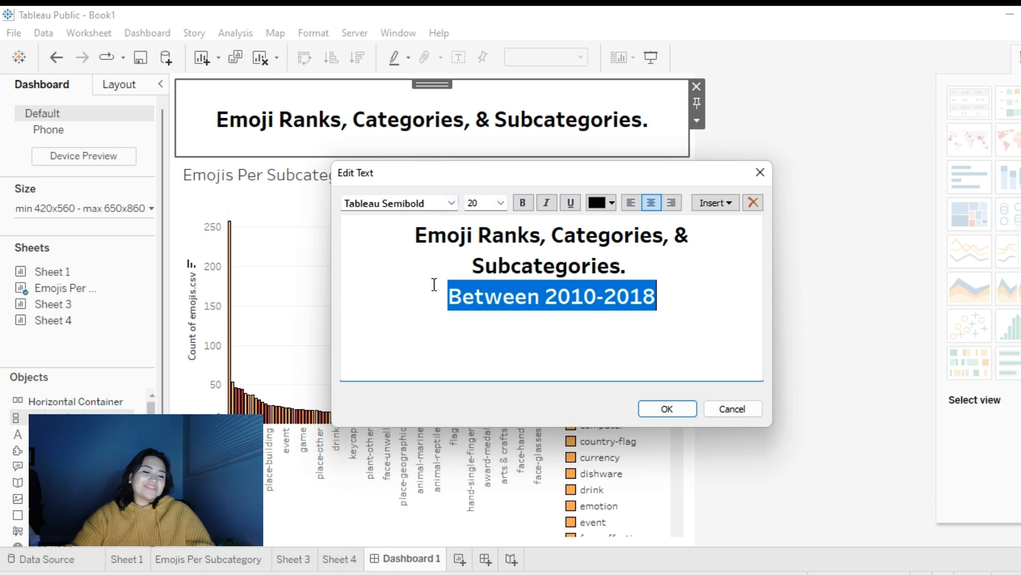
click(451, 203)
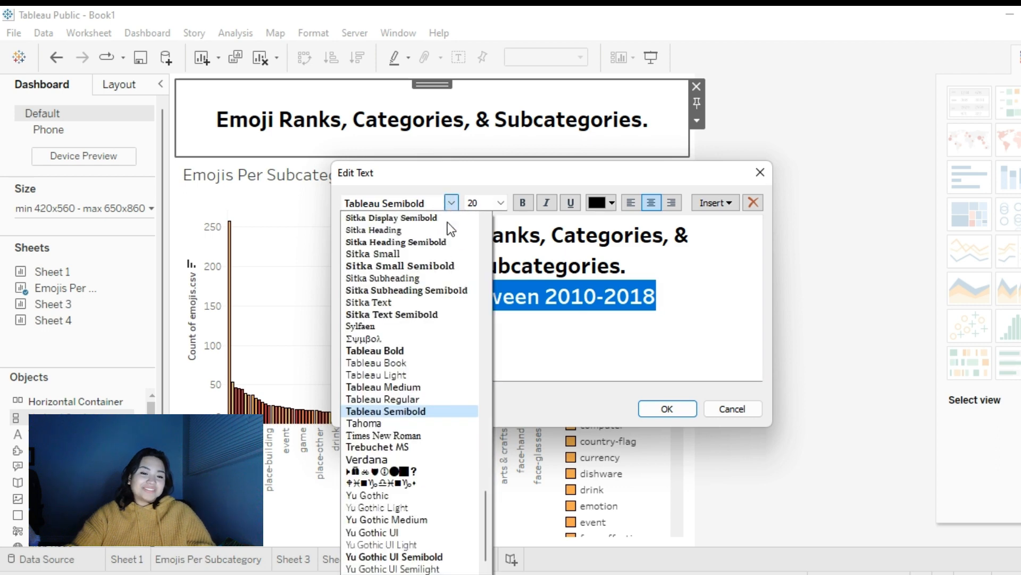
click(411, 397)
- Set the "Between 2010-2018" subtitle line to size 15 with a near-black text color
click(502, 200)
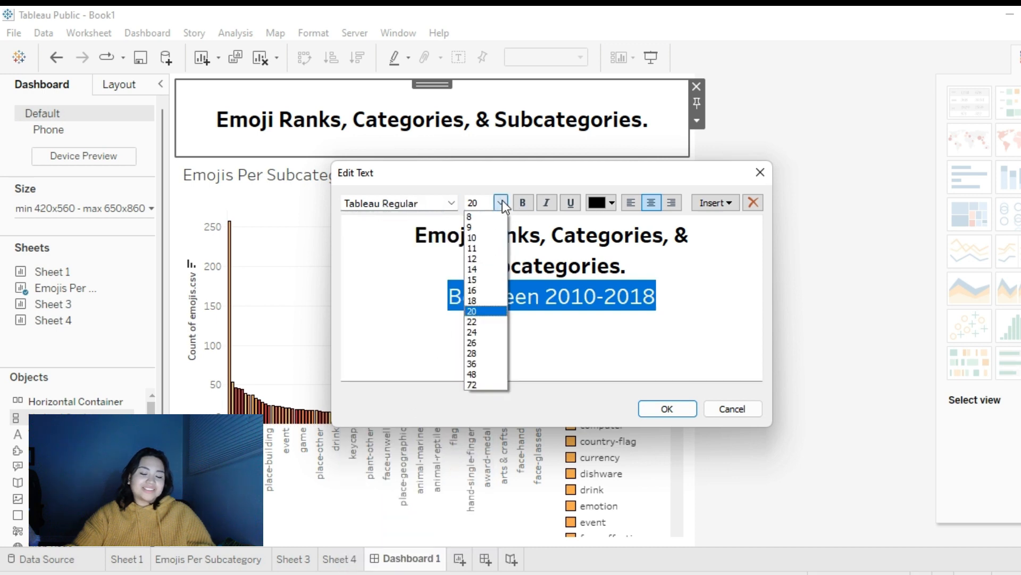
click(483, 279)
click(611, 203)
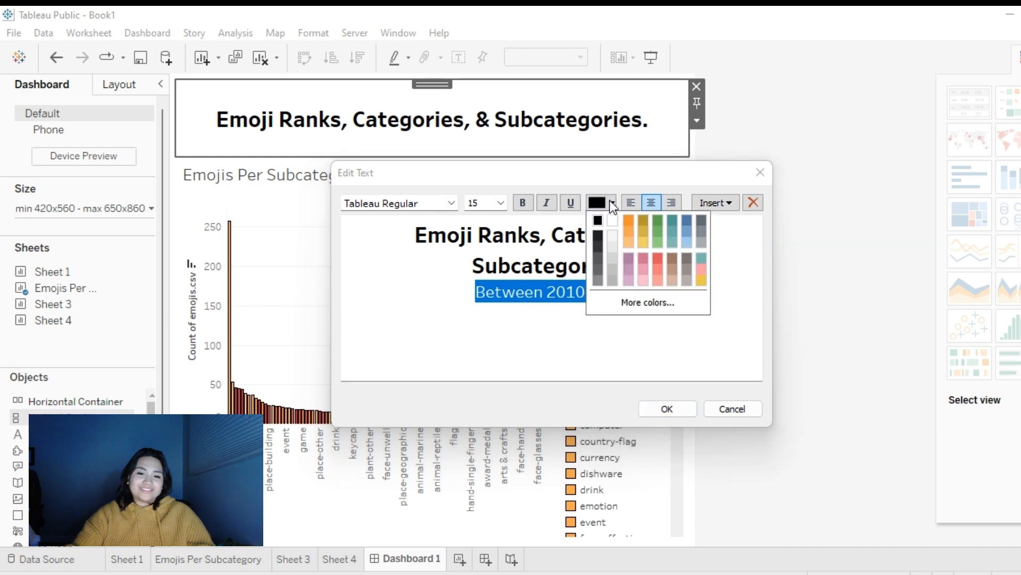
click(599, 232)
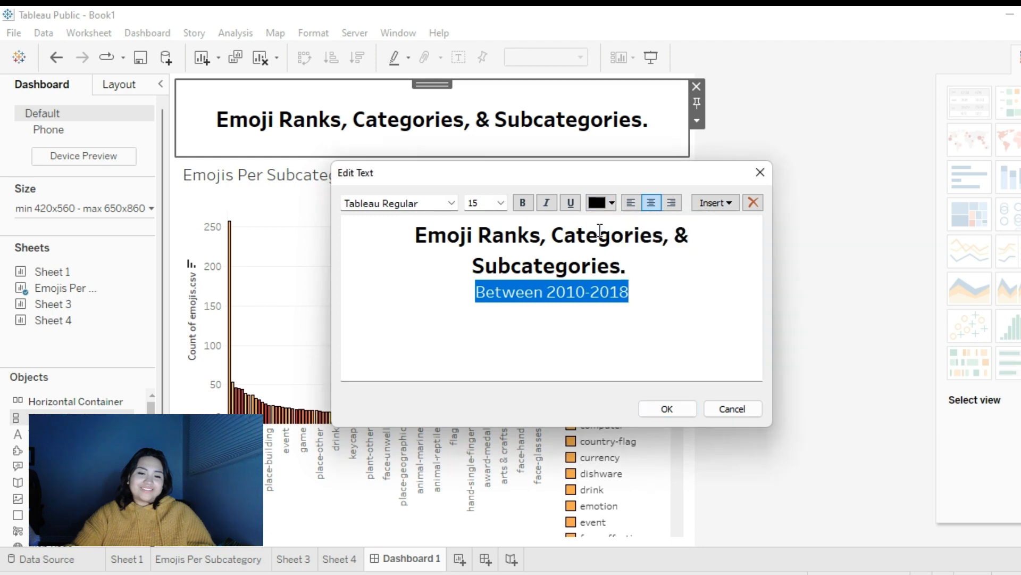
- Apply the edited dashboard title text and reduce the height of the title area
click(668, 409)
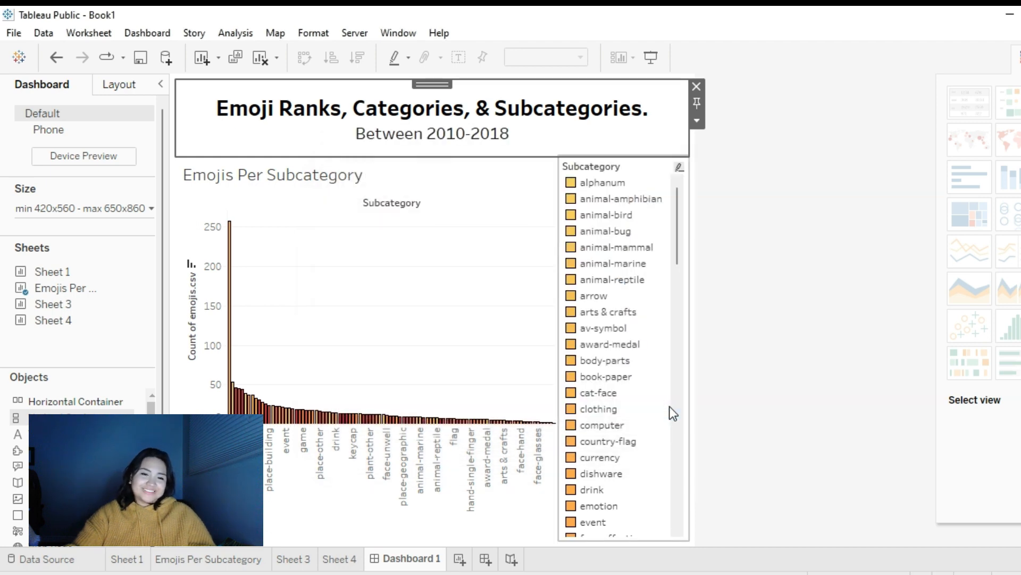
drag(434, 158, 436, 143)
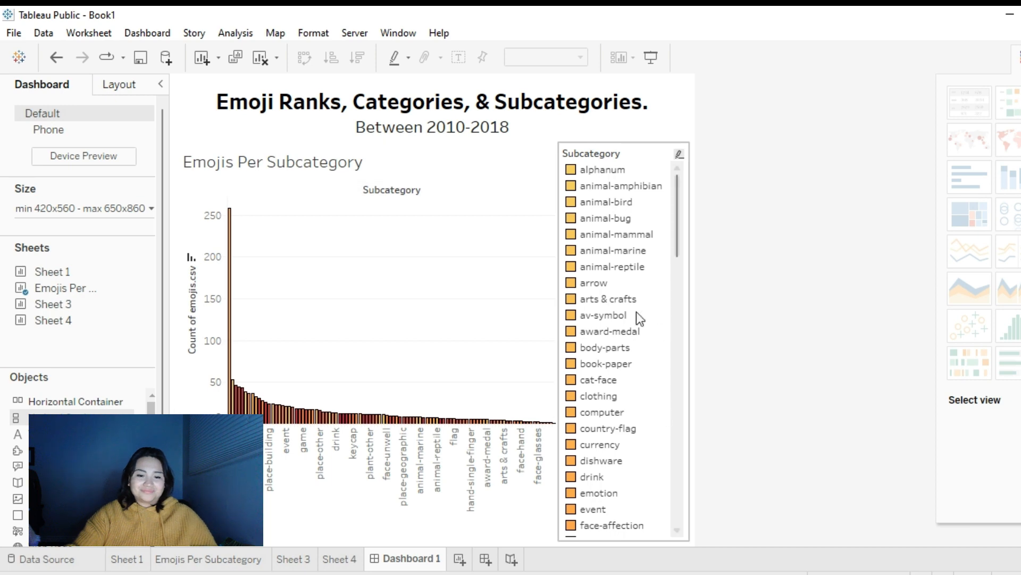
- Add Sheet 3 to the dashboard beside the Emojis Per Subcategory chart, on its left, and narrow the added view
mouse_move(37, 308)
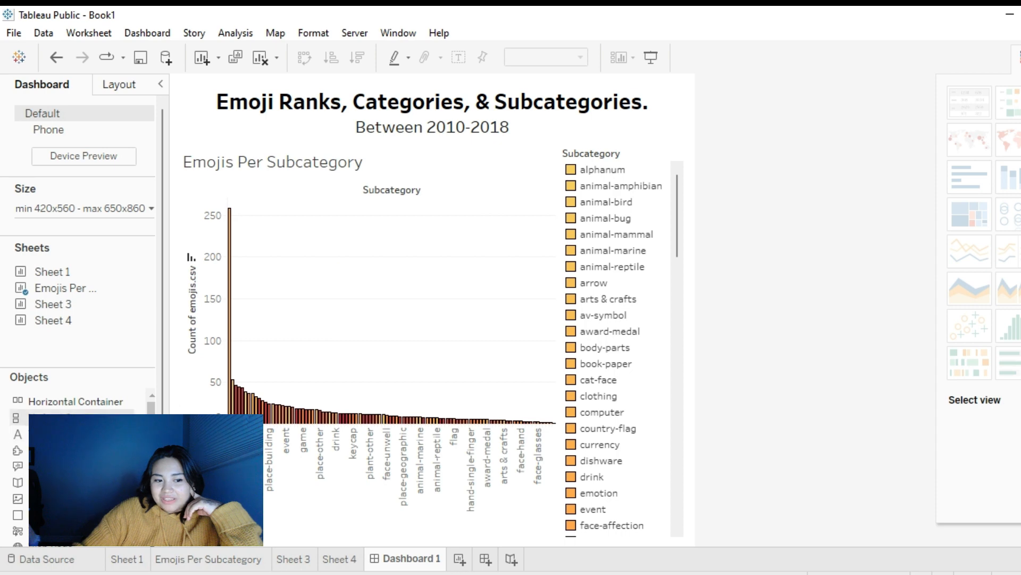
drag(93, 417, 213, 415)
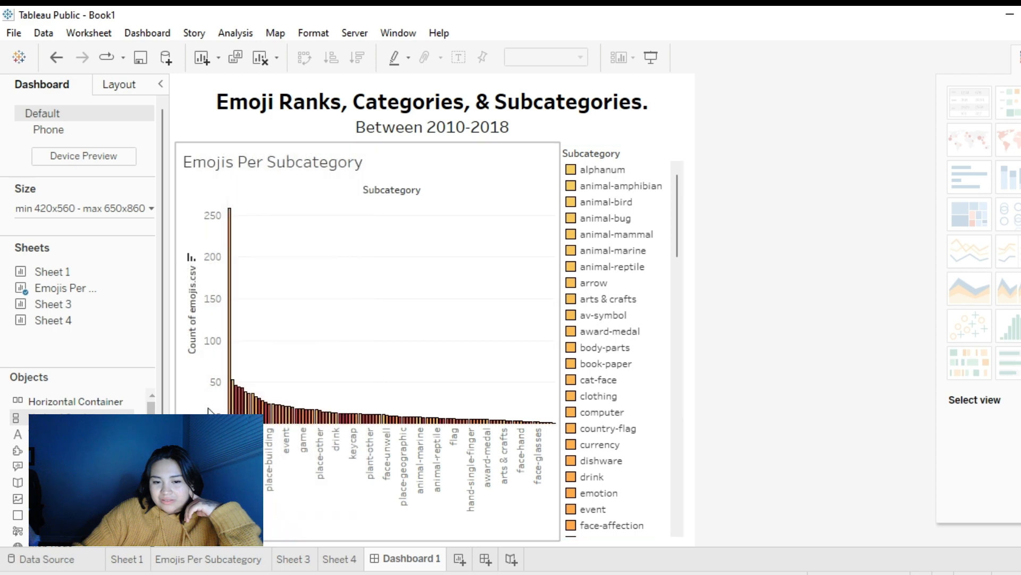
drag(54, 305, 241, 330)
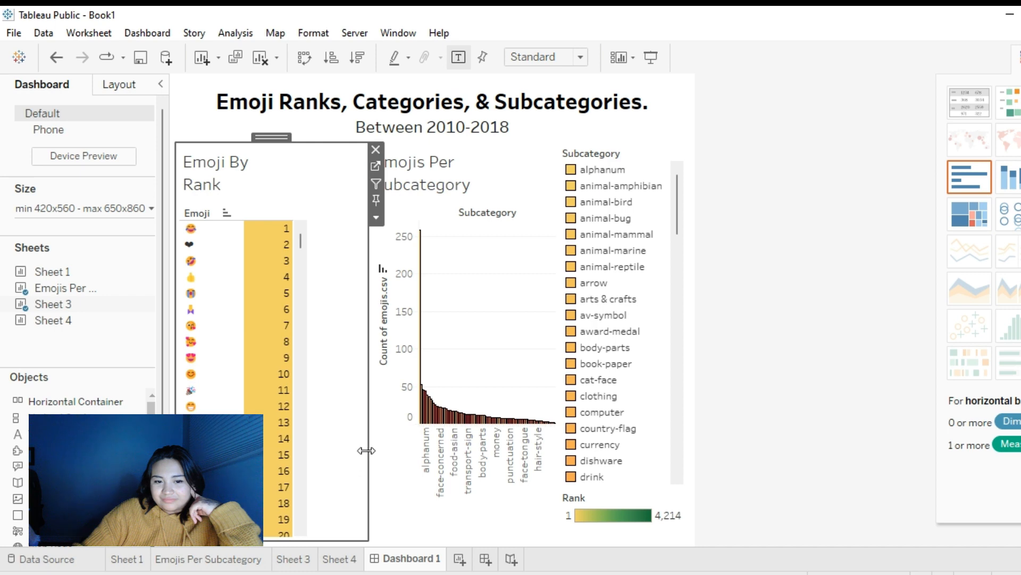
drag(366, 451, 324, 452)
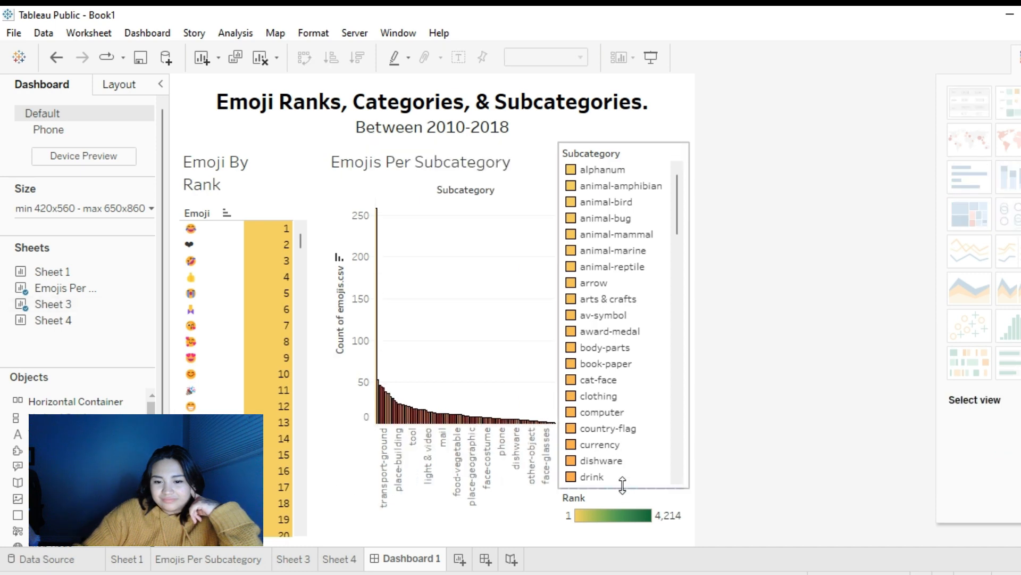
- Shorten the Subcategory legend to about three entries and place Sheet 4 directly beneath the Rank legend
drag(623, 484, 636, 216)
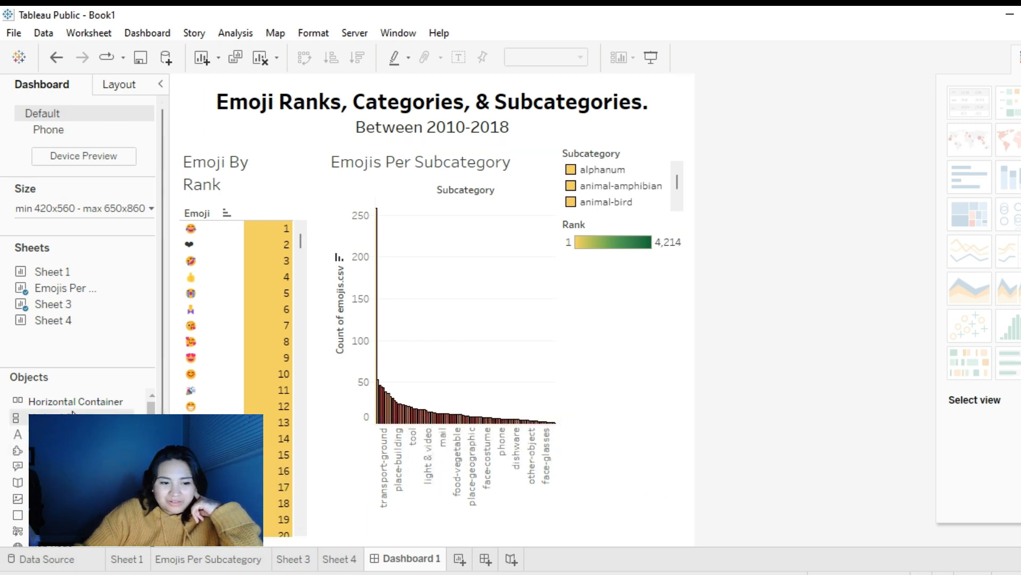
mouse_move(69, 274)
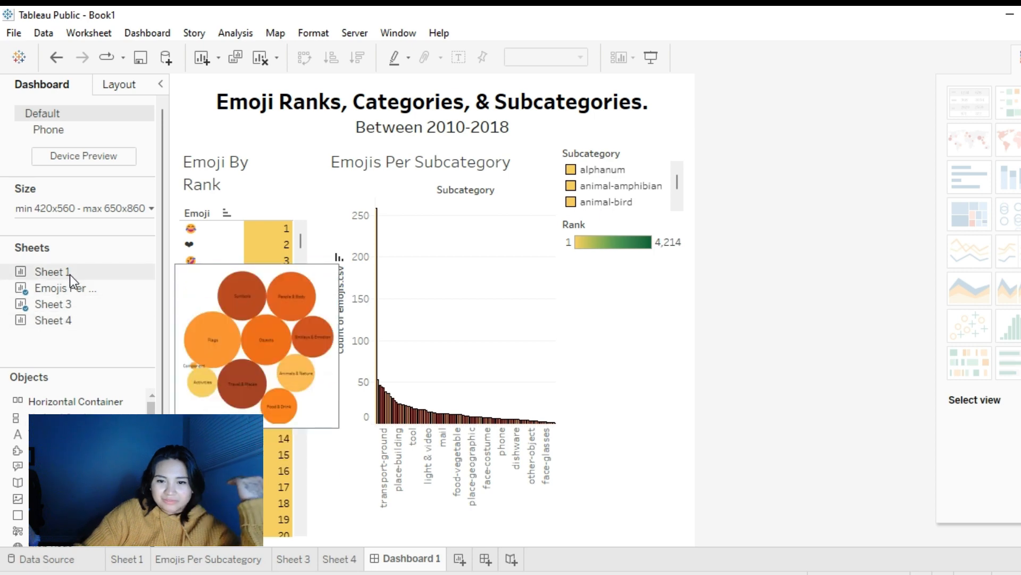
mouse_move(43, 319)
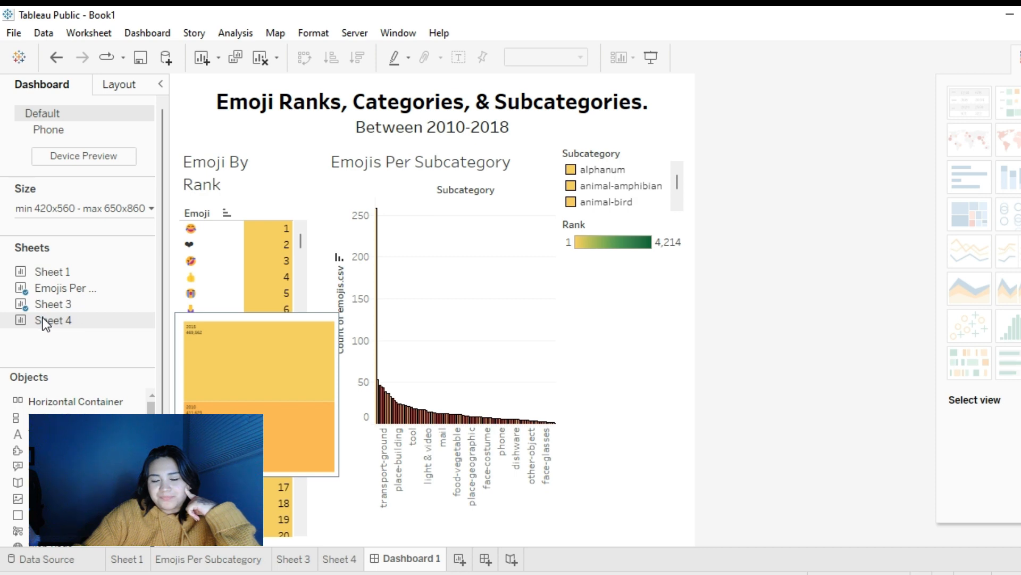
mouse_move(43, 320)
mouse_down()
mouse_move(503, 330)
mouse_move(600, 349)
mouse_up()
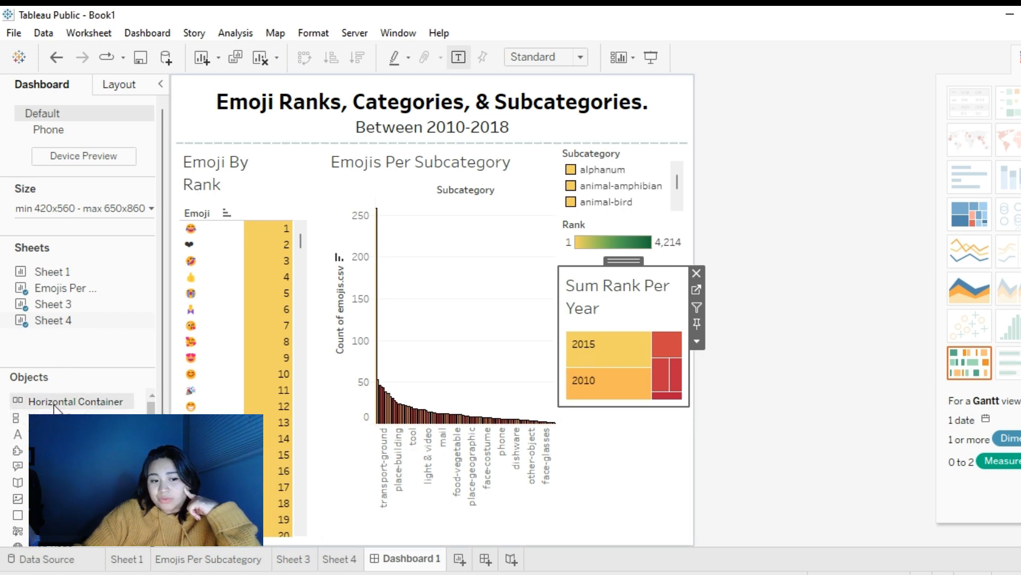
- Add a full-width horizontal container beneath the dashboard title and move the Emojis Per Subcategory chart into it
drag(54, 404, 436, 249)
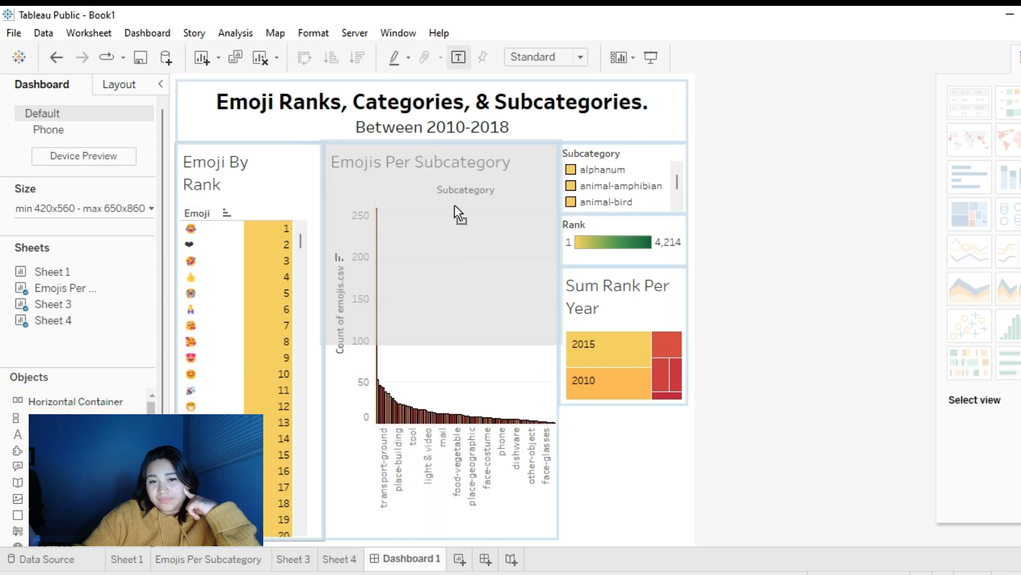
mouse_move(436, 183)
mouse_down()
mouse_move(327, 178)
mouse_move(307, 160)
mouse_up()
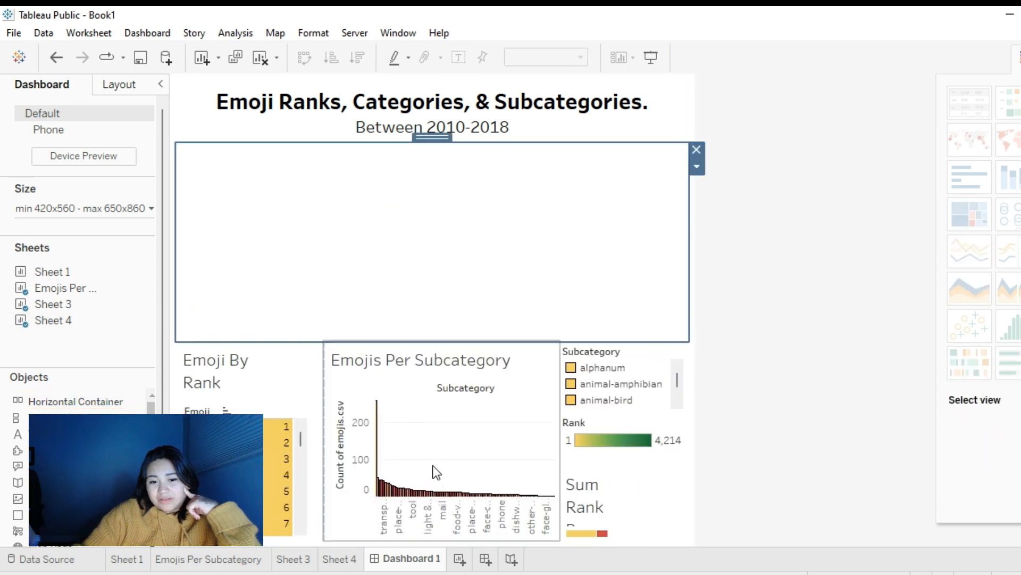
drag(433, 465, 348, 311)
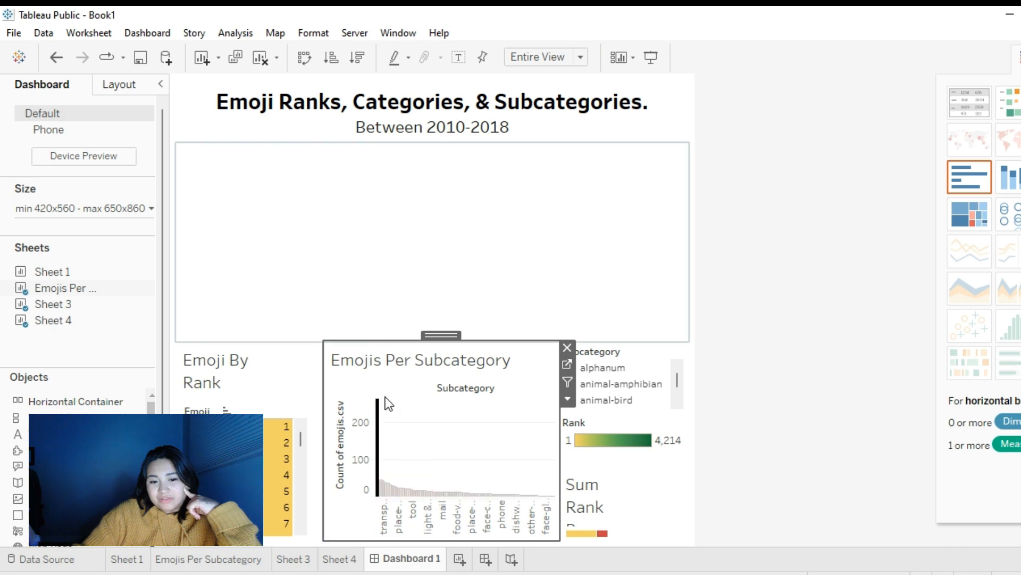
click(440, 423)
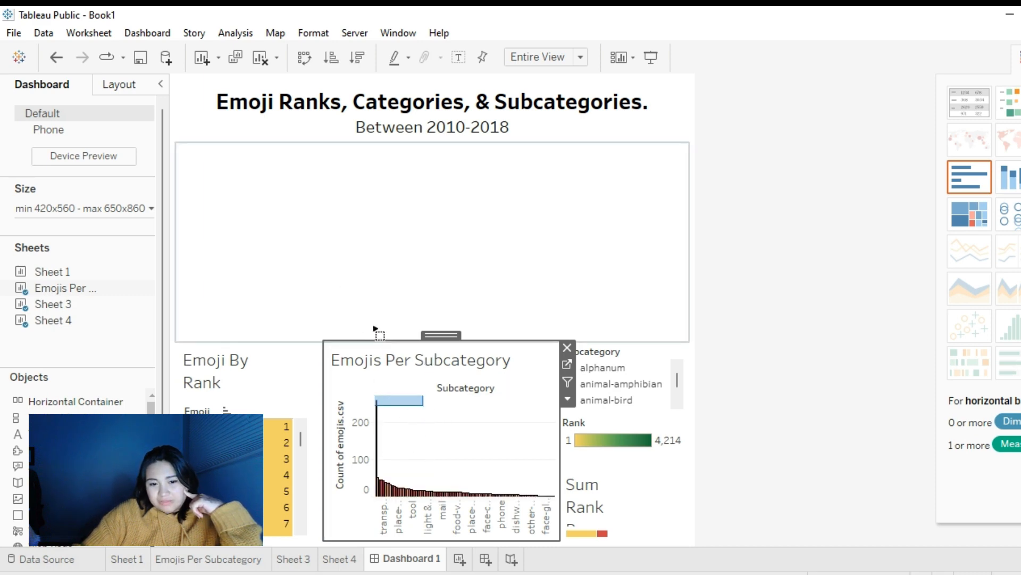
click(568, 347)
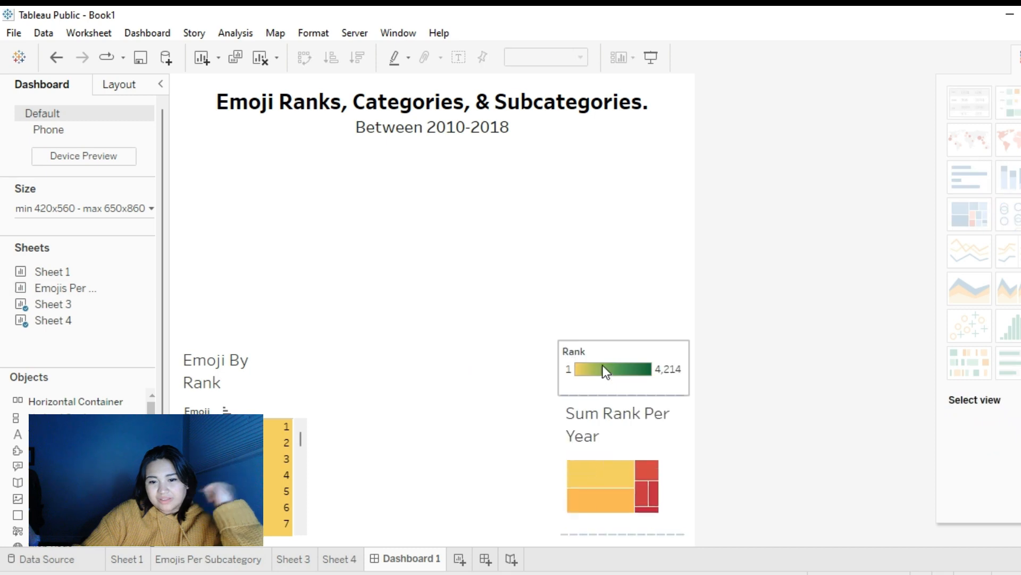
drag(68, 289, 284, 264)
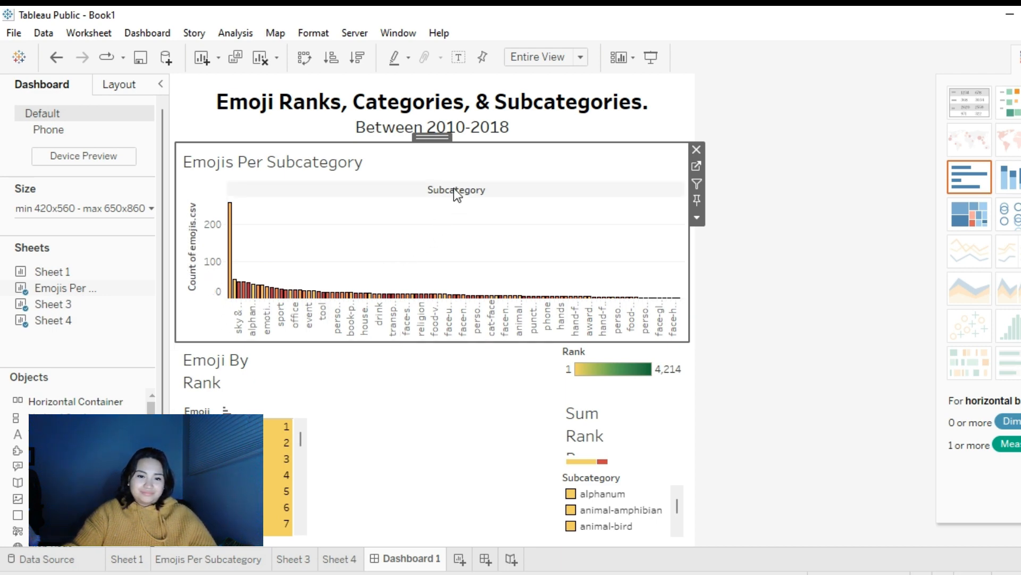
- Replace the sheet-name placeholder in the bar chart's title with the text "Emojis Per Subcategory"
double_click(306, 163)
double_click(343, 203)
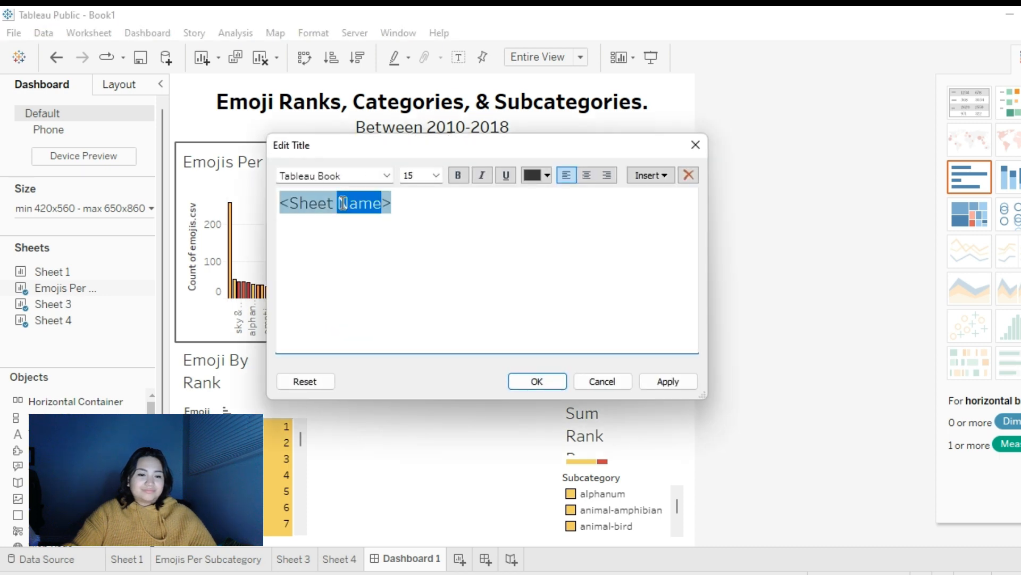
key(ctrl+a)
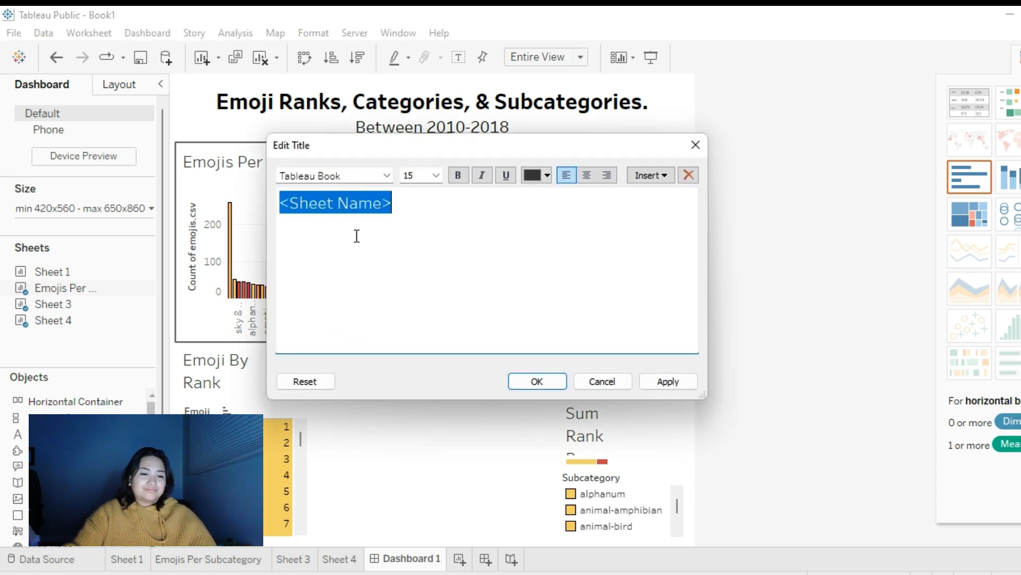
text(Emoji)
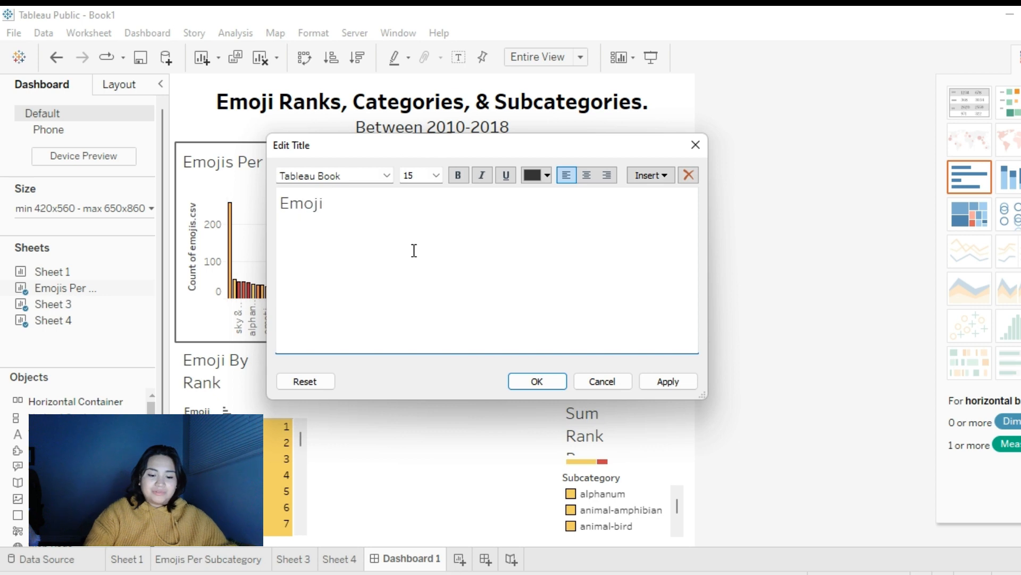
text(s )
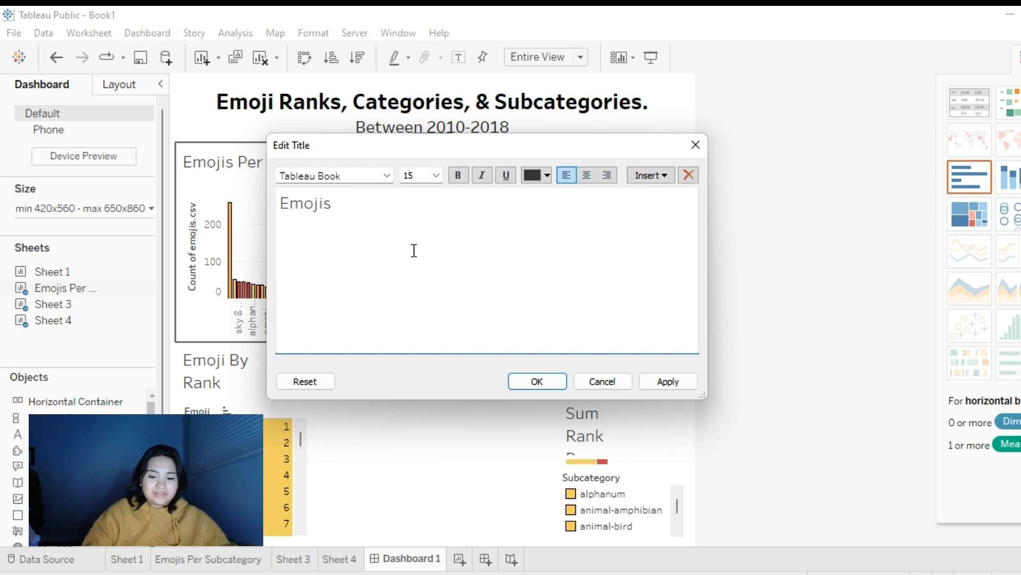
text(Per )
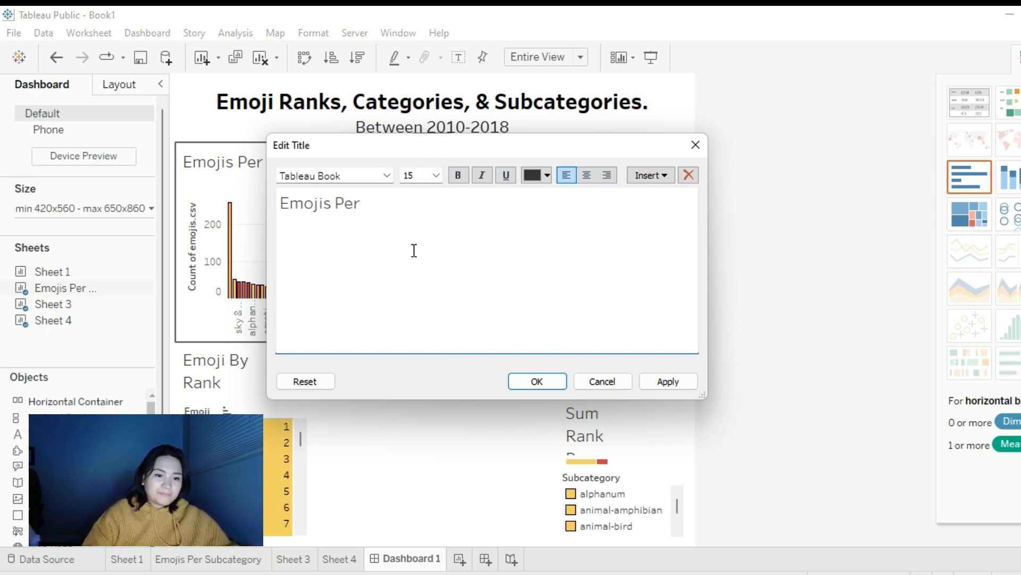
text(Subcateg)
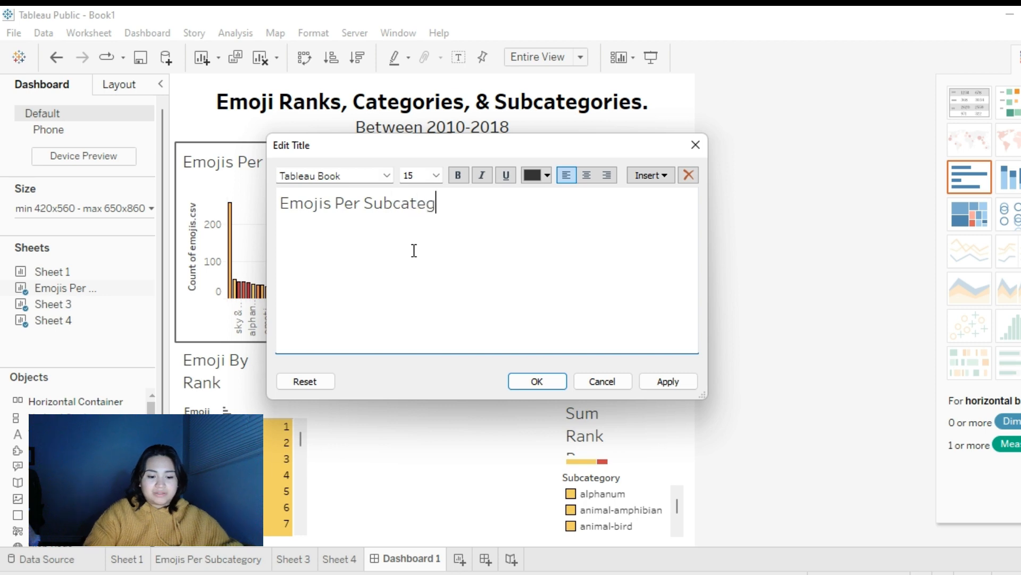
text(or)
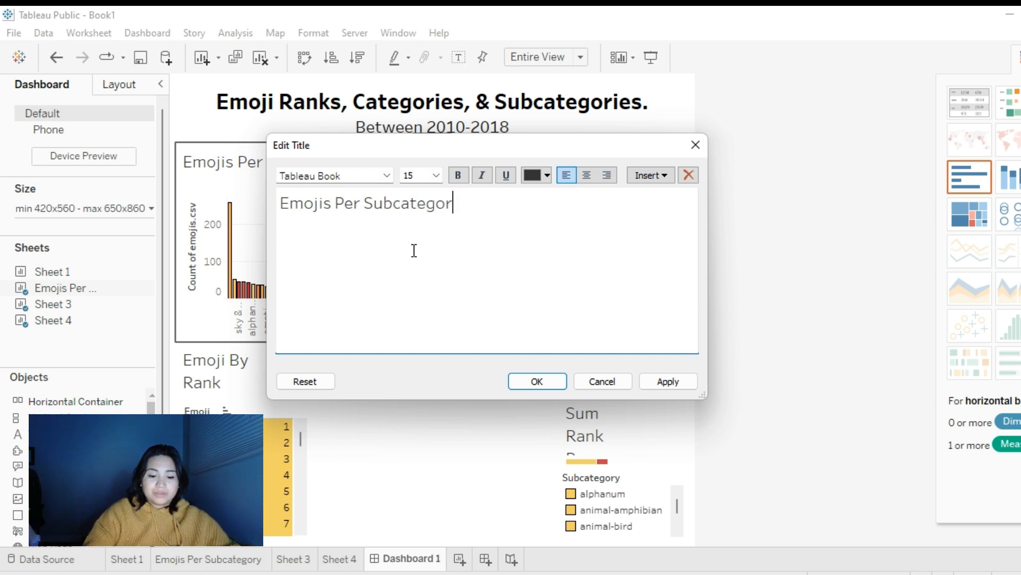
text(iy)
- Format the whole Emojis Per Subcategory chart title as size 12, bold and centred, and apply it
click(389, 207)
key(ctrl+a)
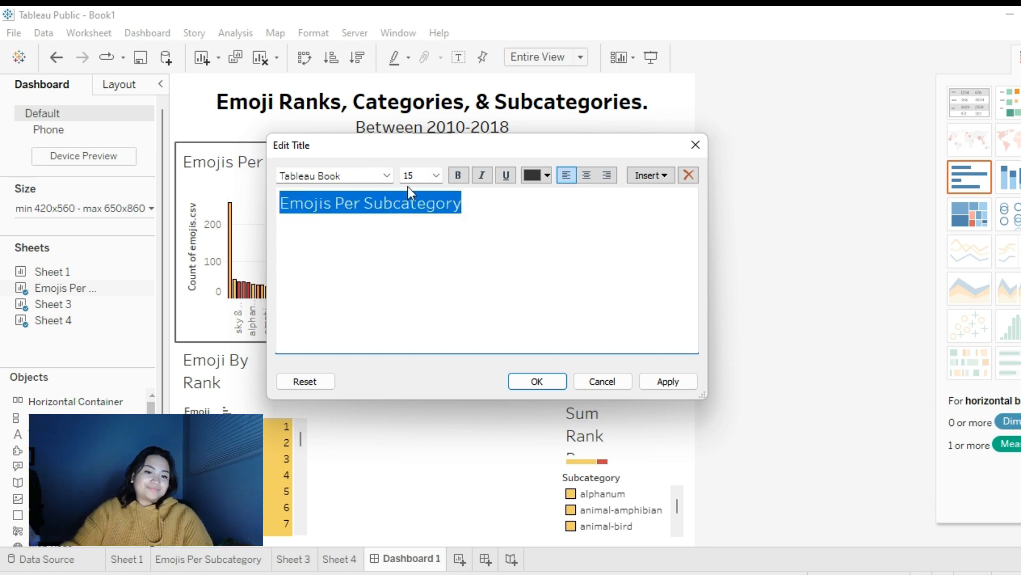
click(435, 175)
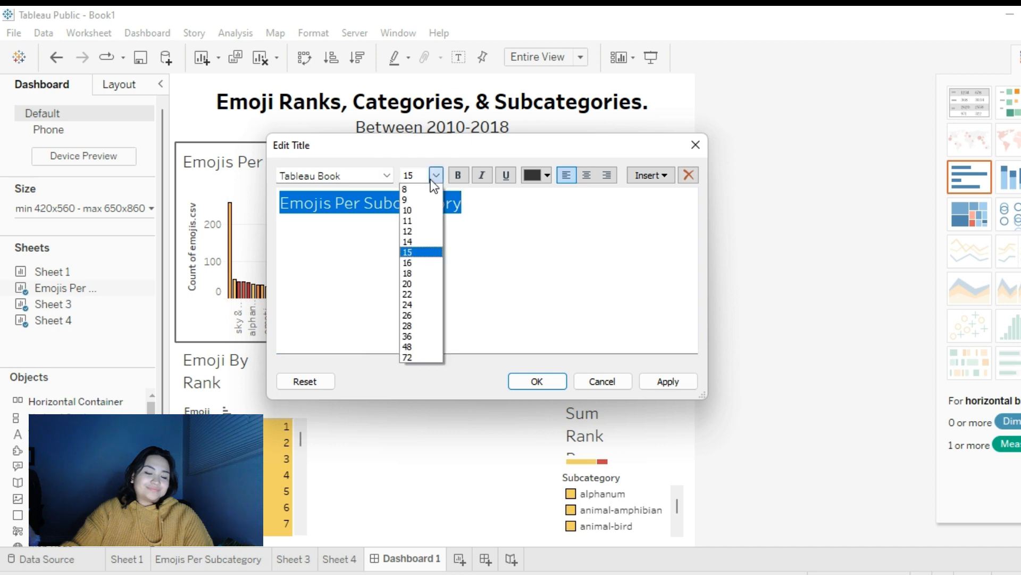
click(417, 232)
click(458, 176)
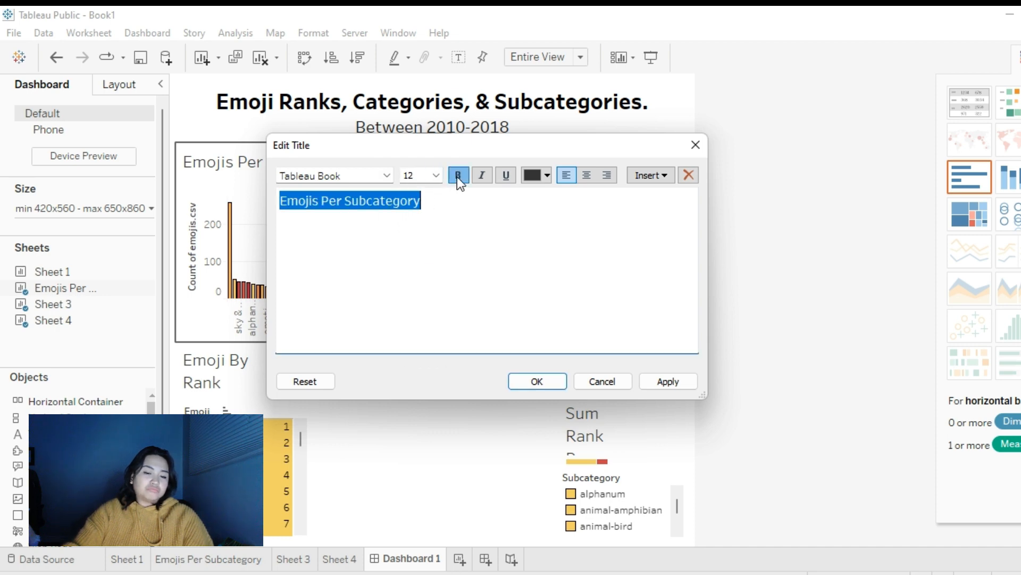
click(585, 175)
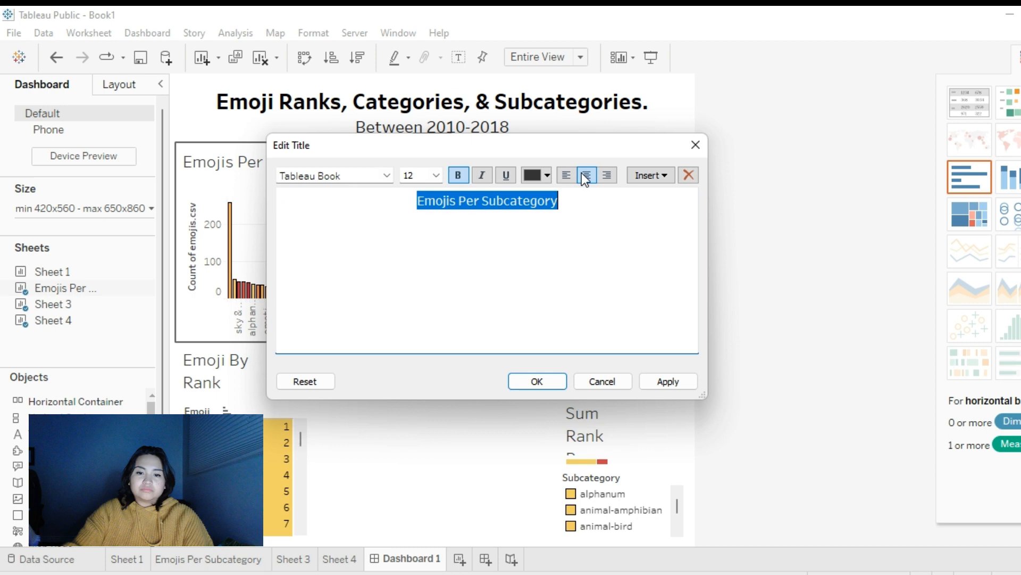
click(550, 381)
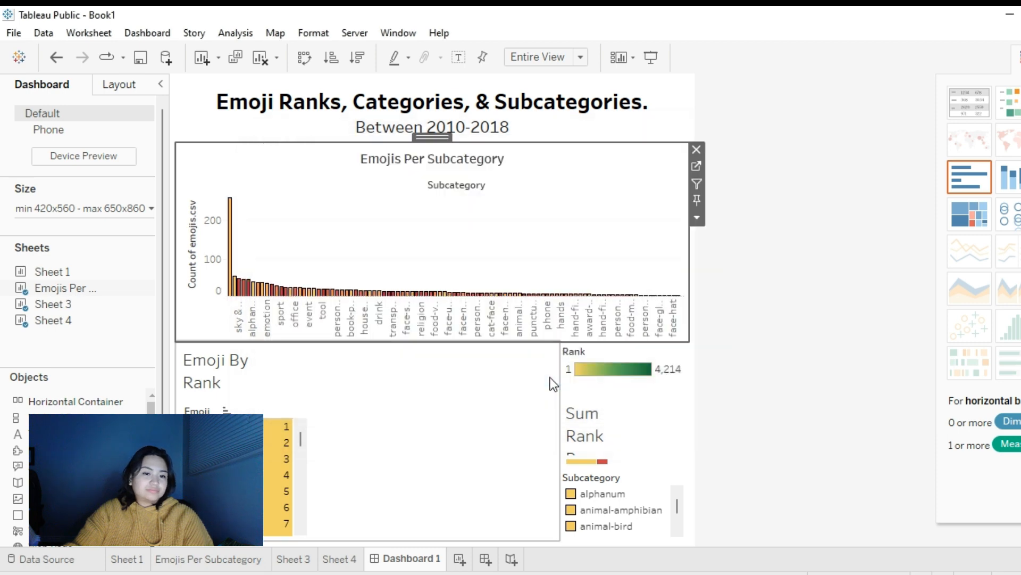
- Hide the Subcategory field label for columns above the bar chart
right_click(461, 187)
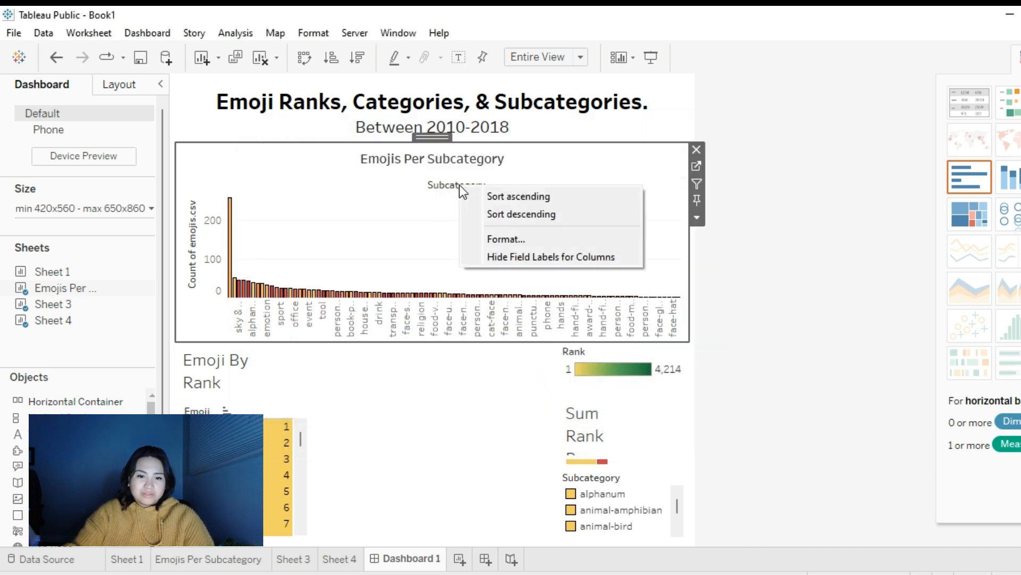
click(510, 255)
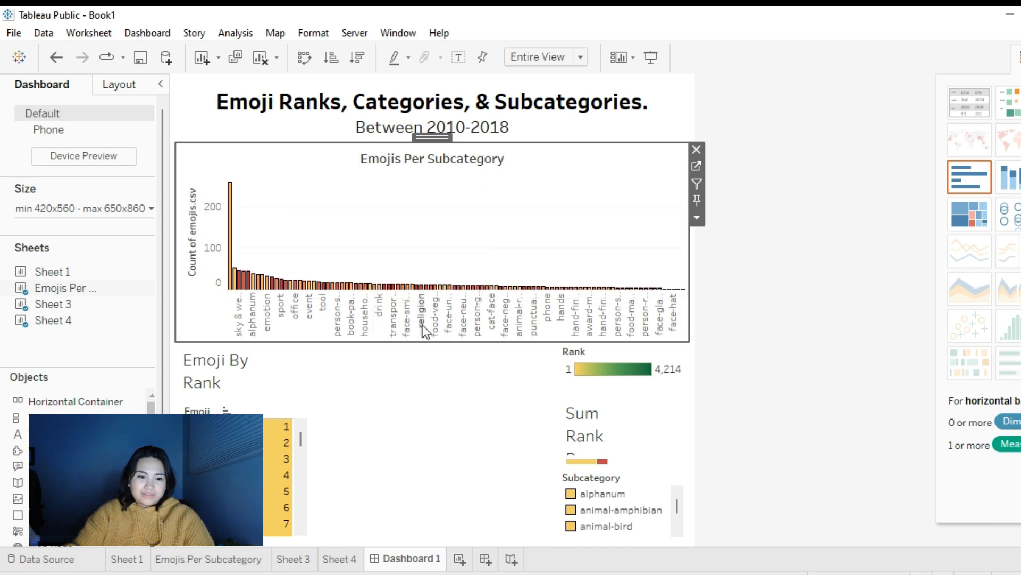
- Change the bar chart's vertical axis title to "Number of emojis"
double_click(195, 242)
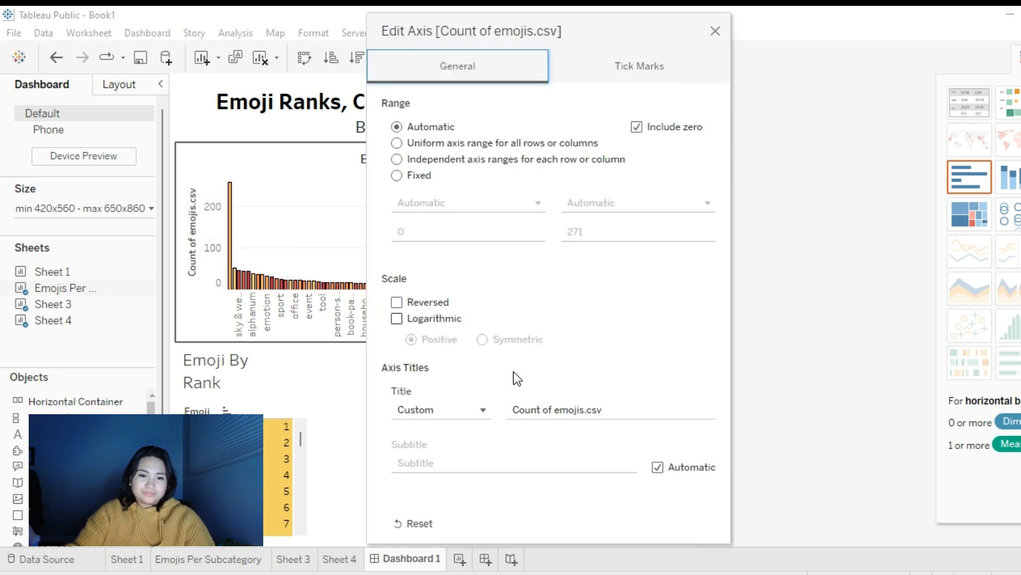
click(611, 408)
key(BackSpace)
key(BackSpace)
key(BackSpace)
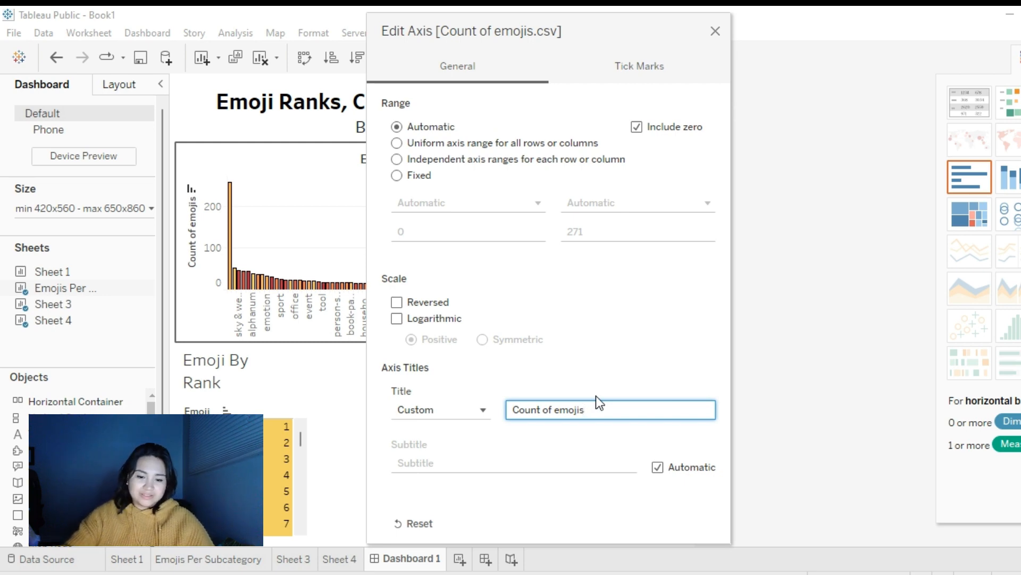
key(Left)
key(Left)
key(Left)
key(Left)
key(Left)
key(Left)
key(Left)
key(Left)
key(Left)
key(Left)
key(Left)
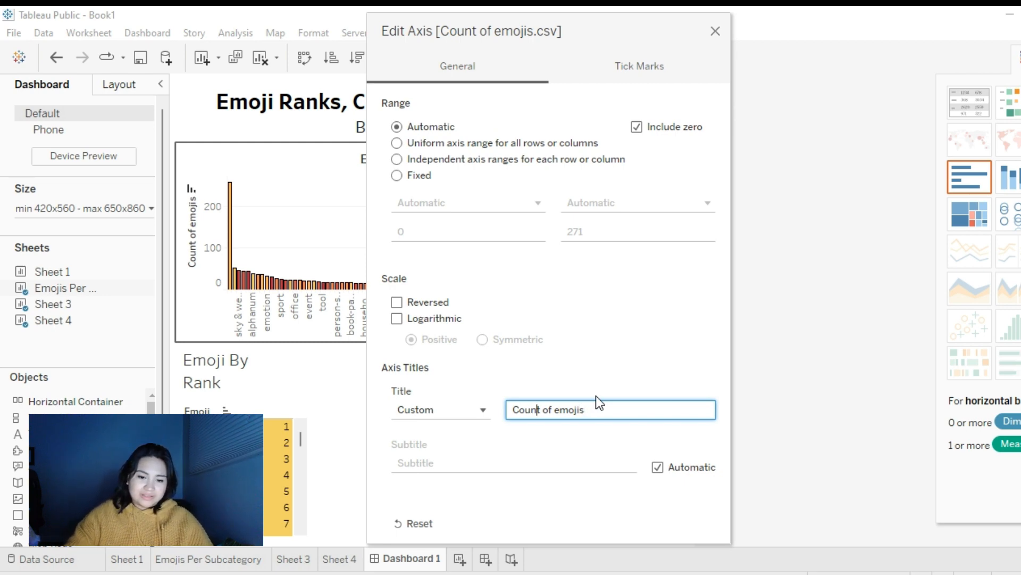
key(Delete)
key(Delete)
key(BackSpace)
key(BackSpace)
key(BackSpace)
text(Numb)
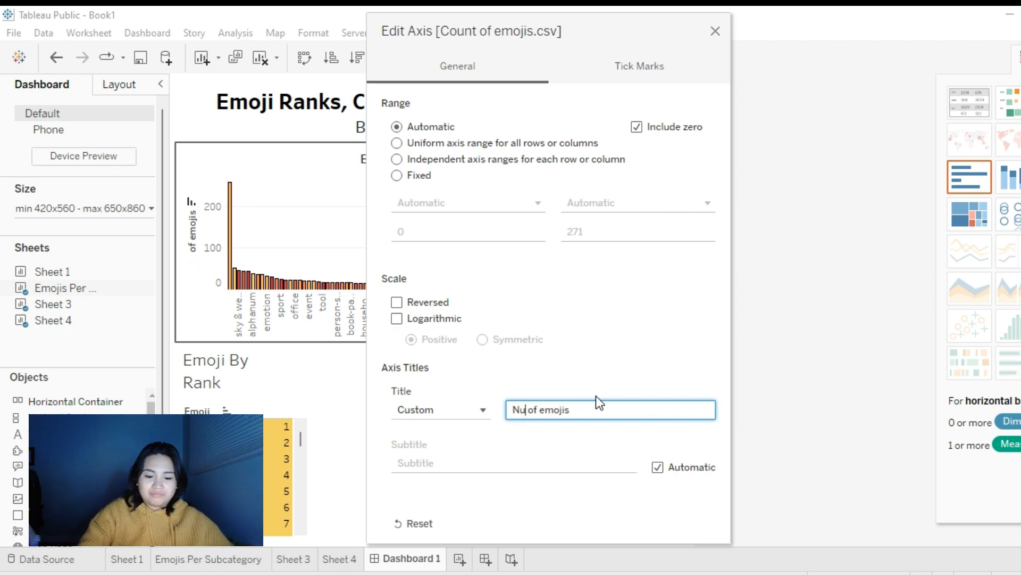
text(er)
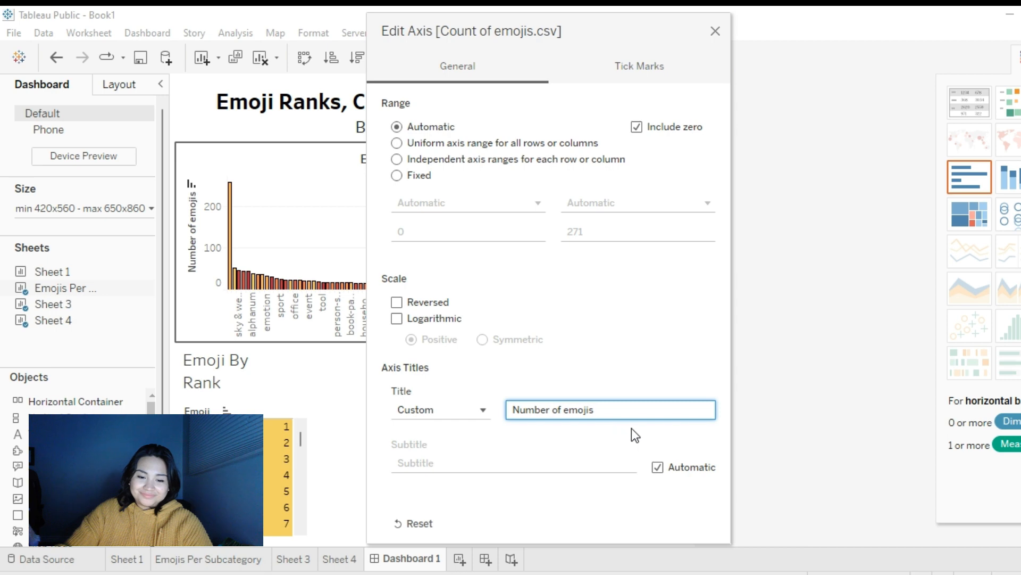
- Capitalise the last word of the bar chart's vertical axis title so it reads "Number of Emojis"
click(716, 31)
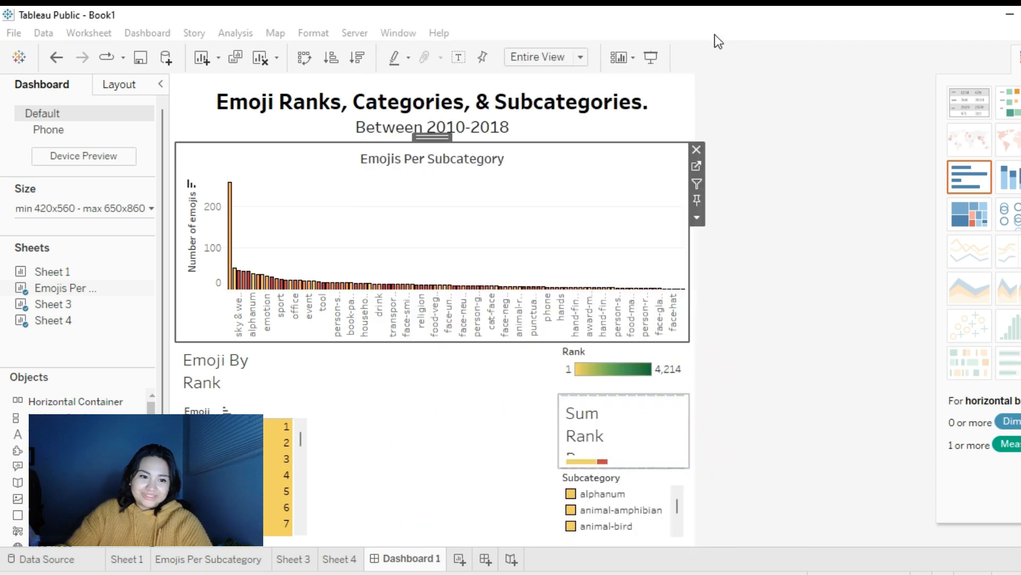
double_click(194, 250)
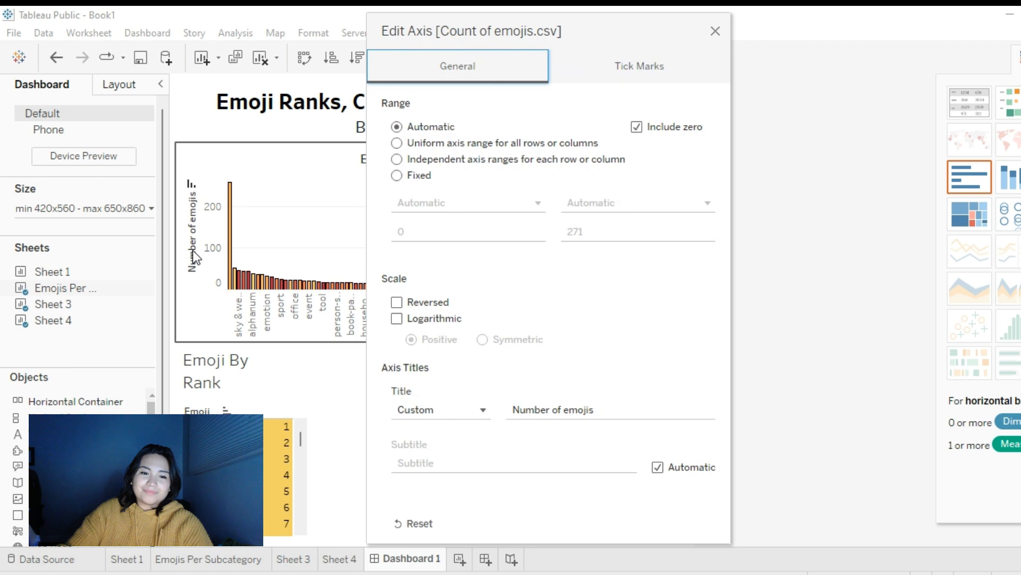
click(565, 409)
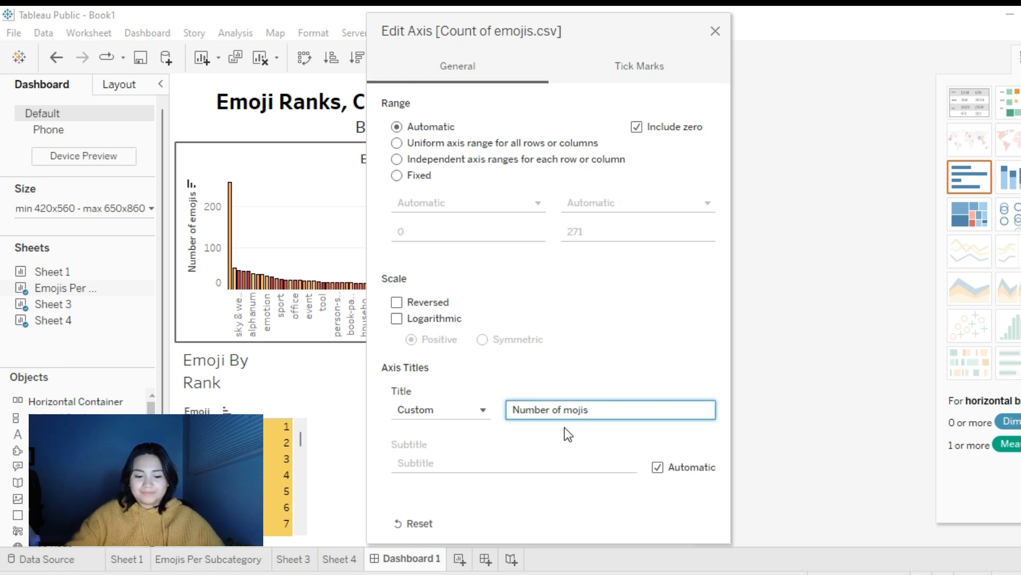
text(E)
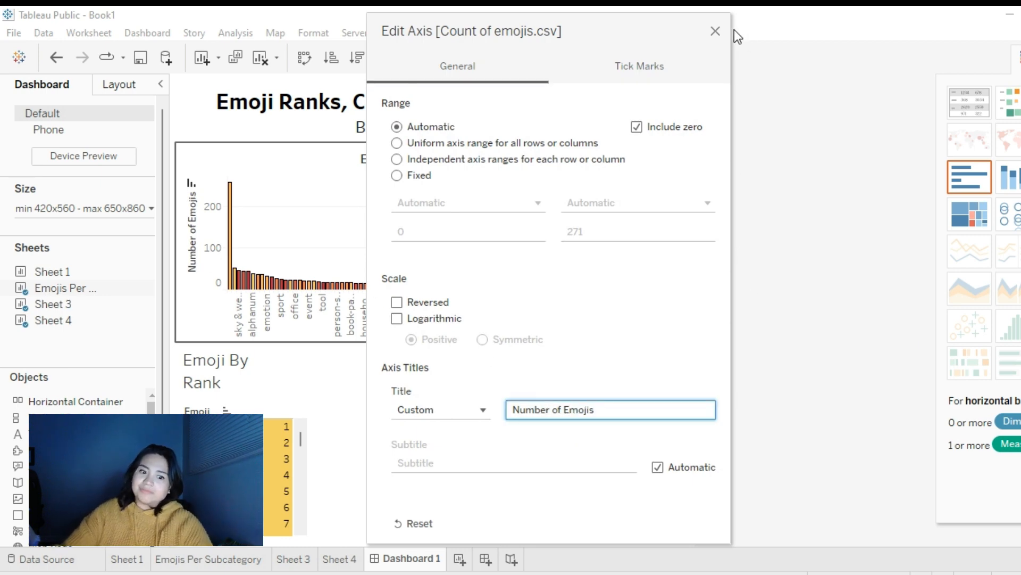
click(715, 32)
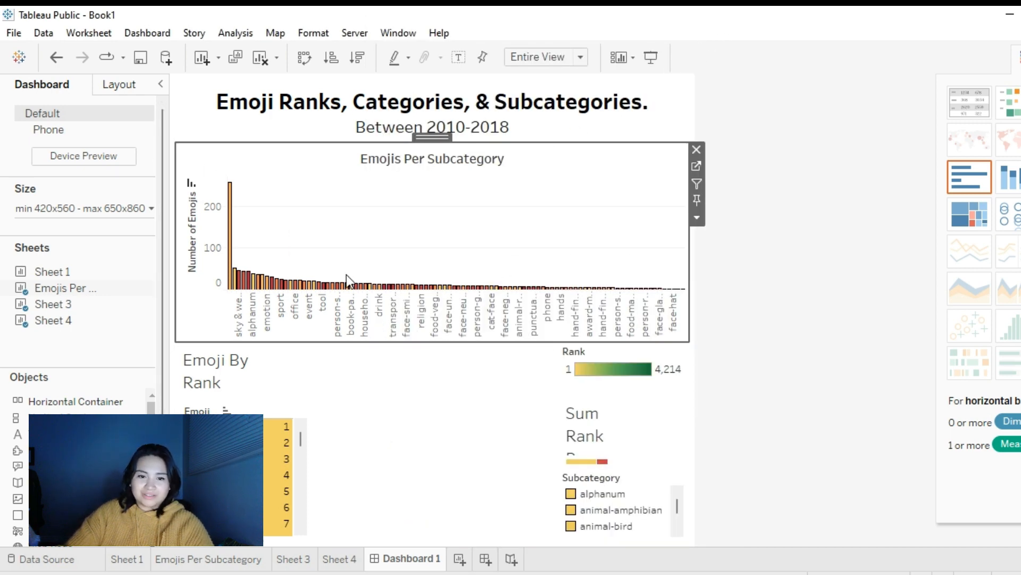
- Reduce the Emojis Per Subcategory chart's height slightly and remove the Subcategory legend from the dashboard
scroll(405, 375, down, 4)
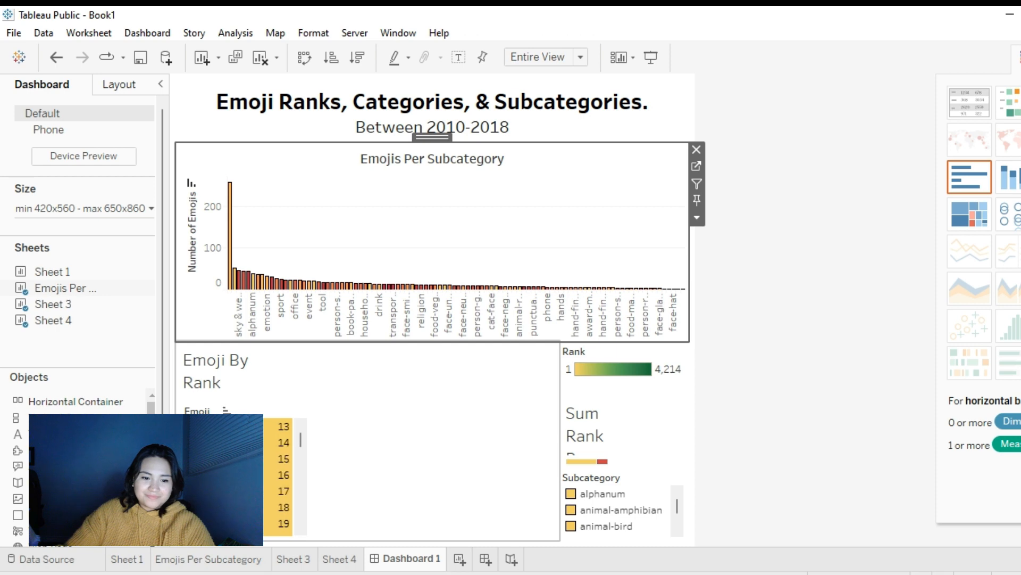
drag(438, 342, 442, 319)
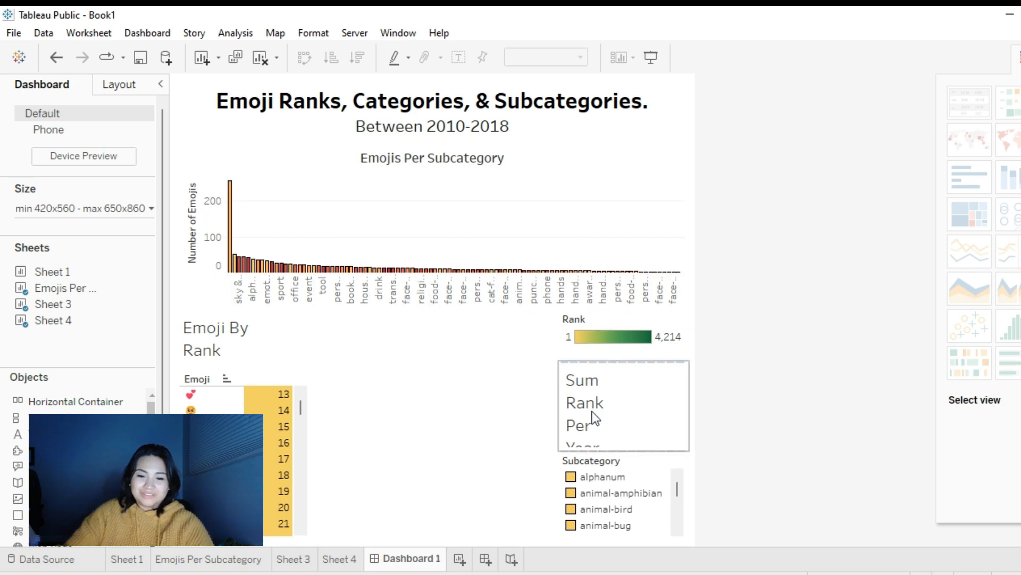
click(652, 415)
click(621, 494)
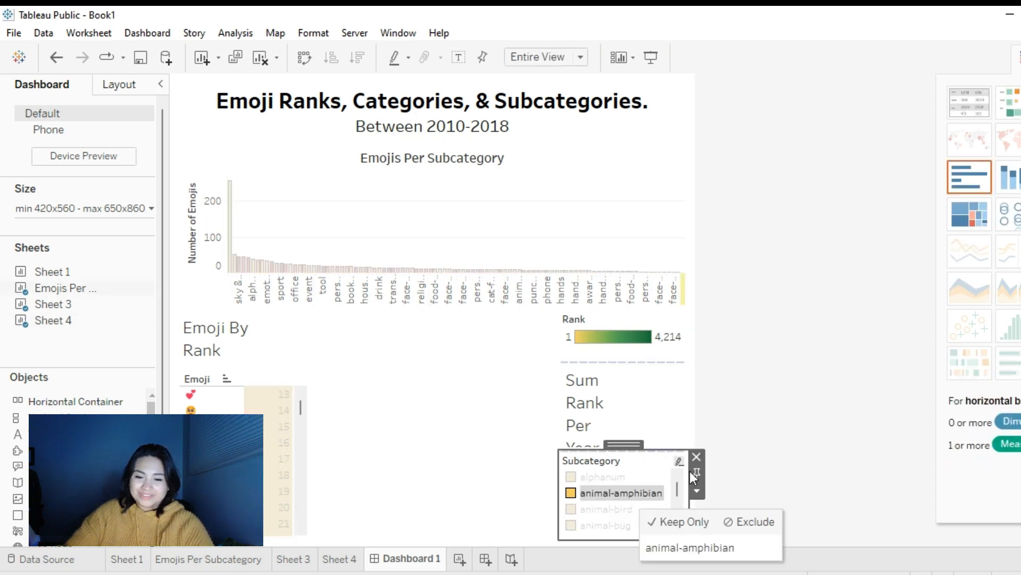
click(696, 457)
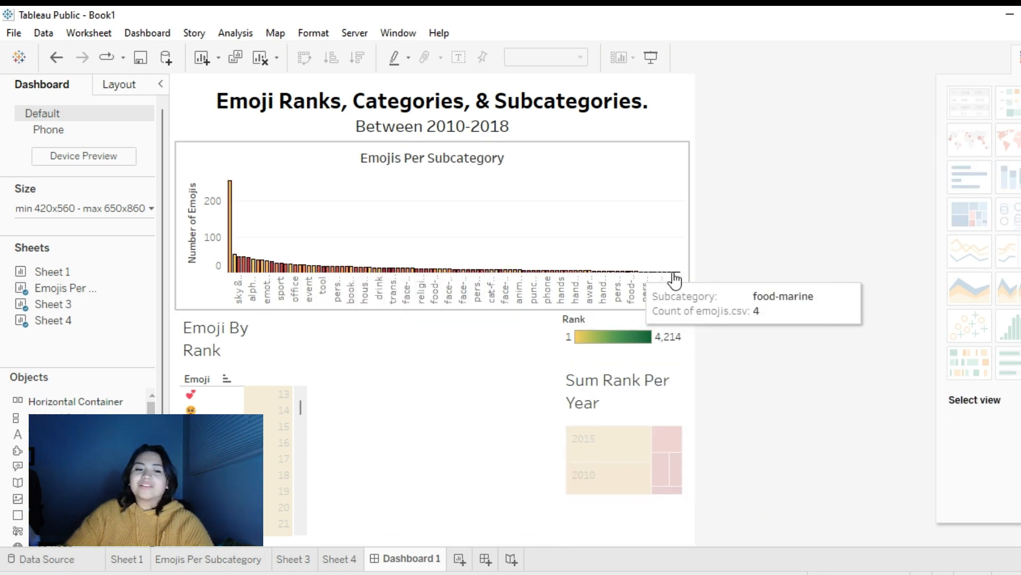
- Return the Emoji By Rank table to its first rows and narrow its container to fit the two columns
click(281, 369)
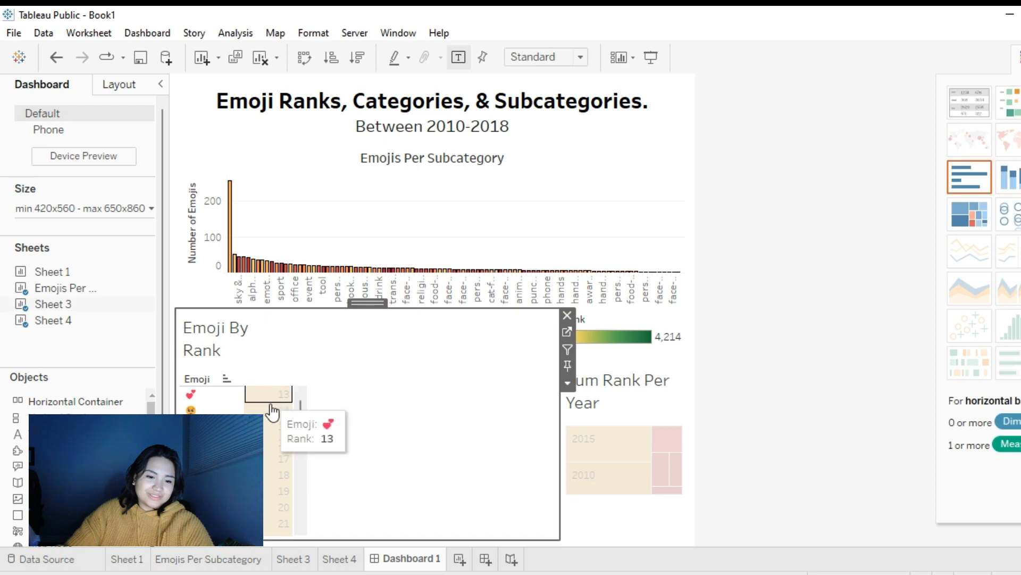
mouse_move(302, 410)
mouse_down()
mouse_move(303, 485)
mouse_move(291, 529)
mouse_move(306, 405)
mouse_up()
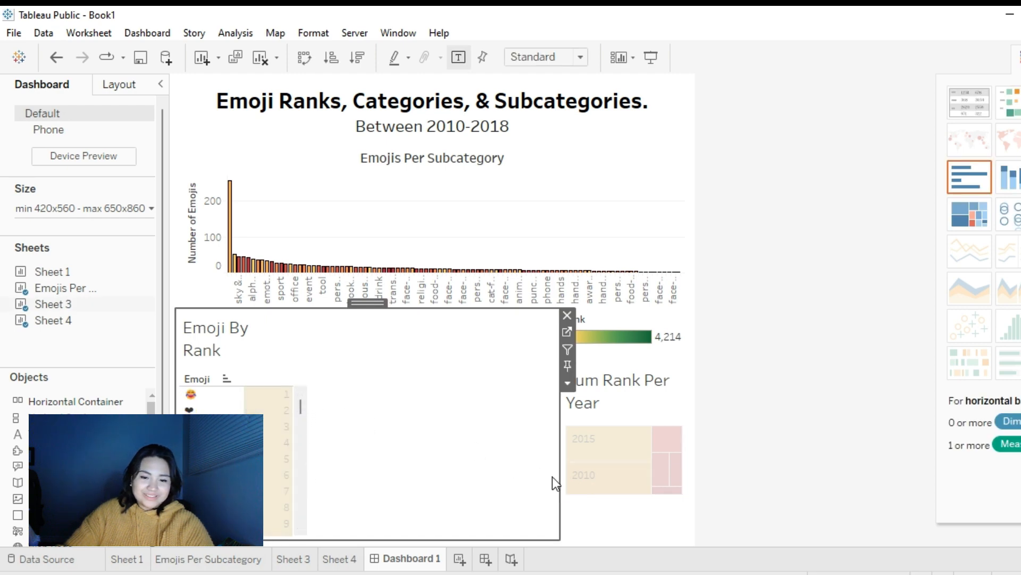
drag(554, 472, 319, 455)
- Format the Emoji By Rank table title as size 12, bold and centred
click(205, 332)
double_click(205, 332)
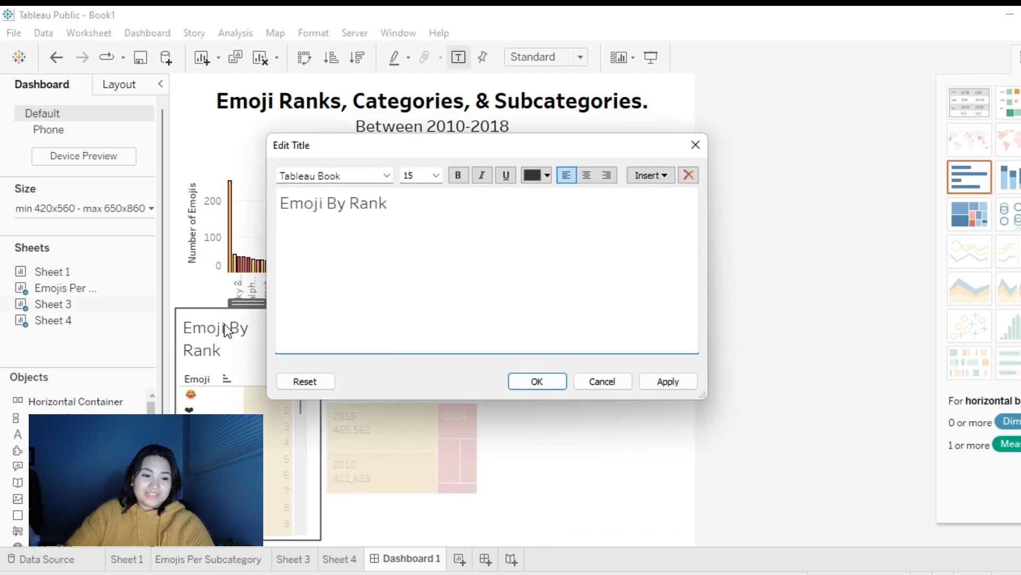
triple_click(365, 205)
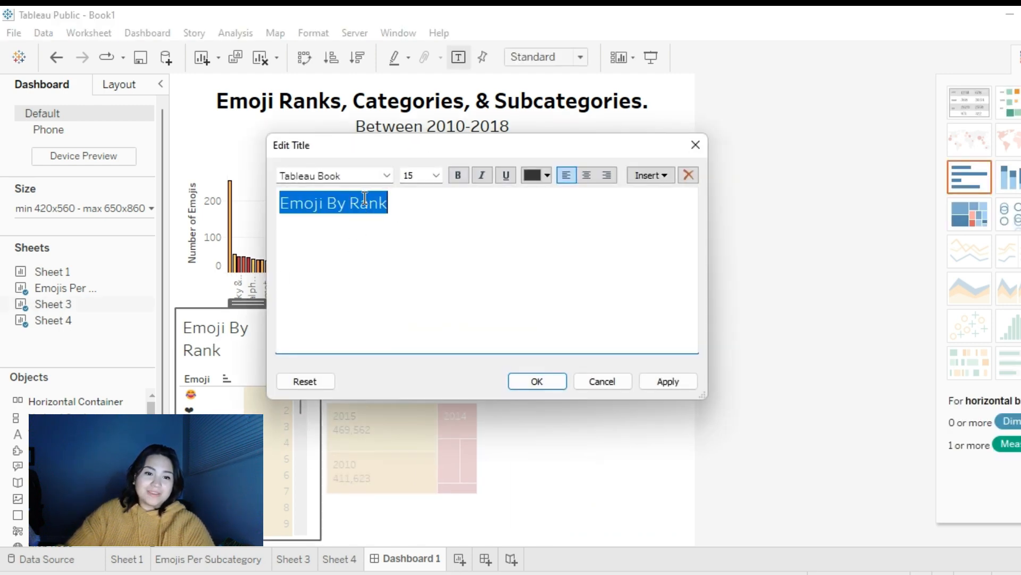
click(436, 176)
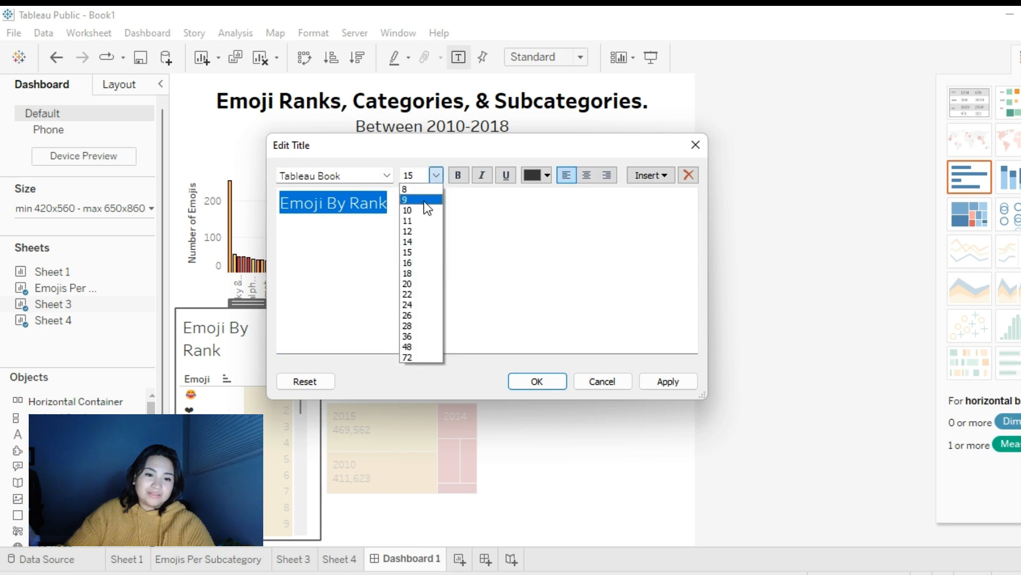
click(413, 231)
click(458, 176)
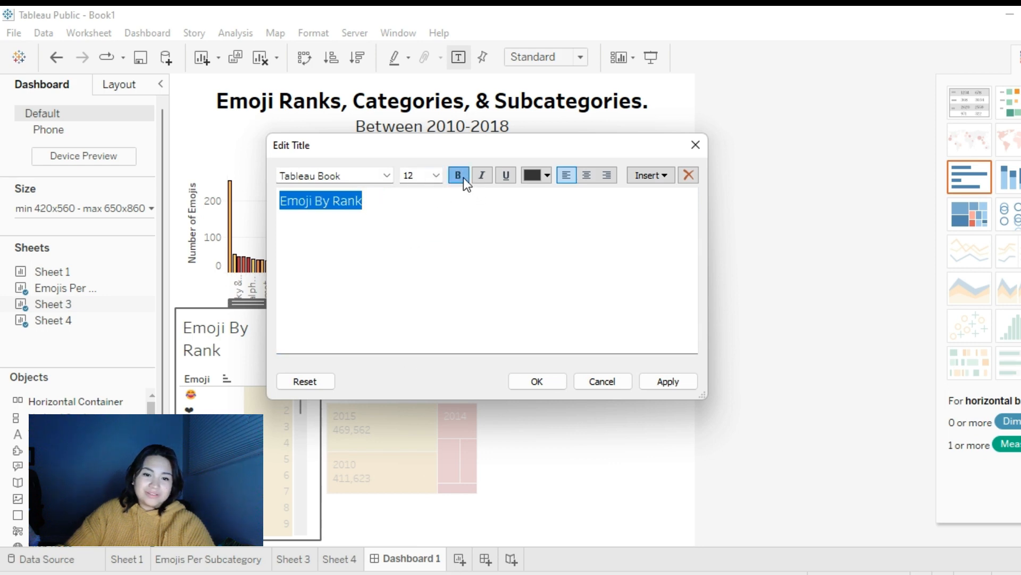
click(587, 175)
click(537, 381)
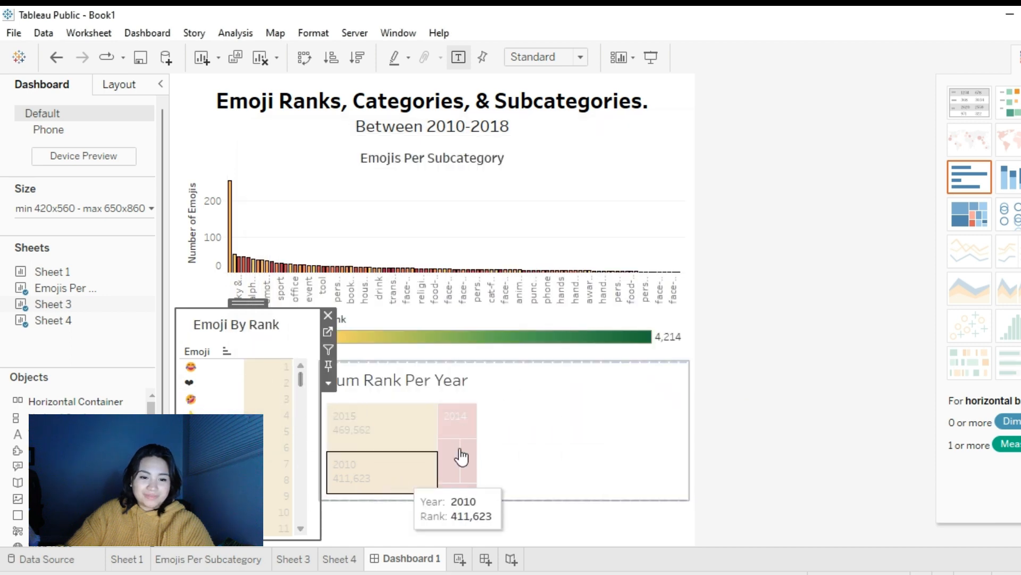
- Float the Rank colour legend over the bar chart and extend the Sum Rank Per Year treemap downward into the empty space
click(499, 347)
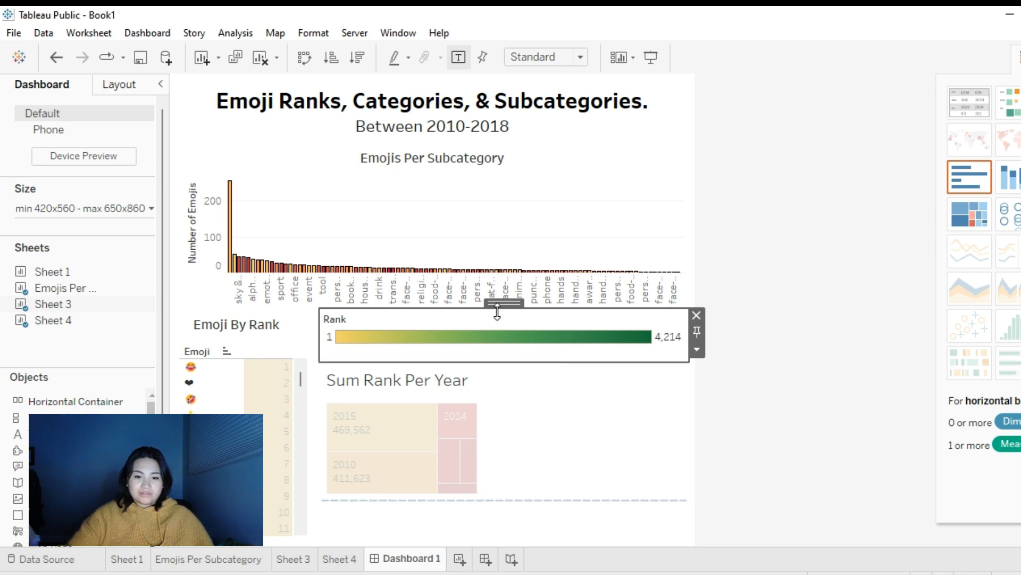
mouse_move(505, 304)
mouse_down()
mouse_move(523, 327)
mouse_move(556, 304)
mouse_move(538, 326)
mouse_move(544, 337)
mouse_move(590, 267)
mouse_move(527, 233)
mouse_move(582, 194)
mouse_up()
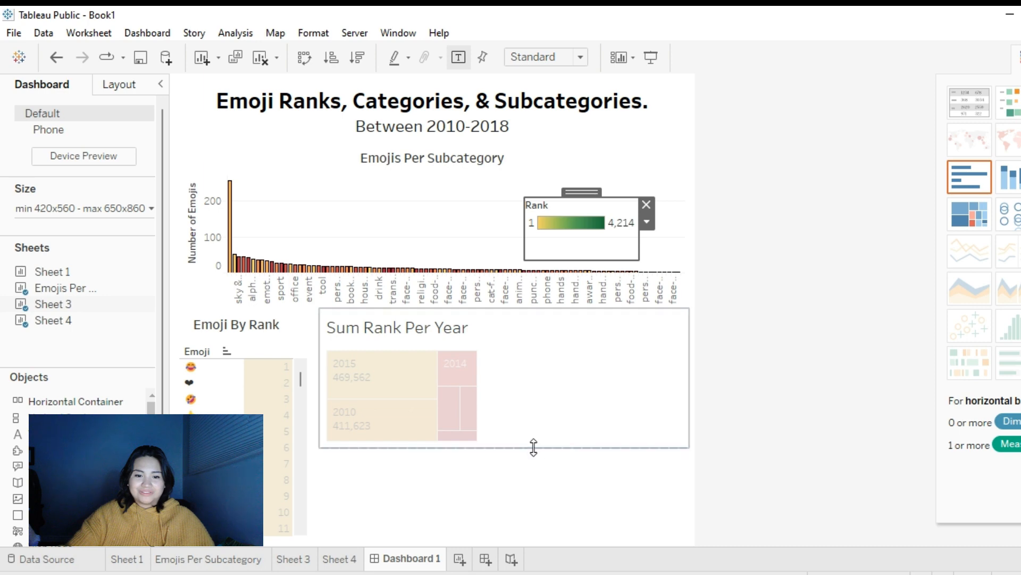
drag(534, 447, 522, 515)
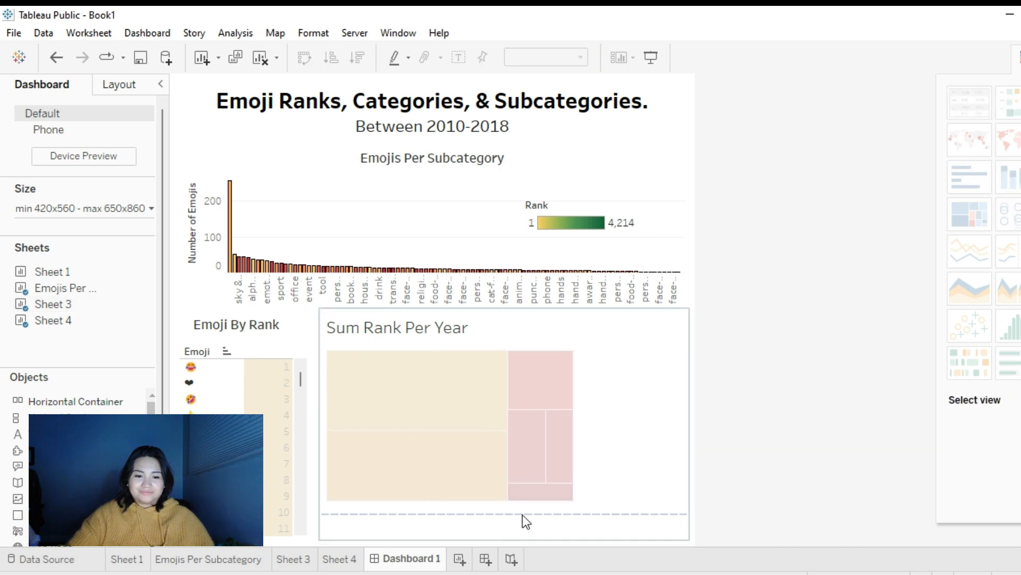
click(778, 441)
click(416, 416)
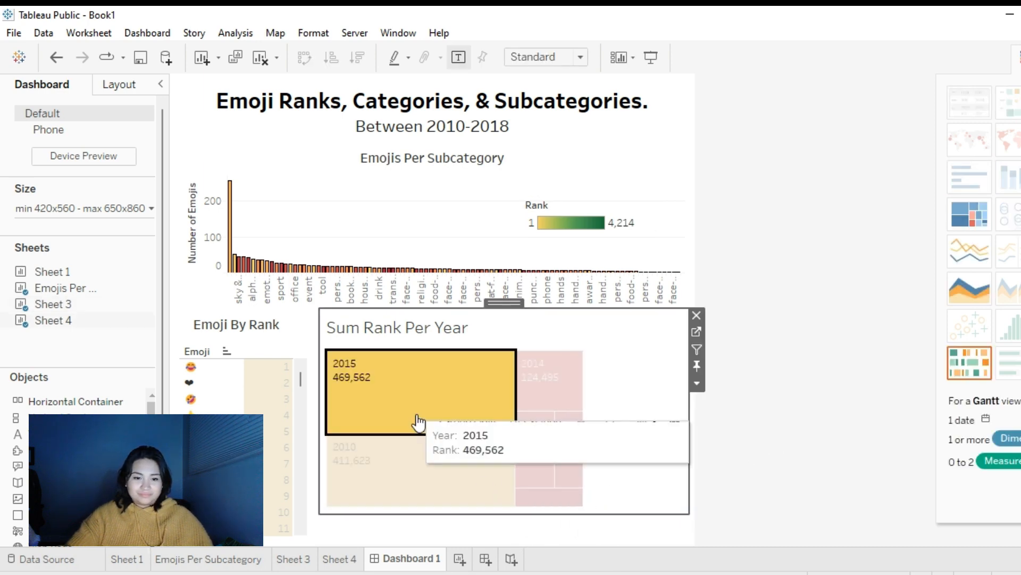
click(759, 423)
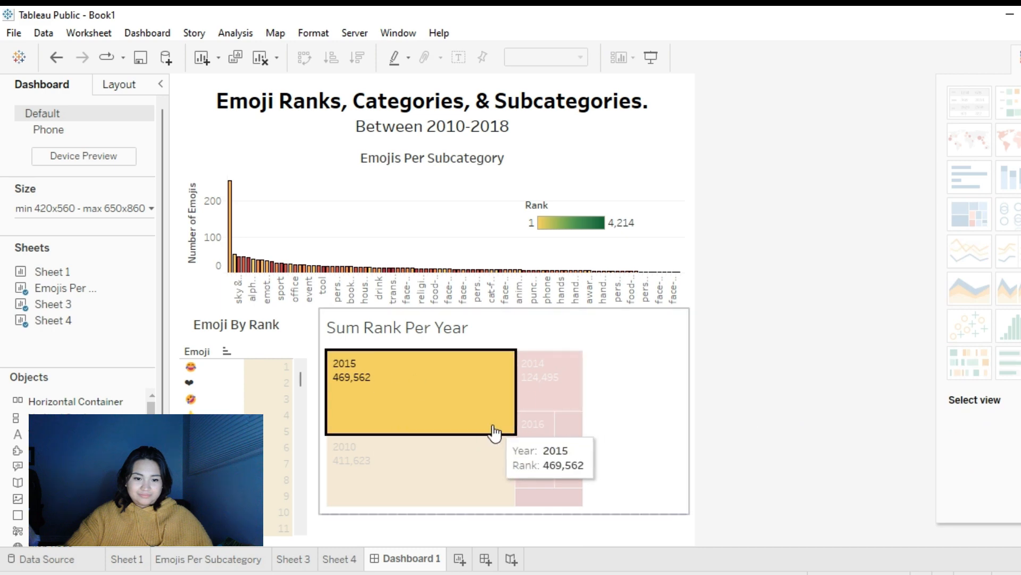
click(523, 474)
click(734, 422)
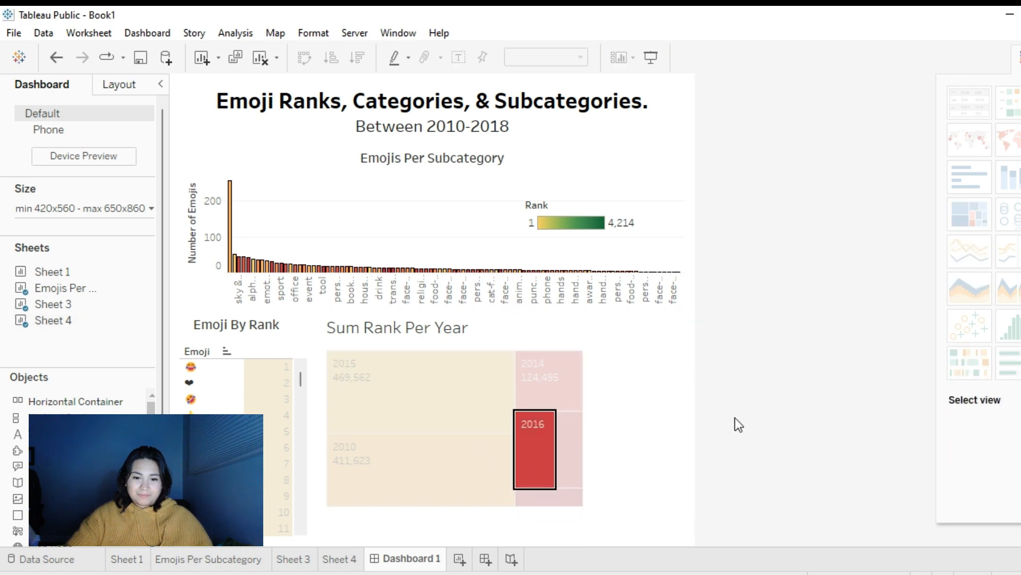
- Move the floating Rank legend to the upper-right corner of the Emojis Per Subcategory chart, clear of the bars
click(515, 275)
click(562, 220)
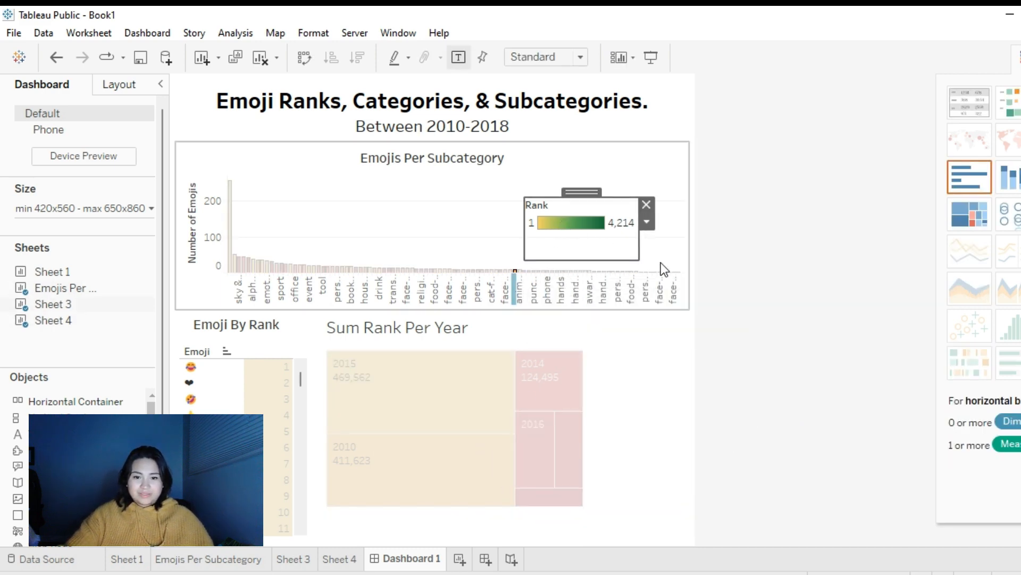
drag(581, 191, 669, 126)
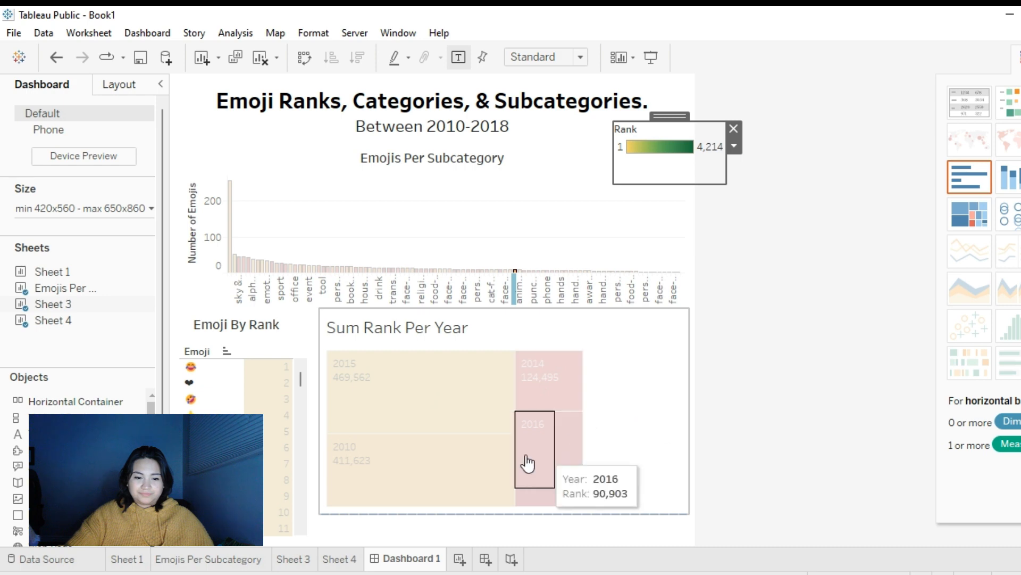
- Format the Sum Rank Per Year treemap title as size 12, bold and centred
double_click(443, 330)
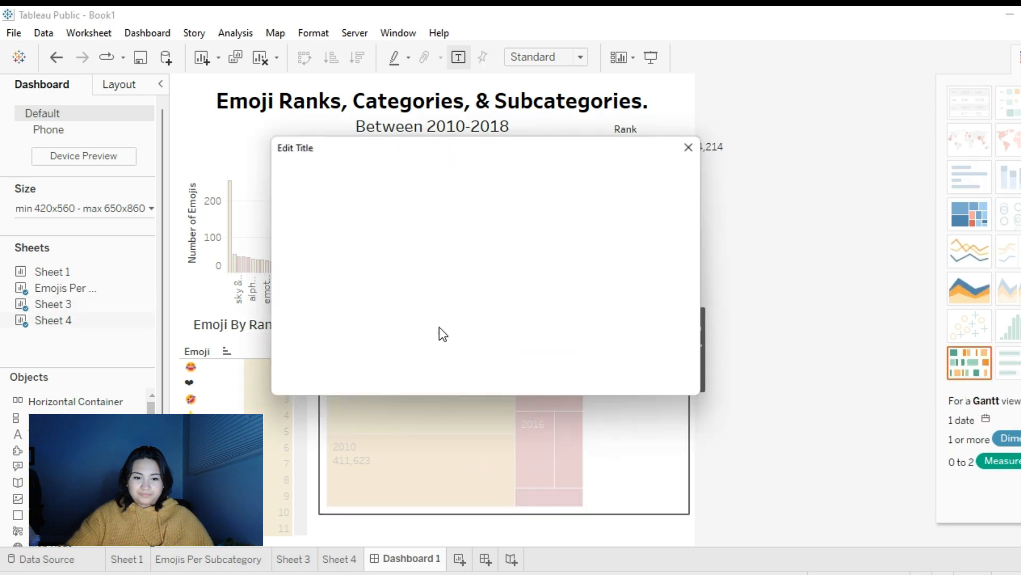
key(ctrl+a)
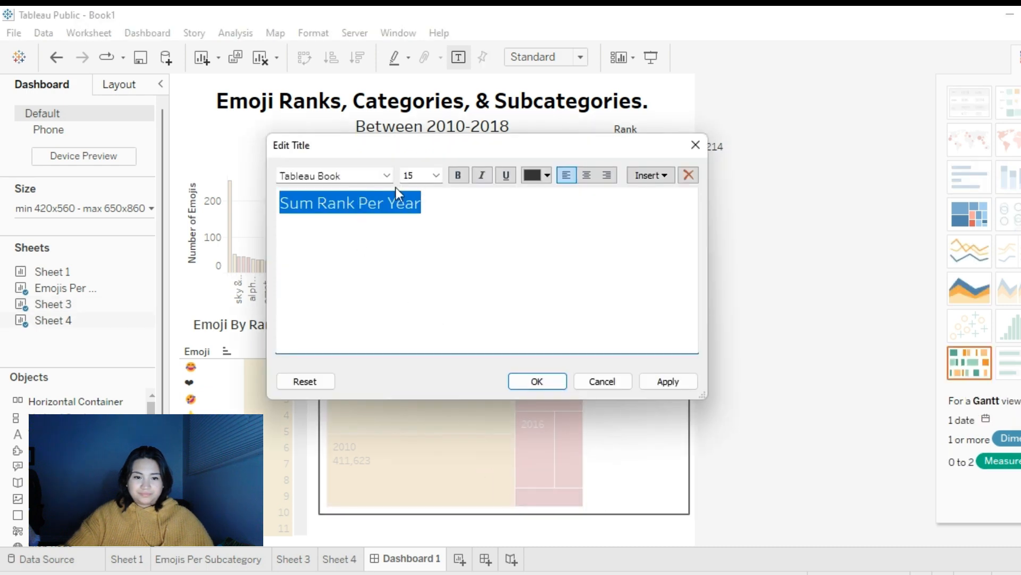
click(435, 177)
click(433, 234)
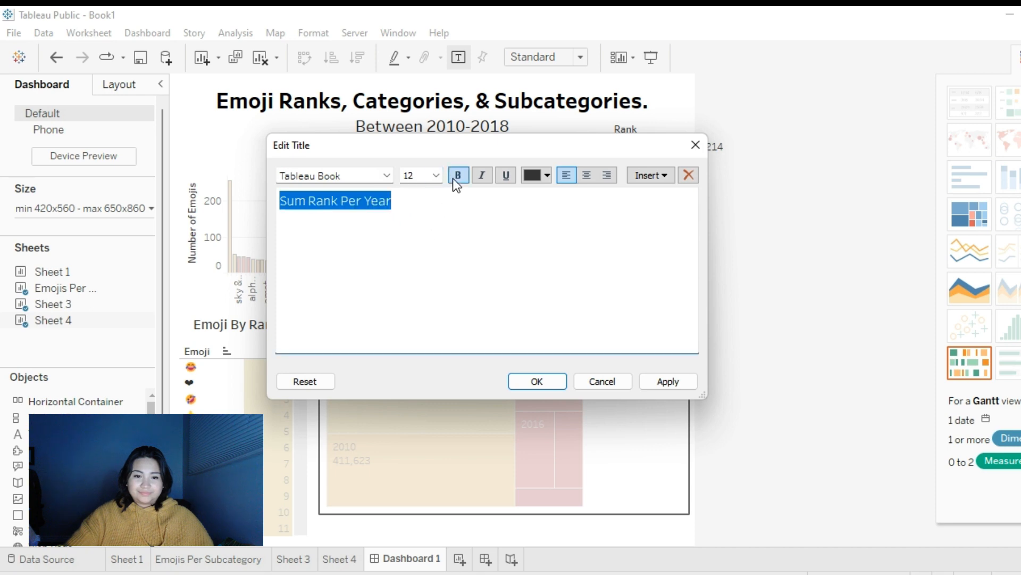
click(586, 176)
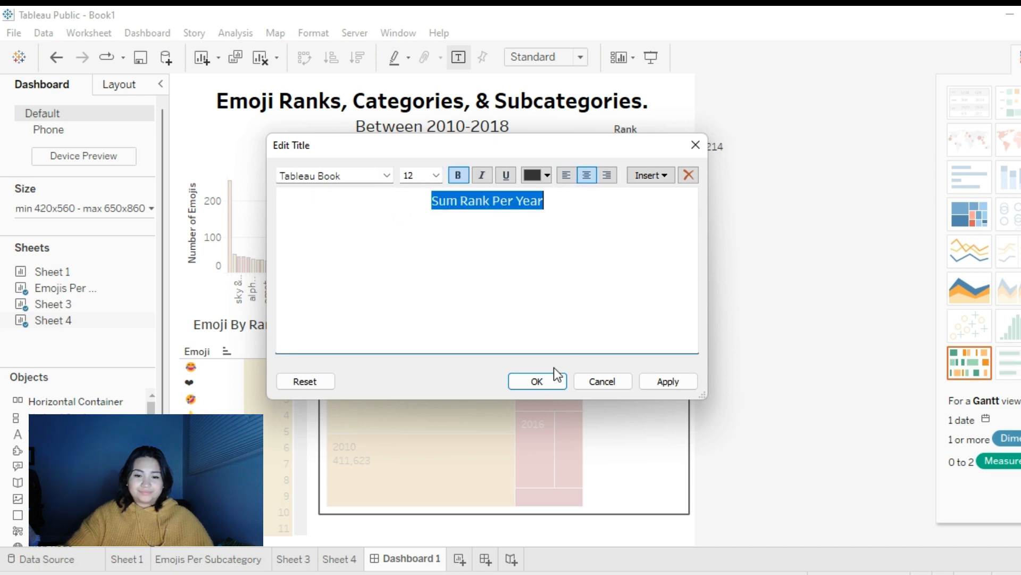
click(546, 380)
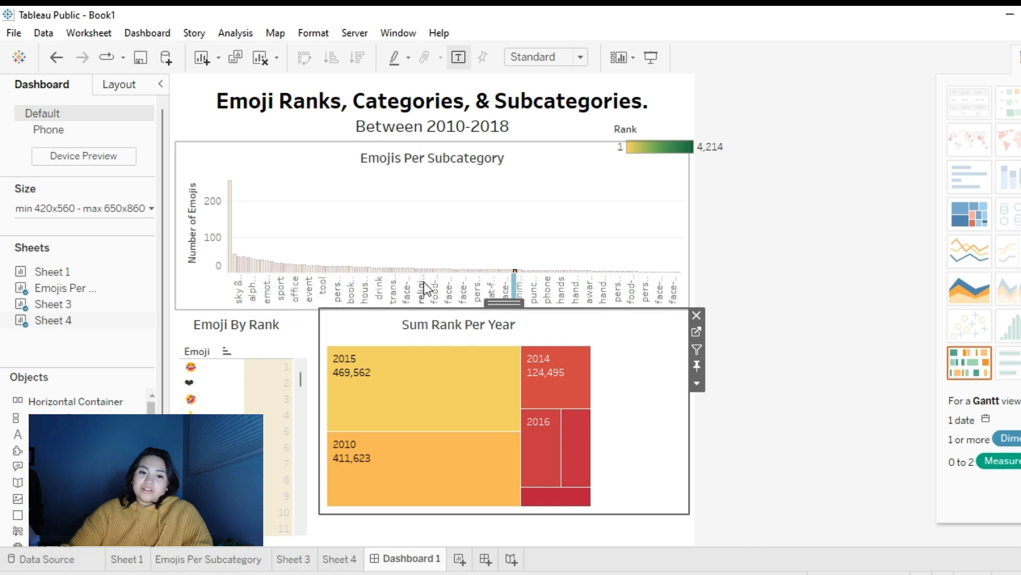
- Filter the Emojis Per Subcategory sheet to the top 10 subcategories by count of emojis.csv
click(602, 271)
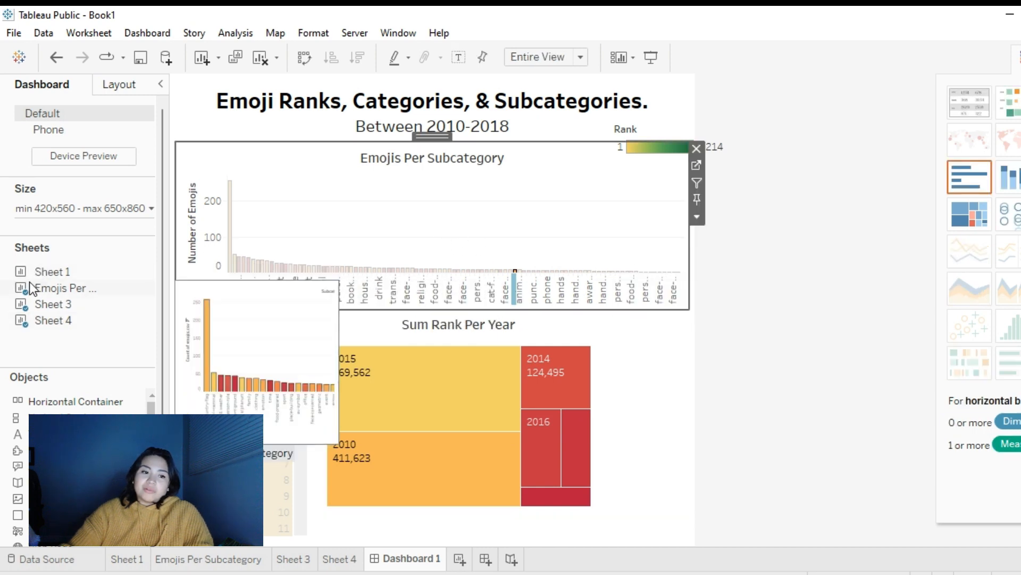
mouse_move(37, 276)
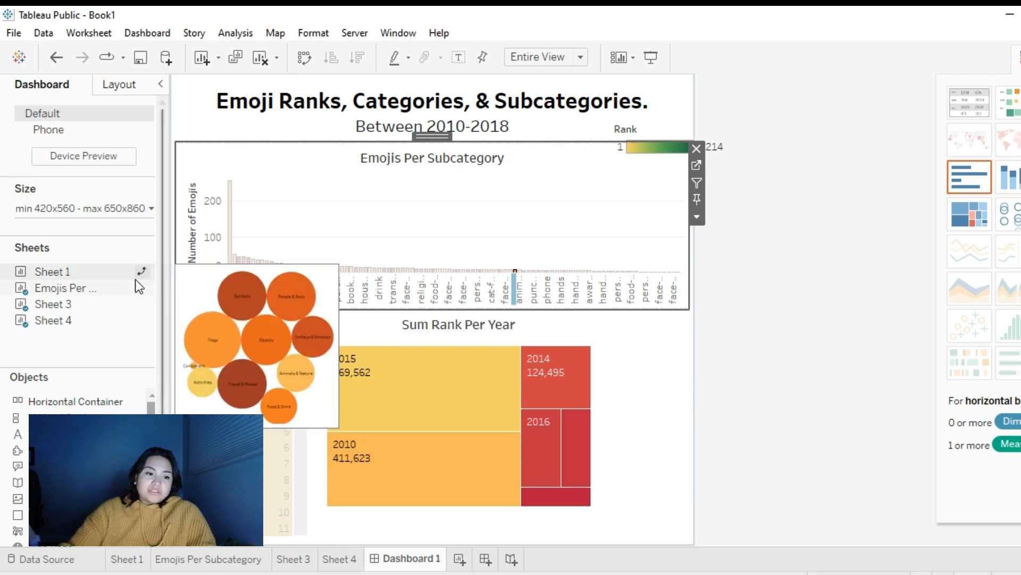
mouse_move(97, 280)
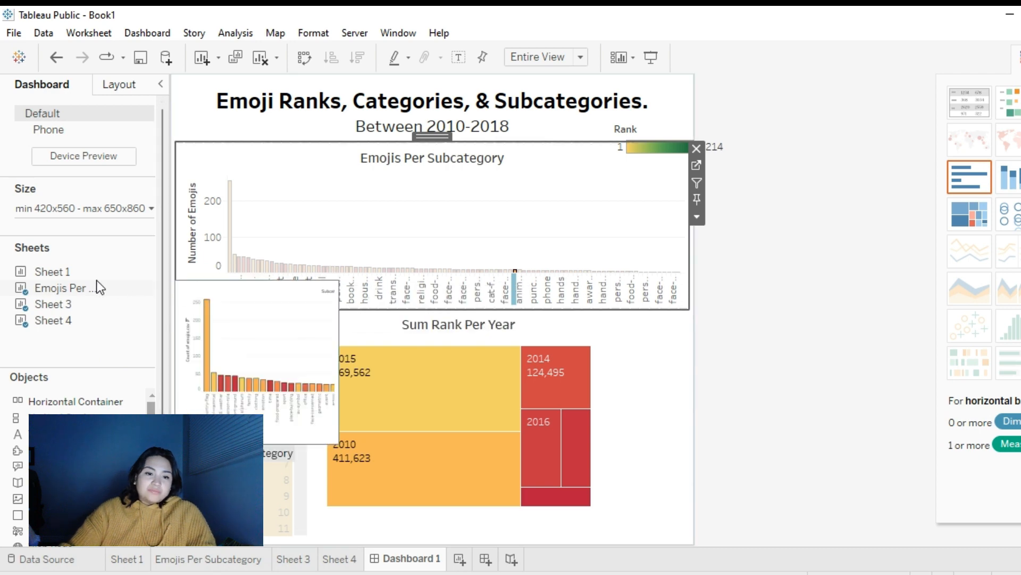
click(213, 560)
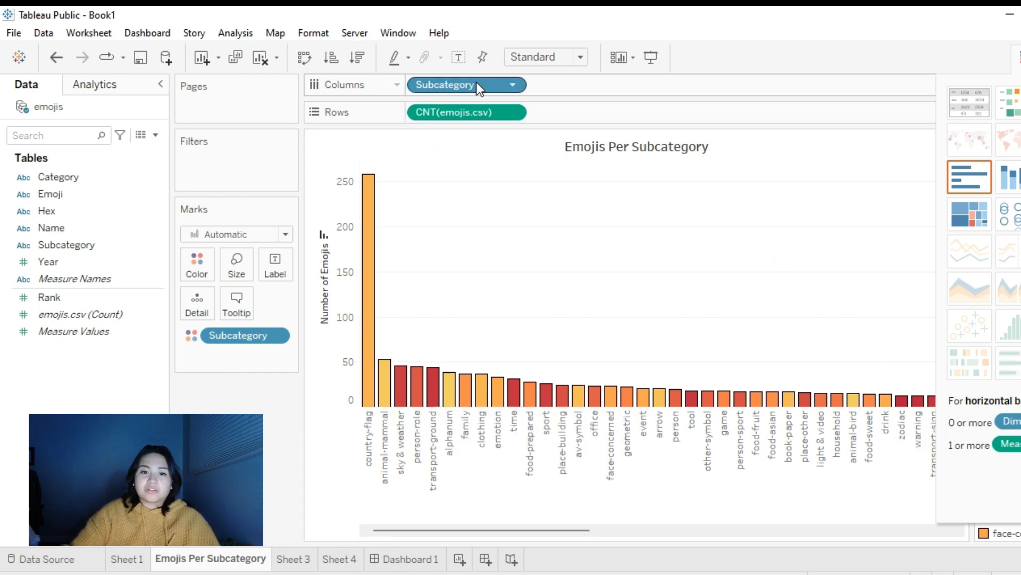
drag(476, 82, 251, 158)
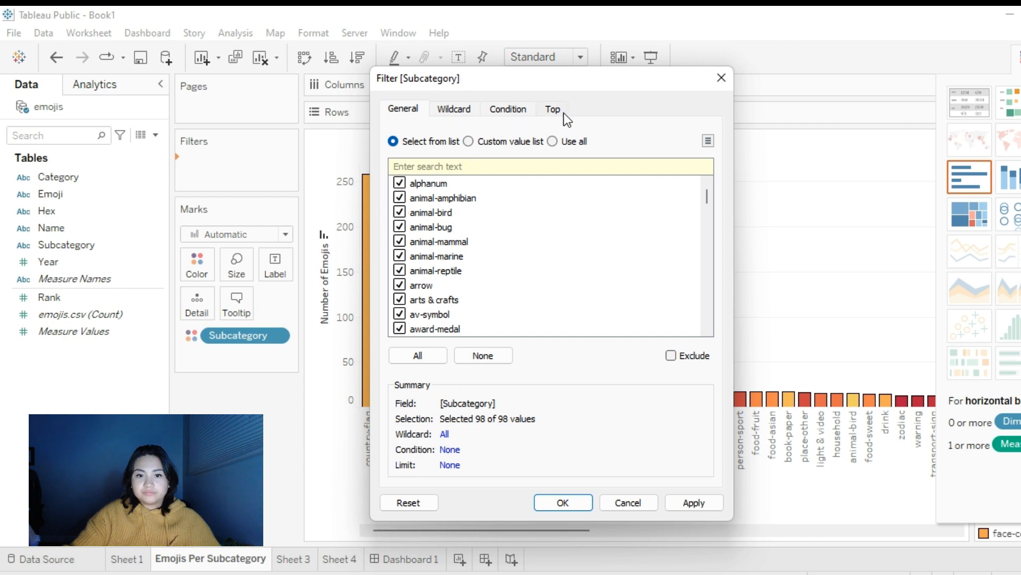
click(553, 109)
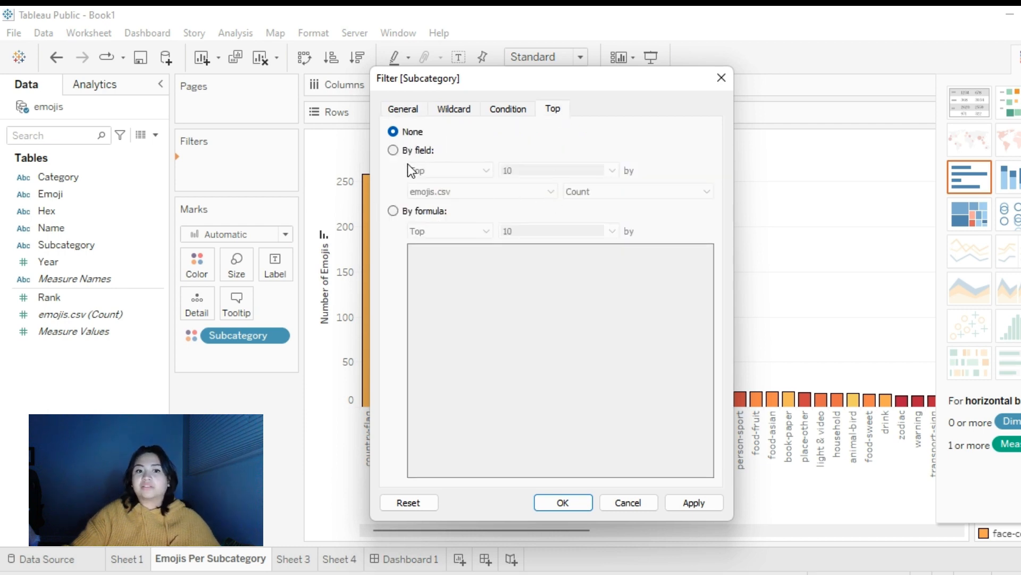
click(394, 150)
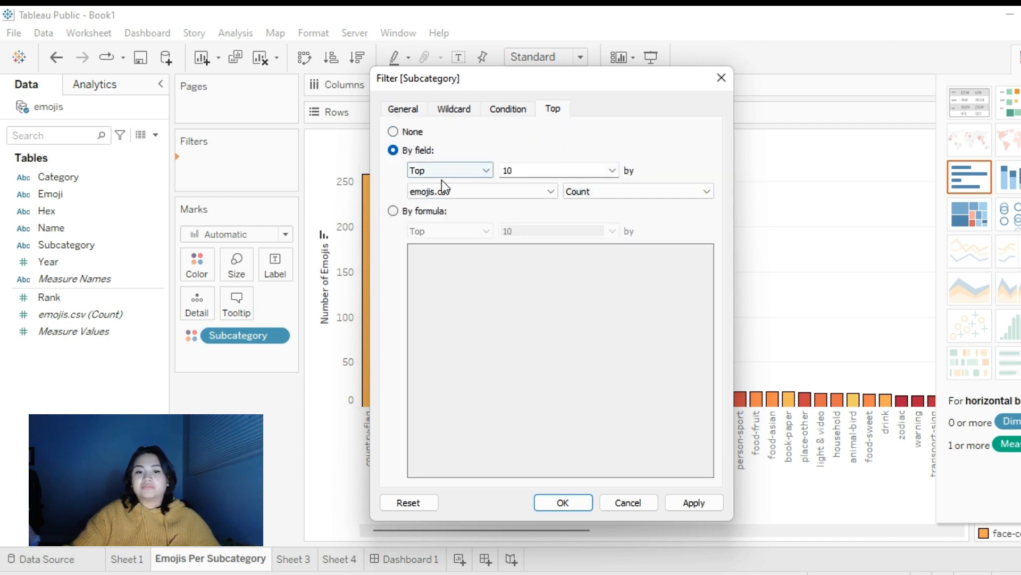
click(557, 503)
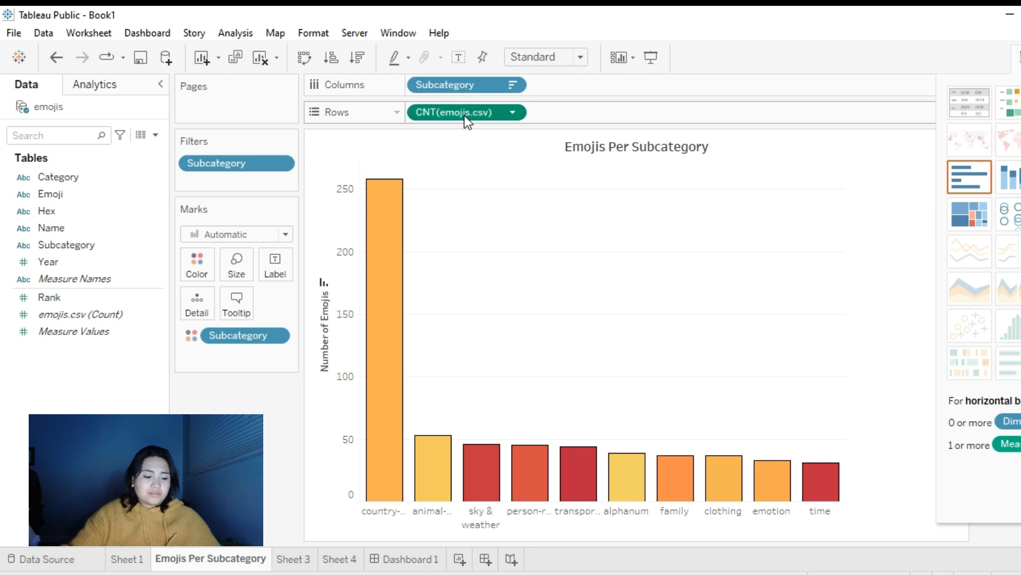
- Label the Emojis Per Subcategory bars with the count of emojis.csv while keeping the count as the bar height
drag(466, 119, 270, 265)
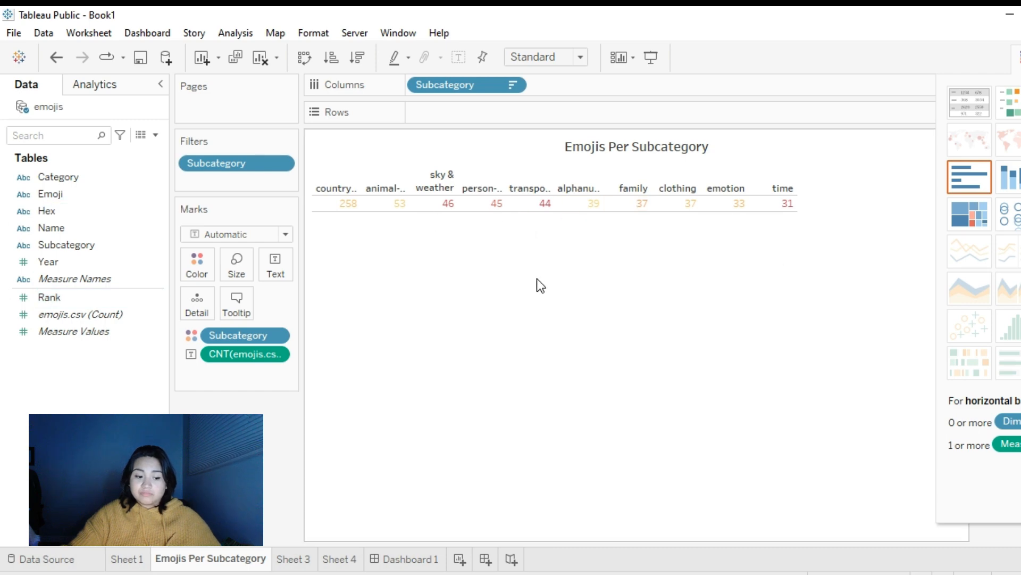
key(ctrl+z)
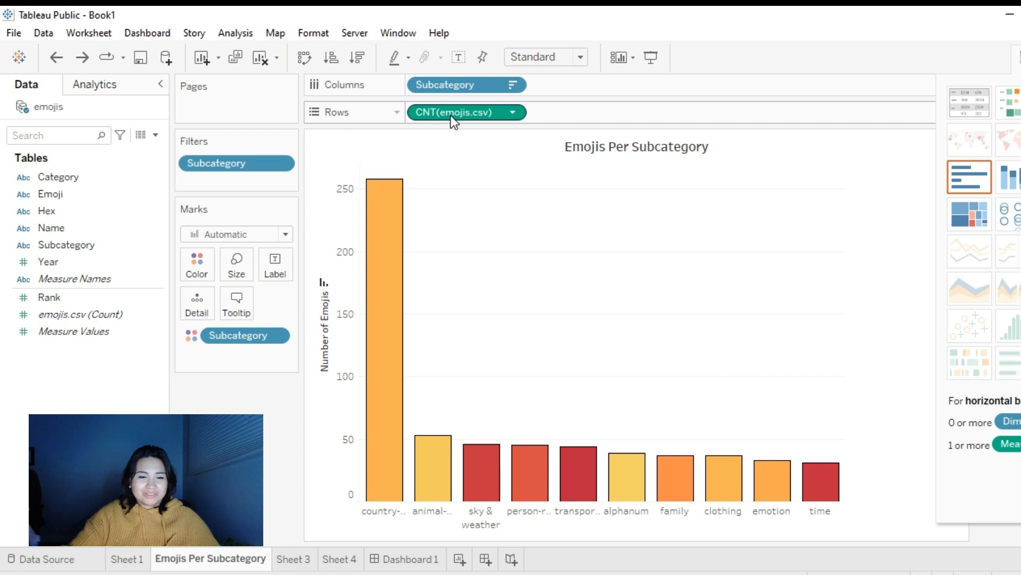
drag(452, 116, 270, 264)
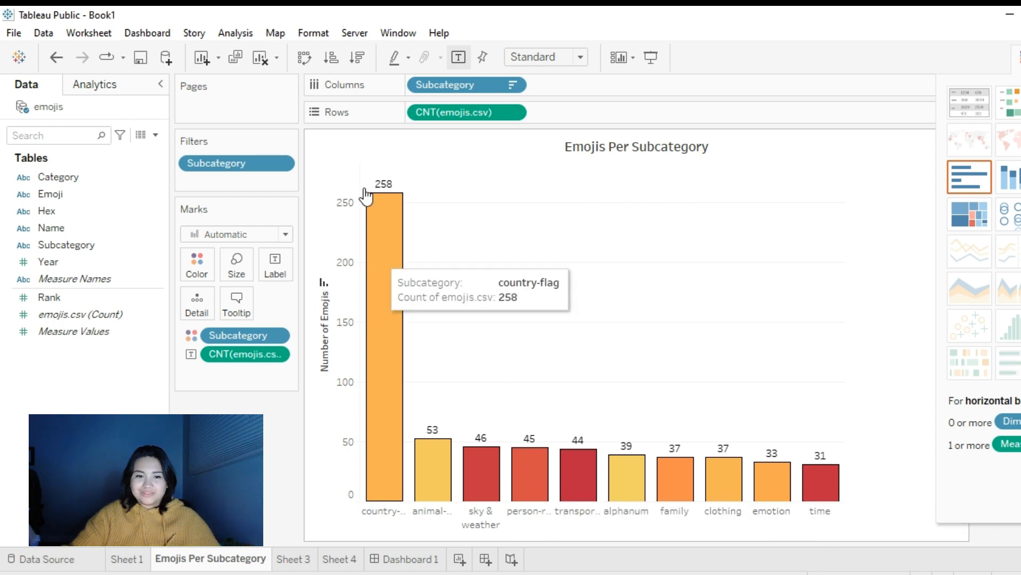
- Reassign the Red-Gold palette to the filtered subcategories in the Emojis Per Subcategory chart
click(204, 263)
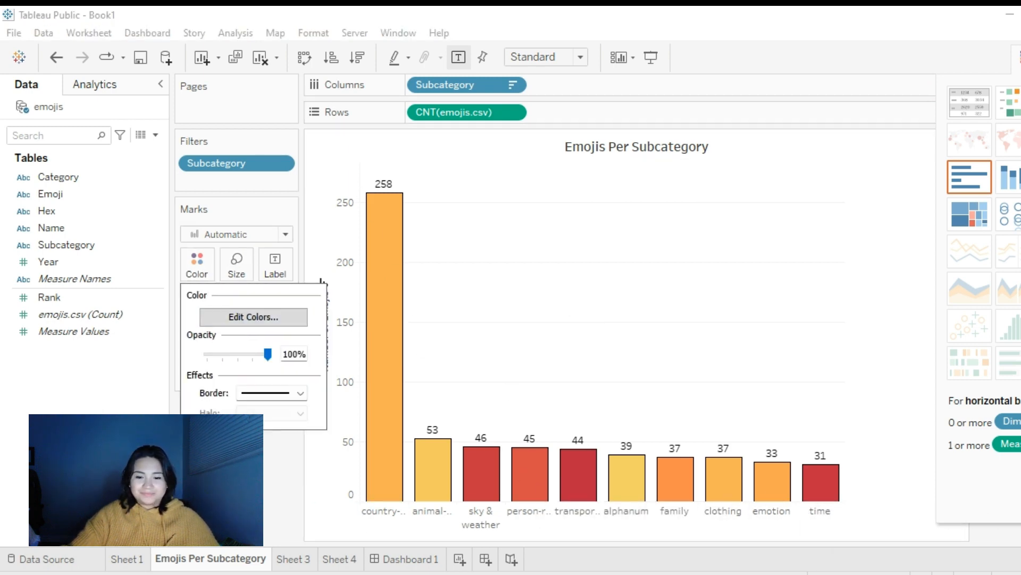
click(251, 320)
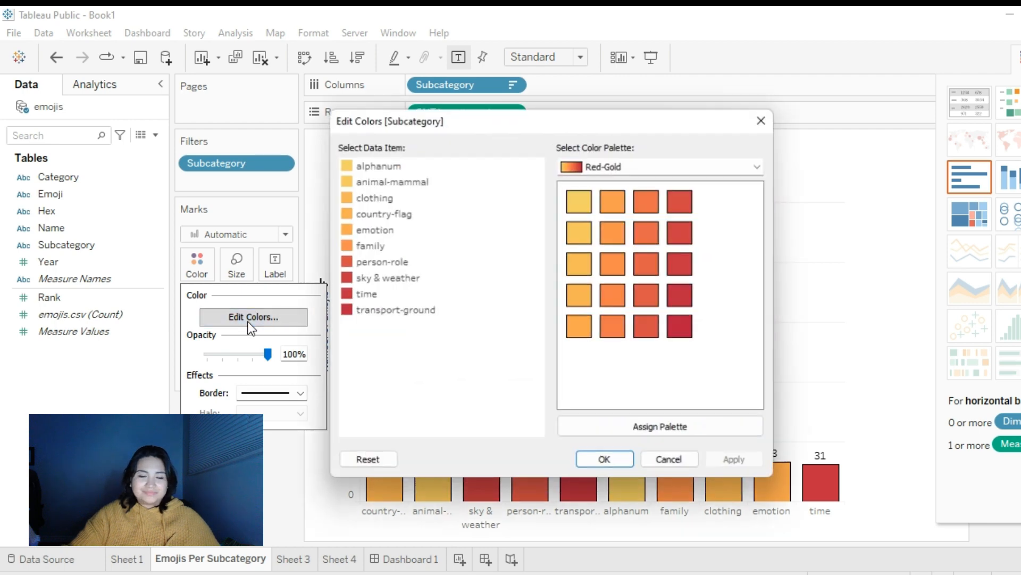
click(646, 429)
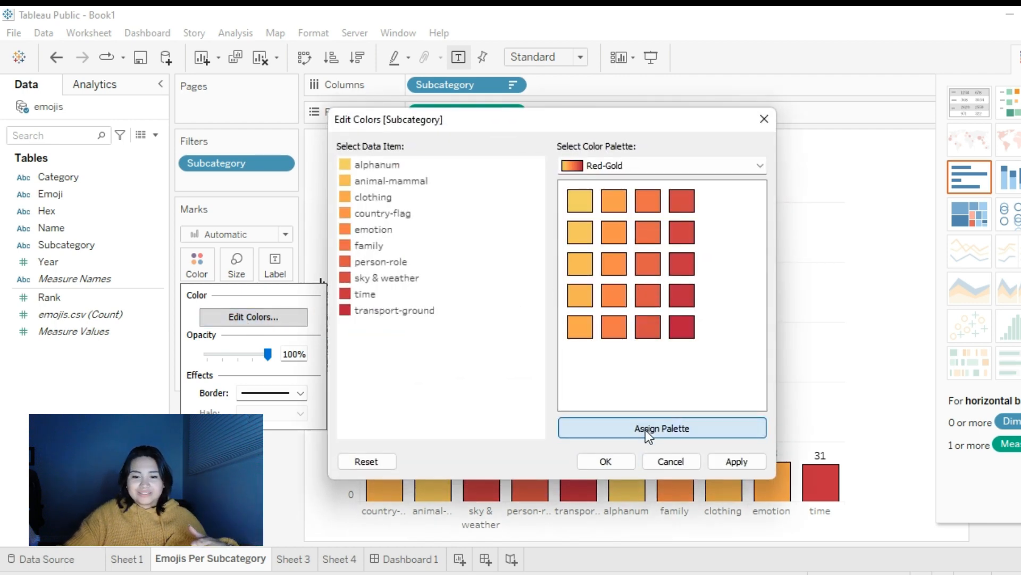
click(720, 461)
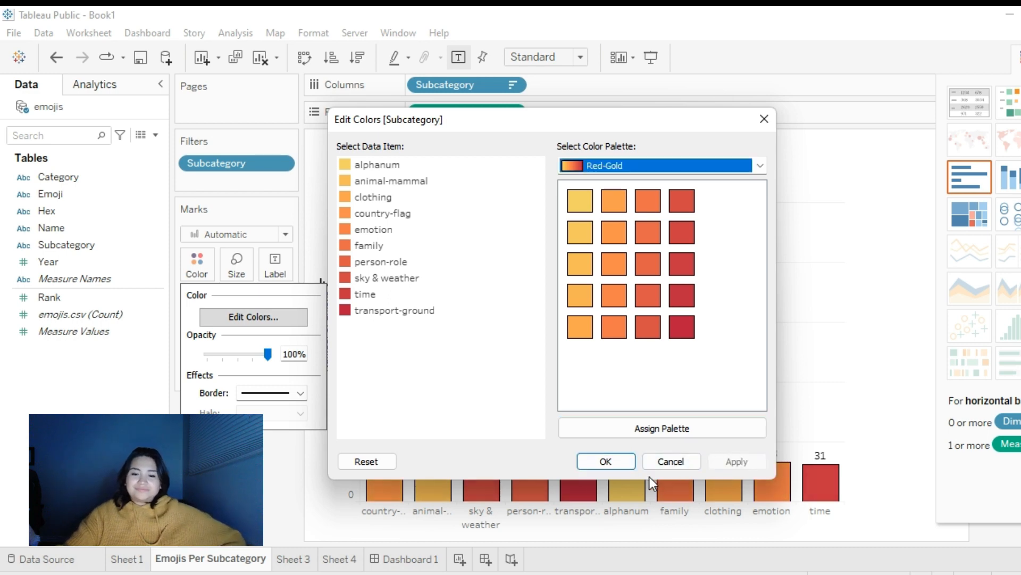
click(606, 462)
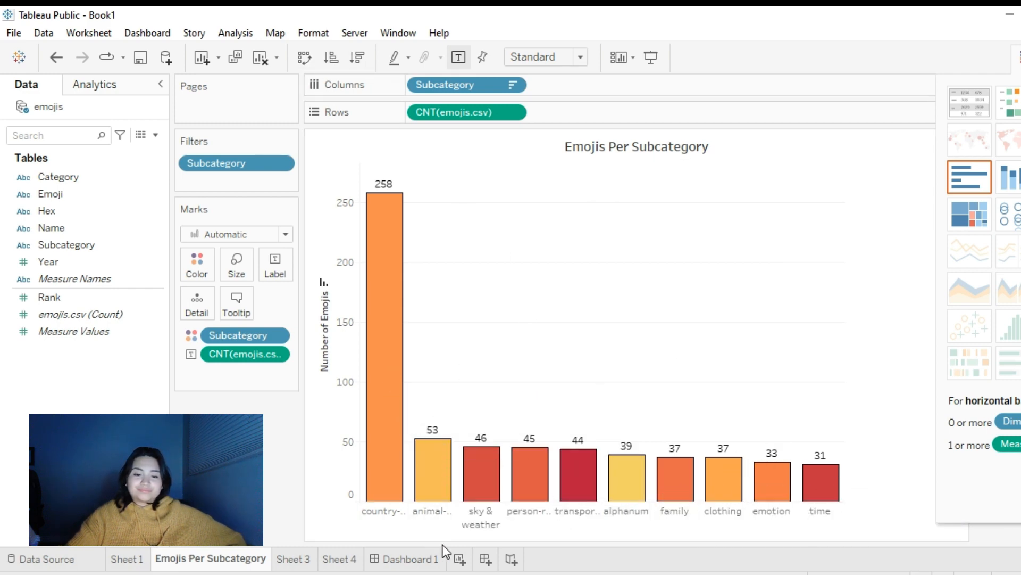
- Reduce the height of the Emojis Per Subcategory chart slightly on Dashboard 1
click(404, 558)
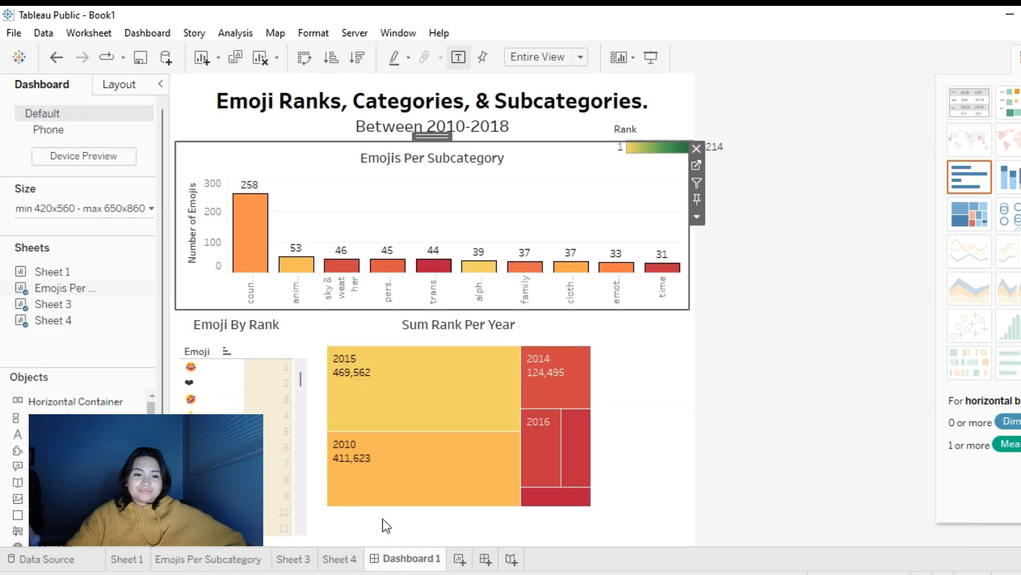
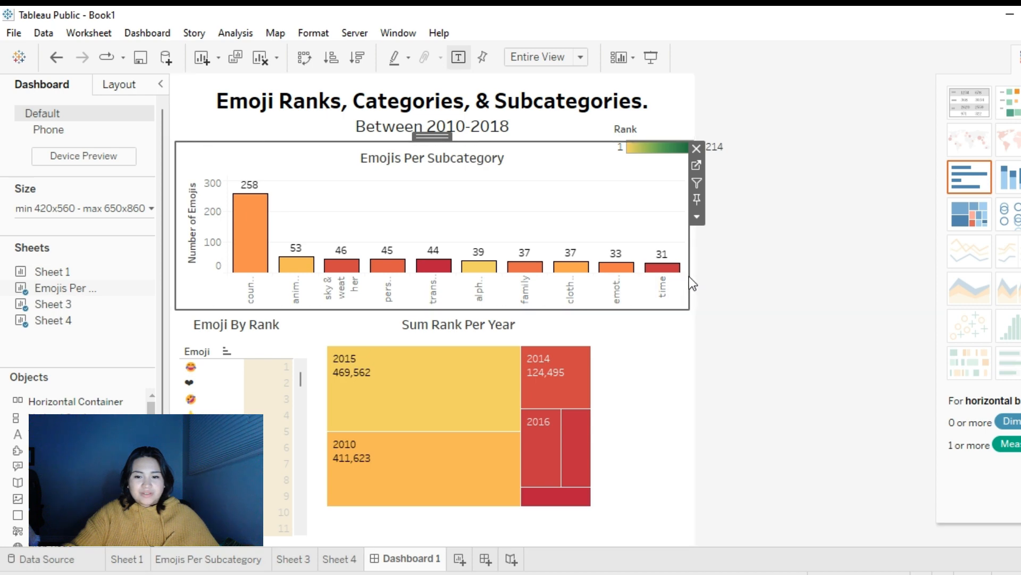
drag(542, 309, 548, 286)
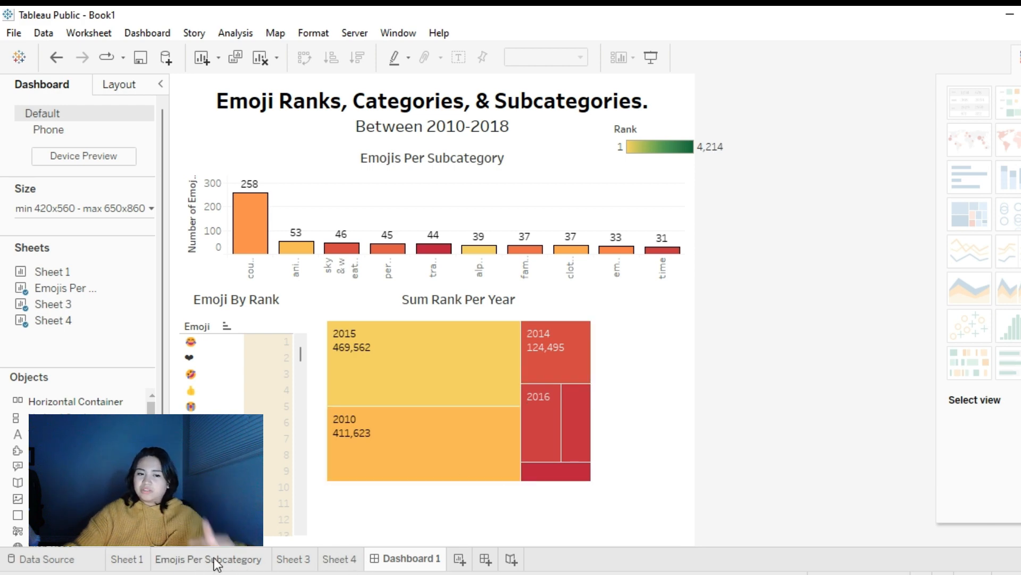
- Try adding Subcategory as a second label on the Emojis Per Subcategory bars and check it on the dashboard
click(190, 560)
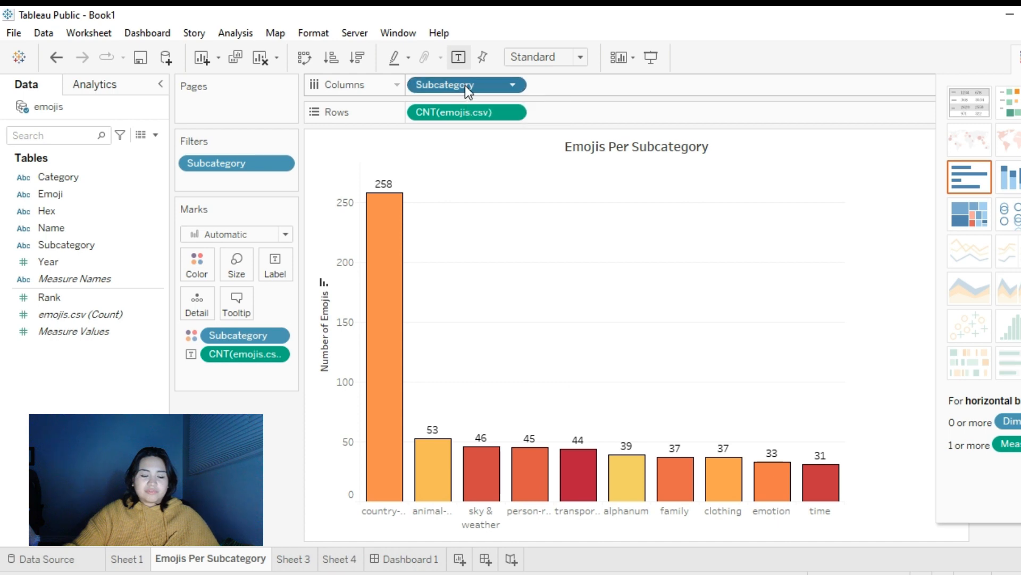
drag(465, 85, 282, 266)
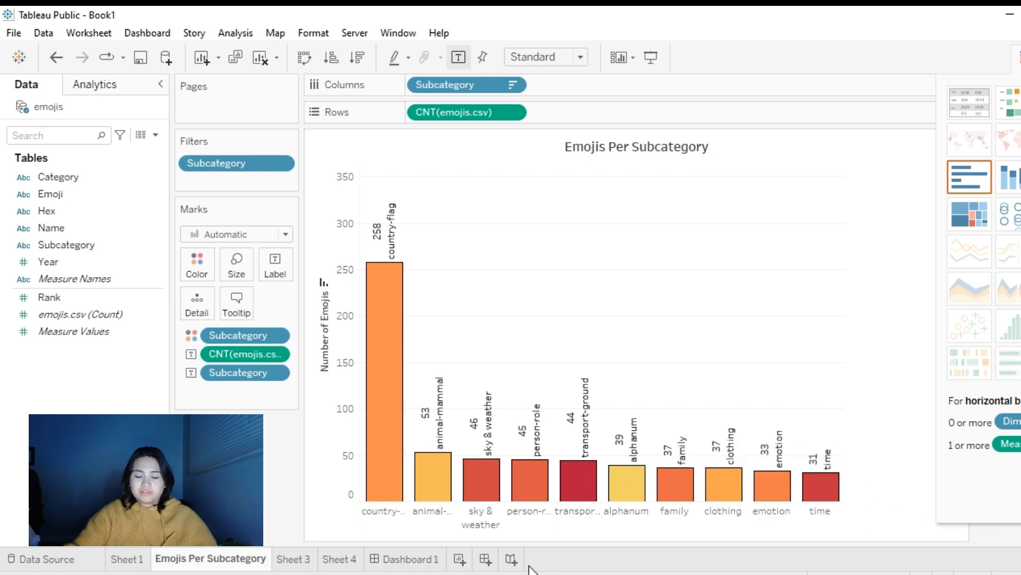
click(410, 559)
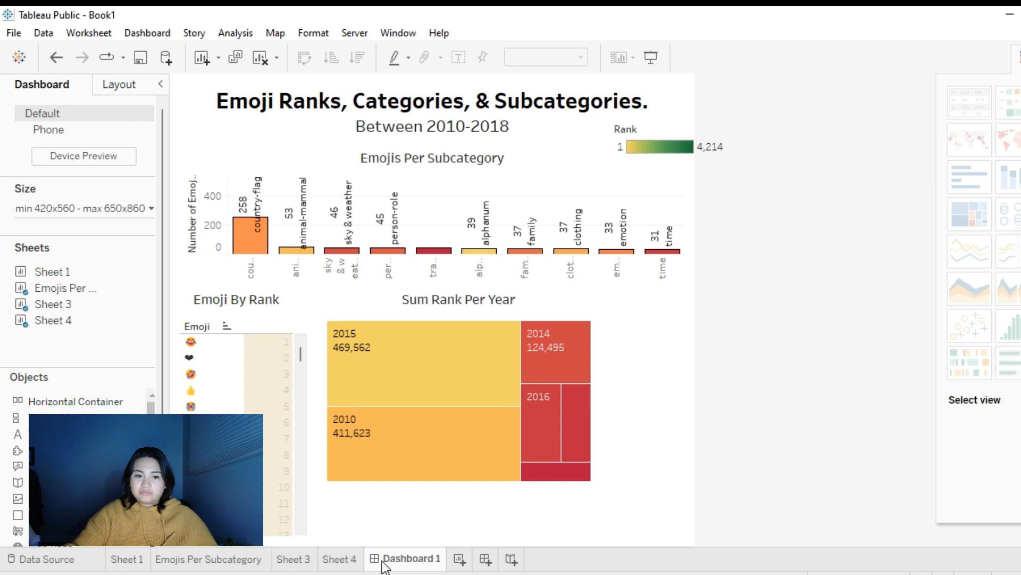
- Try hiding the transport-ground, country-flag, sky & weather and person-role subcategories in the dashboard's bar chart
right_click(439, 271)
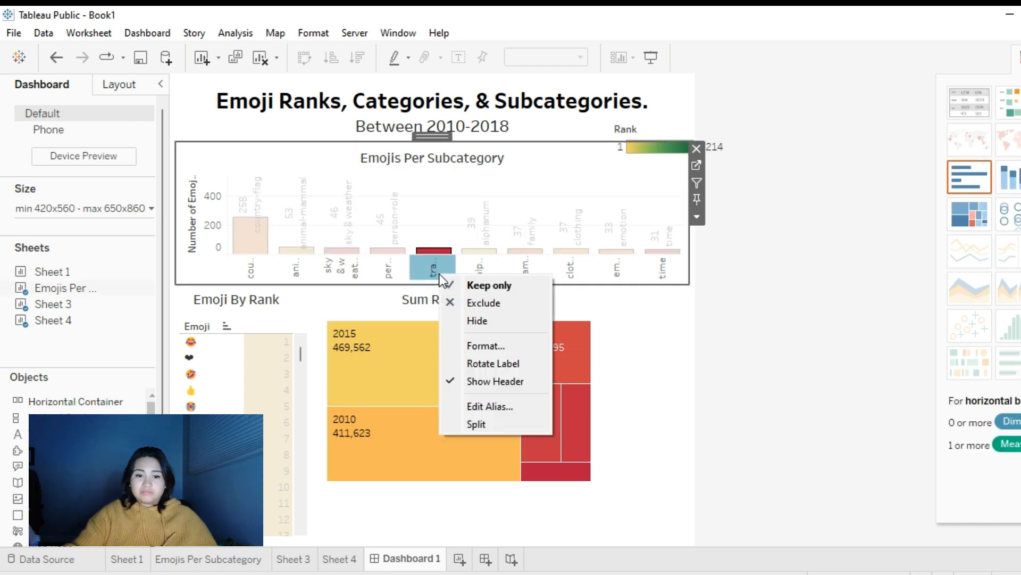
click(488, 320)
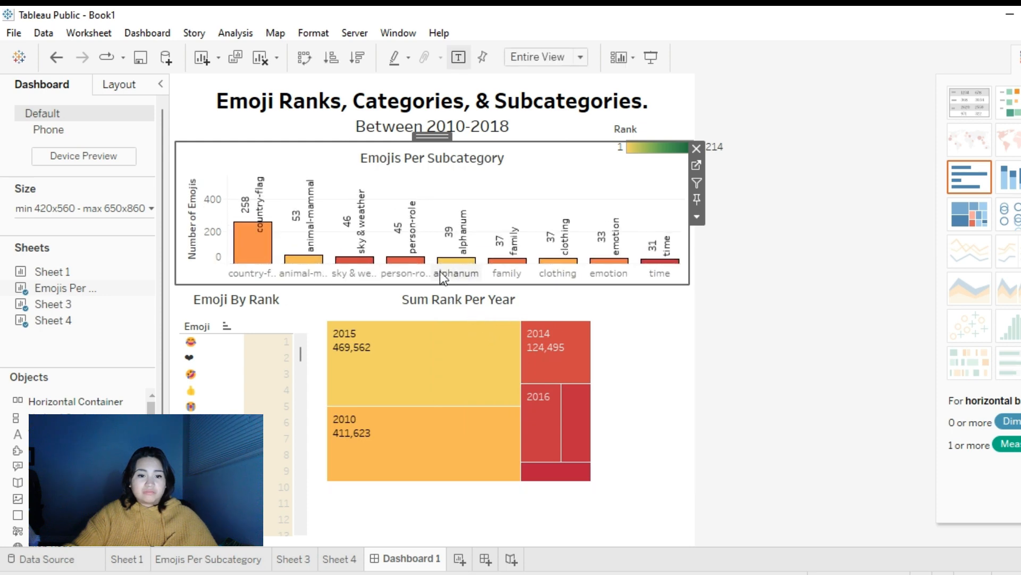
right_click(256, 270)
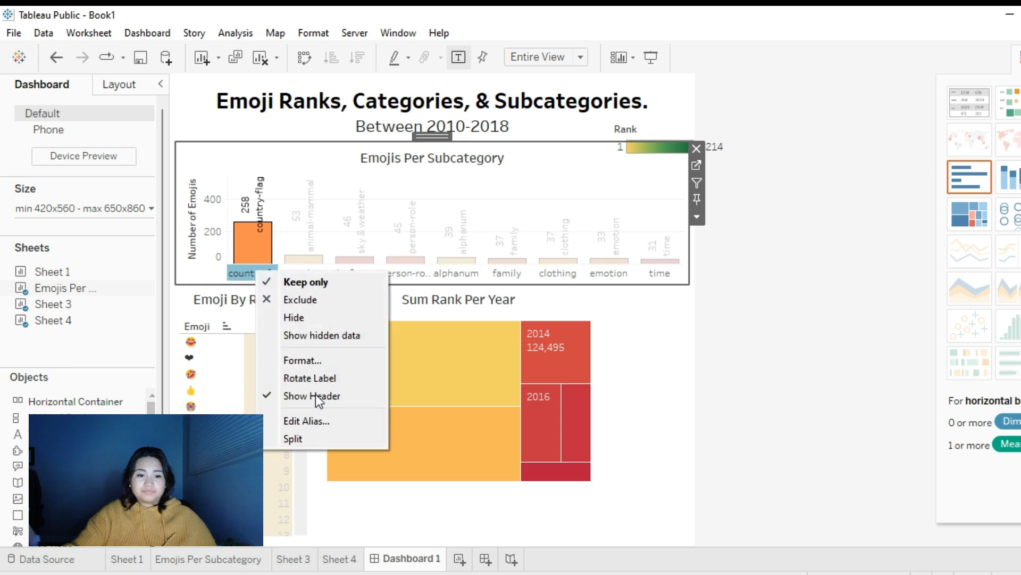
click(320, 318)
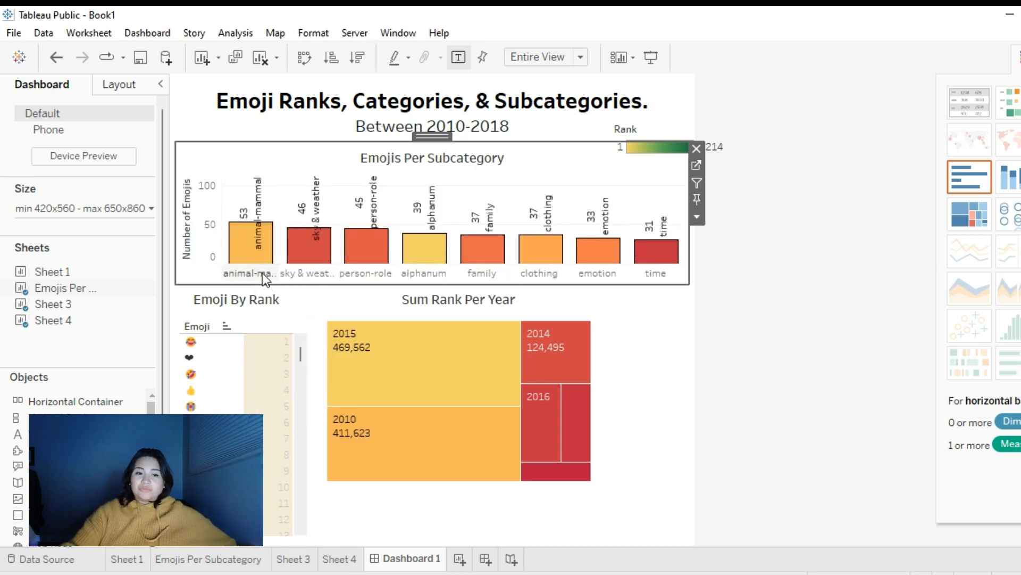
right_click(303, 271)
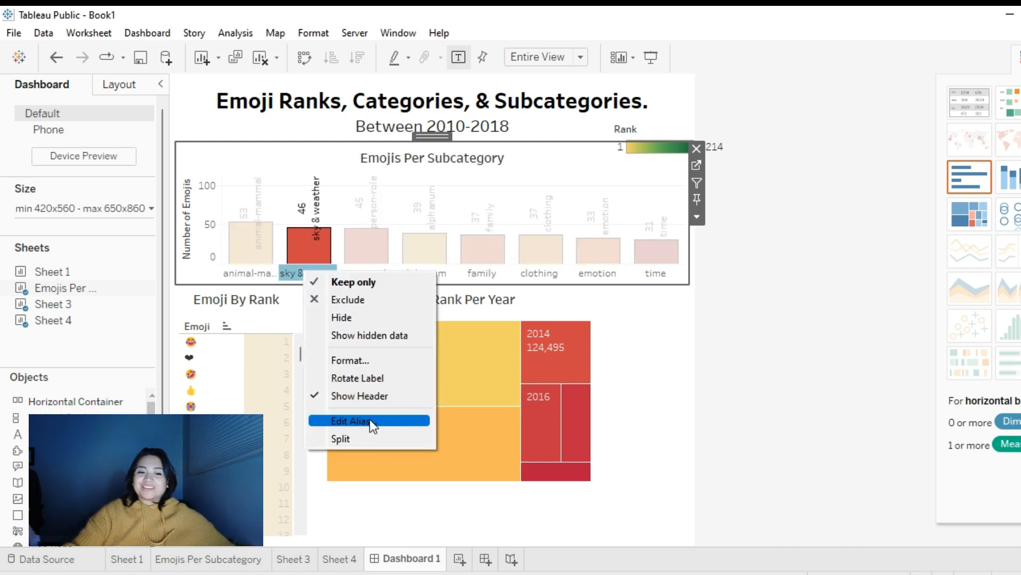
click(369, 317)
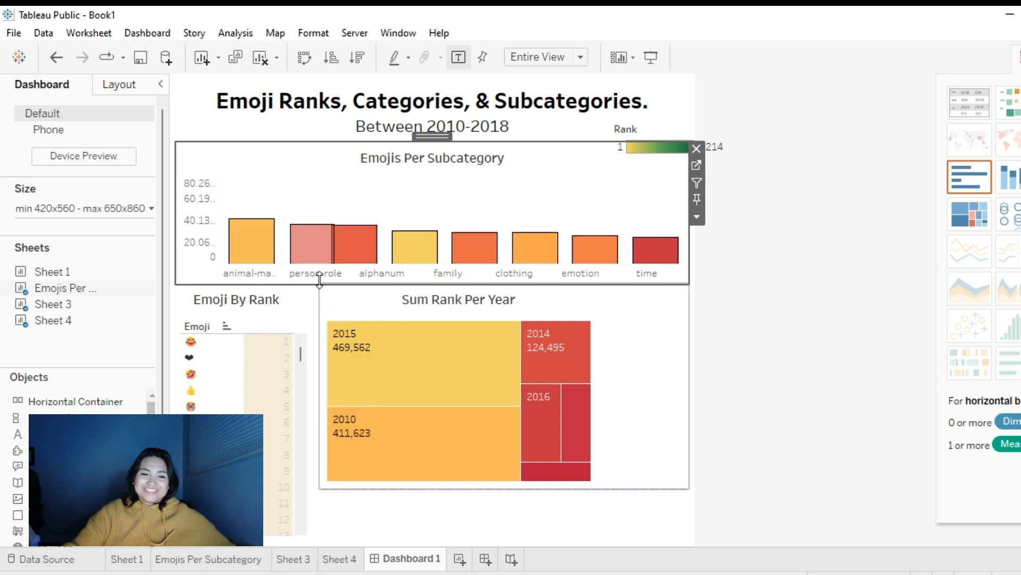
right_click(318, 274)
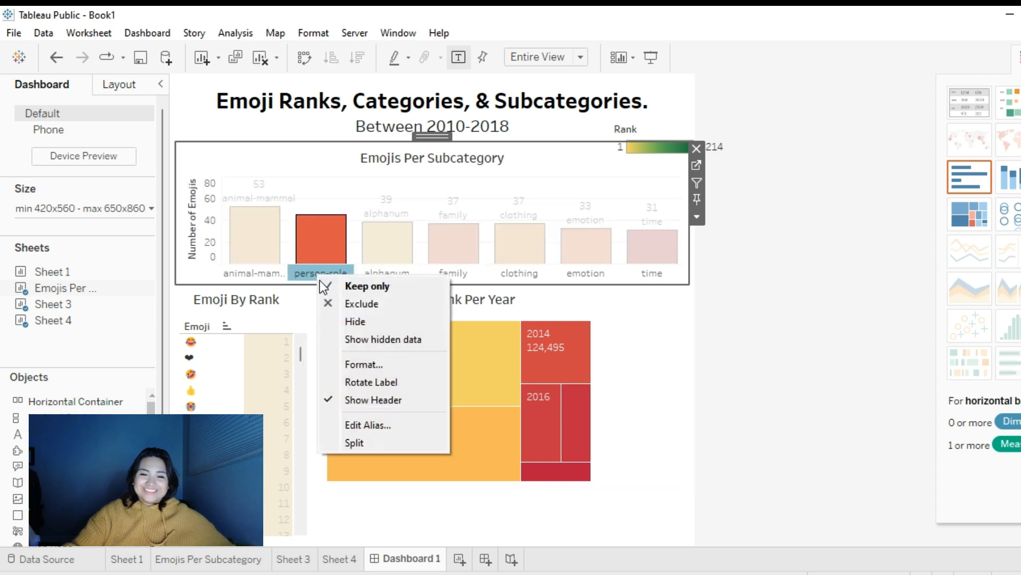
click(361, 323)
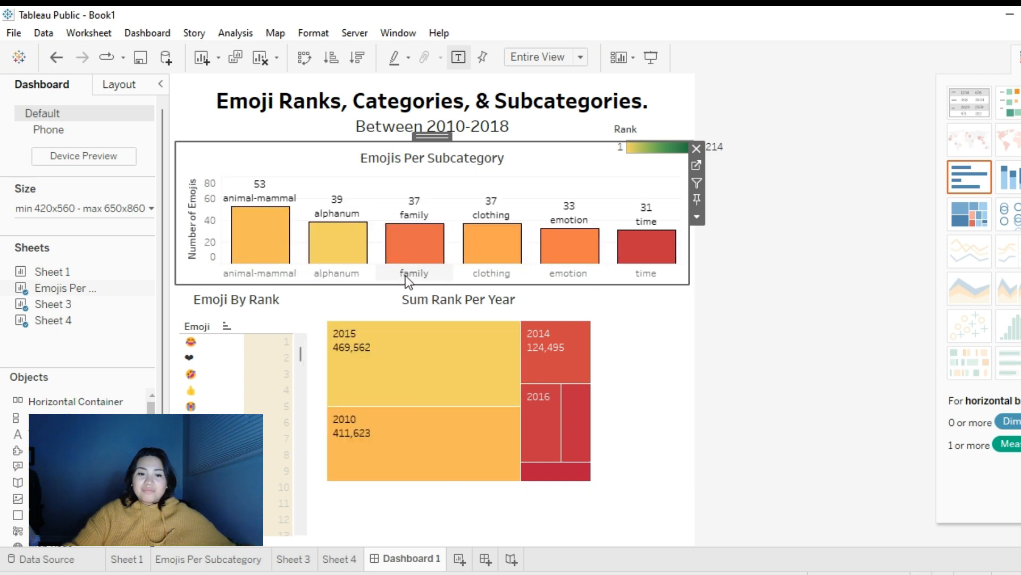
right_click(416, 272)
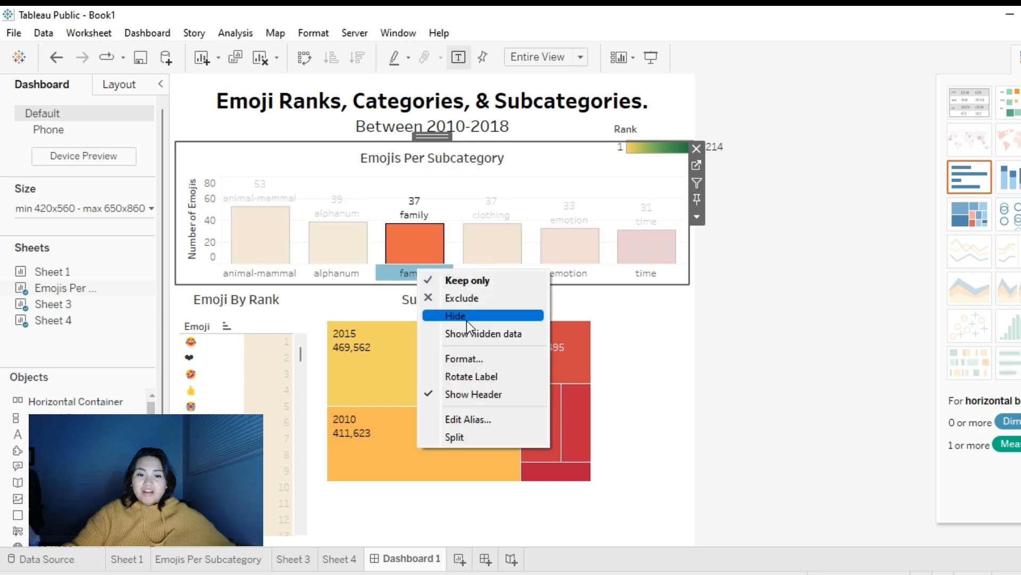
click(751, 386)
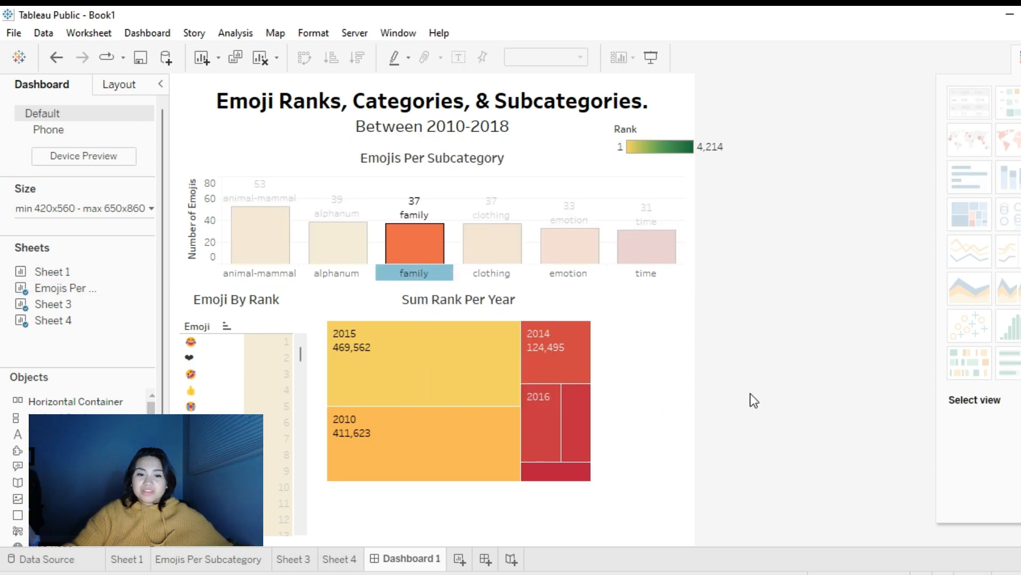
- Undo the hidden subcategories and the added Subcategory label on the Emojis Per Subcategory chart
key(ctrl+z)
key(ctrl+z)
key(ctrl+z)
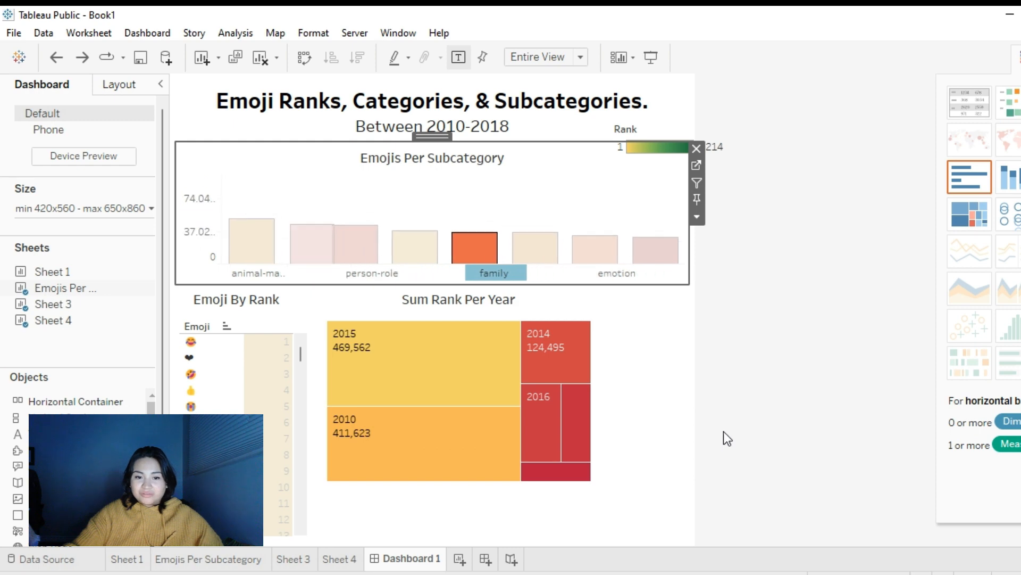
key(ctrl+z)
key(ctrl+z)
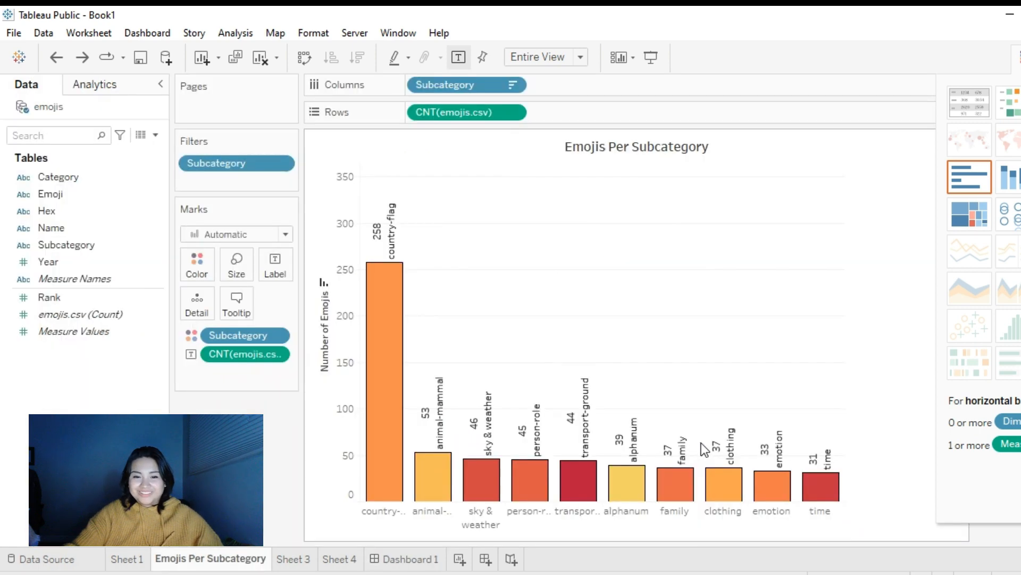
mouse_move(390, 442)
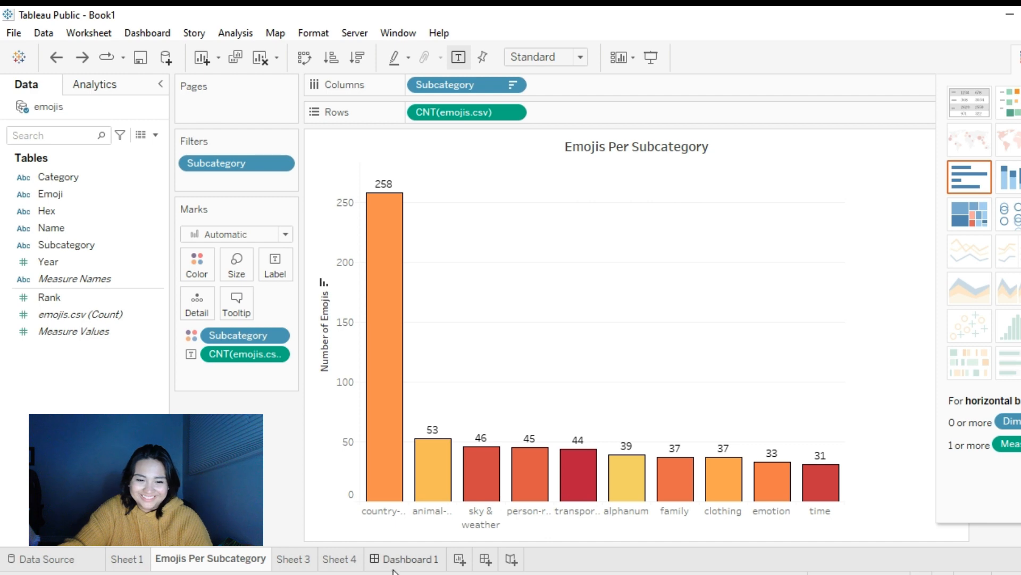
- On Dashboard 1, add a horizontal container beside the Emojis Per Subcategory chart and widen the chart
click(408, 559)
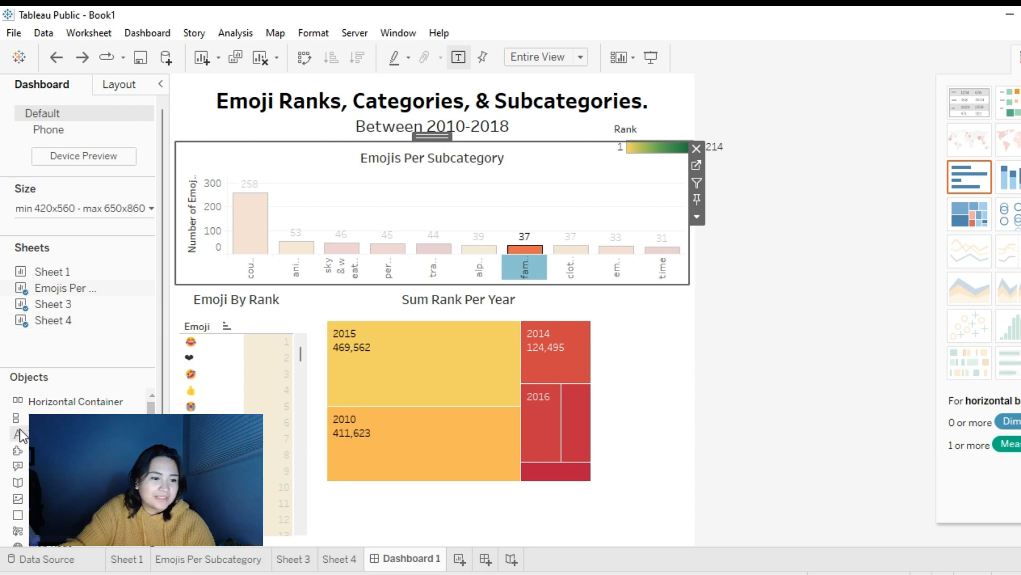
mouse_move(47, 409)
mouse_down()
mouse_move(379, 359)
mouse_move(646, 246)
mouse_up()
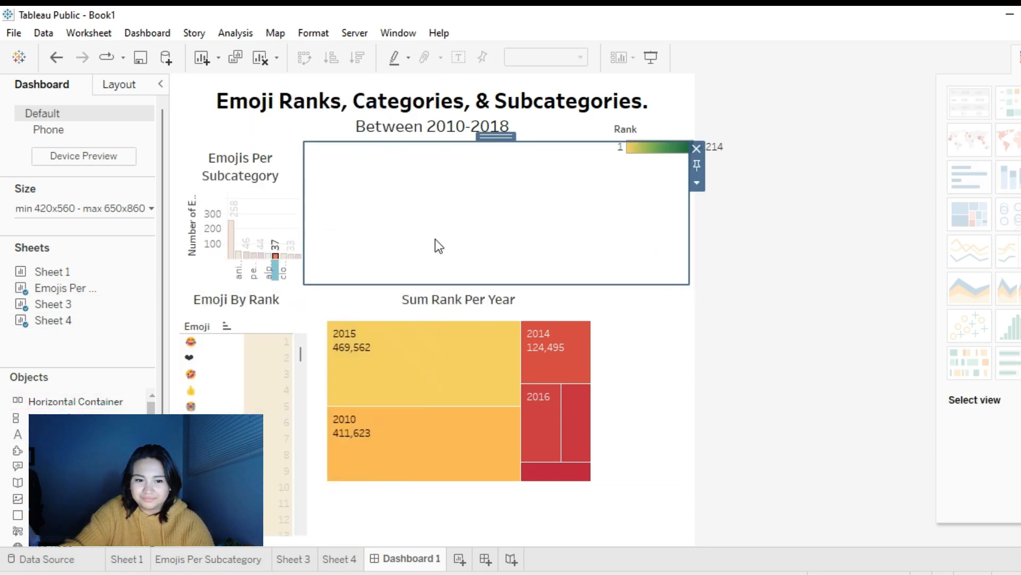
drag(306, 239, 442, 239)
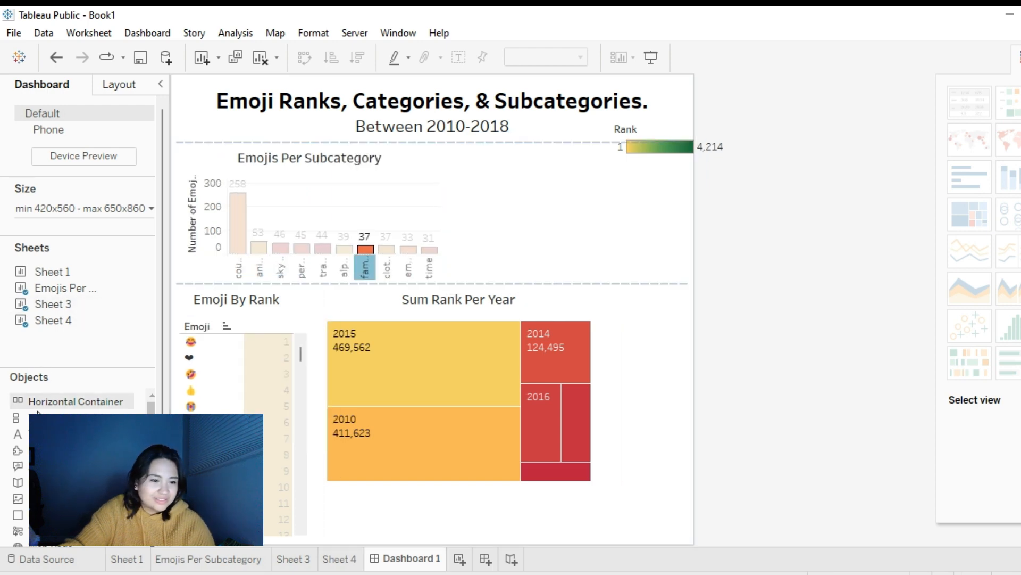
- Place Sheet 1 beside the Emojis Per Subcategory chart and remove the Category and Rank legends from the dashboard
mouse_move(74, 290)
drag(68, 277, 526, 215)
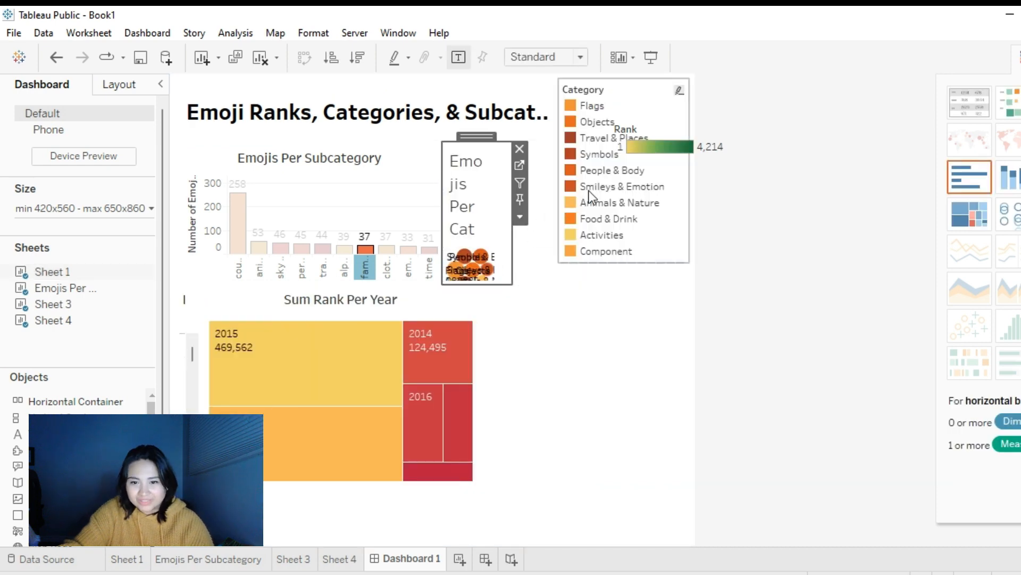
click(611, 221)
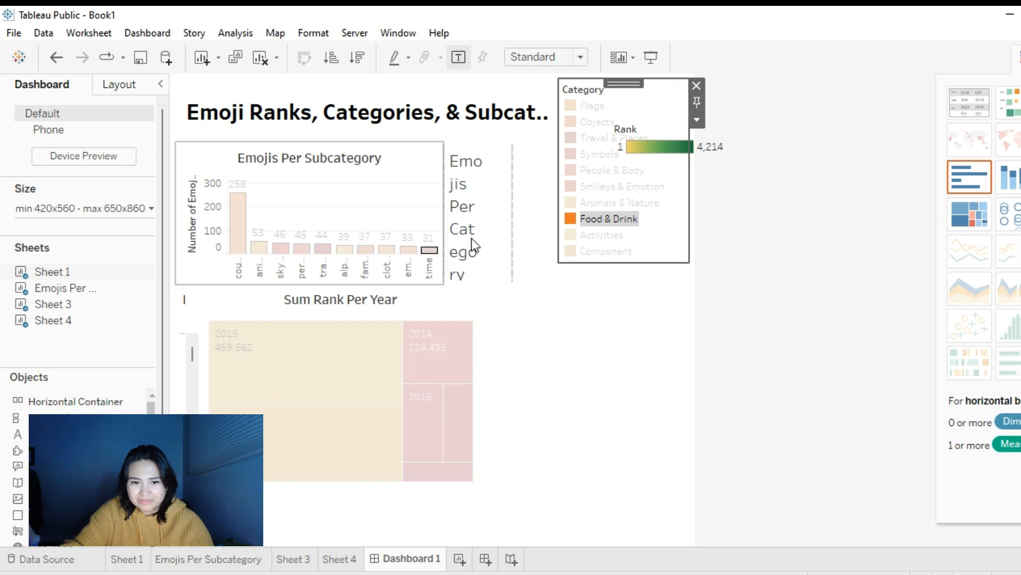
click(695, 85)
click(666, 141)
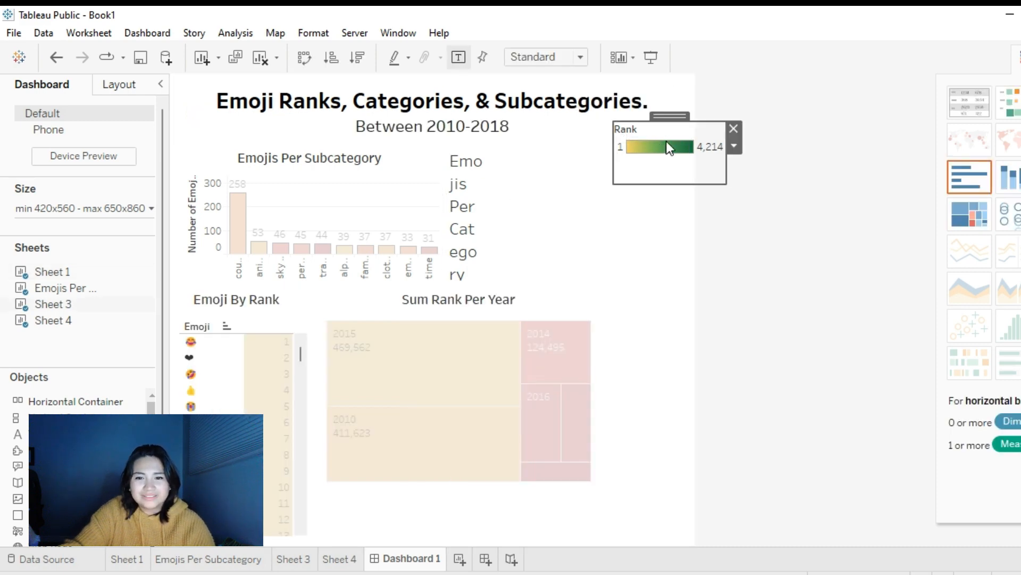
click(734, 128)
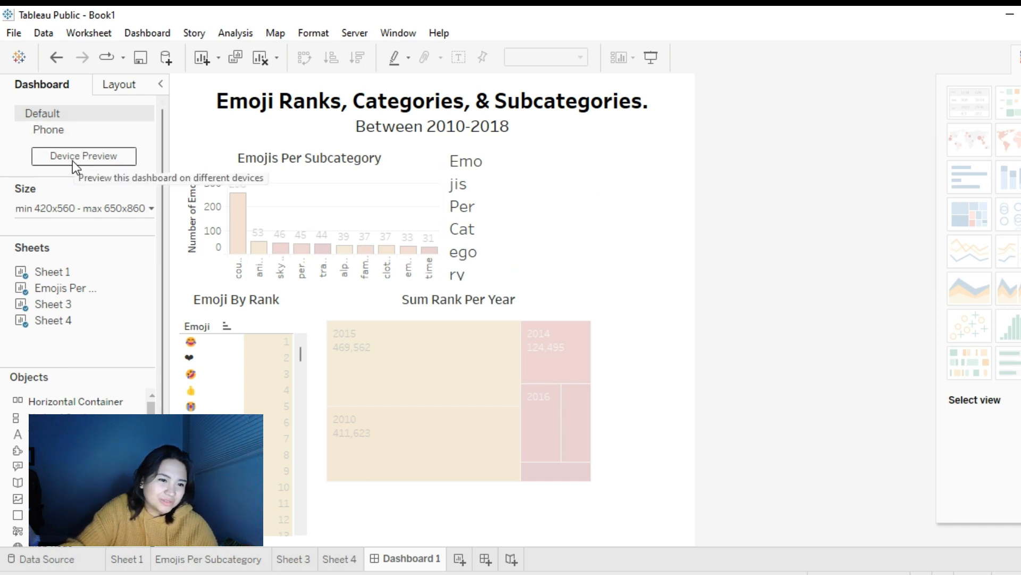
- Change the dashboard size from a range to Automatic
click(91, 209)
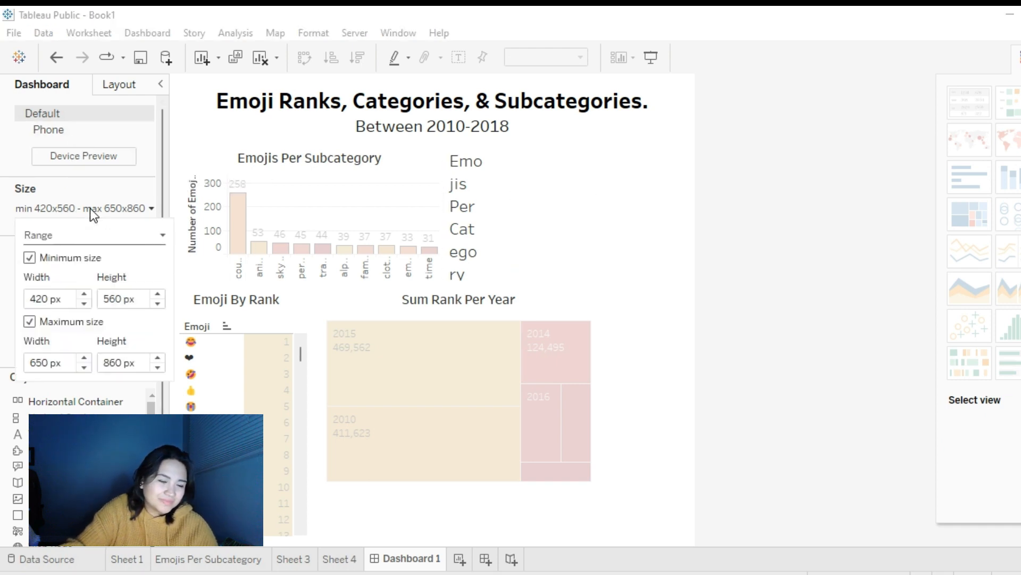
click(72, 239)
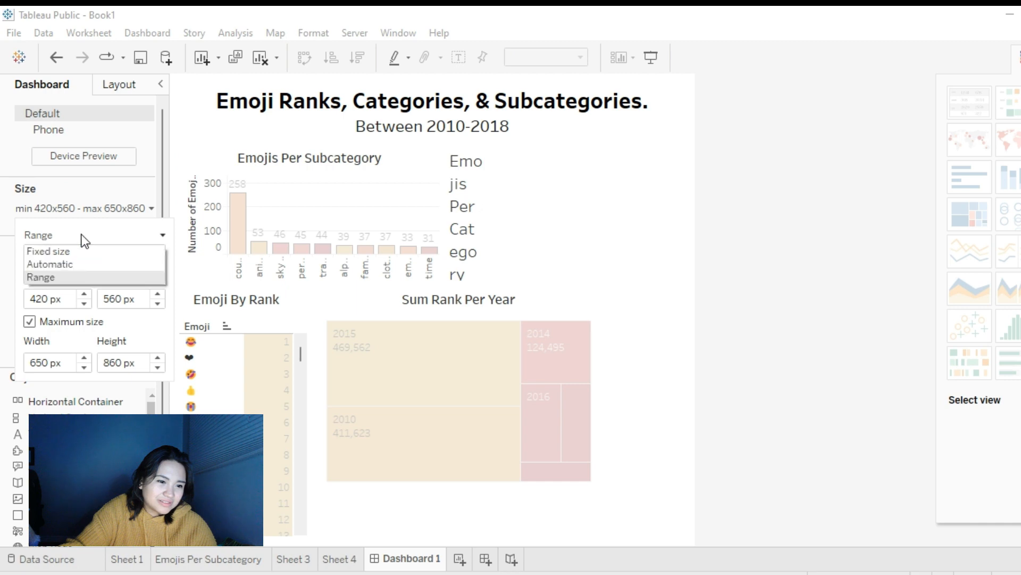
click(52, 263)
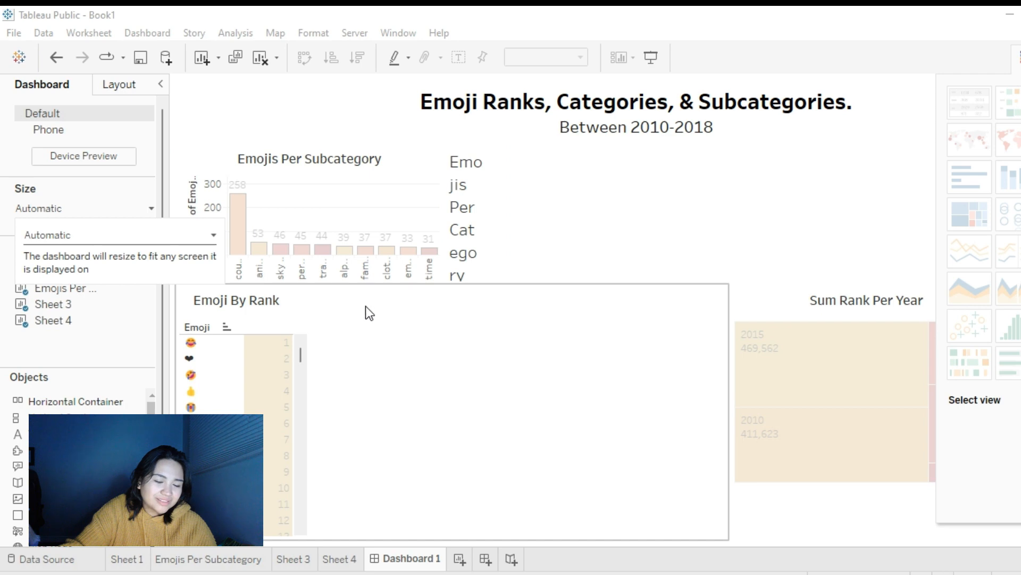
- Clear the dashboard below its title by deleting the upper chart container, the Emoji By Rank table and the Sum Rank Per Year treemap
click(689, 215)
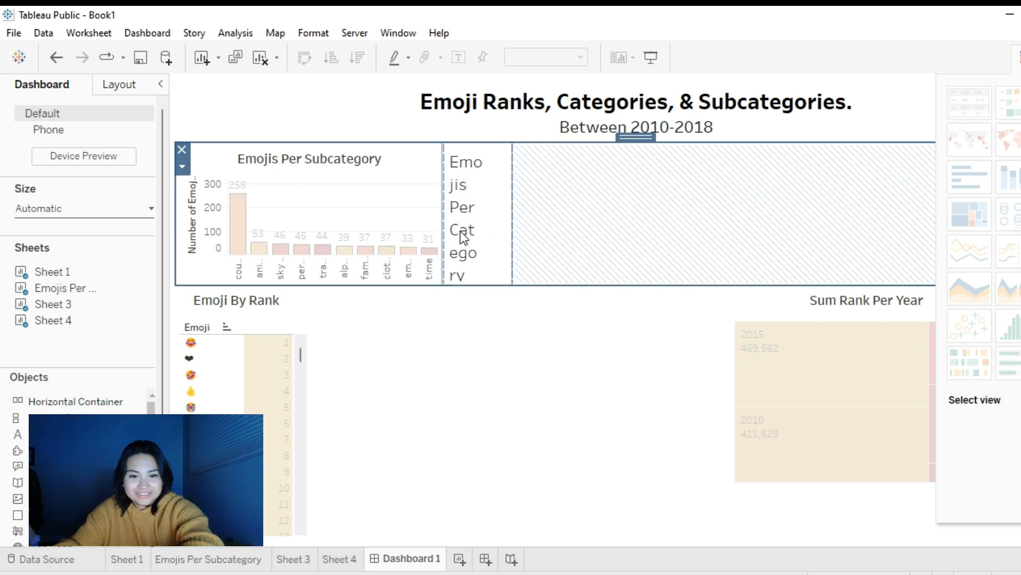
click(182, 149)
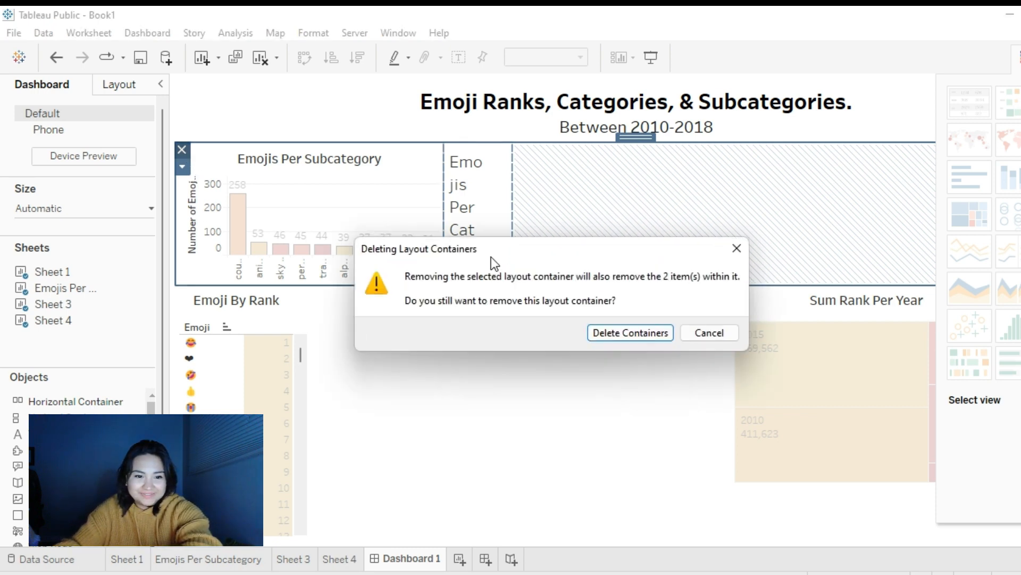
click(635, 332)
click(628, 347)
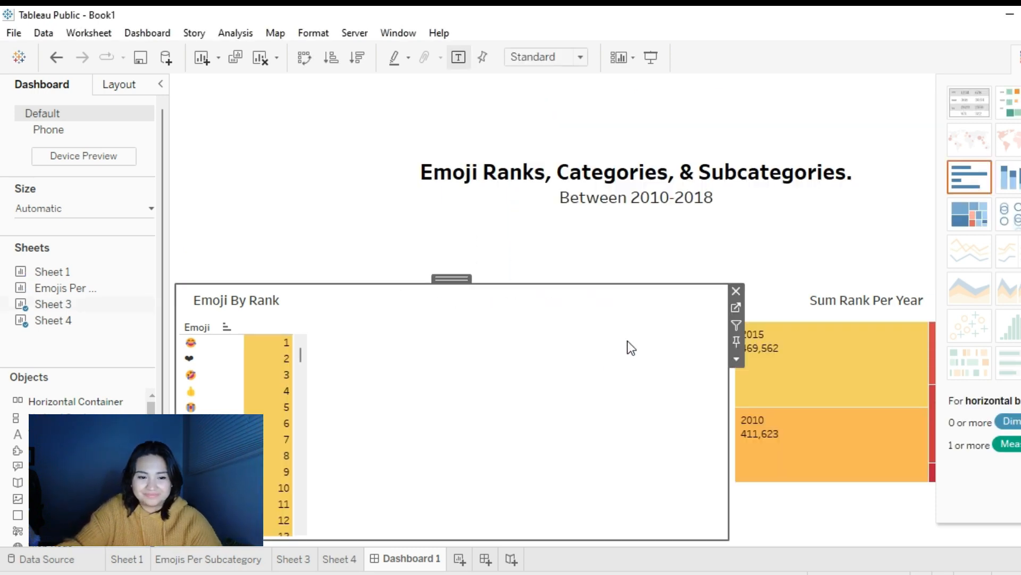
click(736, 293)
click(337, 360)
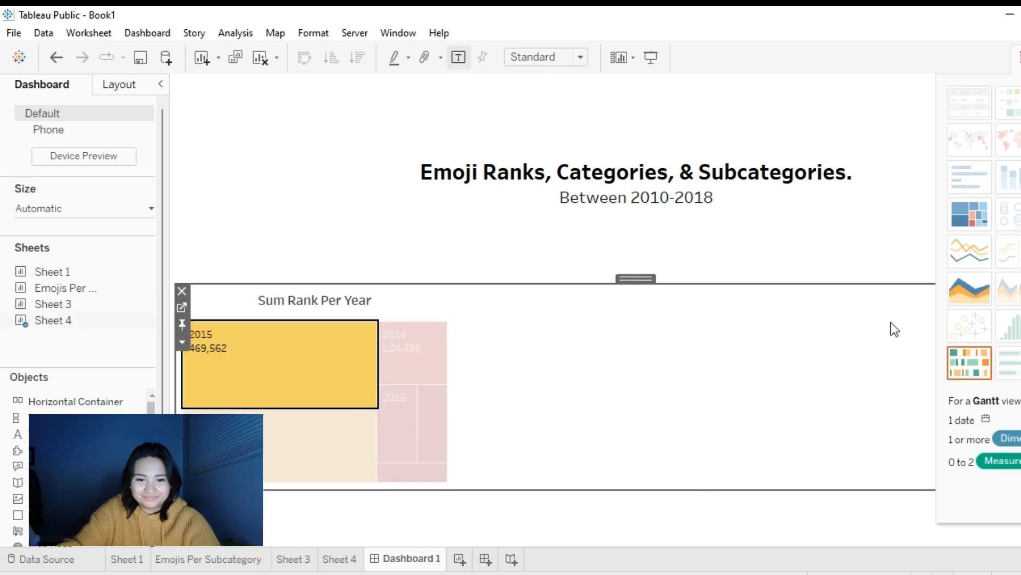
click(182, 290)
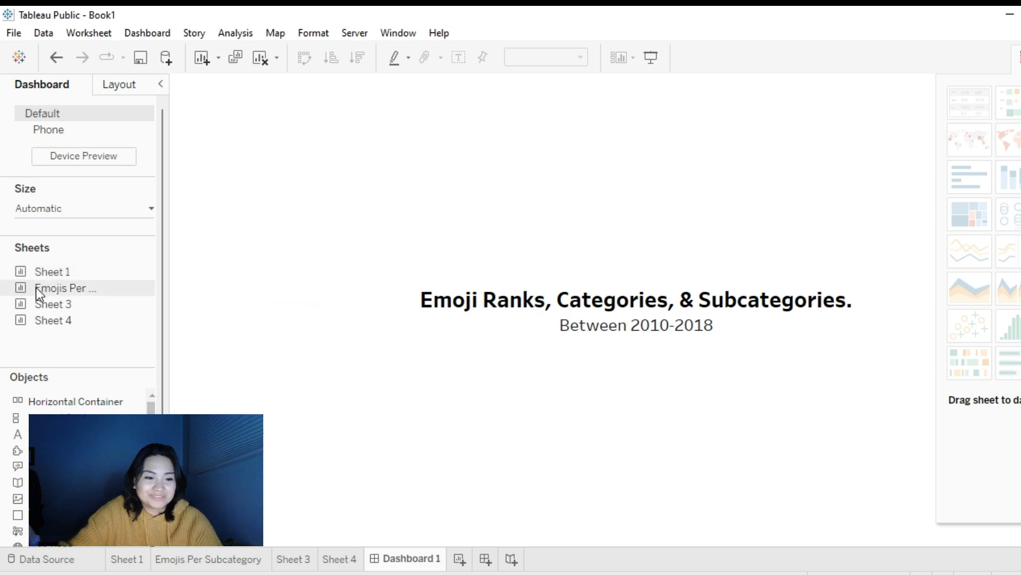
- Place the Emojis Per Subcategory sheet below the dashboard title and add Sheet 1 in the legend column beside it
drag(36, 287, 401, 490)
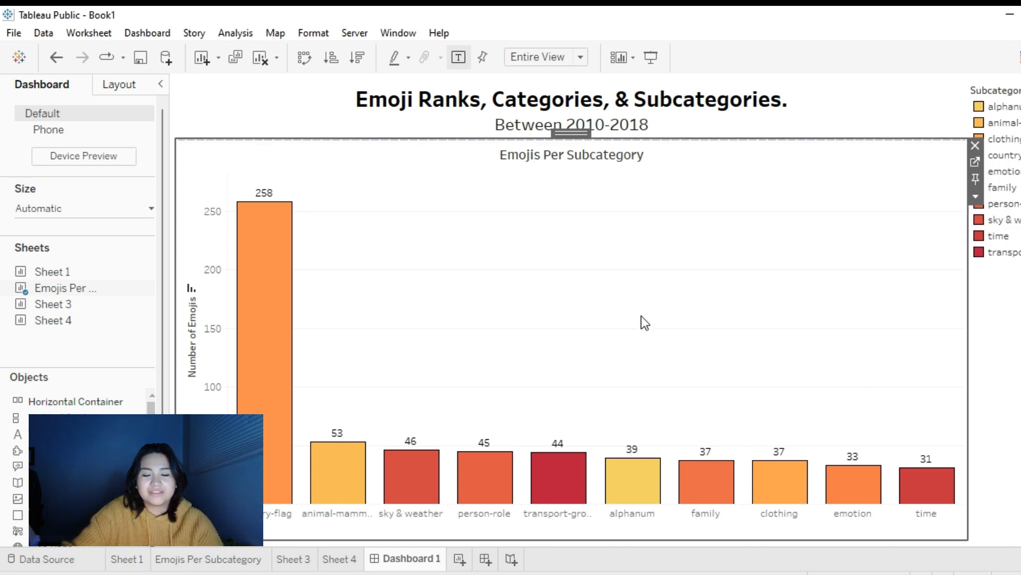
mouse_move(31, 304)
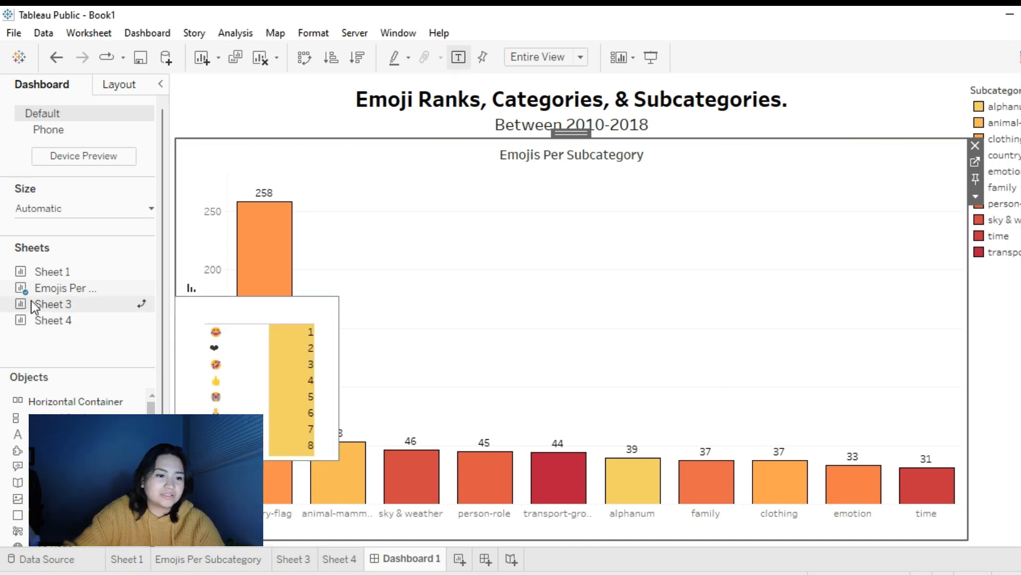
drag(33, 271, 437, 287)
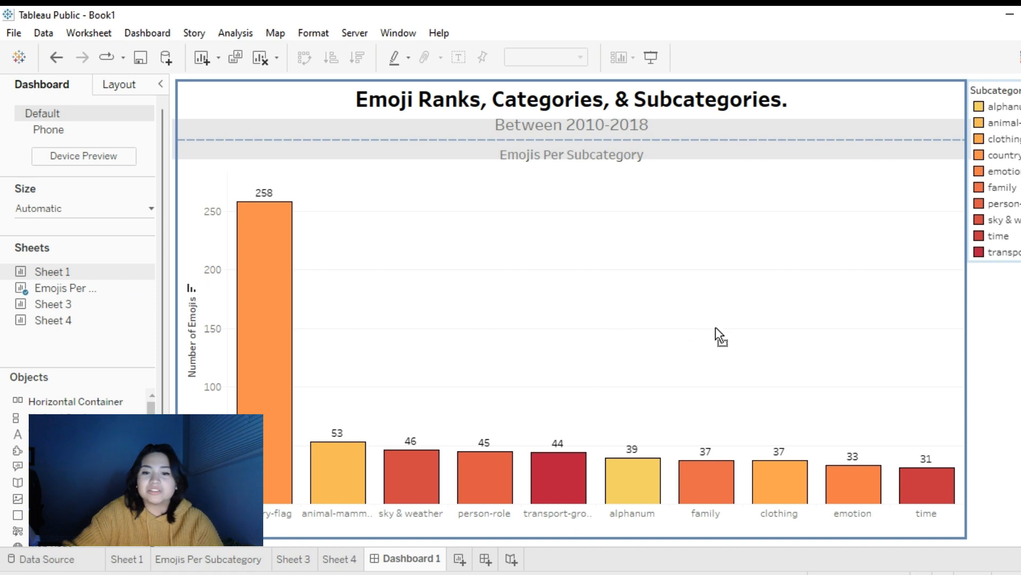
mouse_move(716, 326)
mouse_down()
mouse_move(853, 418)
mouse_move(1017, 418)
mouse_move(1016, 396)
mouse_up()
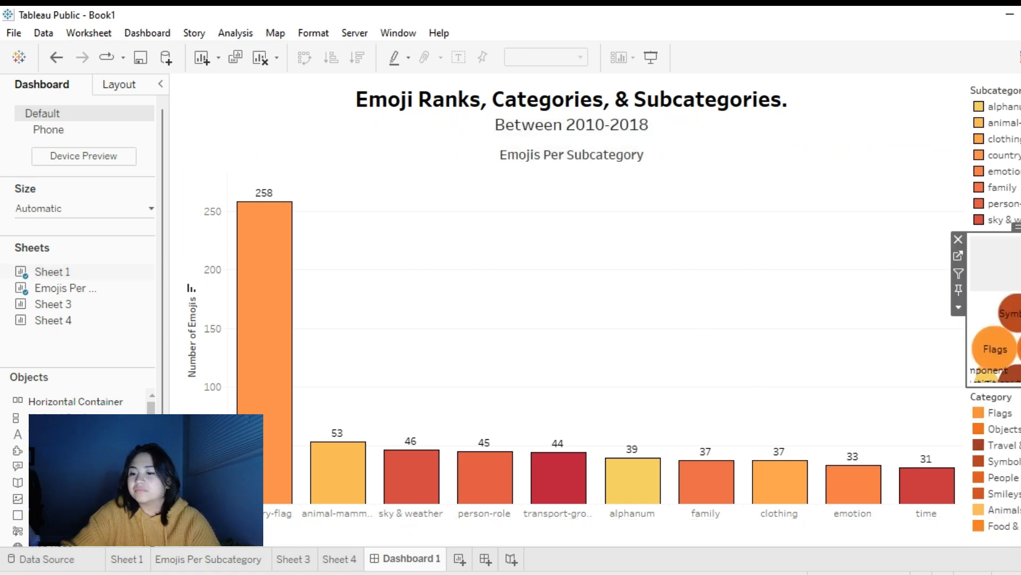
- Highlight individual categories and subcategories through the legends to examine the matching marks in the charts
click(995, 429)
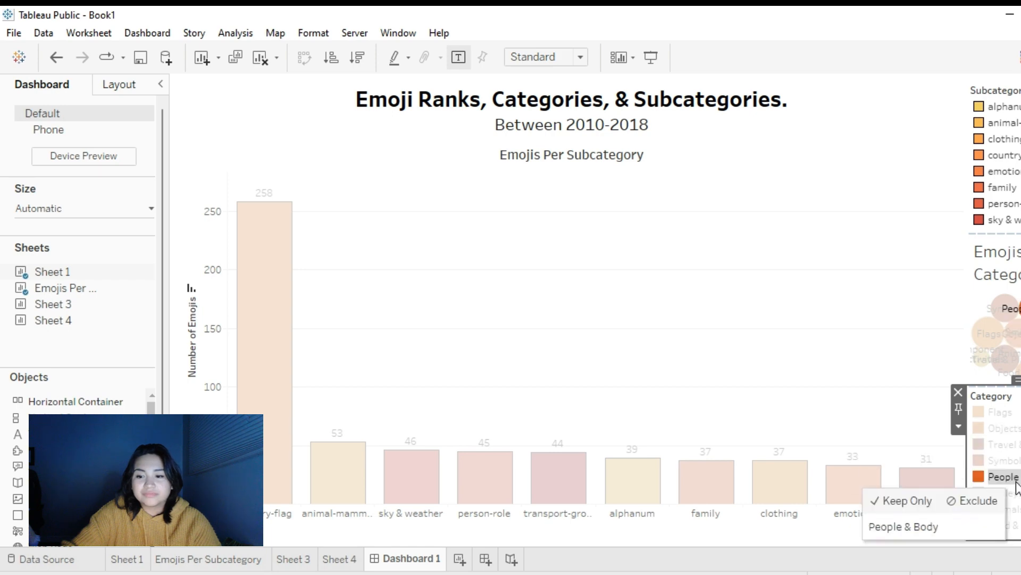
click(1000, 189)
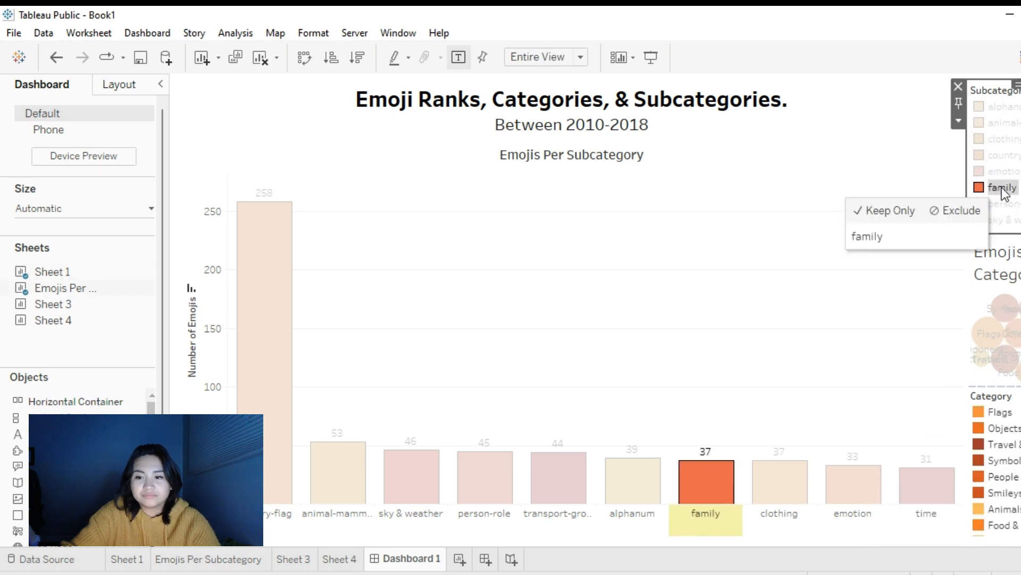
click(1004, 139)
click(1004, 204)
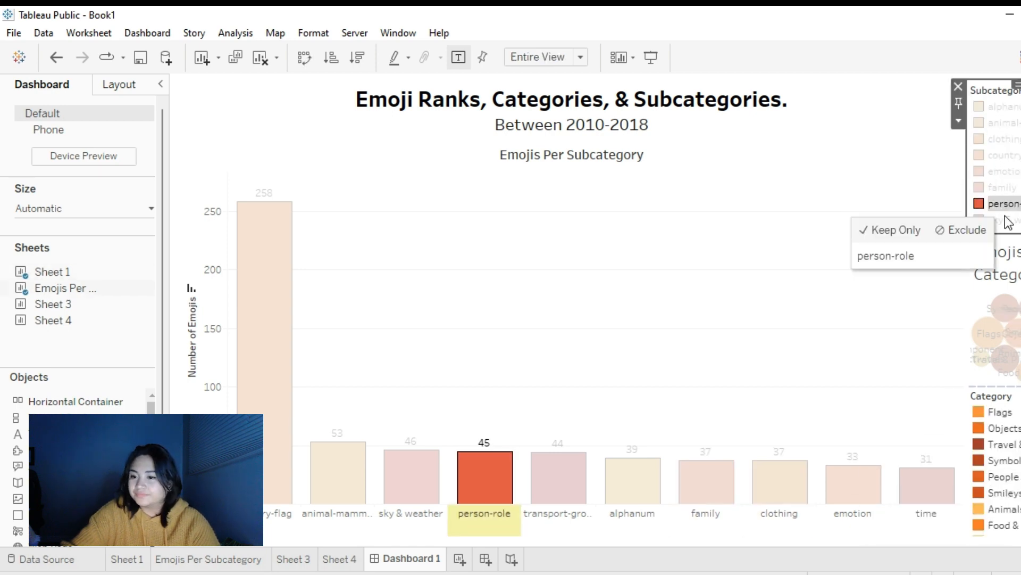
click(1003, 123)
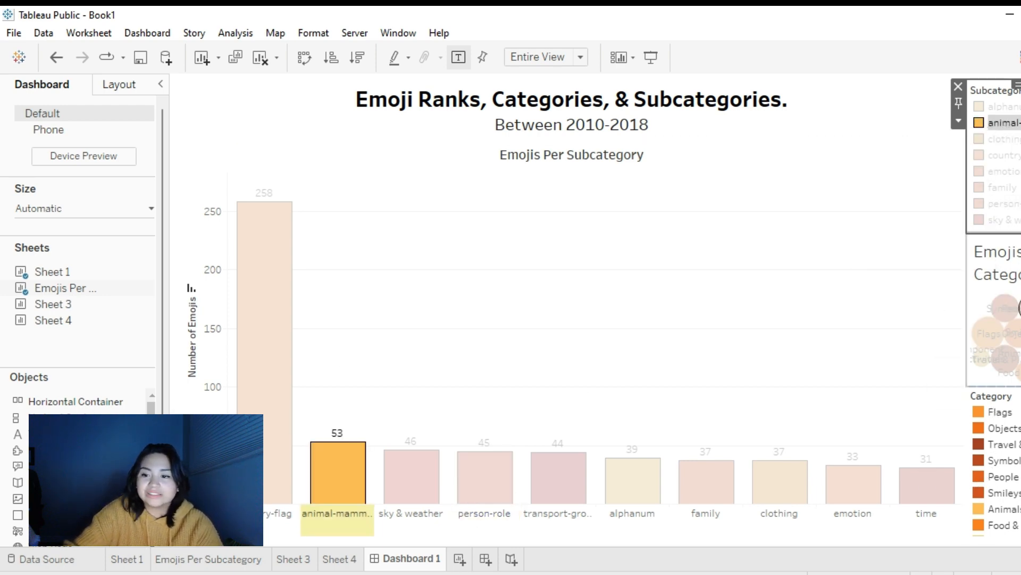
click(1005, 155)
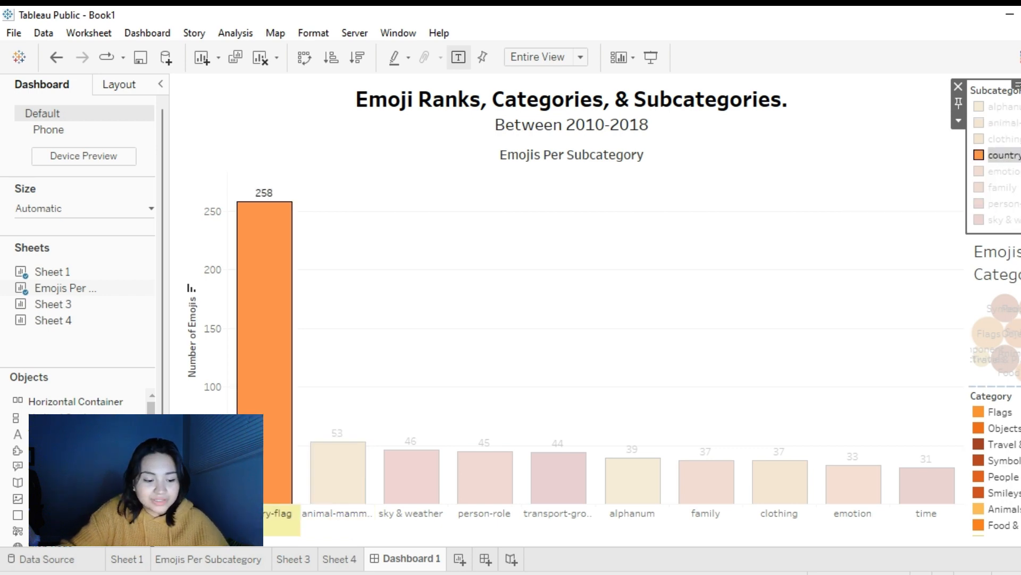
- Float the Subcategory and Category legends side by side over the empty area of the Emojis Per Subcategory chart
drag(1011, 82, 741, 227)
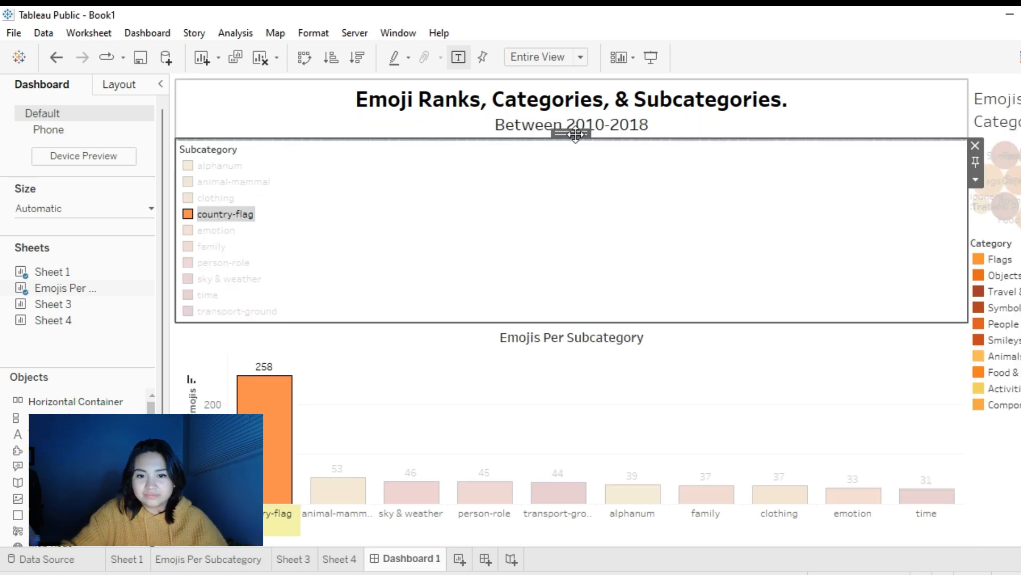
drag(584, 157, 836, 152)
click(1005, 308)
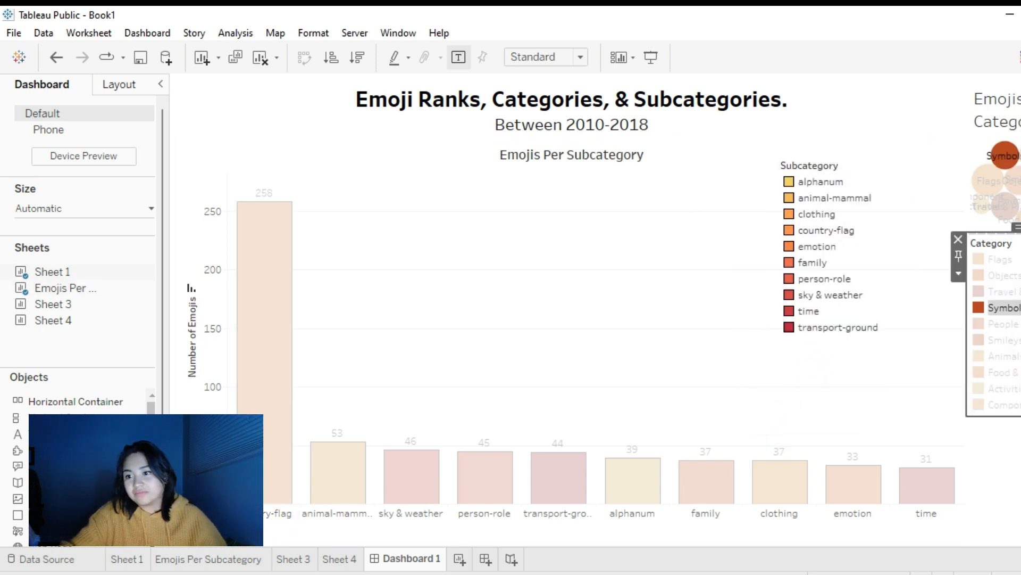
drag(1000, 240, 705, 196)
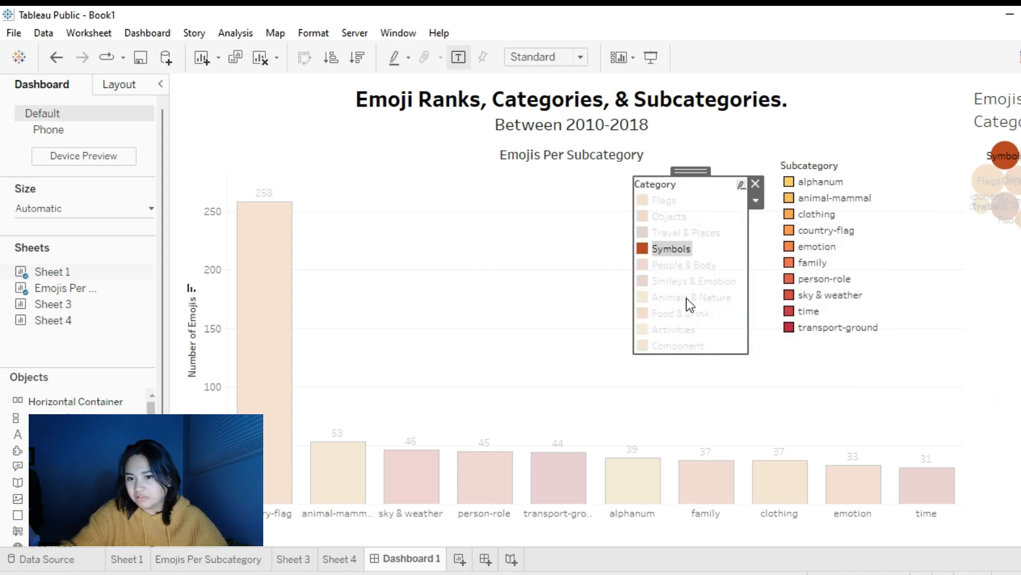
- Narrow the Emojis Per Subcategory chart to give the Emojis Per Category bubbles more width
click(548, 433)
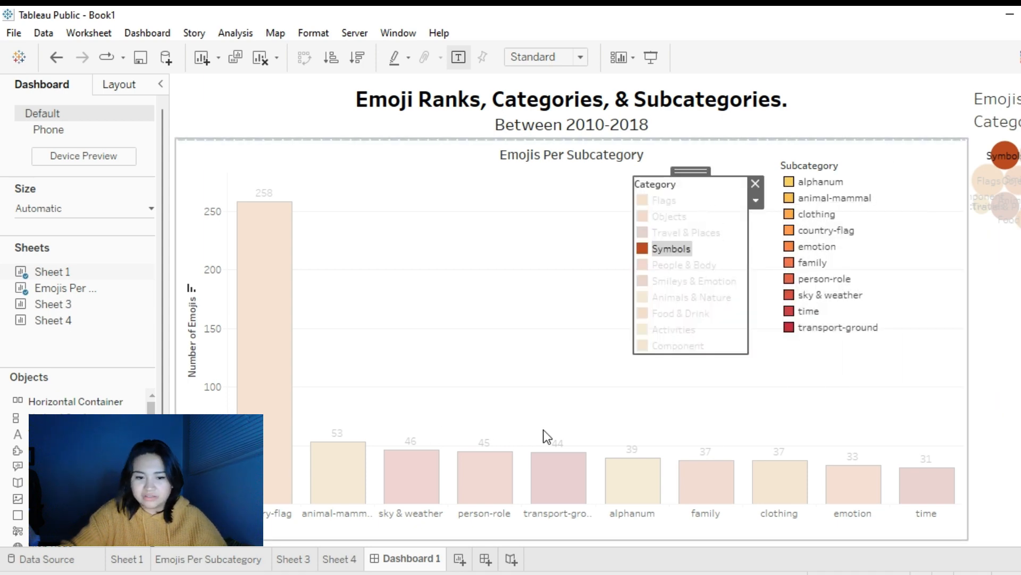
click(968, 314)
drag(968, 314, 870, 328)
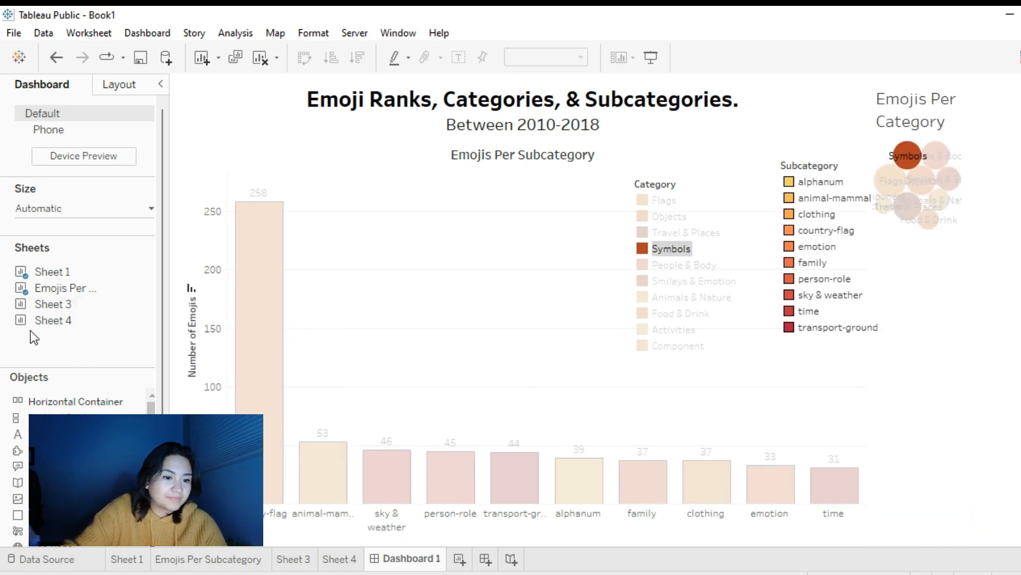
- Add Sheet 3 below the Emojis Per Category bubbles and remove its Rank legend
mouse_move(42, 323)
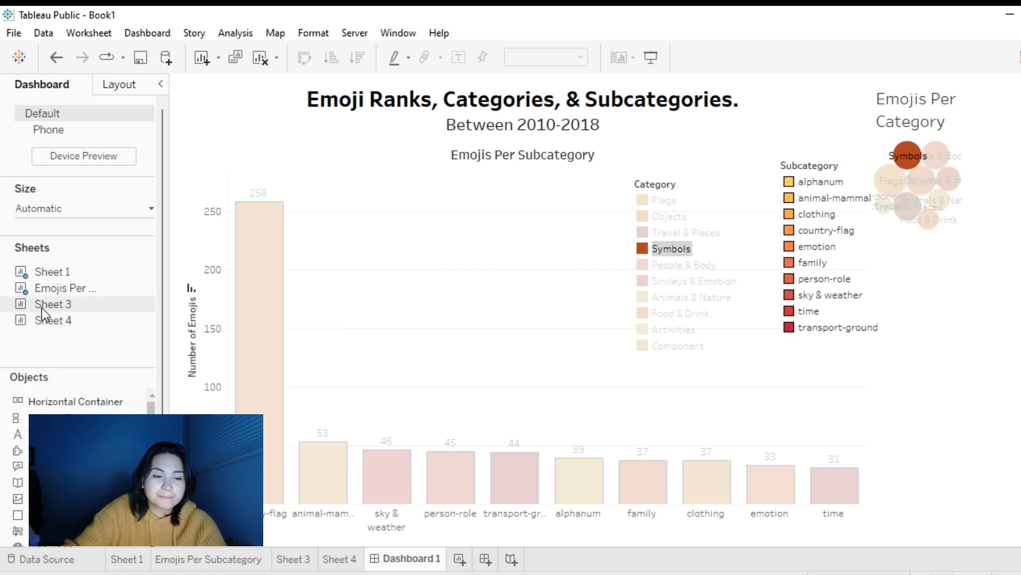
click(806, 396)
drag(806, 396, 949, 403)
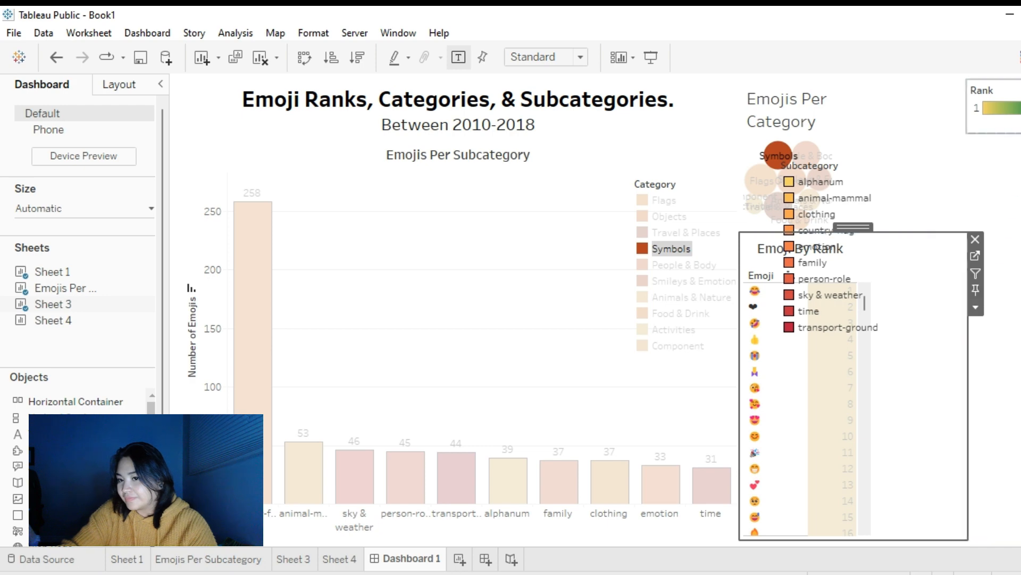
click(1000, 106)
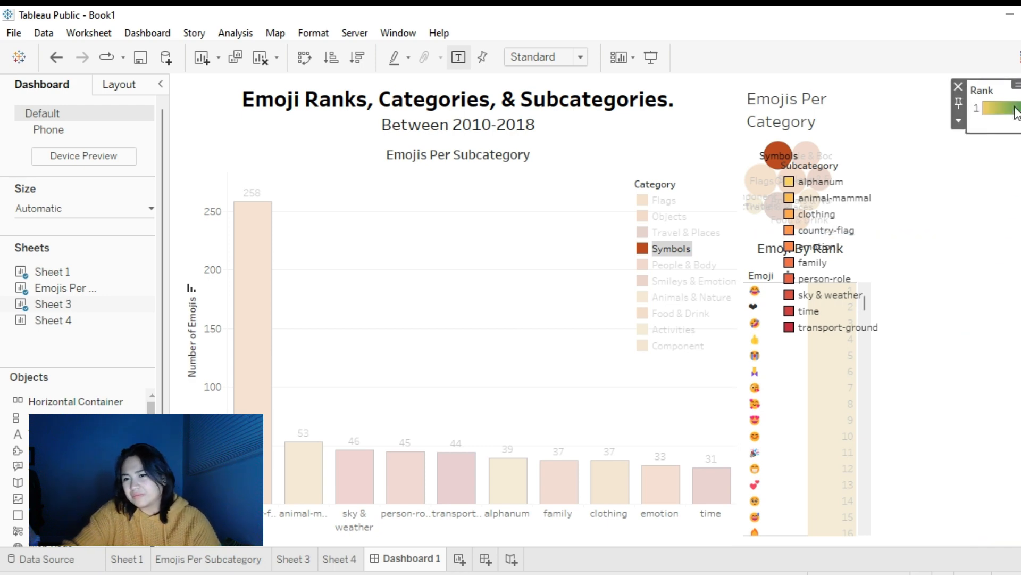
click(959, 86)
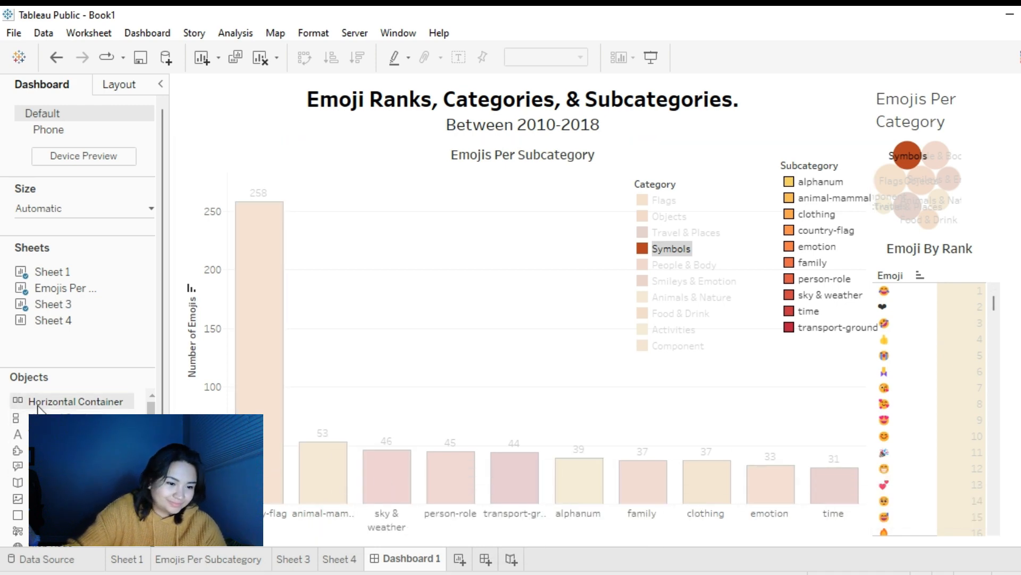
- Add a horizontal container across the lower half of the dashboard and move the Emoji By Rank table into it
drag(48, 402, 612, 535)
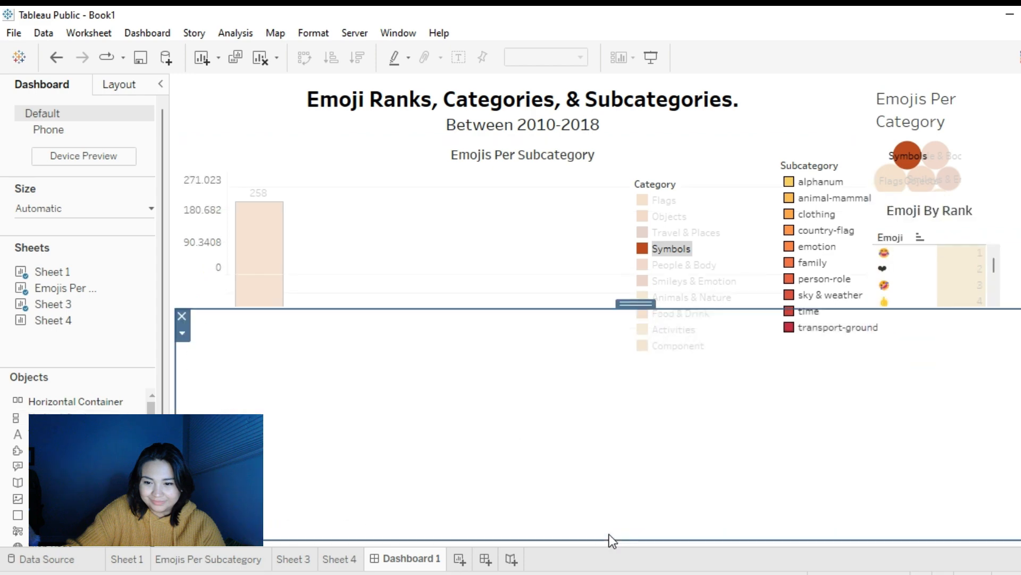
click(989, 235)
drag(996, 190, 315, 414)
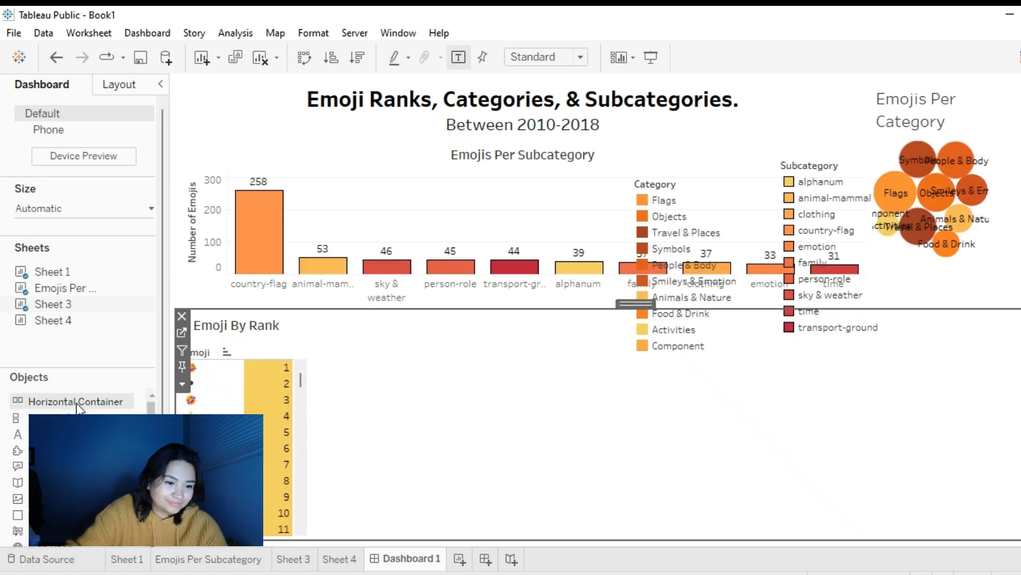
drag(53, 418, 429, 437)
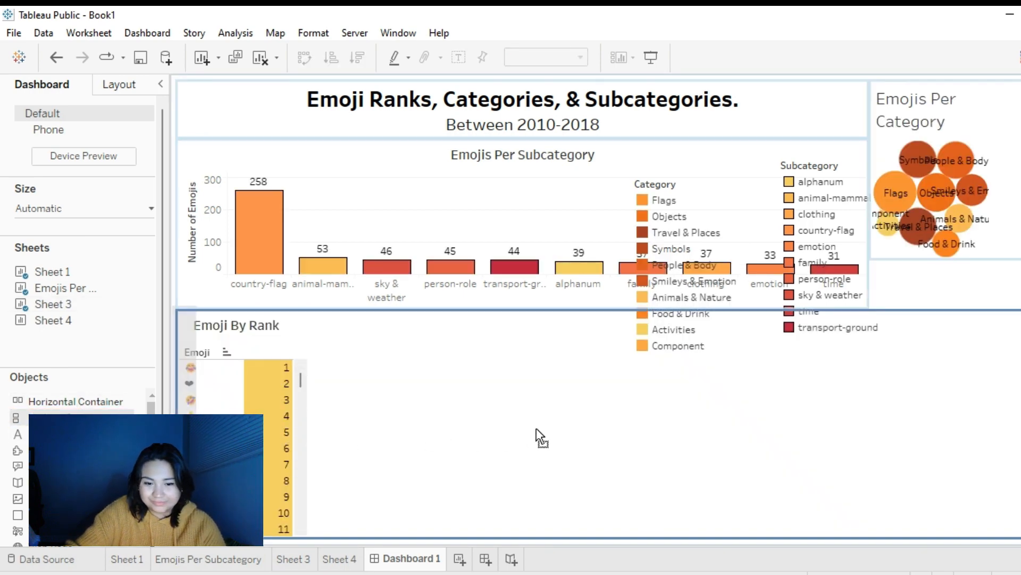
drag(357, 438, 809, 513)
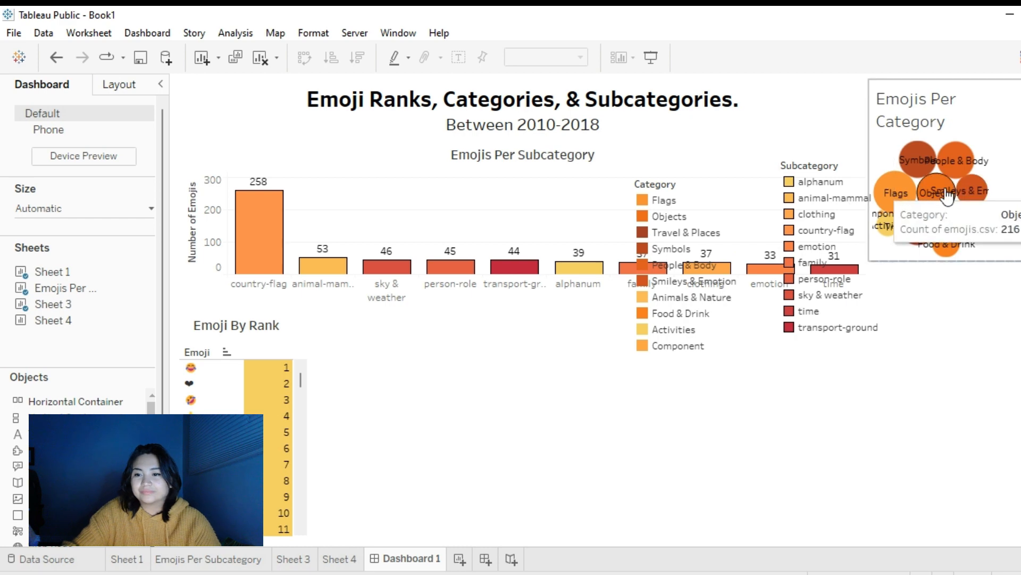
click(481, 212)
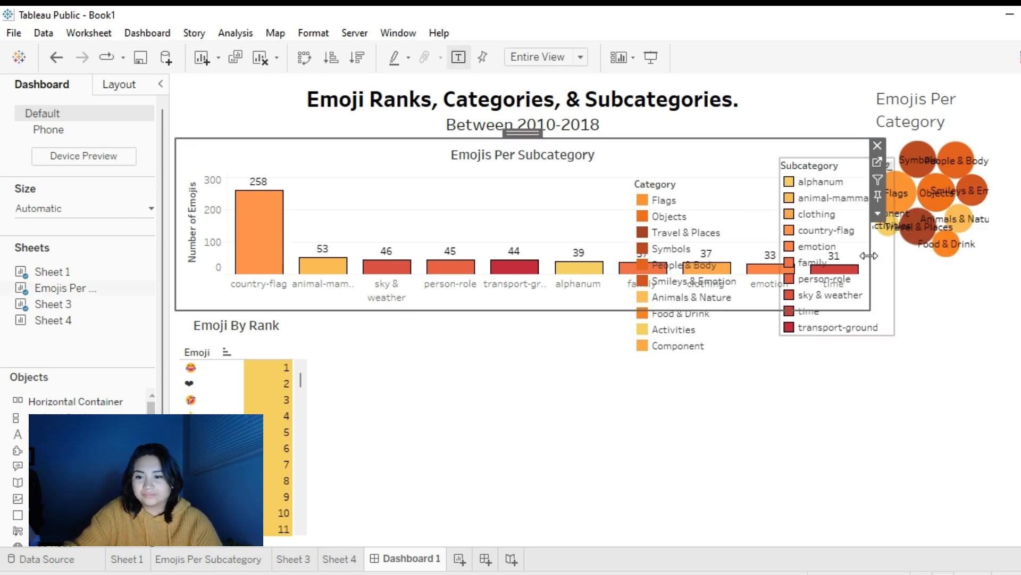
drag(869, 255, 780, 255)
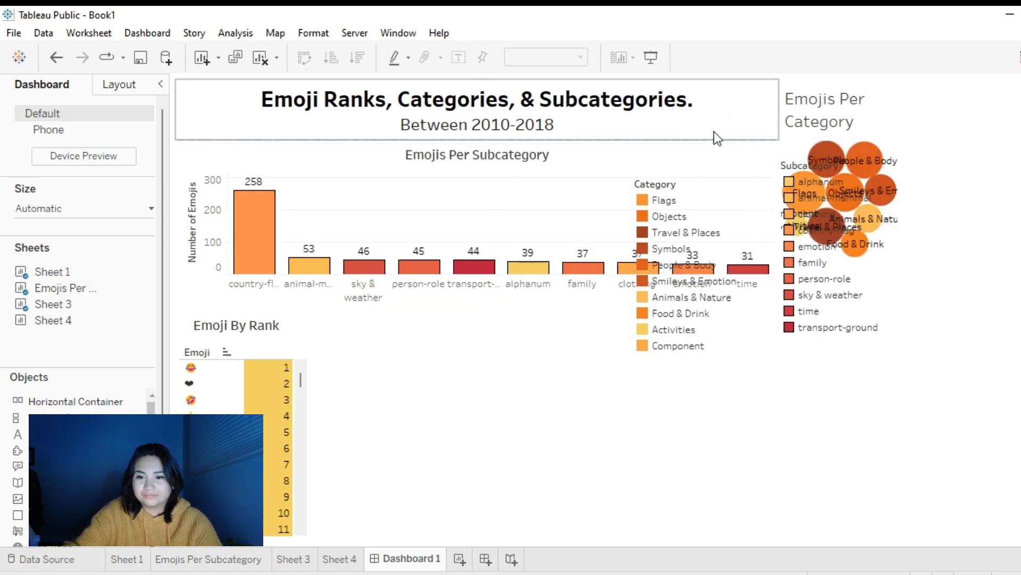
click(727, 123)
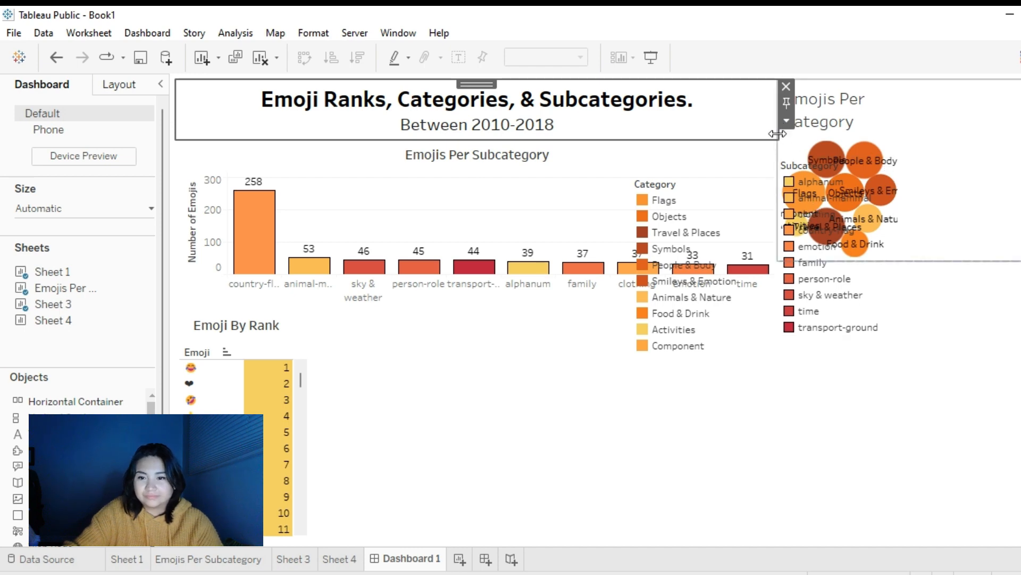
click(778, 134)
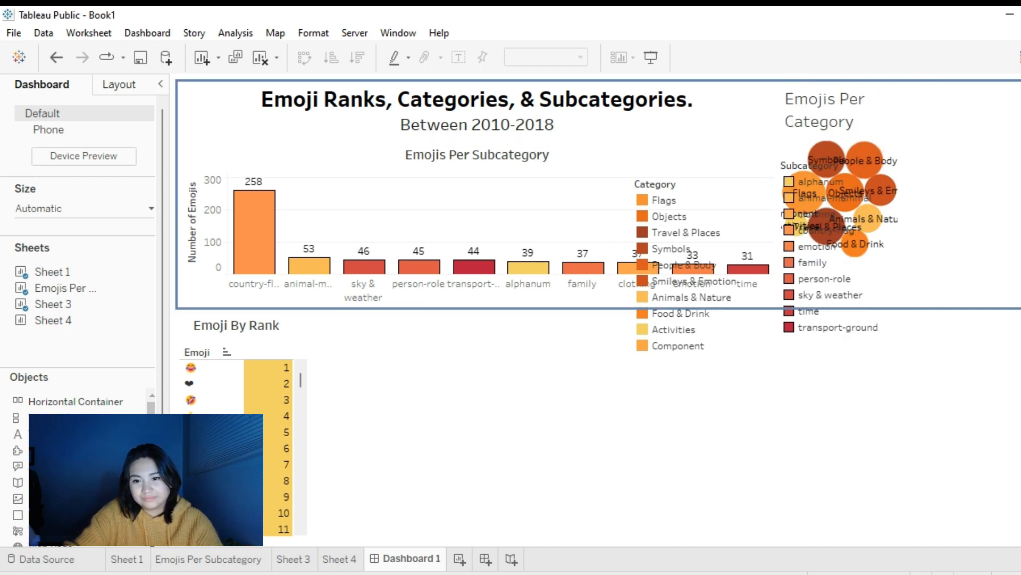
- Undo the dashboard rebuild back to the layout with the Sum Rank Per Year treemap, and slightly widen the treemap's area
key(ctrl+z)
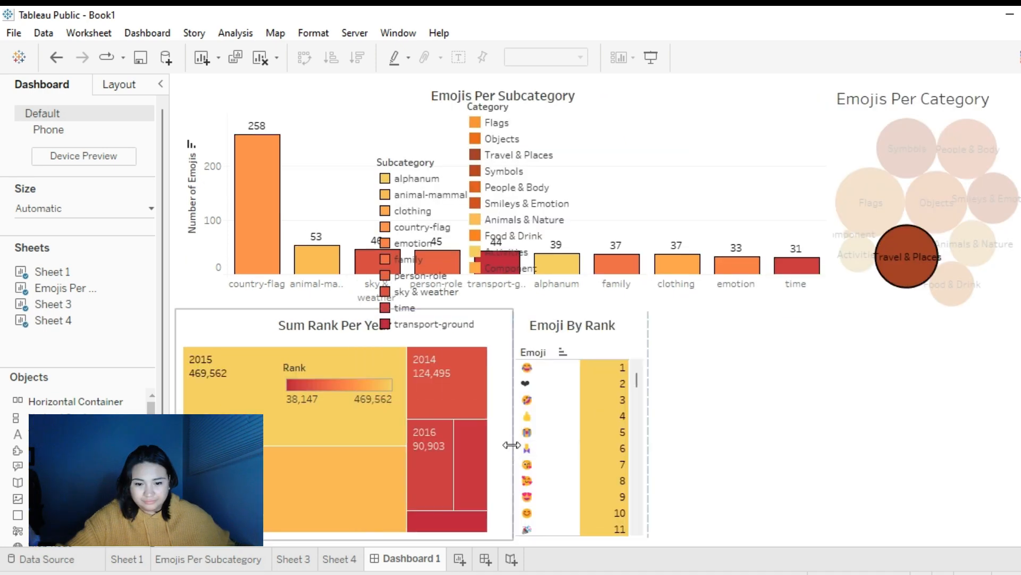
drag(513, 446, 529, 451)
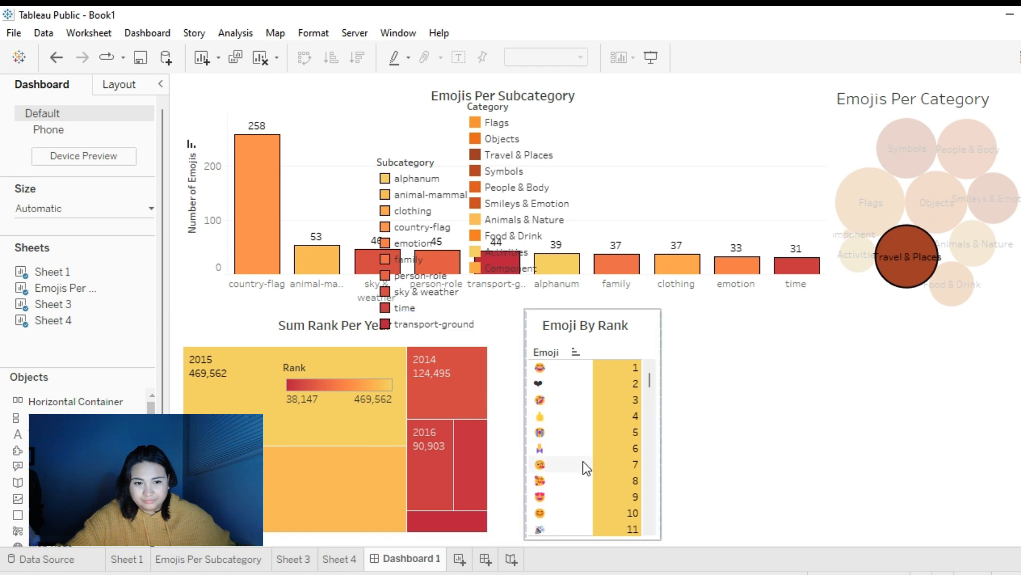
- Move the Emojis Per Category bubbles into the lower row, directly after the Emoji By Rank table
click(745, 397)
click(843, 258)
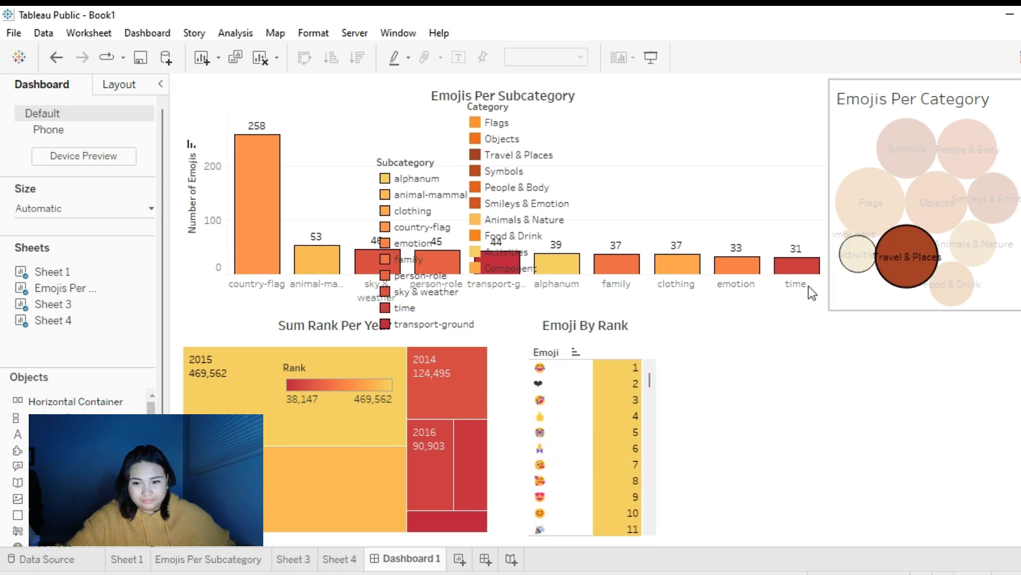
click(963, 221)
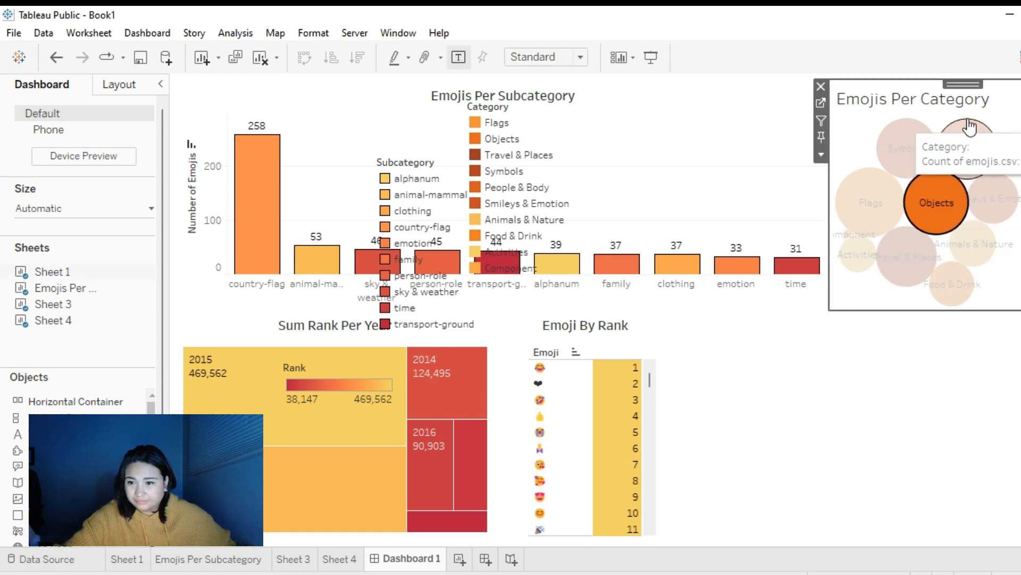
mouse_move(964, 84)
mouse_down()
mouse_move(910, 266)
mouse_move(777, 396)
mouse_up()
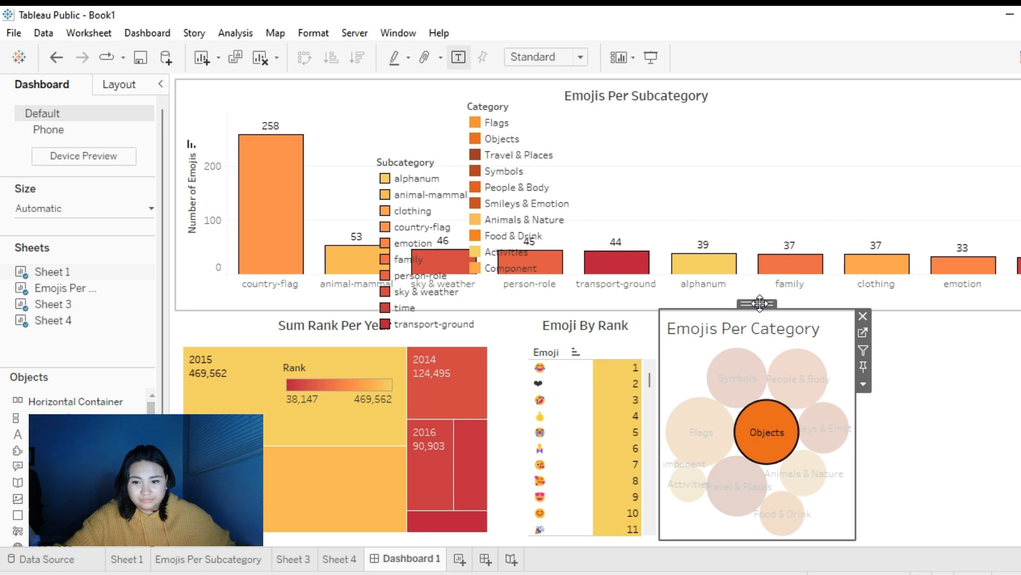
- Remove the Category legend floating over the Emojis Per Subcategory chart
click(510, 141)
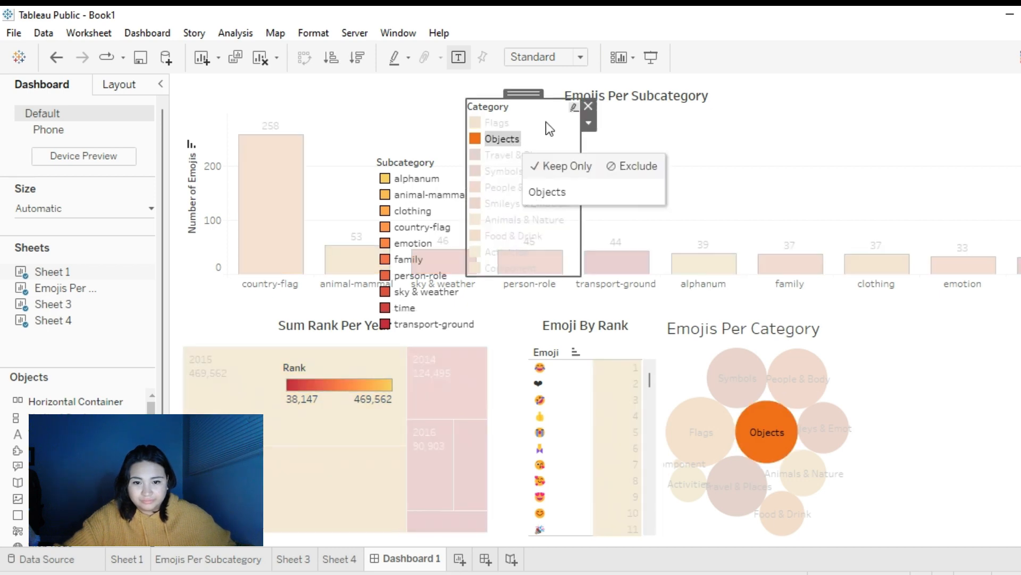
click(587, 106)
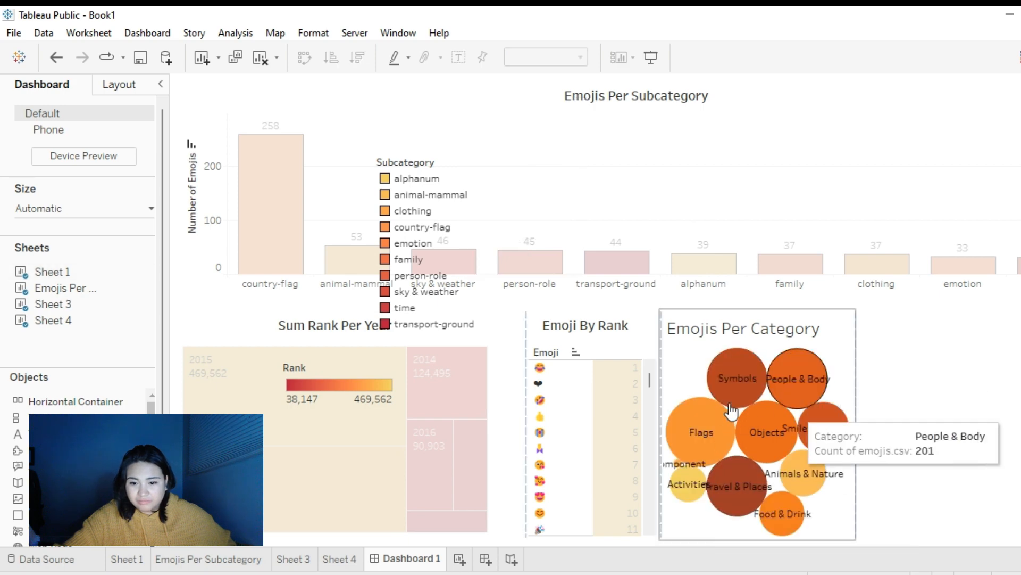
click(567, 432)
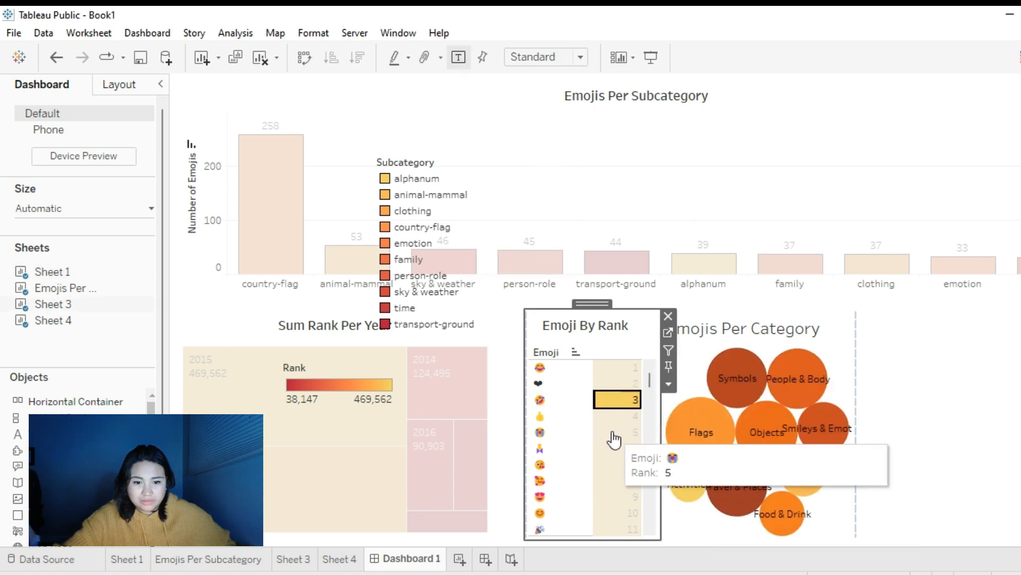
click(539, 433)
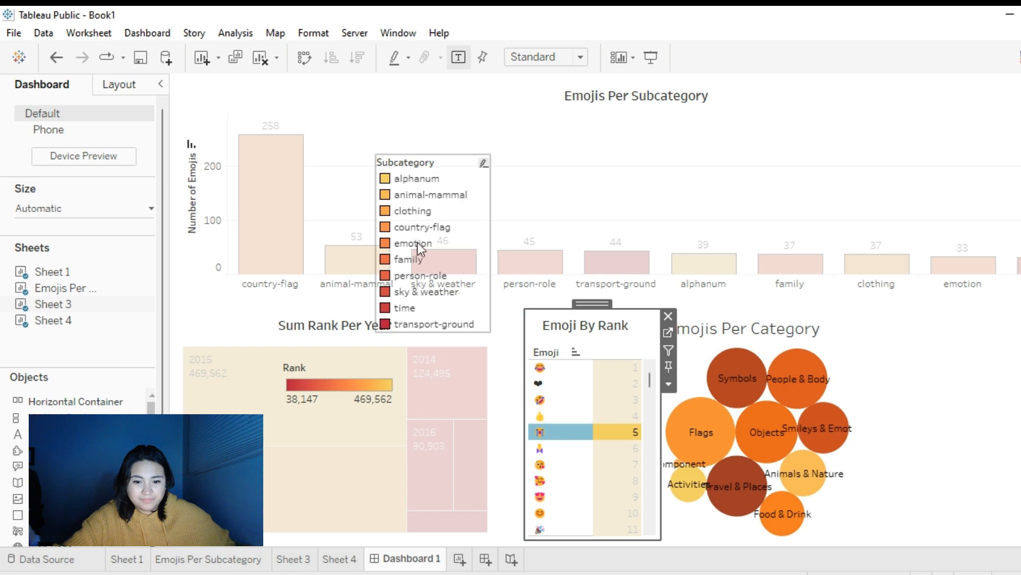
- Move the Subcategory legend off the bars and dock it beside the Emojis Per Subcategory chart, after the last bar
click(417, 226)
drag(428, 149, 984, 127)
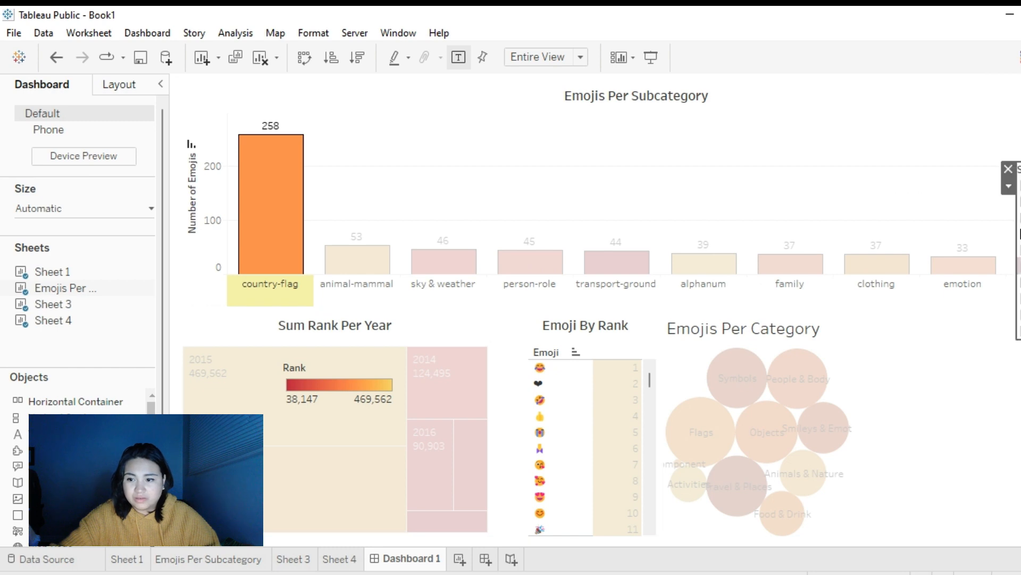
drag(1016, 163, 1019, 223)
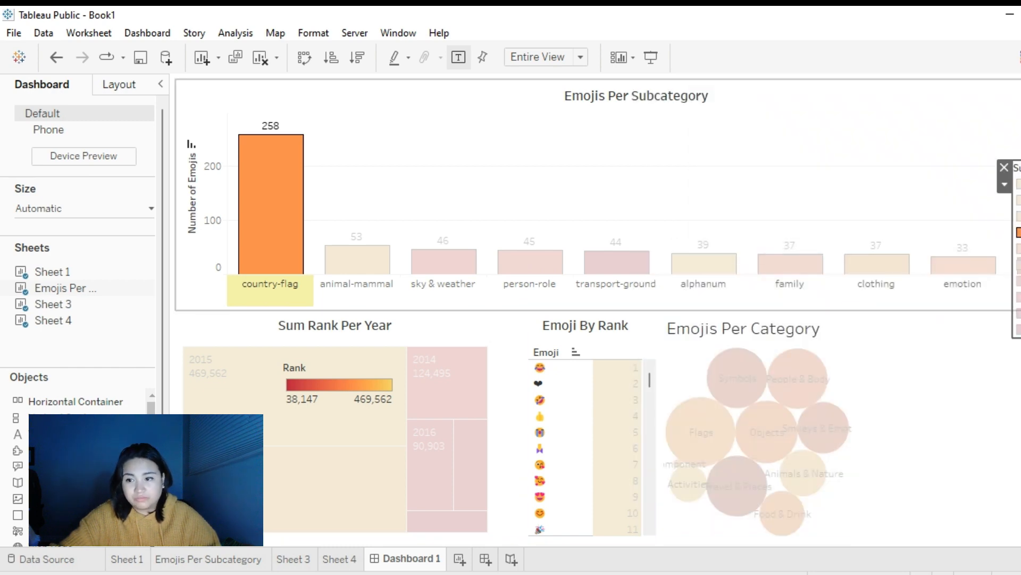
drag(1019, 166, 1018, 135)
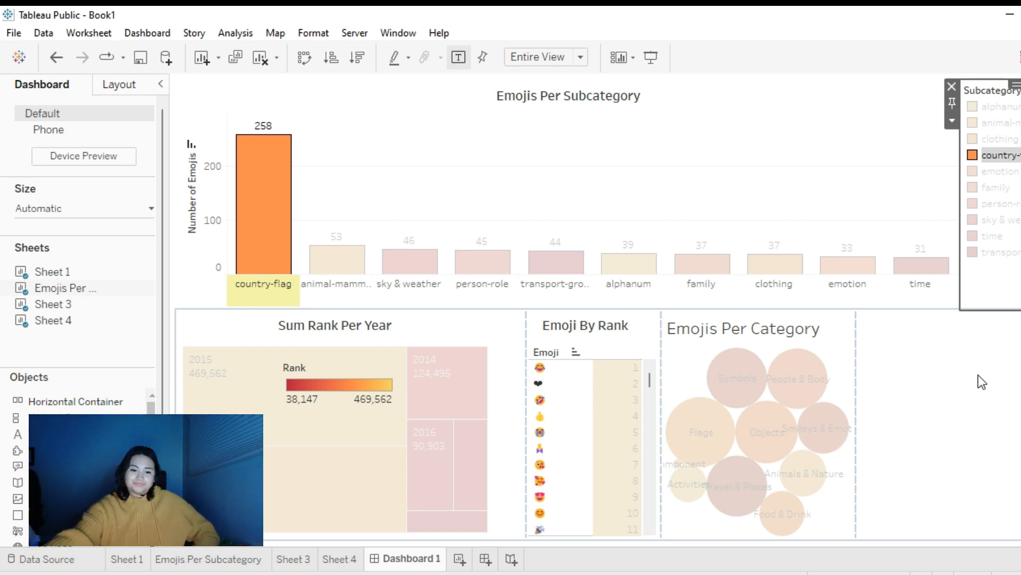
- Widen the Emojis Per Category, Sum Rank Per Year and Emoji By Rank areas to fill the lower row
click(924, 452)
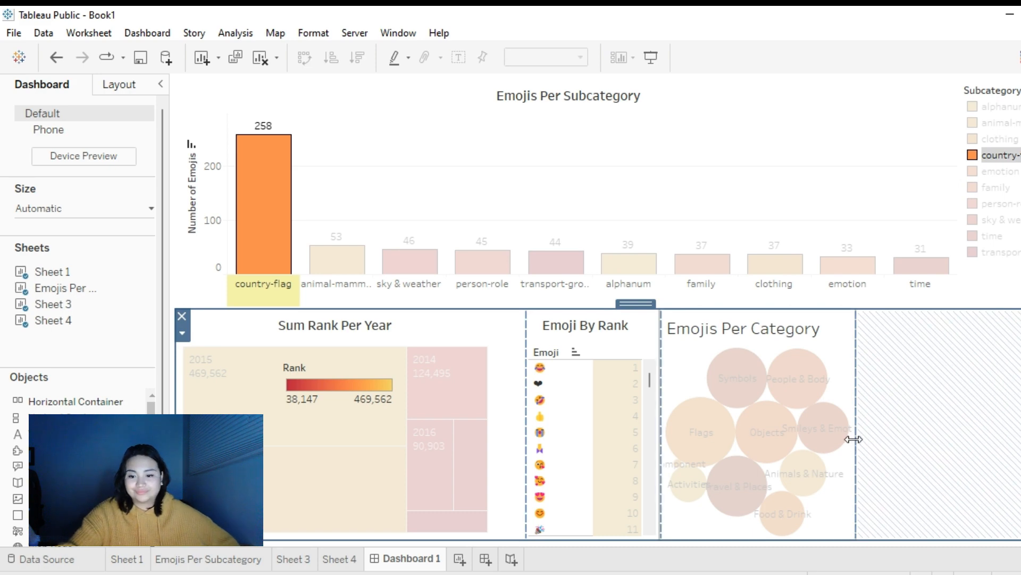
drag(856, 442, 973, 449)
click(726, 437)
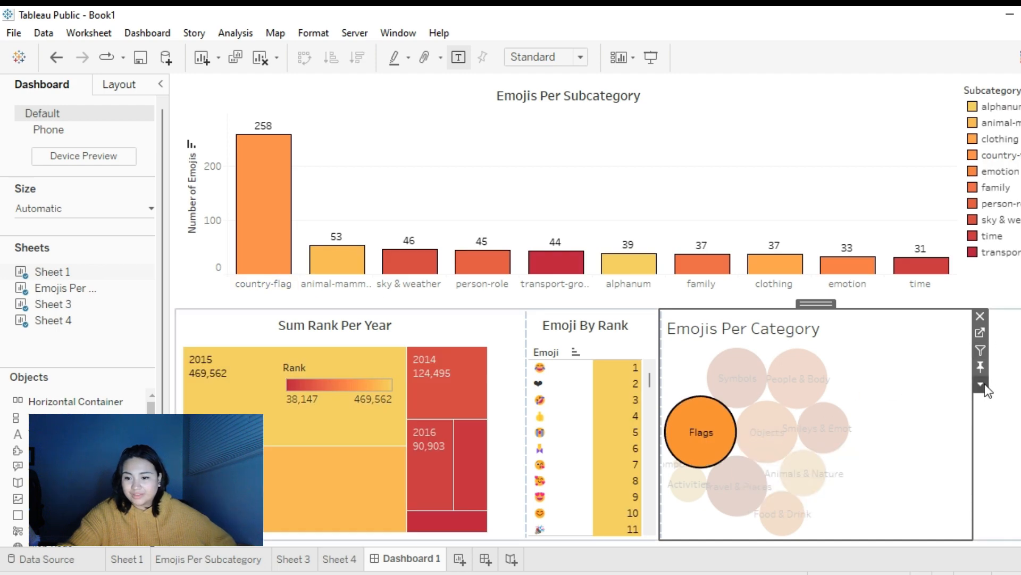
click(523, 393)
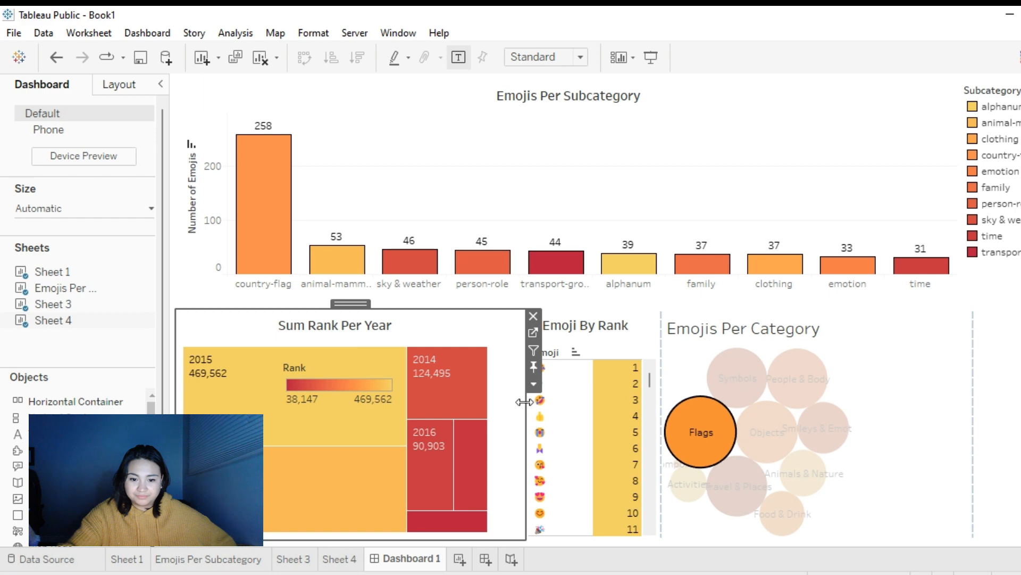
drag(524, 402, 569, 413)
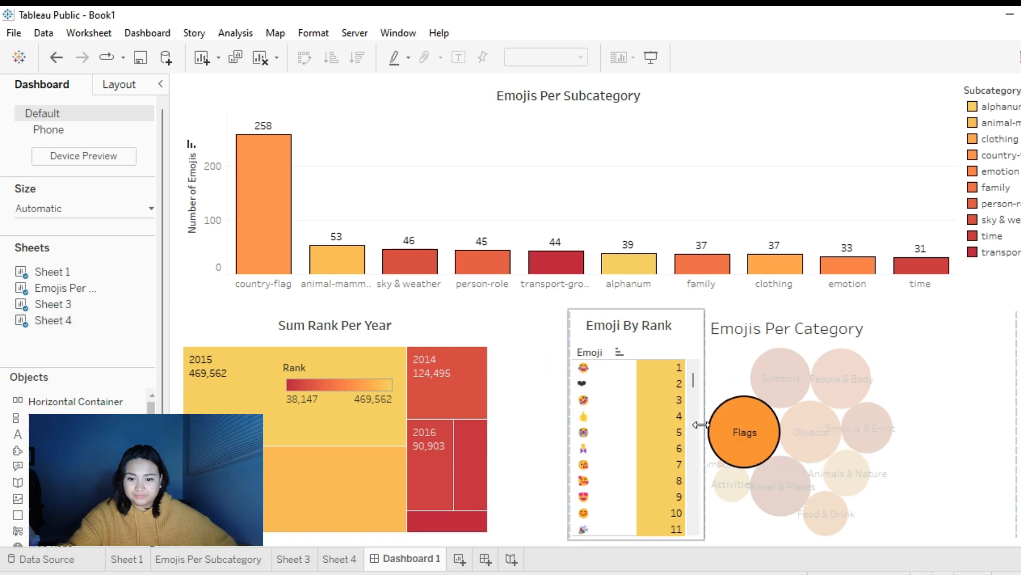
drag(701, 424, 763, 433)
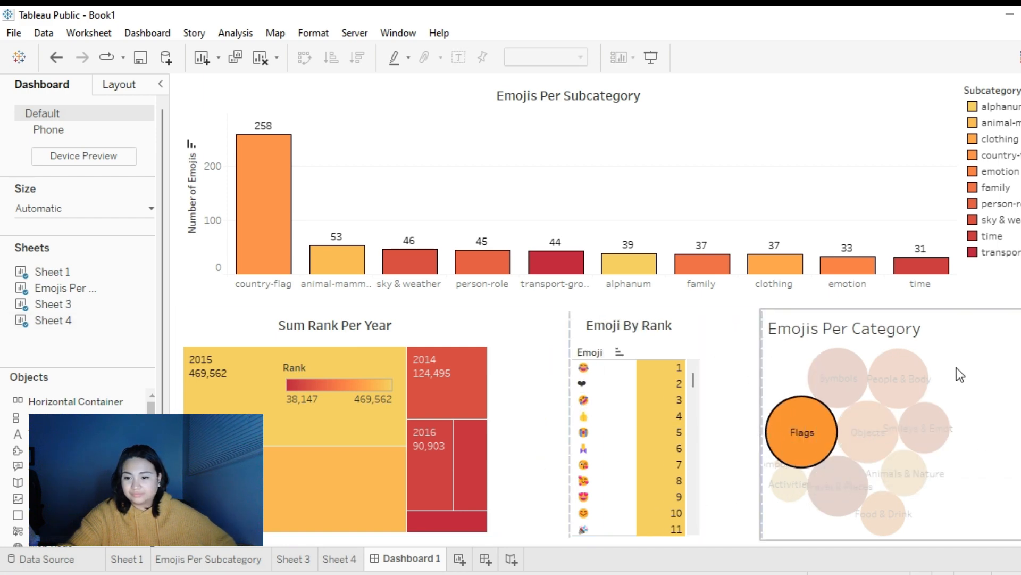
- Set the Emojis Per Category bubble chart to Fit Width
click(980, 356)
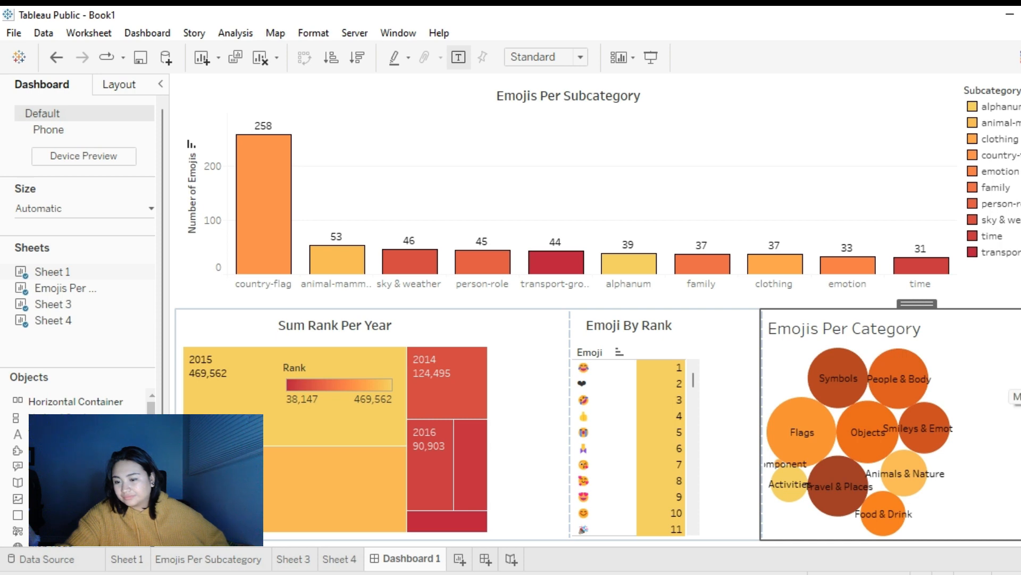
click(1019, 377)
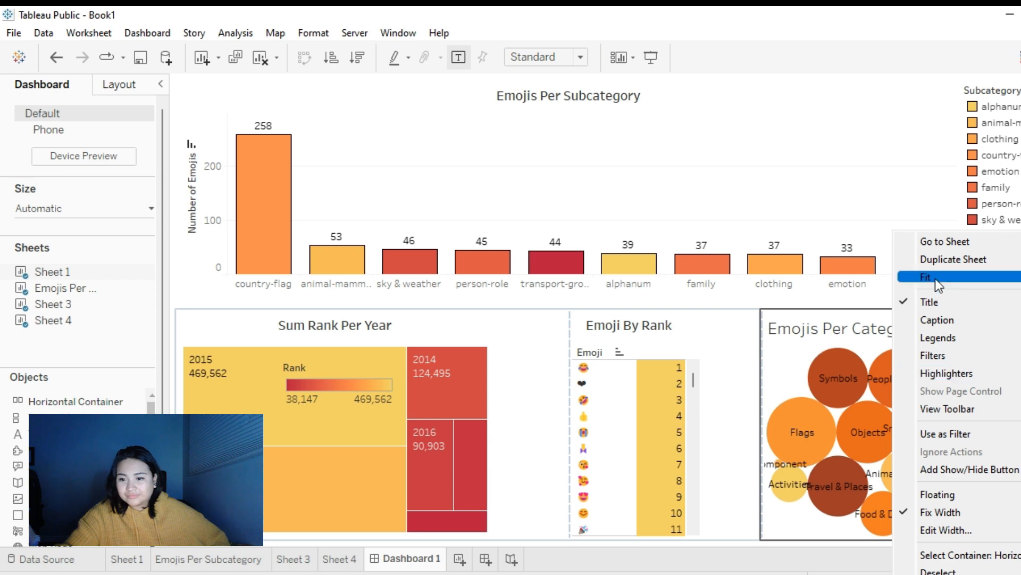
mouse_move(936, 279)
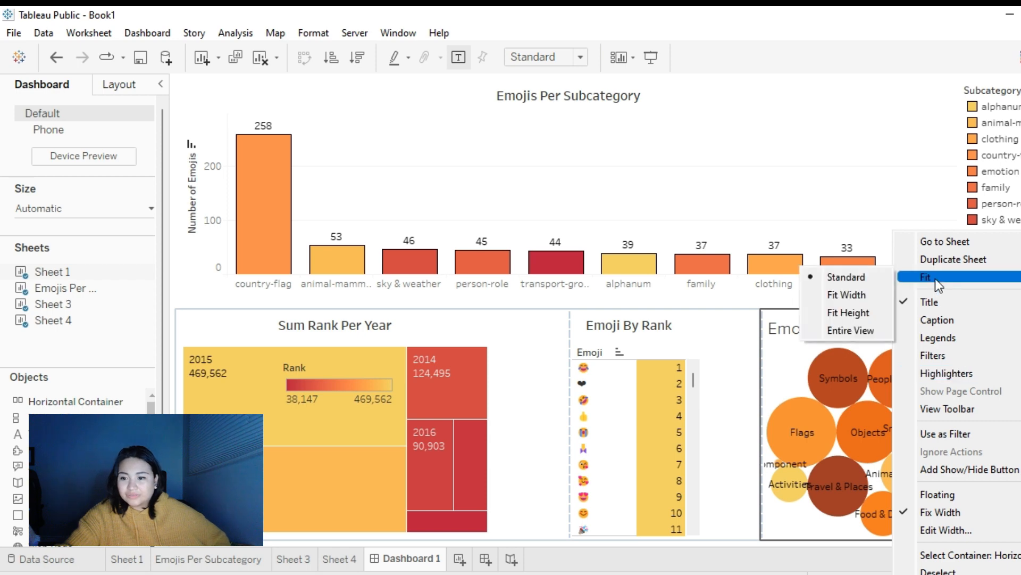
click(860, 295)
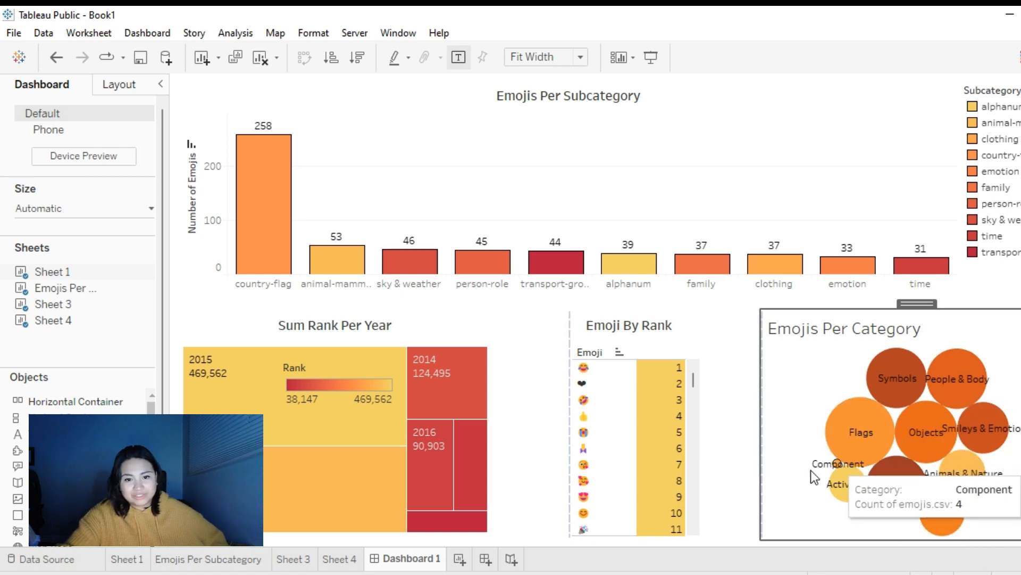
mouse_move(693, 381)
mouse_down()
mouse_move(687, 521)
mouse_move(700, 381)
mouse_up()
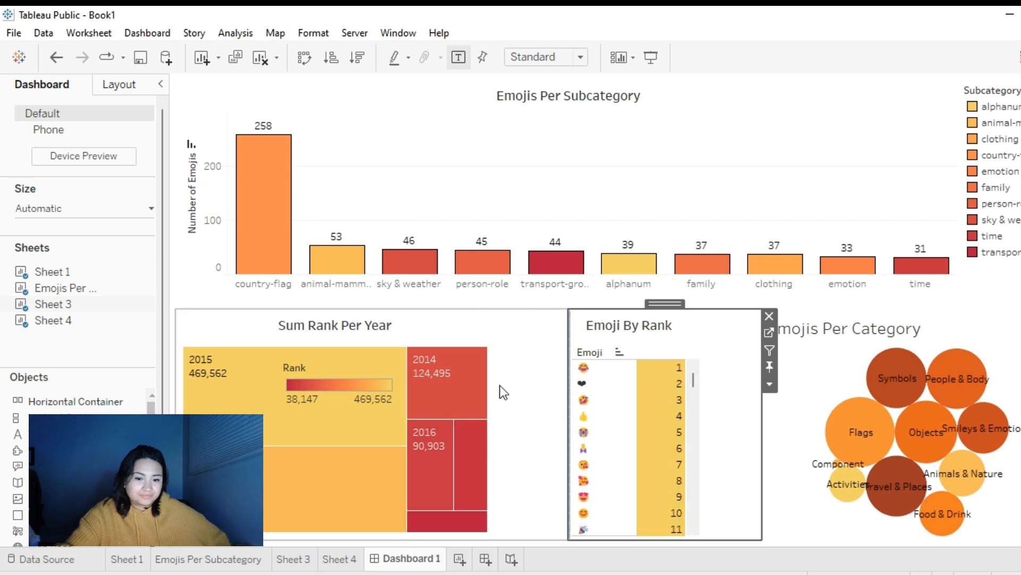
click(519, 384)
- Format the Emojis Per Category title as 12 pt, bold and centred
double_click(810, 330)
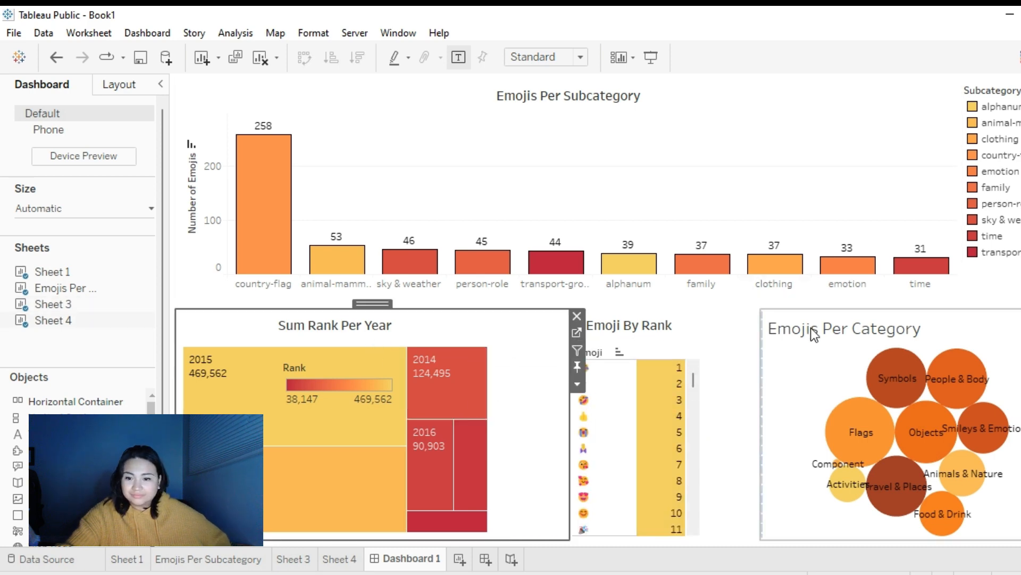
triple_click(373, 207)
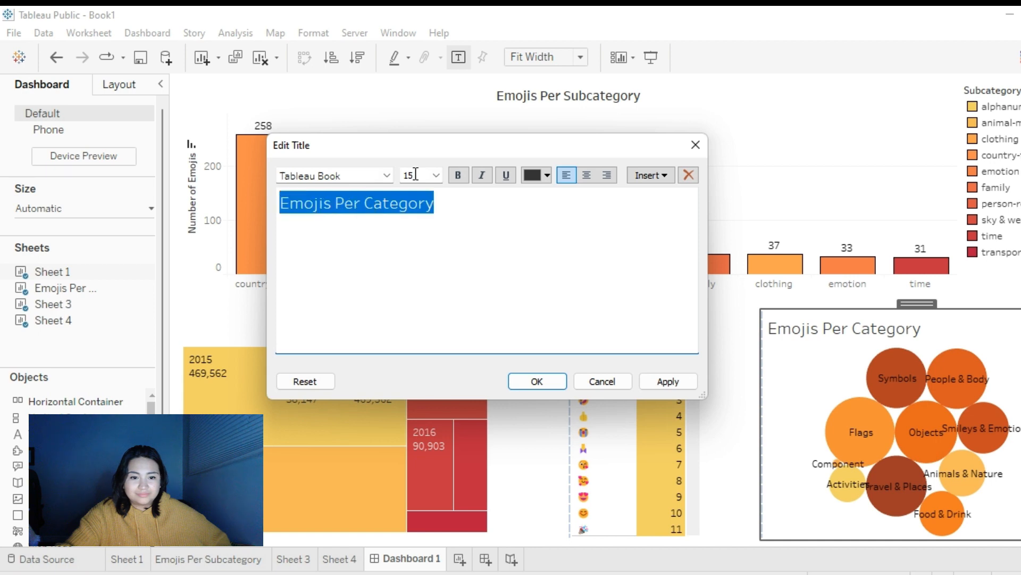
click(436, 175)
click(415, 230)
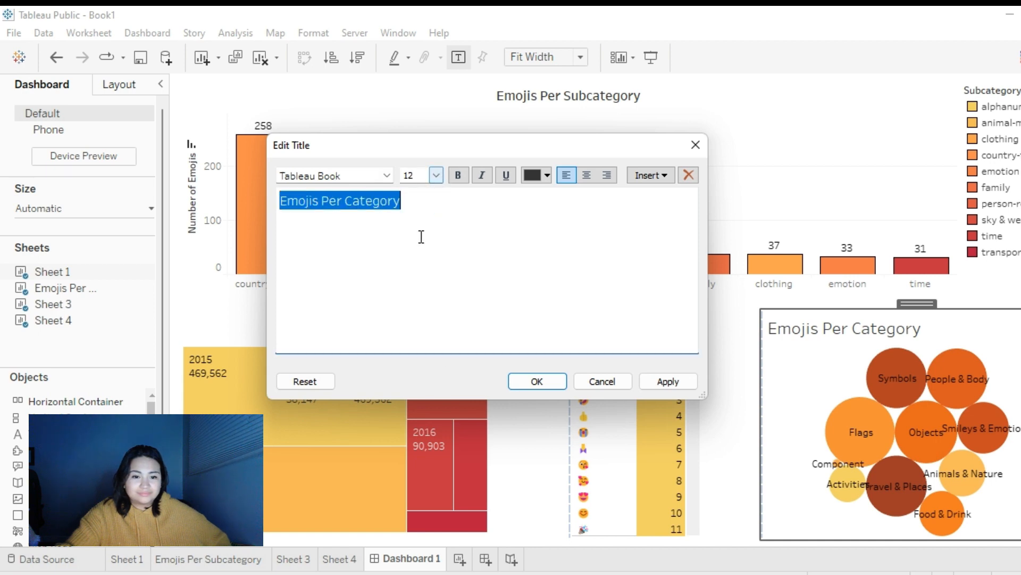
click(592, 174)
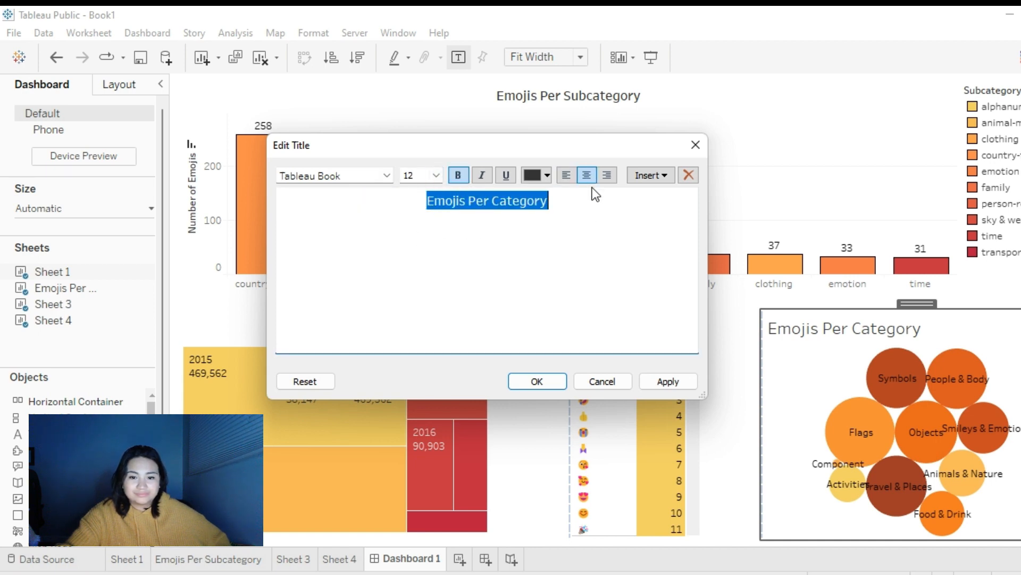
click(545, 380)
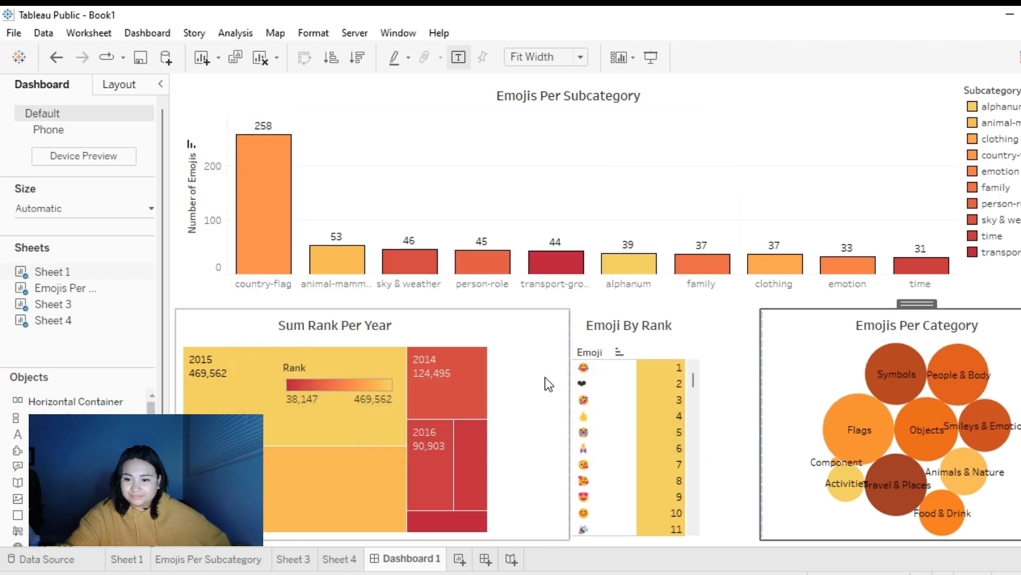
- Check the font size, weight and alignment of the Emoji By Rank title
click(635, 323)
double_click(635, 324)
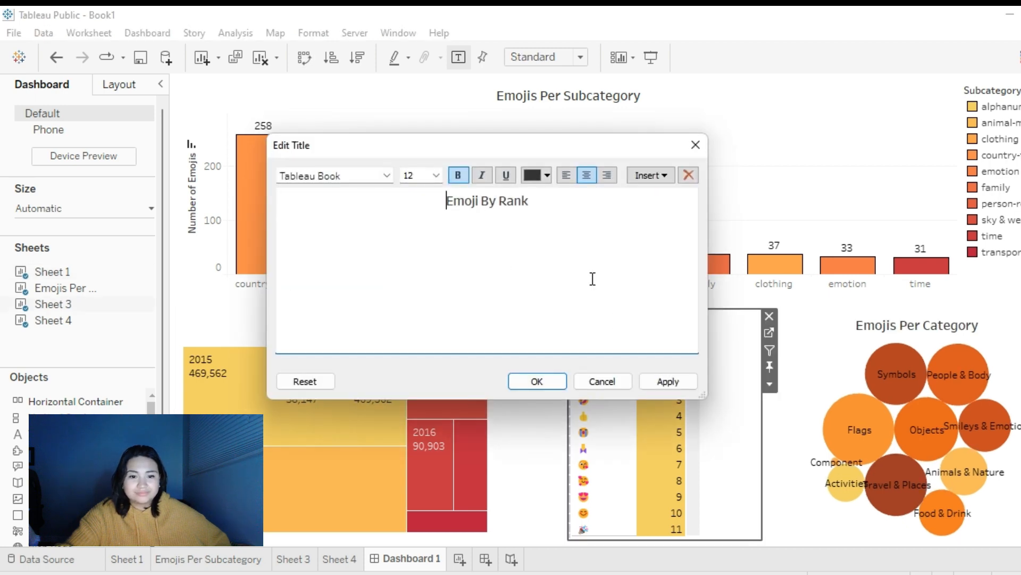
click(548, 379)
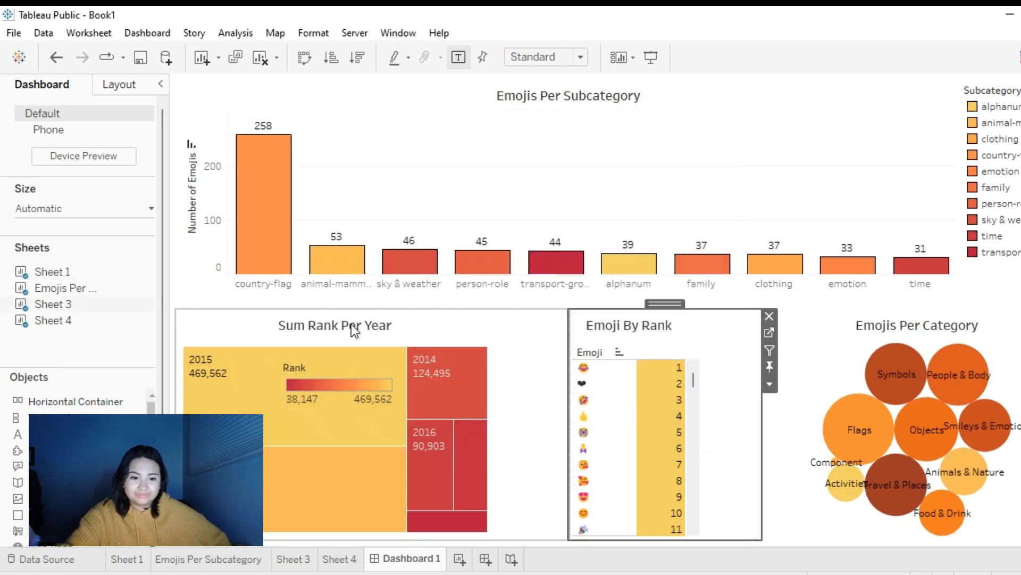
- Hide the floating Rank legend's title and place the legend over the lower part of the Sum Rank Per Year treemap
click(338, 382)
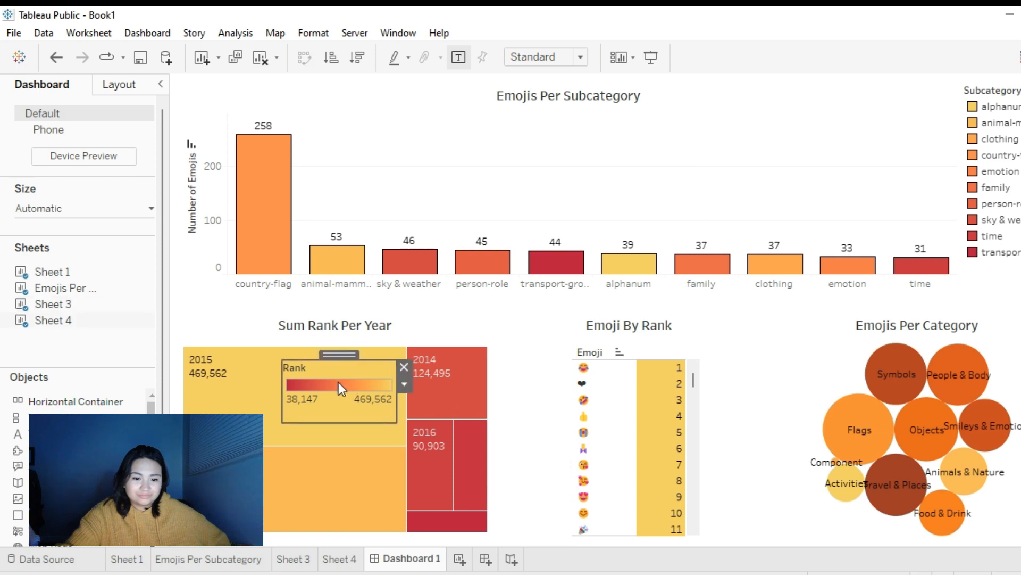
drag(333, 353, 502, 287)
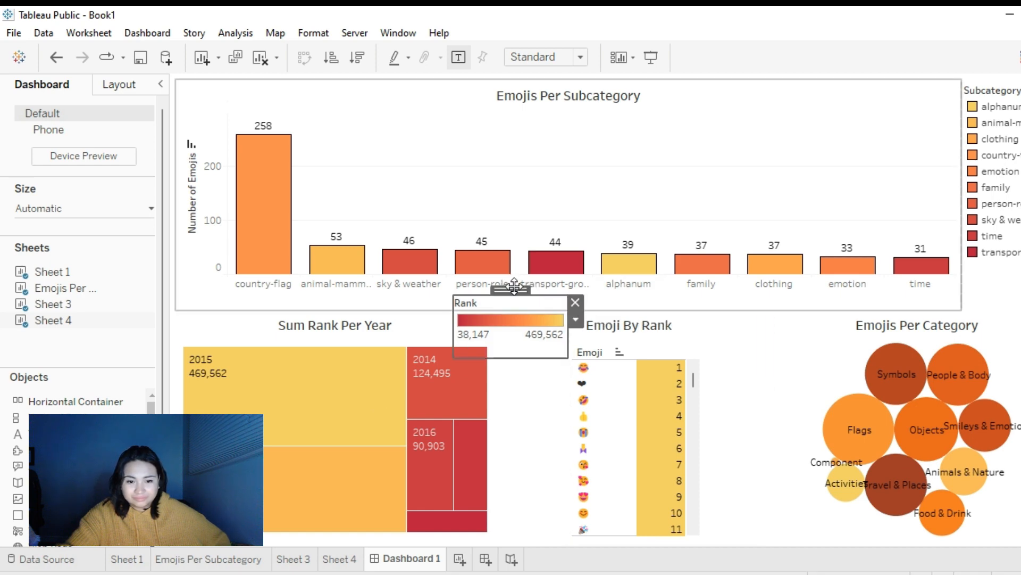
right_click(467, 305)
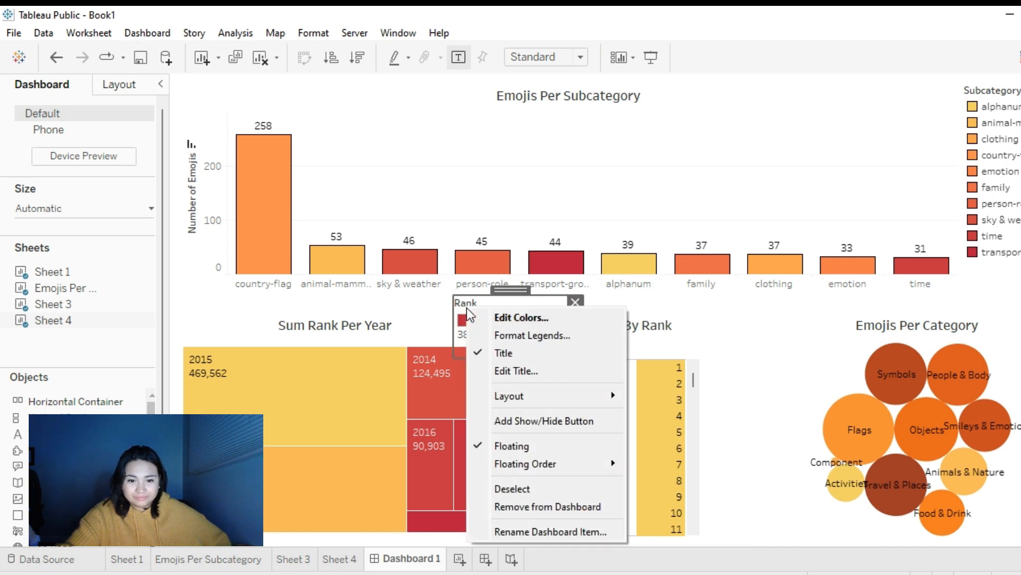
click(494, 351)
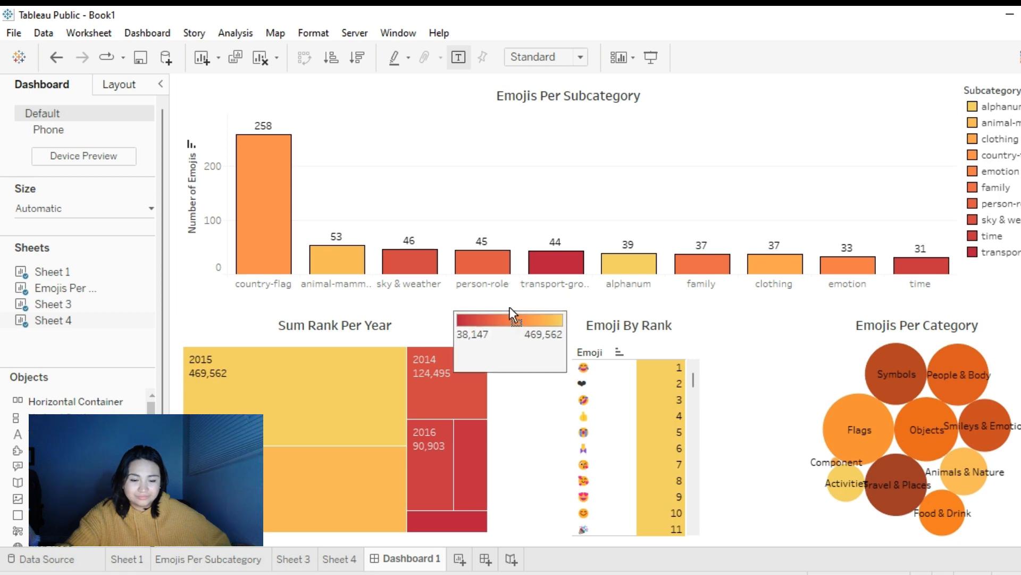
drag(510, 308, 311, 440)
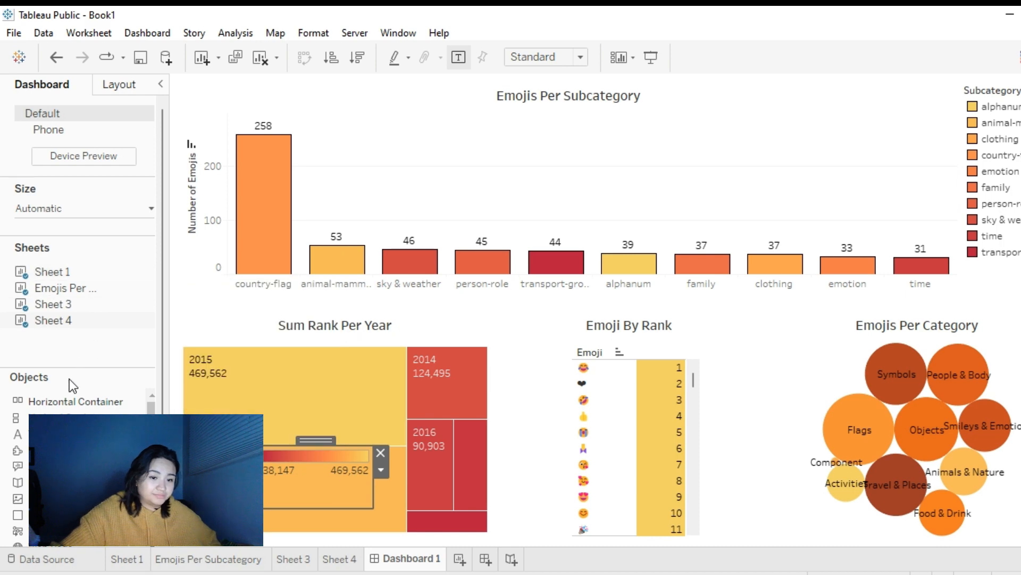
- Restore the Rank legend's title and move the legend up over the 2015 block of the treemap
mouse_move(56, 274)
mouse_move(872, 416)
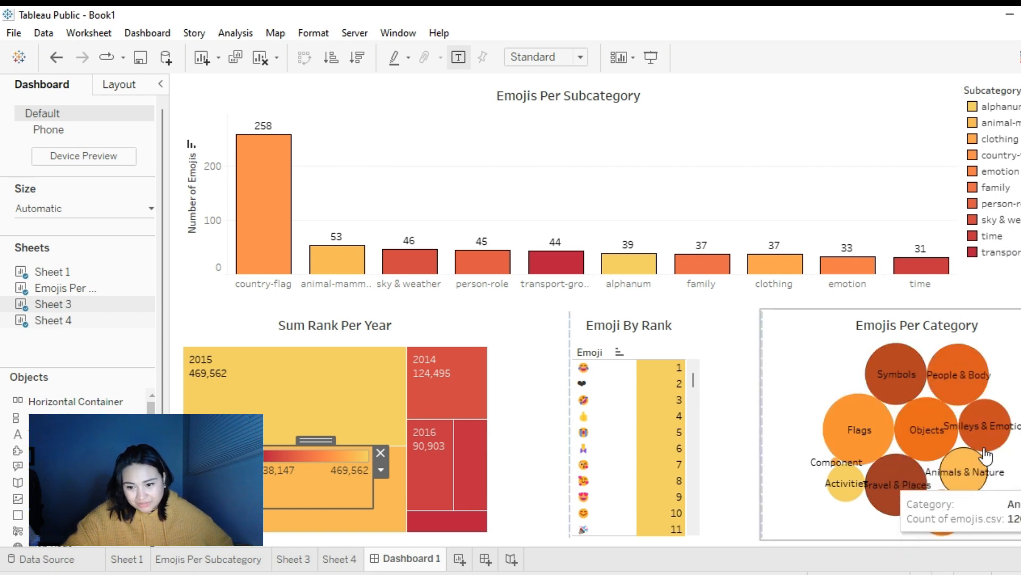
mouse_move(836, 468)
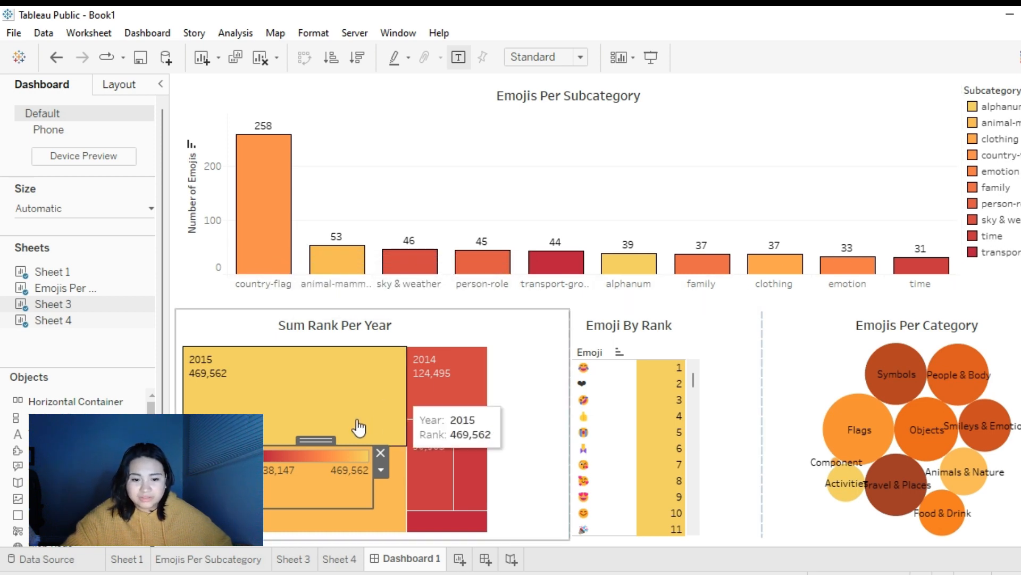
drag(316, 440, 347, 373)
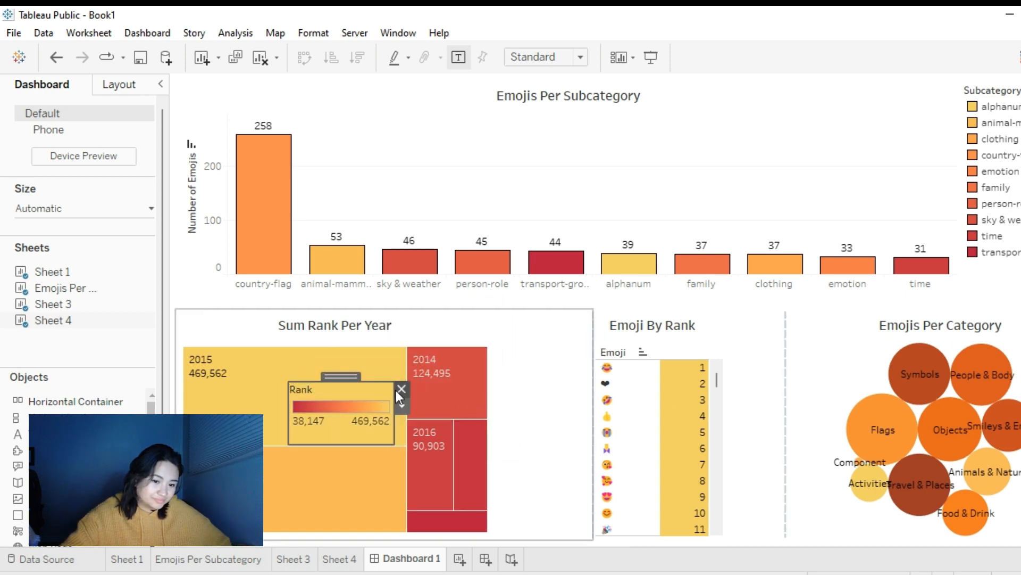
click(402, 406)
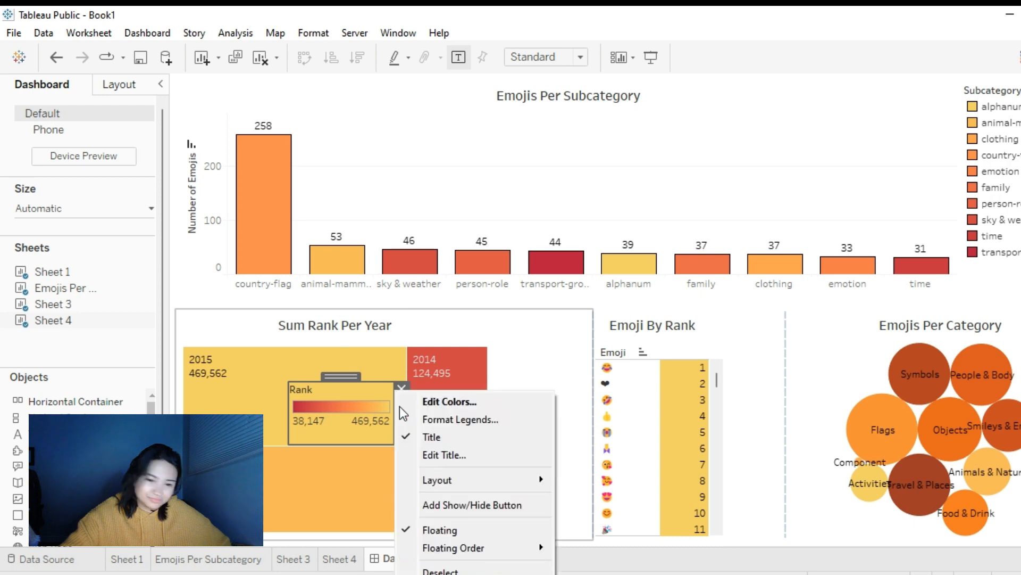
mouse_move(423, 482)
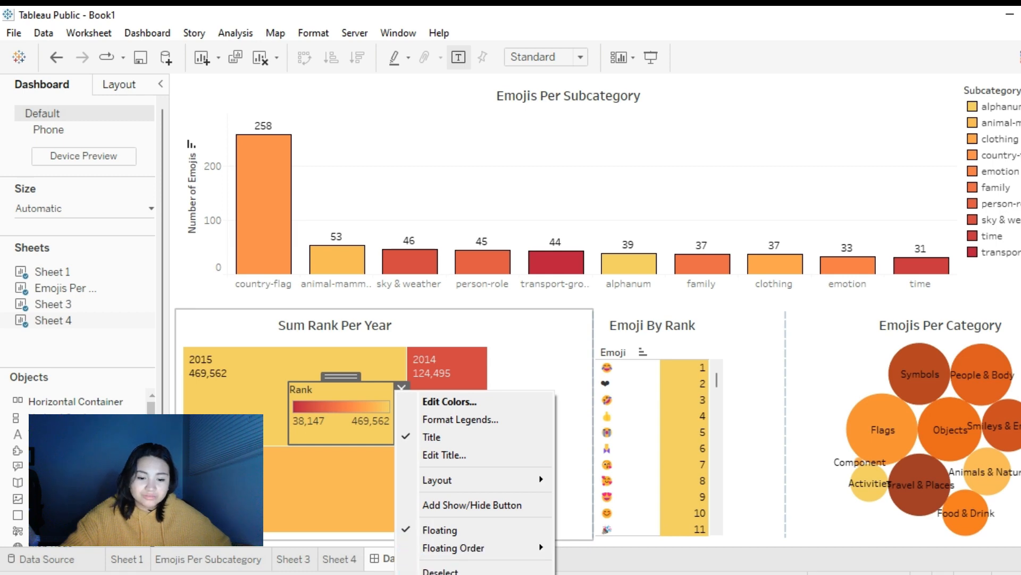
click(542, 358)
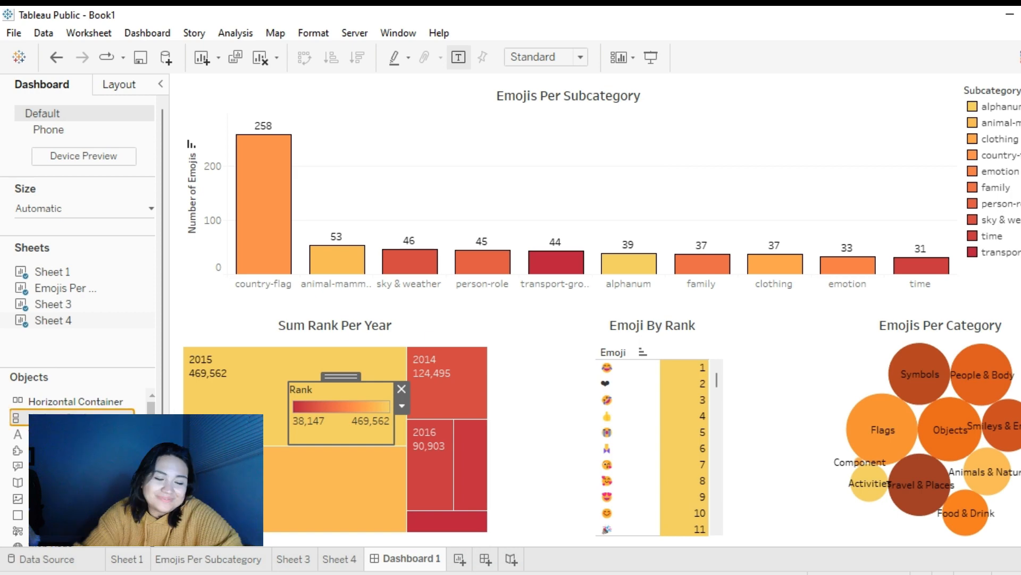
- Add a horizontal container across the upper edge of the dashboard
drag(50, 402, 560, 85)
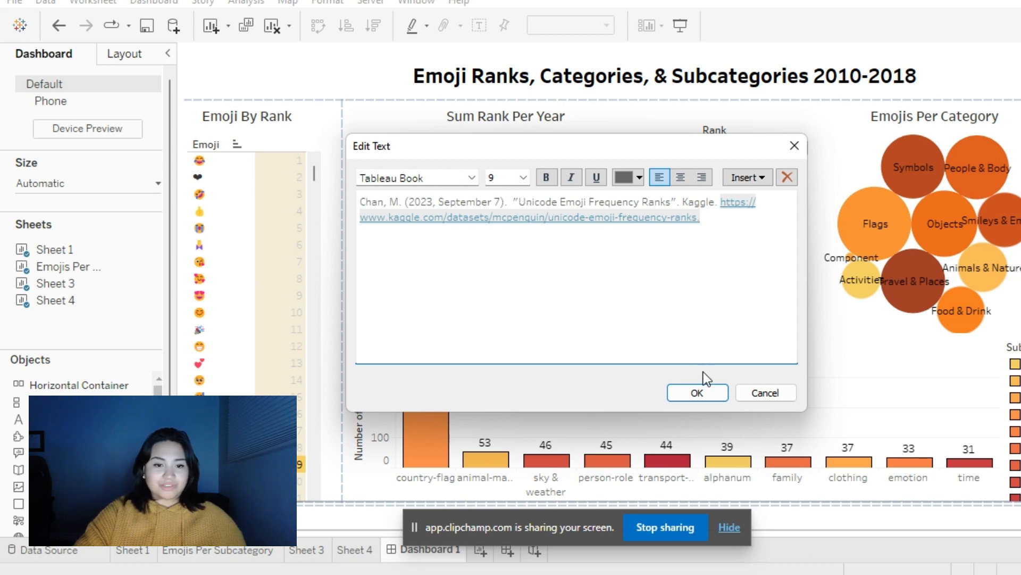
- Accept the Unicode Emoji Frequency Ranks Kaggle citation text and try to reposition its box below the subcategory bar chart
click(698, 392)
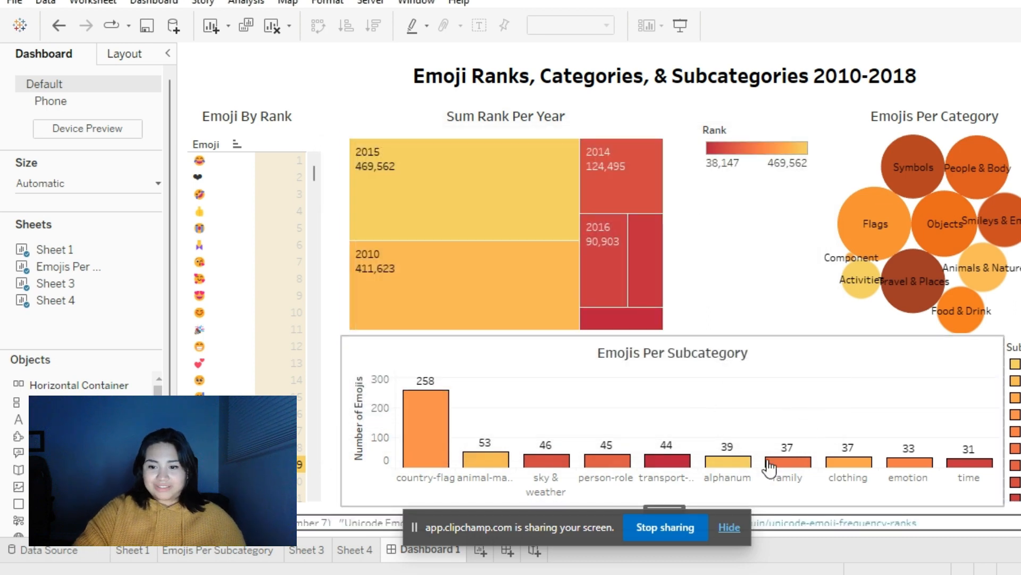
click(729, 527)
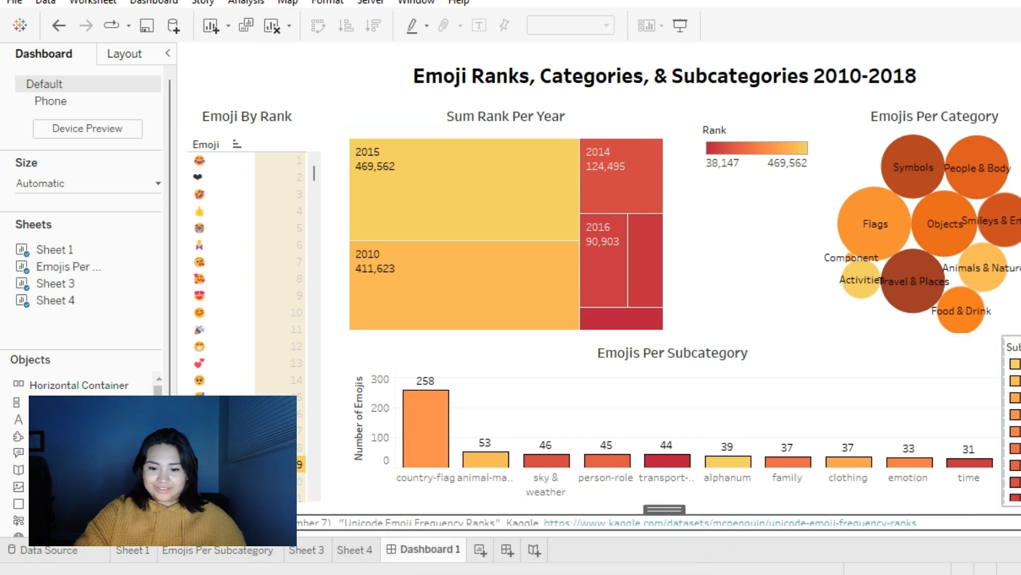
scroll(1013, 420, down, 1)
drag(660, 510, 860, 522)
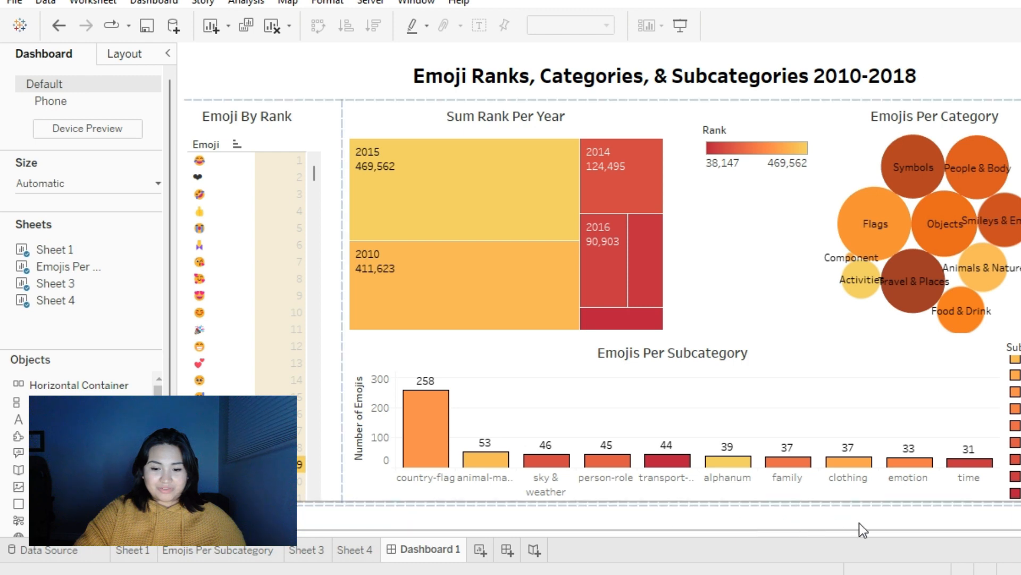
- Format the whole Kaggle citation below the bar chart as 8 pt black text
double_click(684, 520)
drag(716, 244, 365, 196)
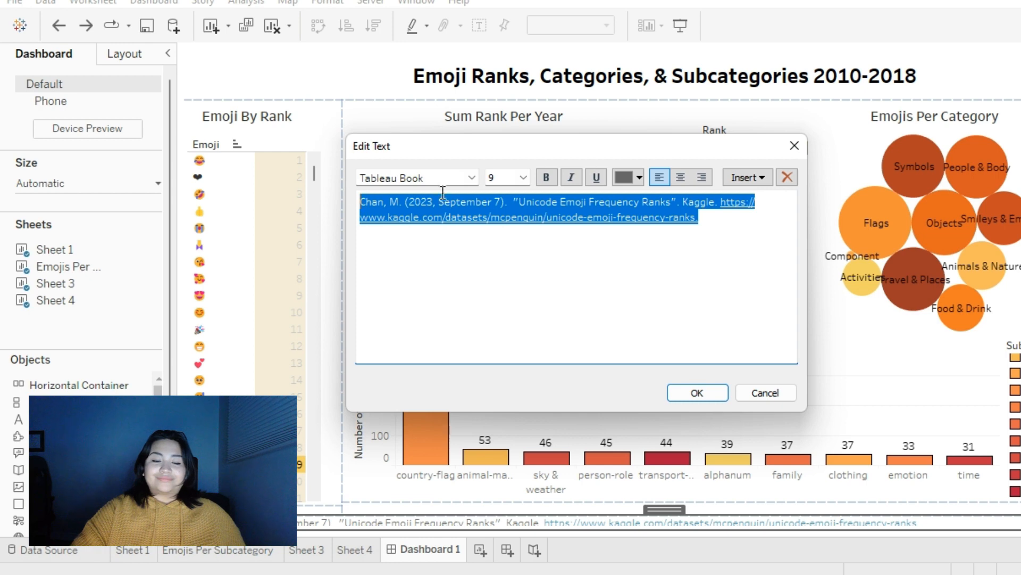
click(524, 178)
click(516, 192)
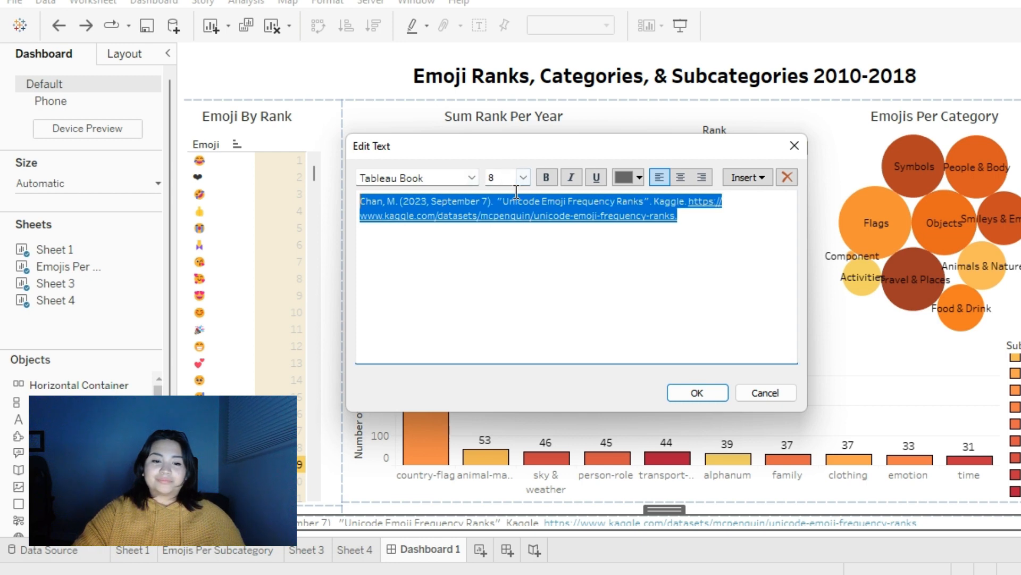
click(634, 180)
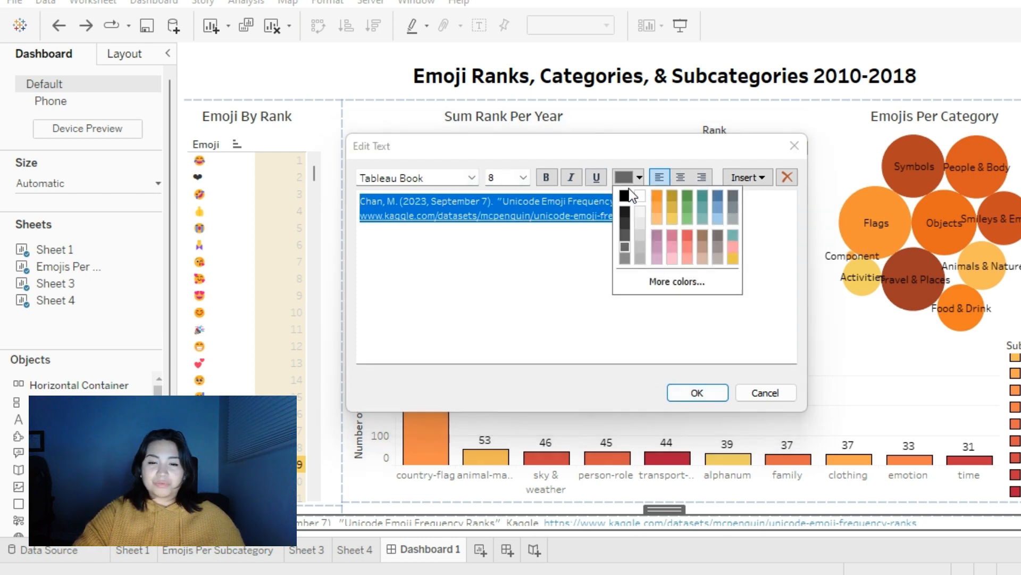
click(627, 191)
click(697, 392)
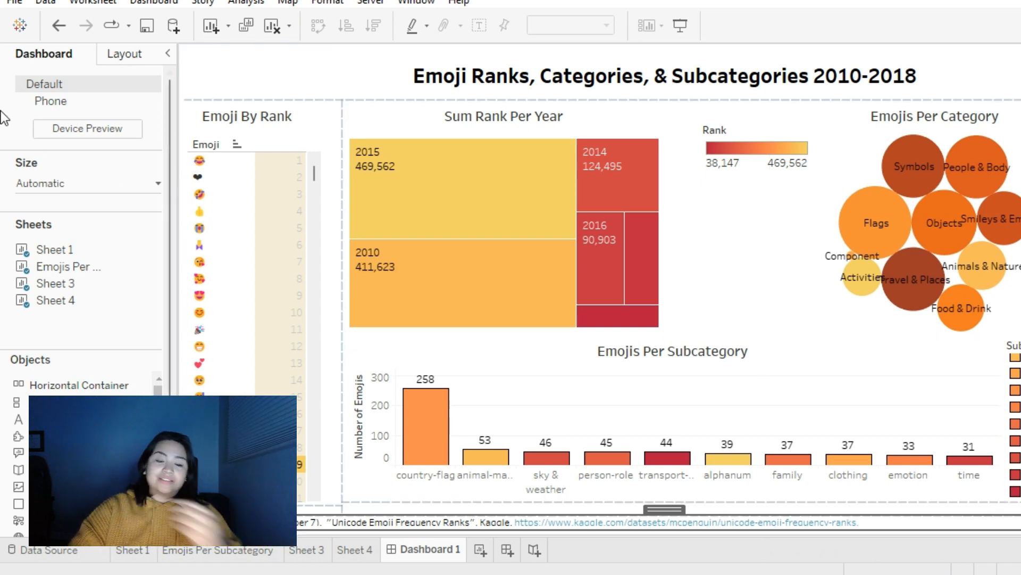
- Start saving the workbook to Tableau Public under a new title and sign in to the account
click(15, 4)
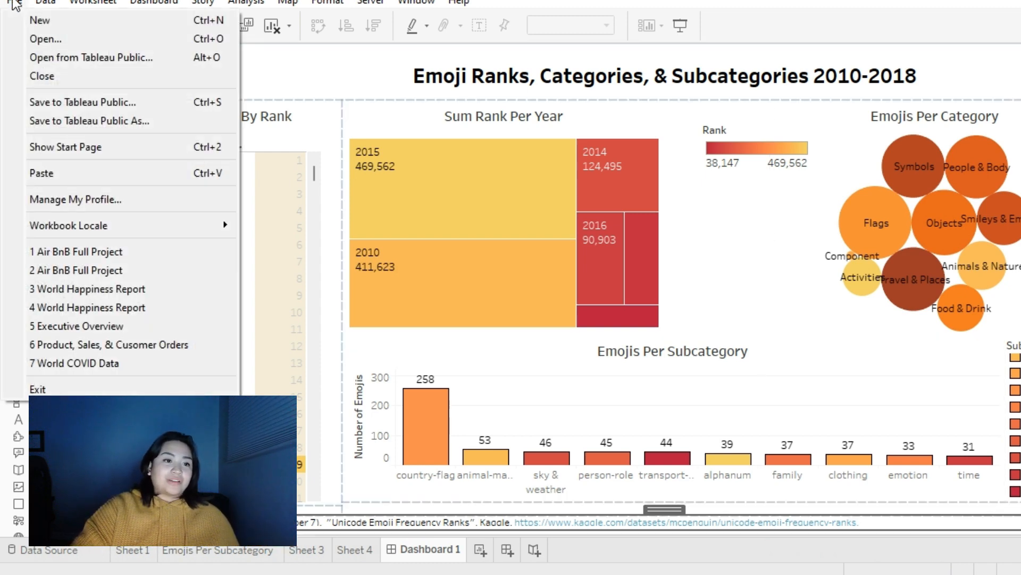
click(87, 121)
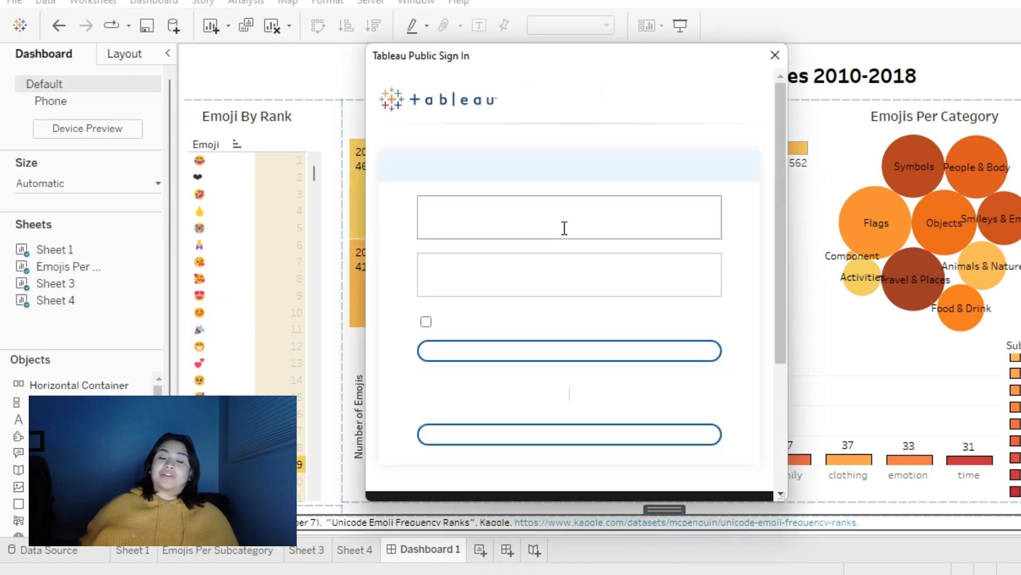
click(501, 383)
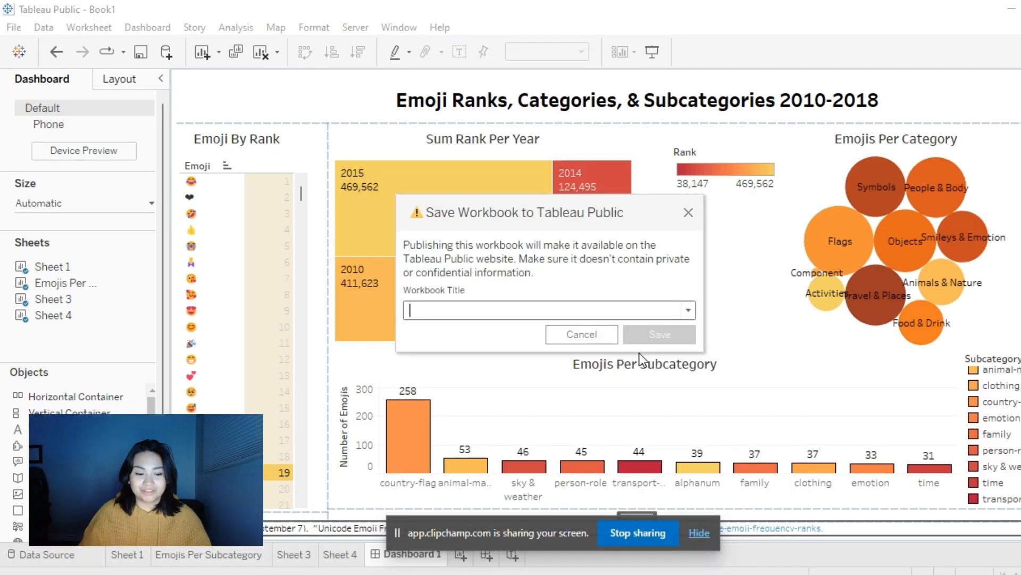
- Title the workbook "Emoji Ranks, Categories, Subcategories 2010 -2018." and publish it to Tableau Public
text(E)
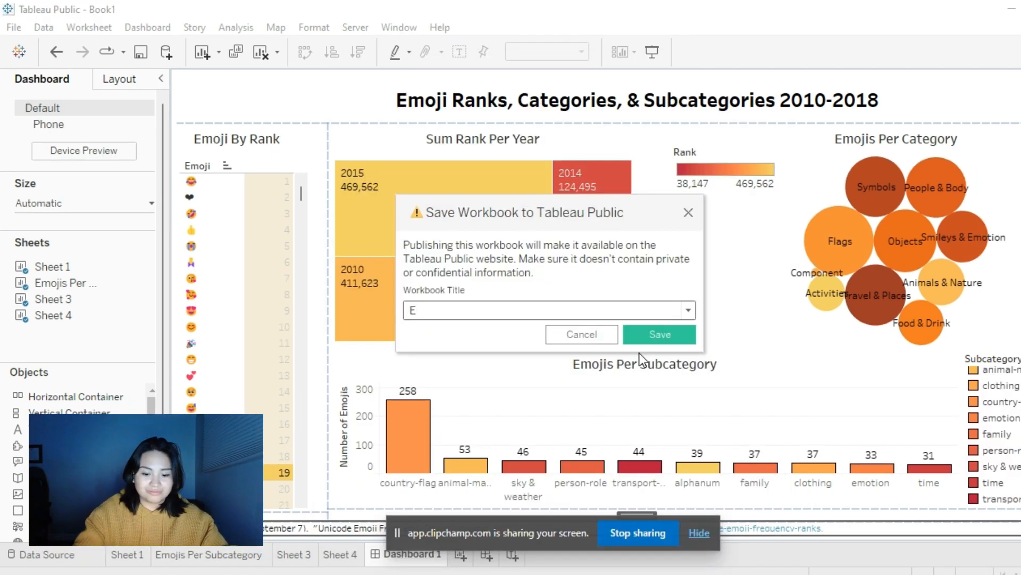
text(moj)
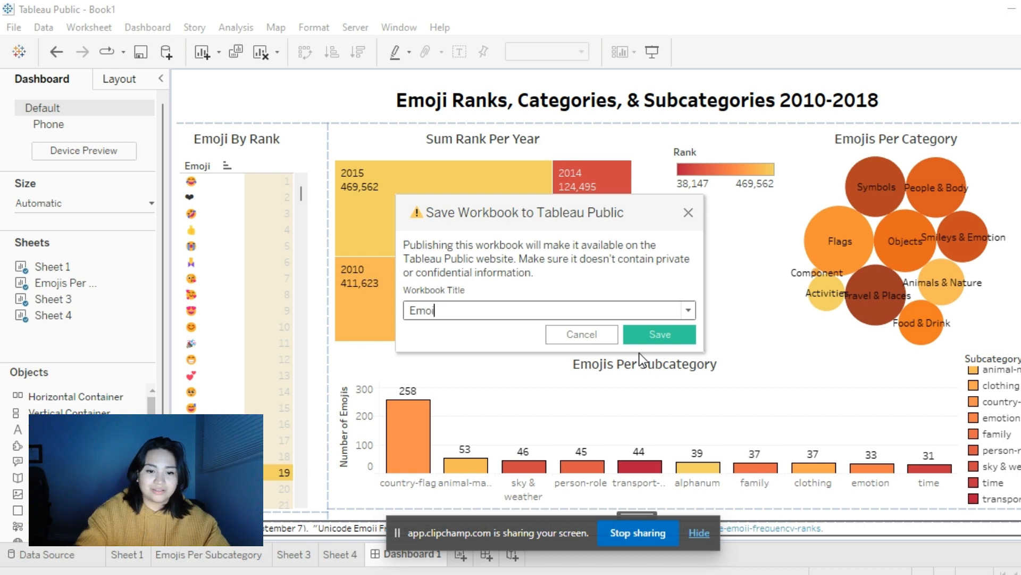
text(i R)
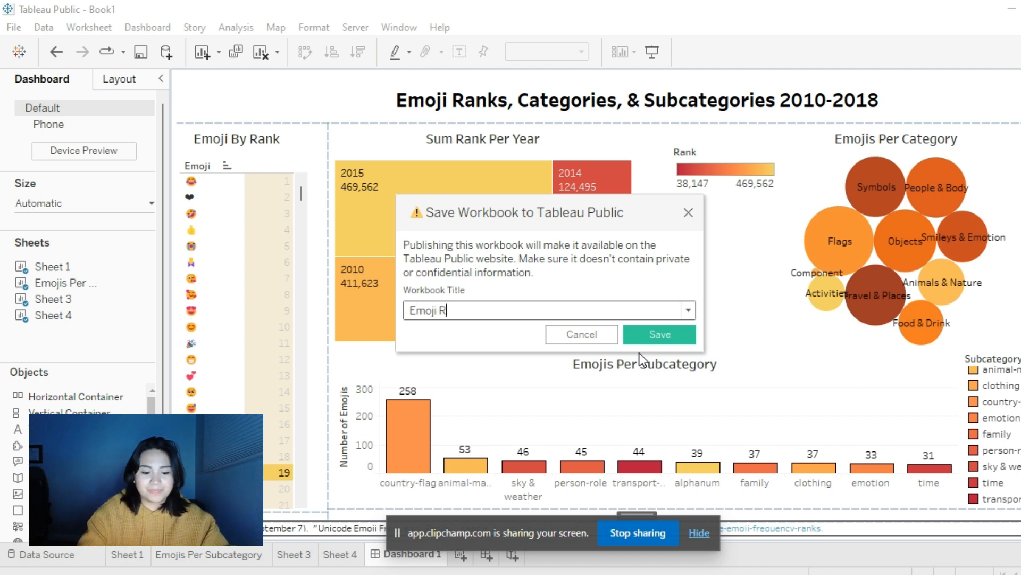
text(anks, C)
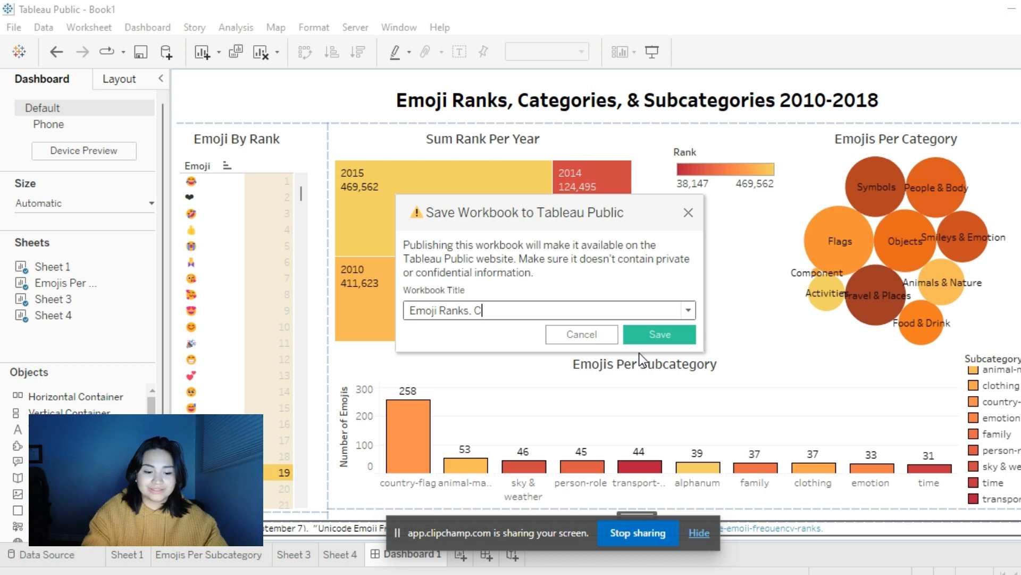
text(ategor)
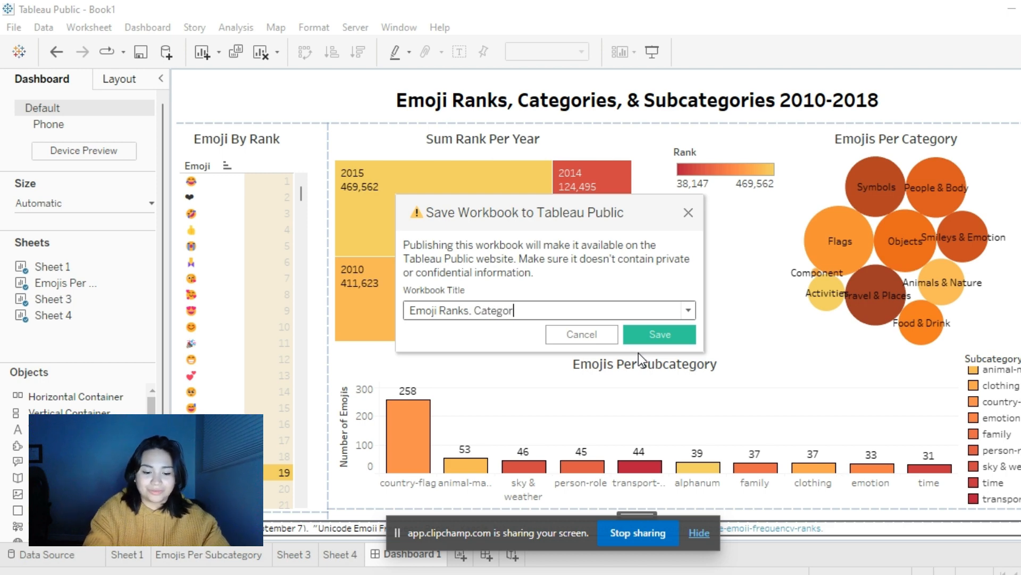
text(ies, )
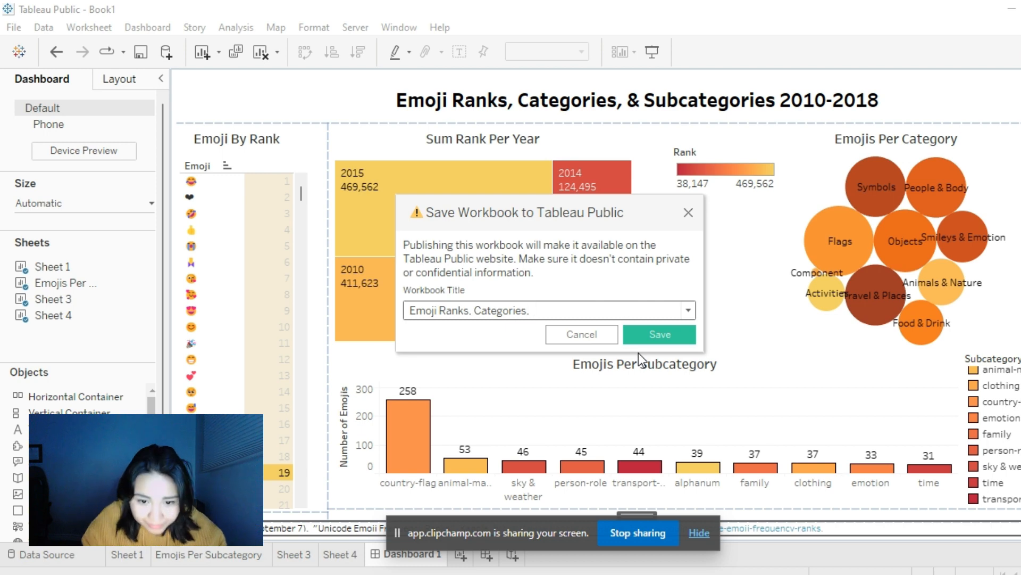
text(Subcate)
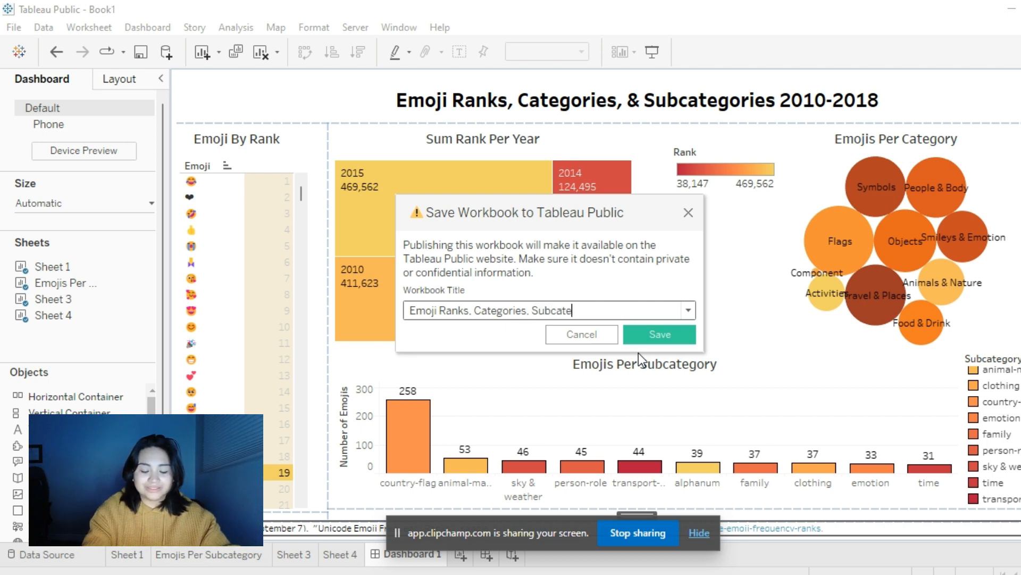
text(gories)
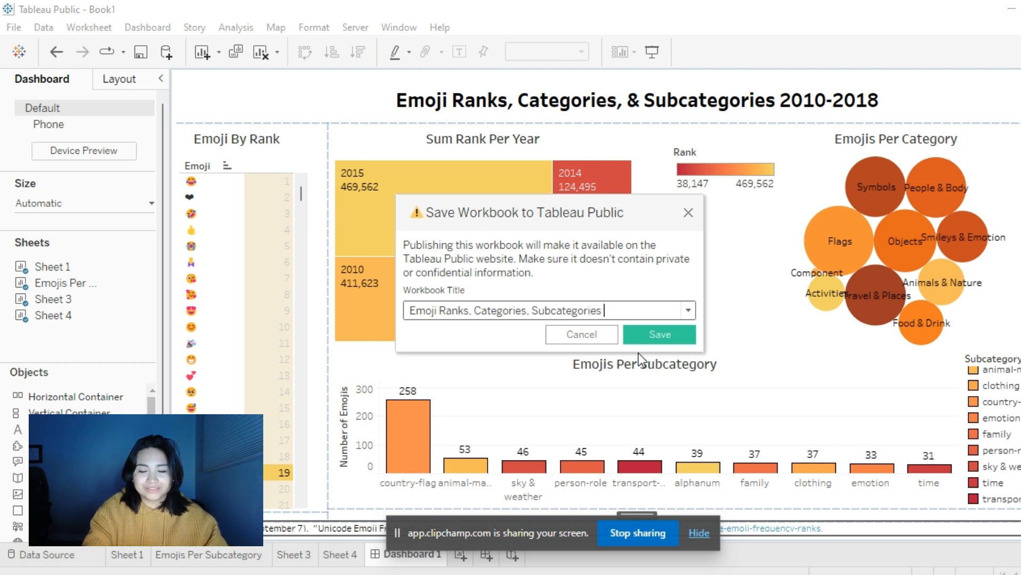
text( 2010)
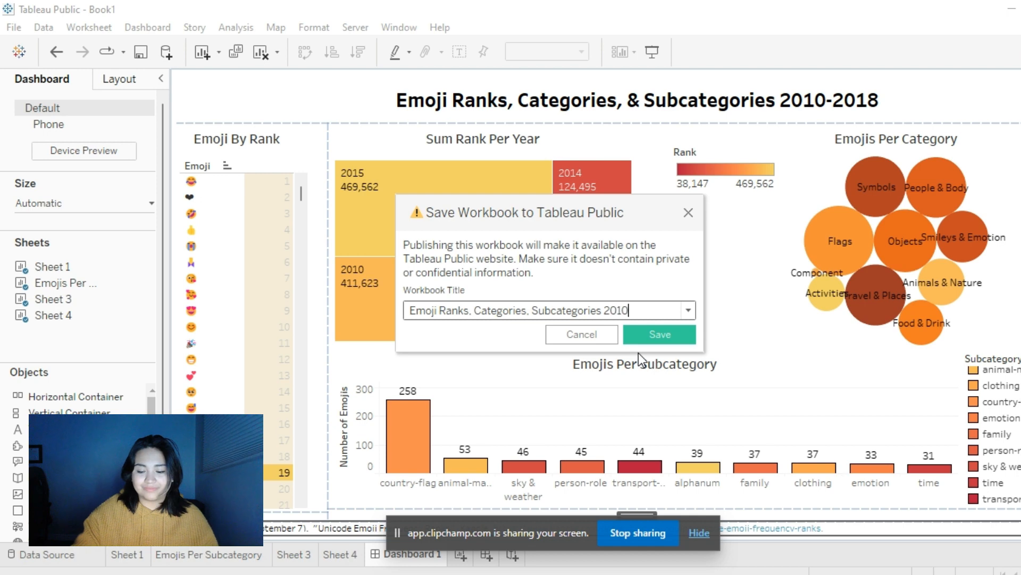
text( -)
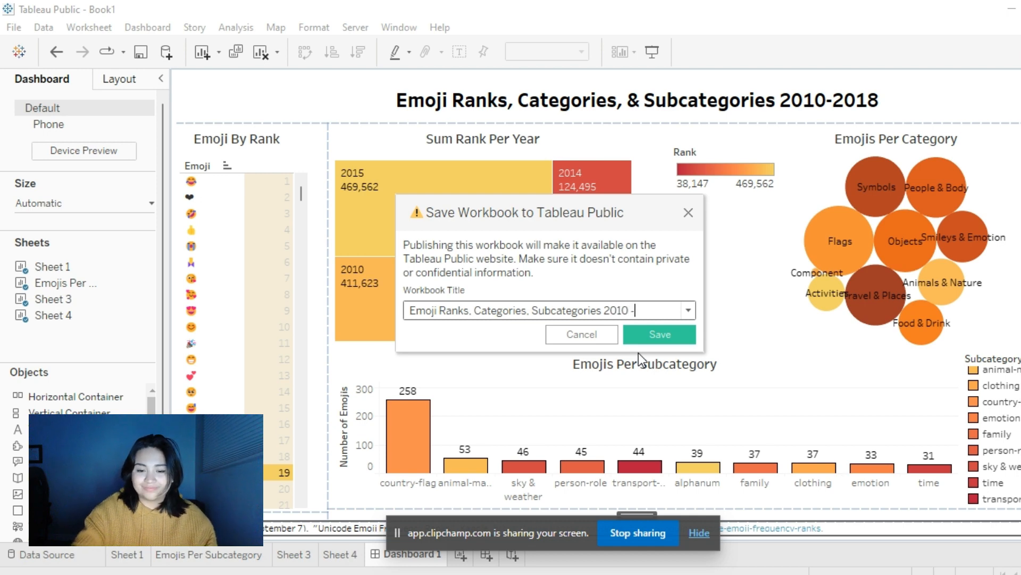
text(2018)
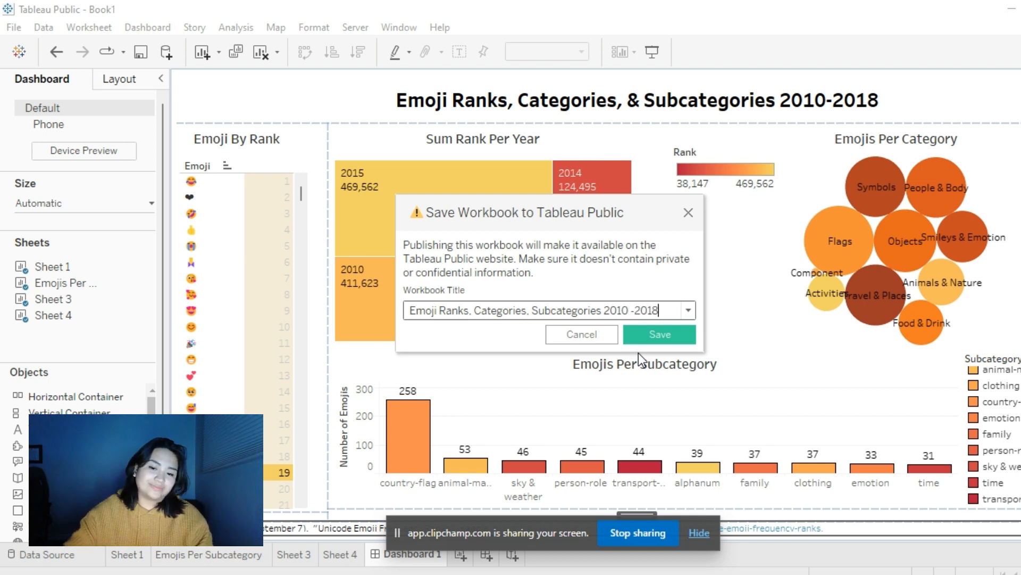
text(.)
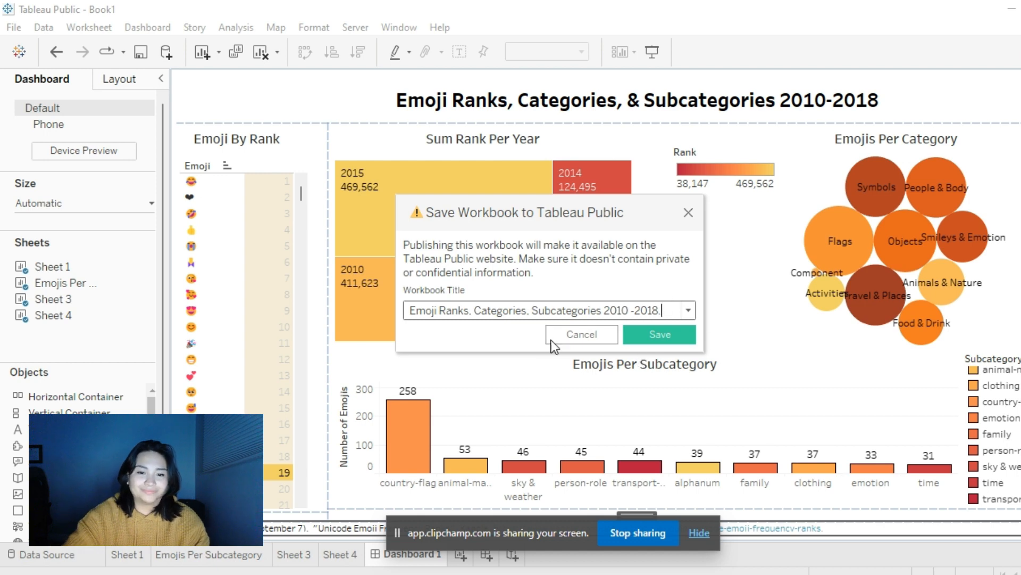
click(670, 337)
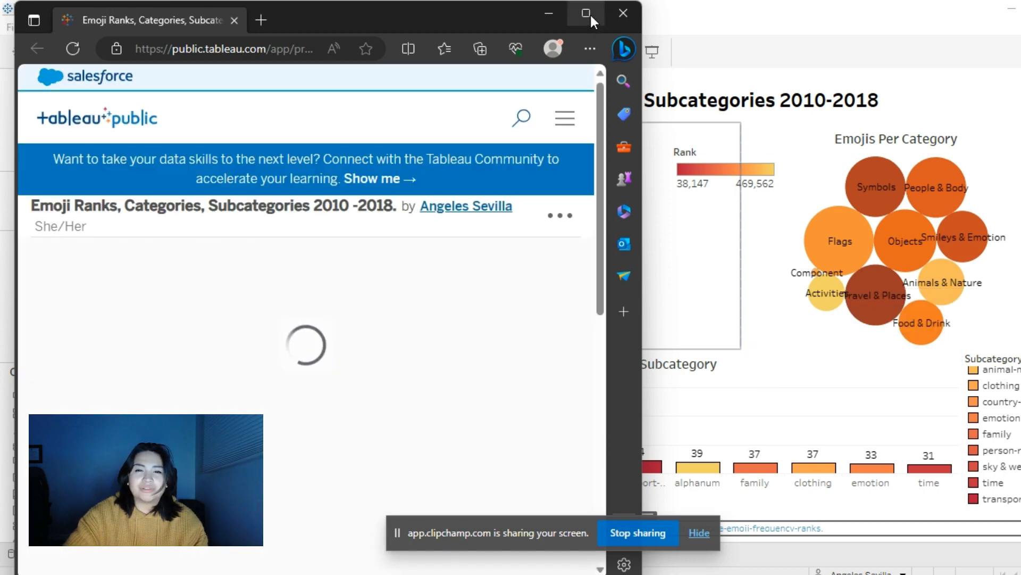
- Maximize the browser window and review the published emoji dashboard on its Tableau Public page, including in full screen
mouse_move(590, 15)
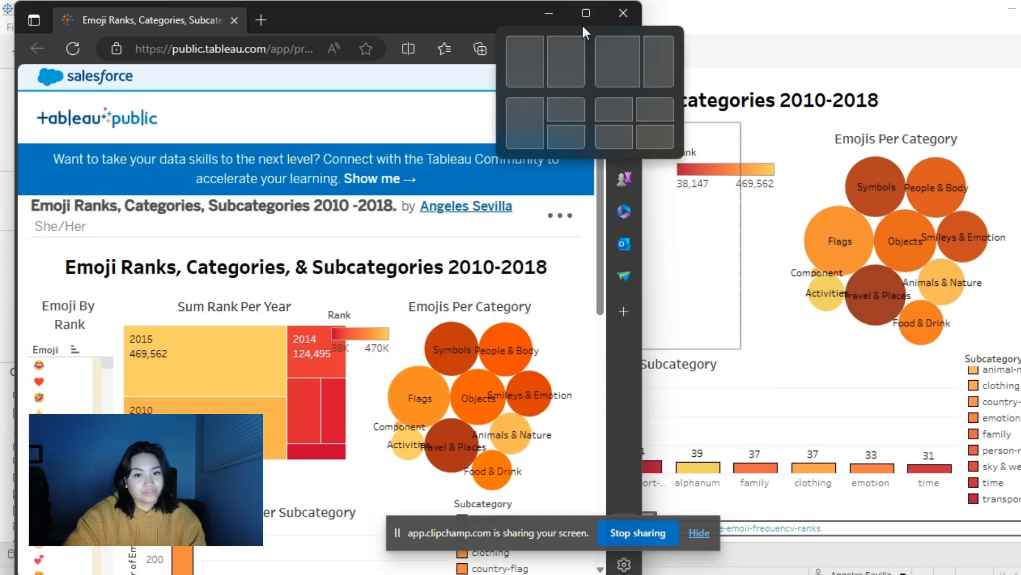
click(583, 18)
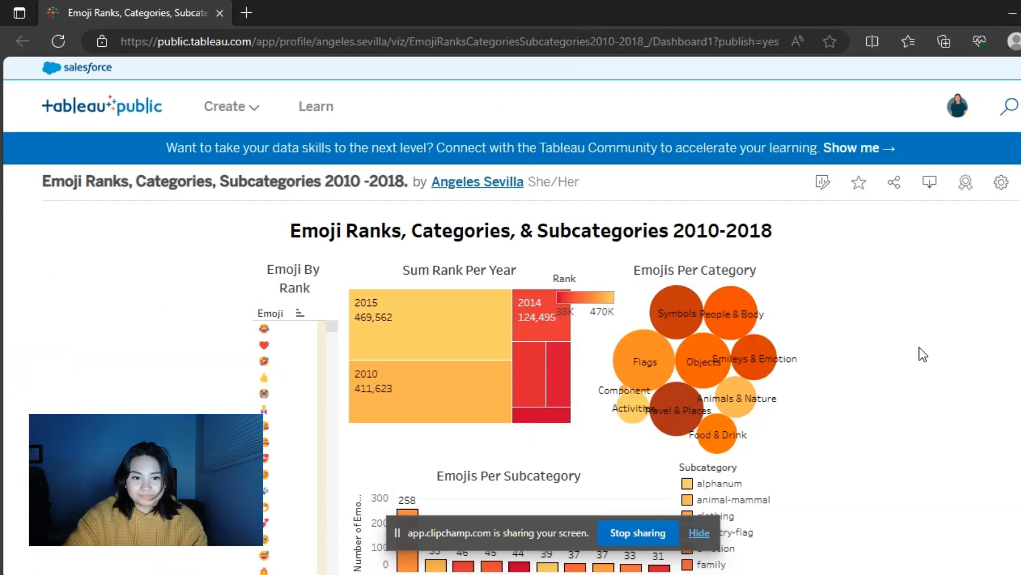
scroll(921, 348, down, 3)
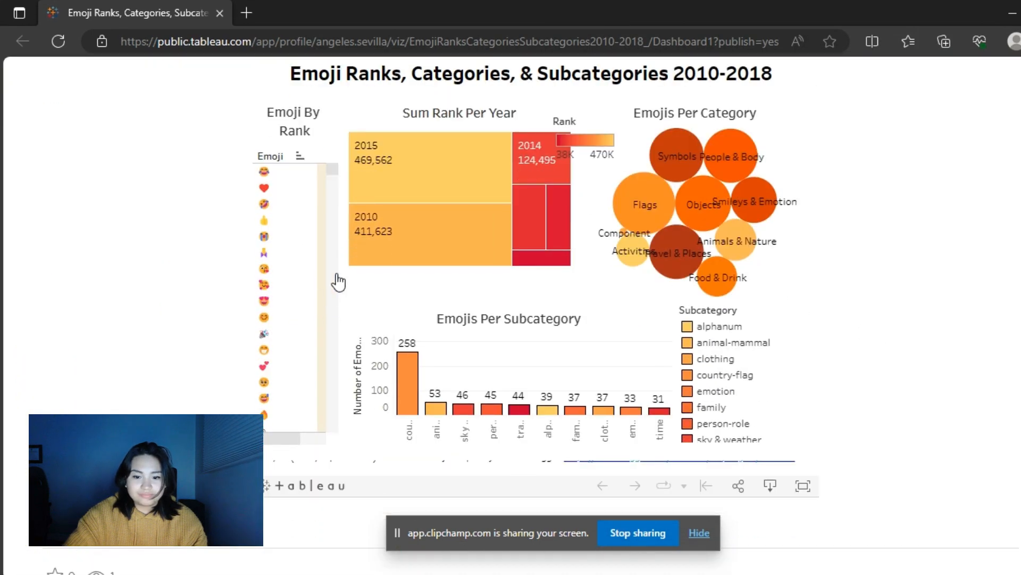
scroll(669, 271, down, 1)
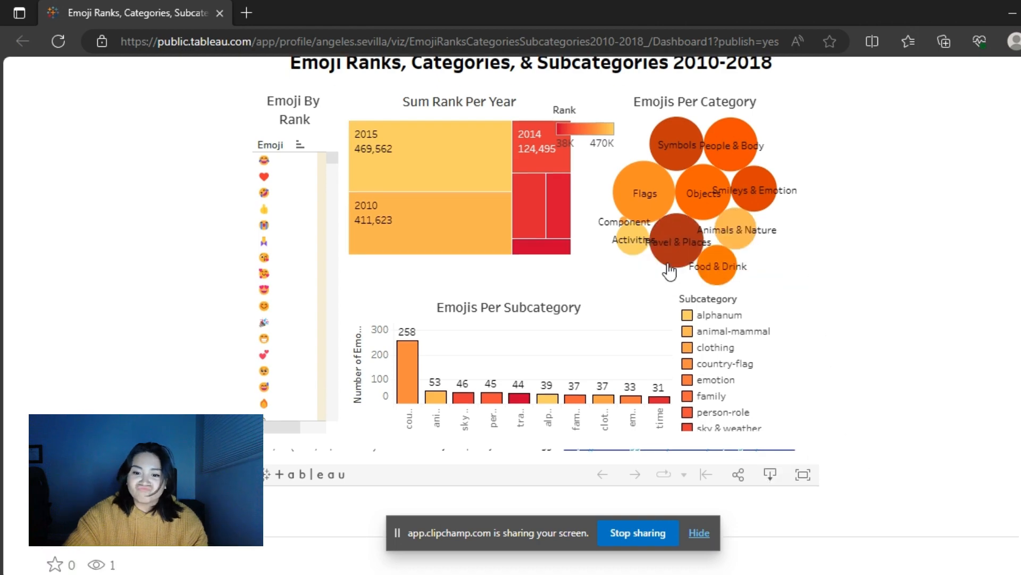
scroll(669, 271, down, 2)
scroll(778, 399, up, 1)
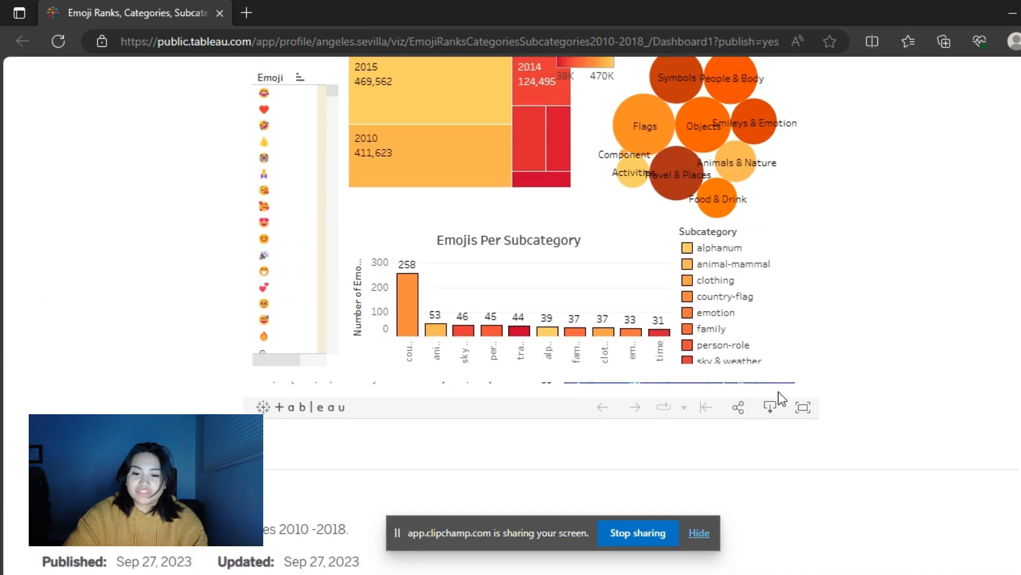
click(801, 409)
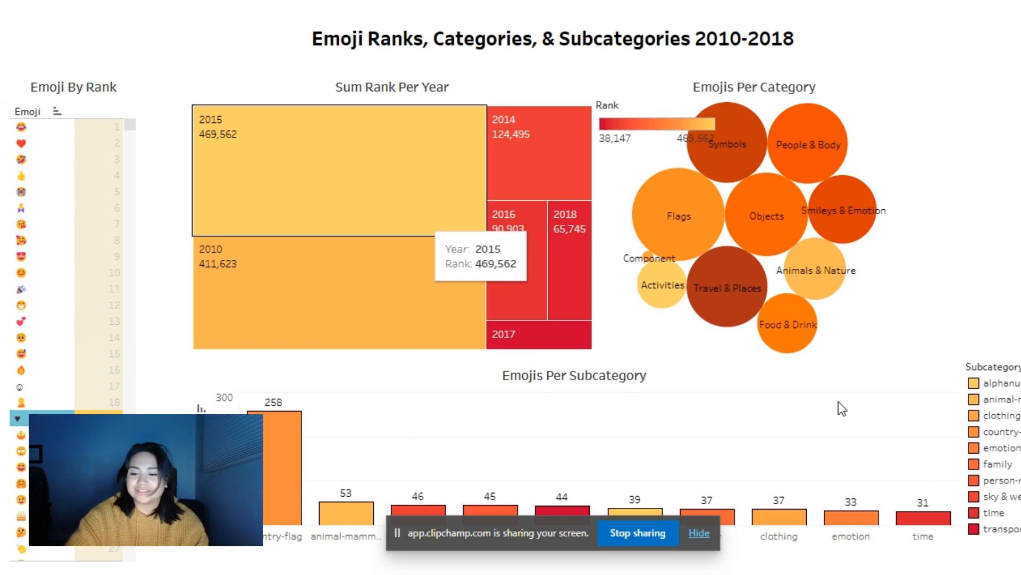
key(Escape)
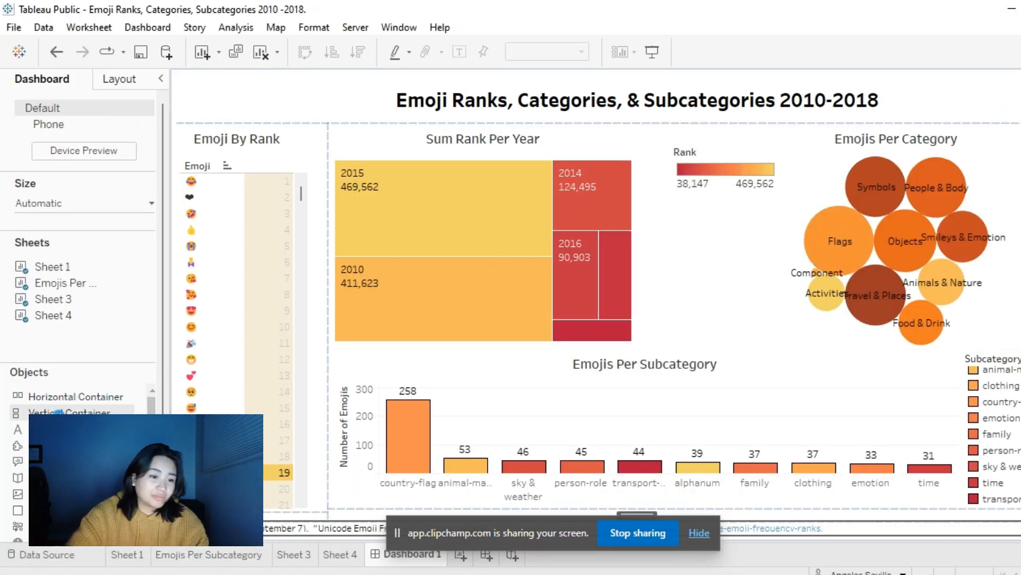
- Add a vertical container between the Sum Rank Per Year treemap and the category bubbles, and republish under the same title, overwriting the existing workbook
drag(32, 412, 671, 247)
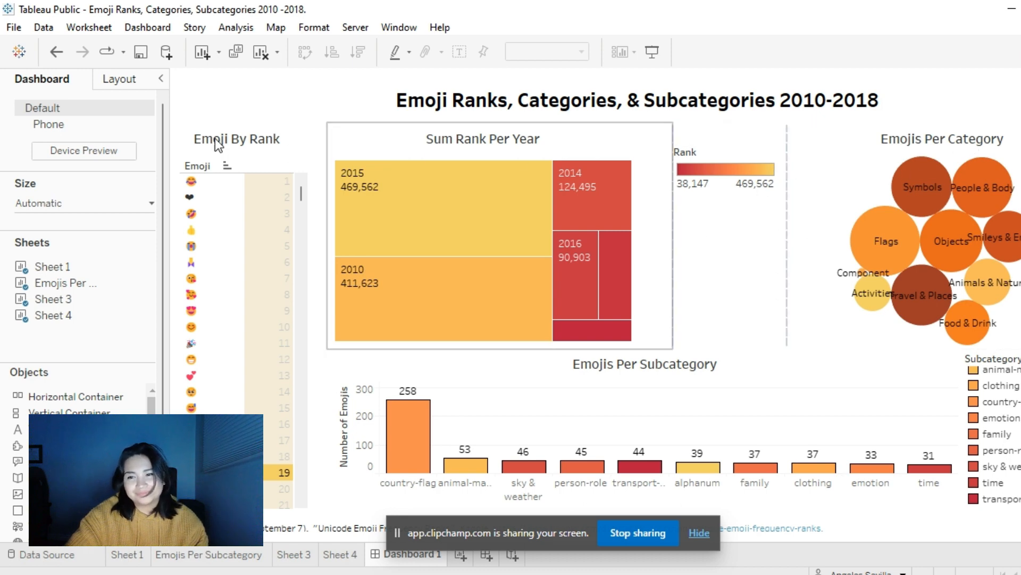
click(13, 27)
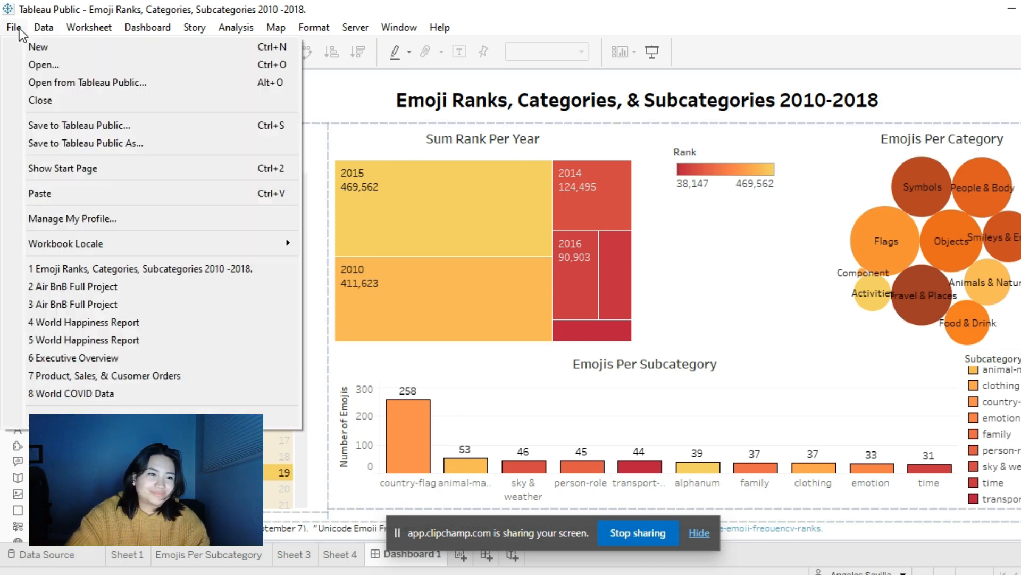
click(69, 149)
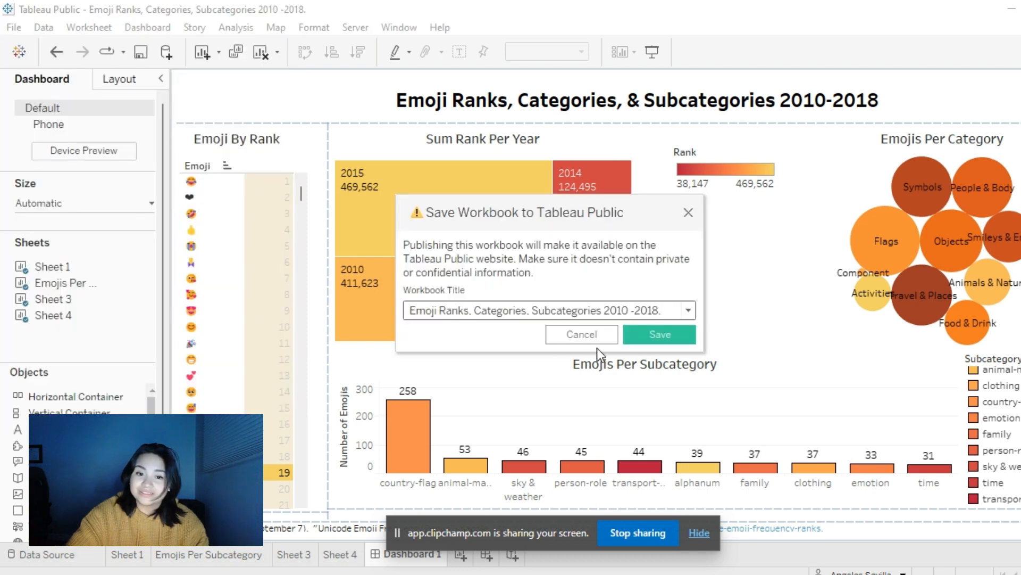
click(656, 338)
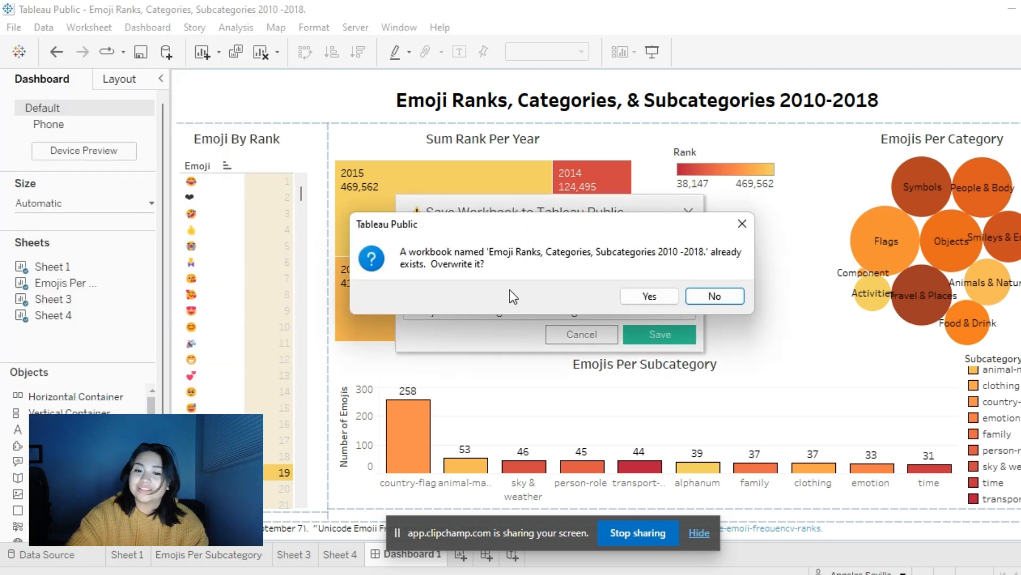
click(652, 297)
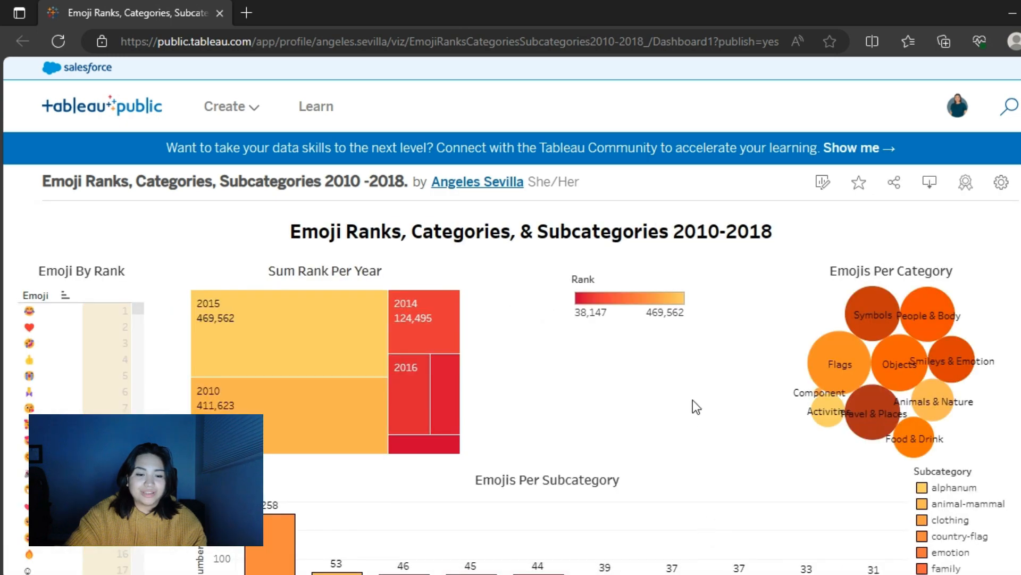
- Check the republished dashboard's chart and legend spacing on its web page and in full screen
scroll(737, 381, down, 3)
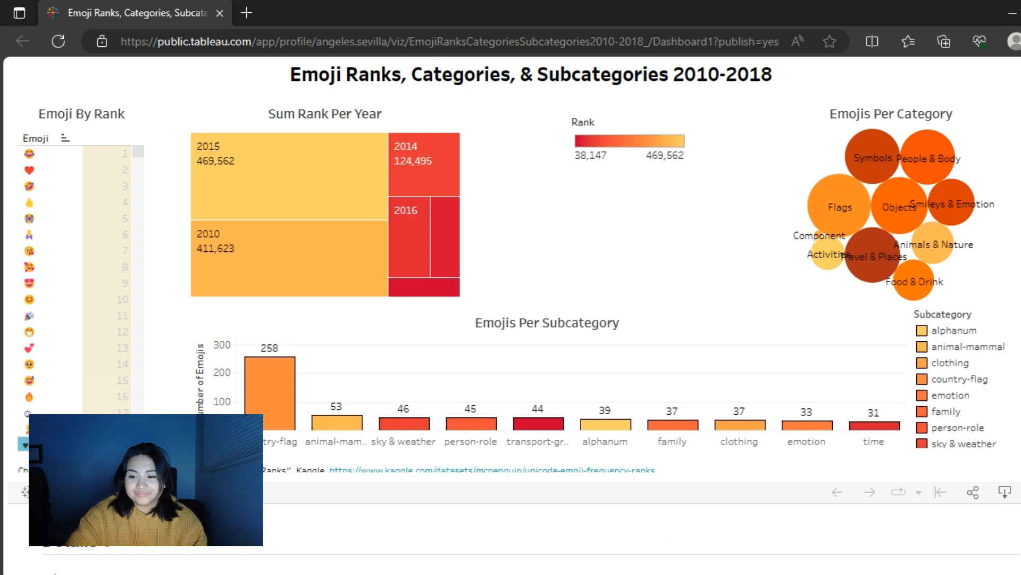
click(1005, 492)
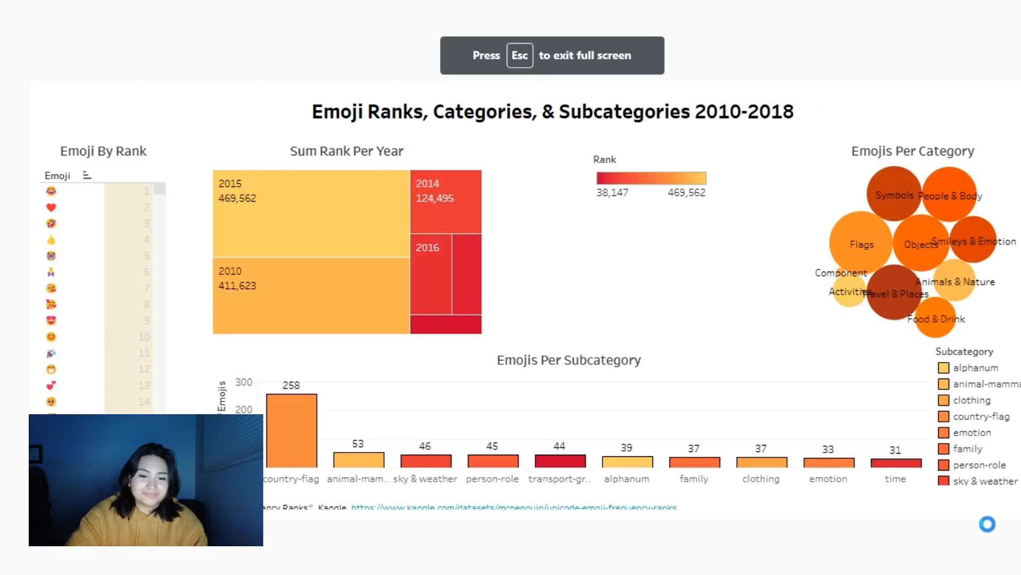